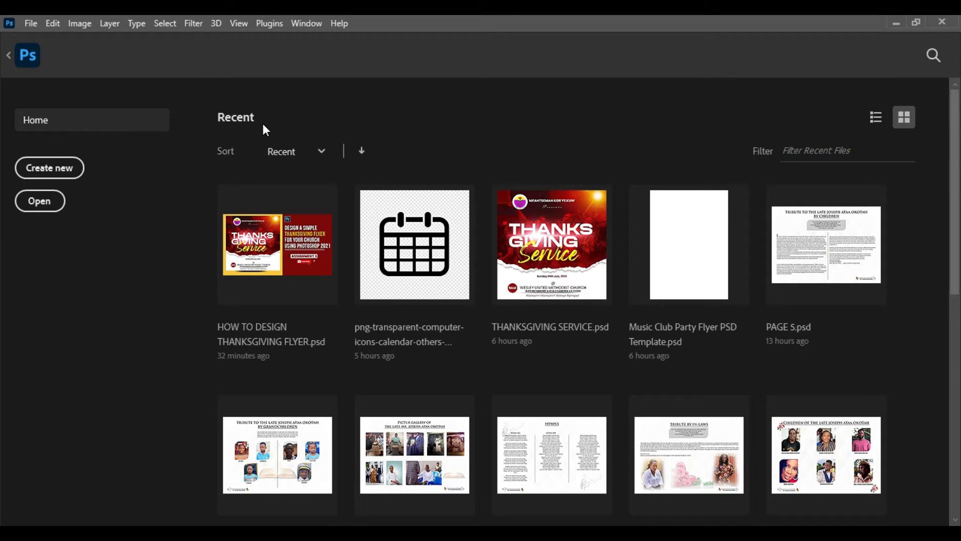
Create a new document named THANKSGIVING FLYER from the 1080 x 1080 px, 300 ppi custom preset
{"action": "left_click", "coordinate": [31, 23]}
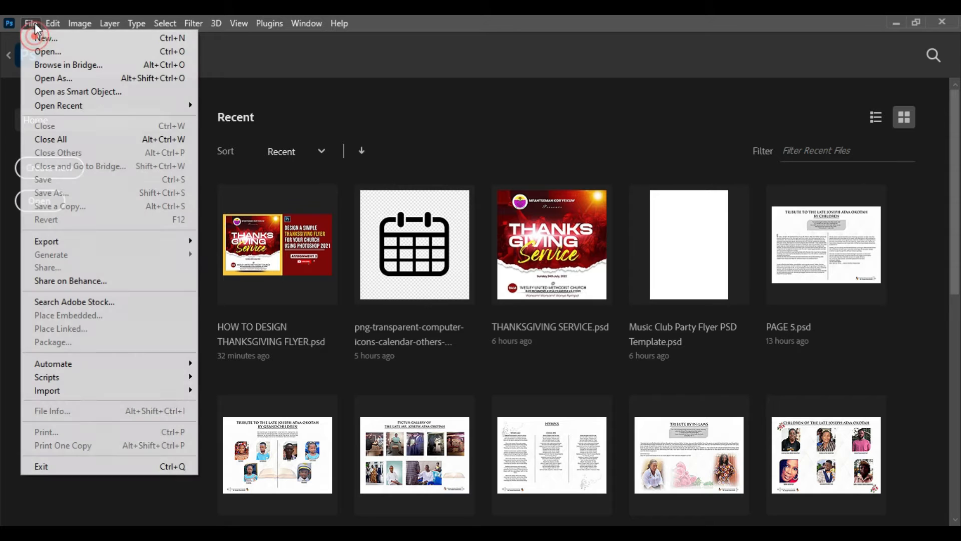
{"action": "left_click", "coordinate": [83, 43]}
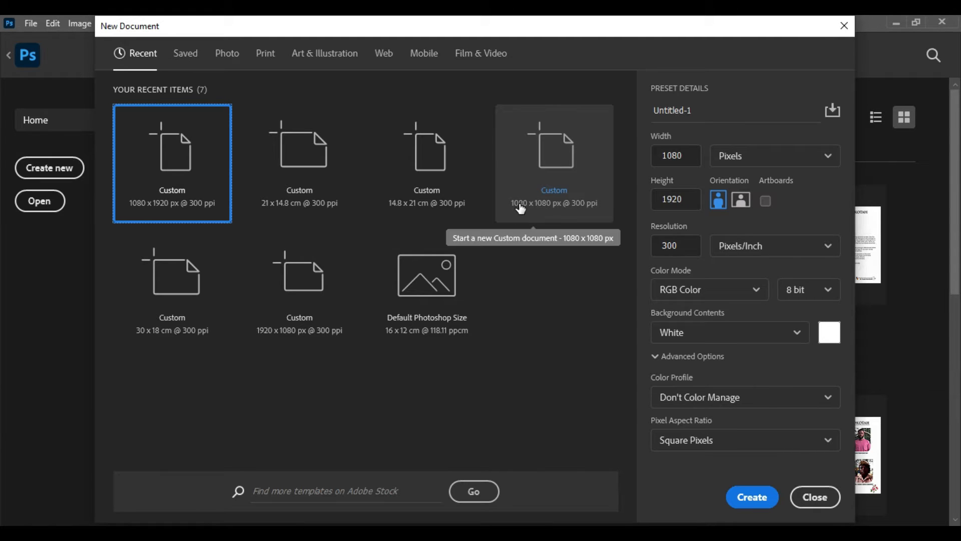
{"action": "left_click", "coordinate": [561, 189]}
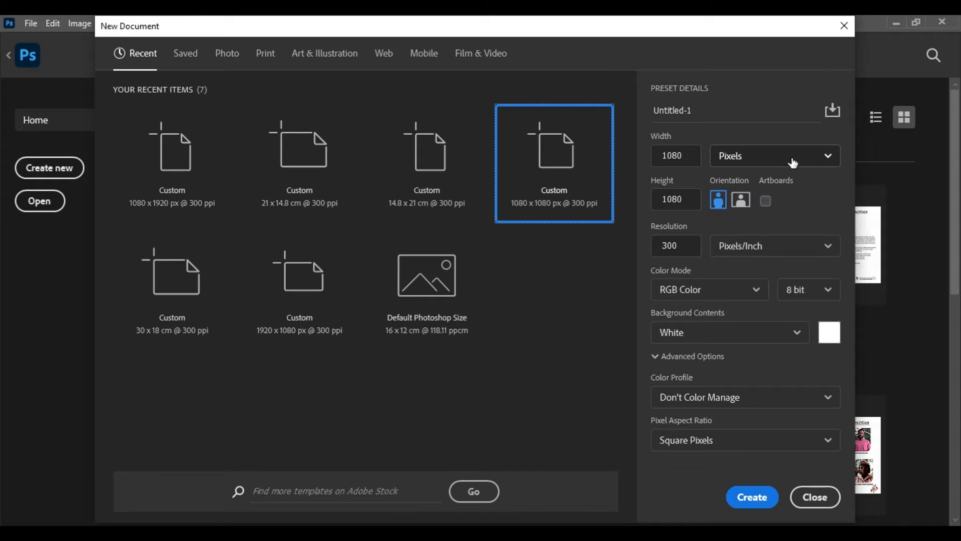
{"action": "left_click", "coordinate": [693, 111]}
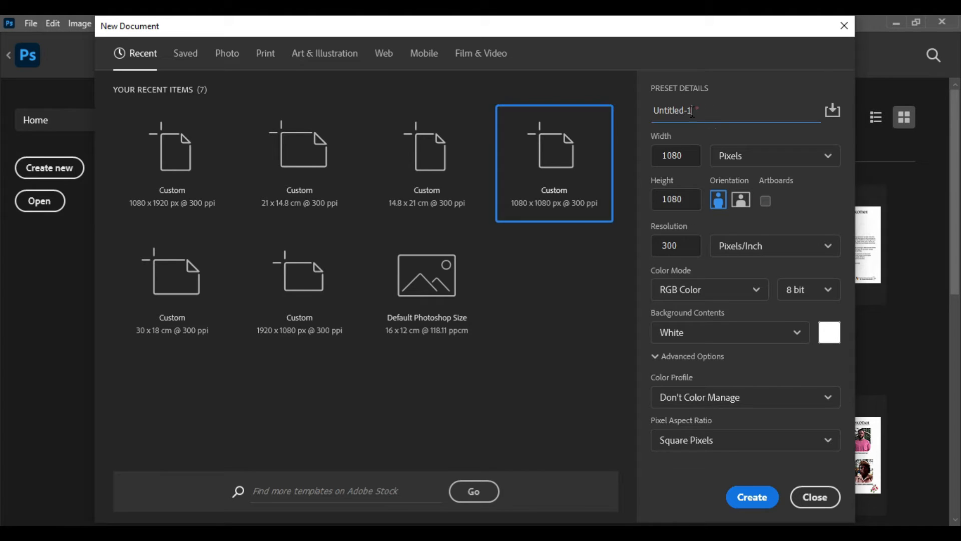
{"action": "left_click", "coordinate": [595, 125]}
{"action": "type", "text": "THANK"}
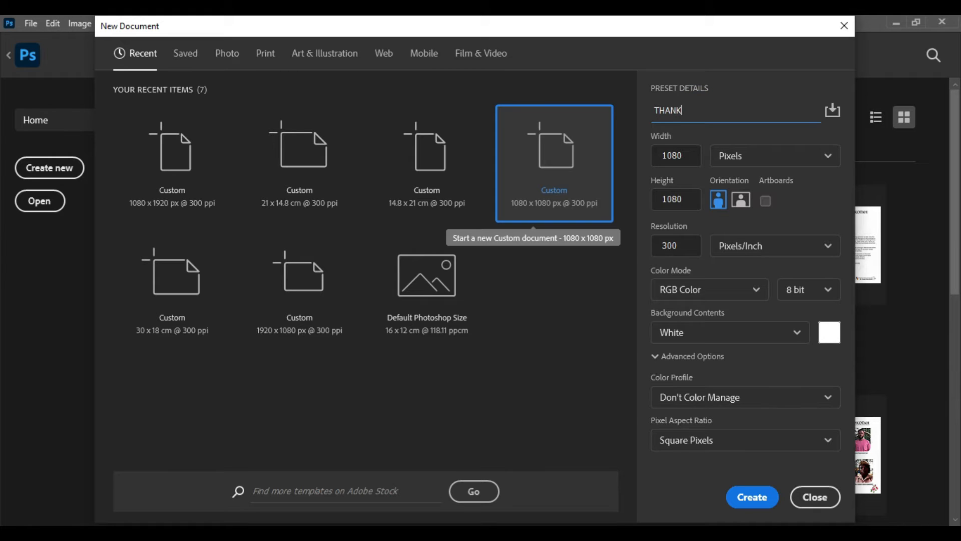
{"action": "type", "text": "SGIVING FLYER"}
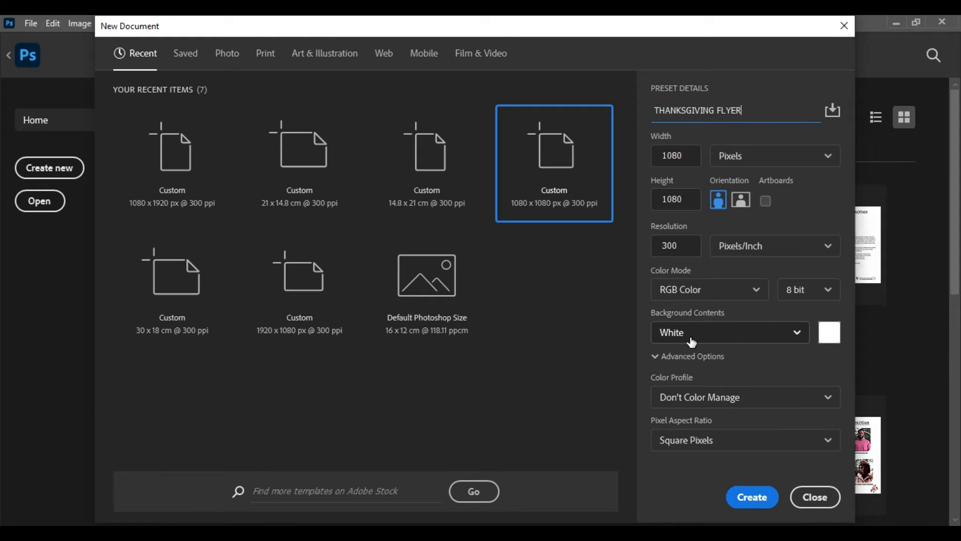
{"action": "left_click", "coordinate": [749, 499]}
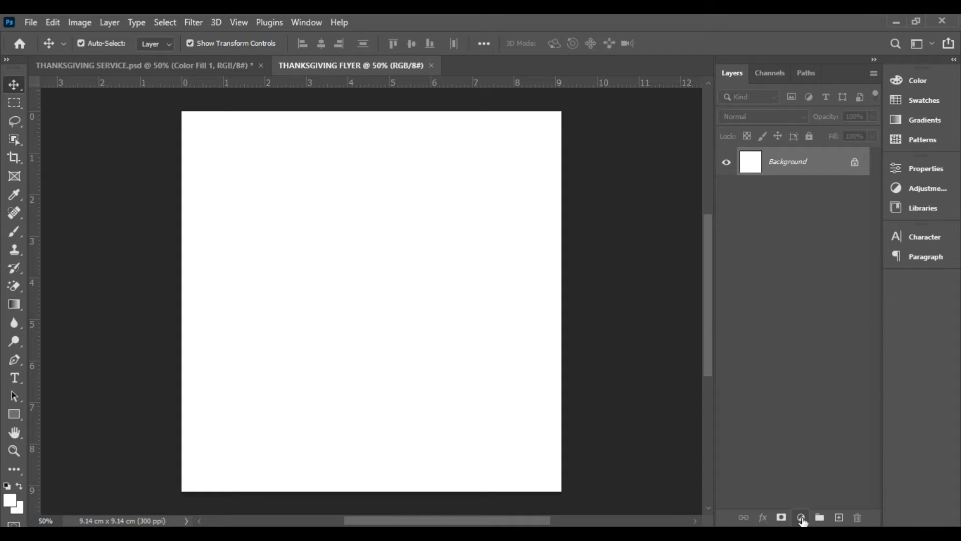
Add a Solid Color fill layer above the background with the dark red colour 550505
{"action": "left_click", "coordinate": [802, 518]}
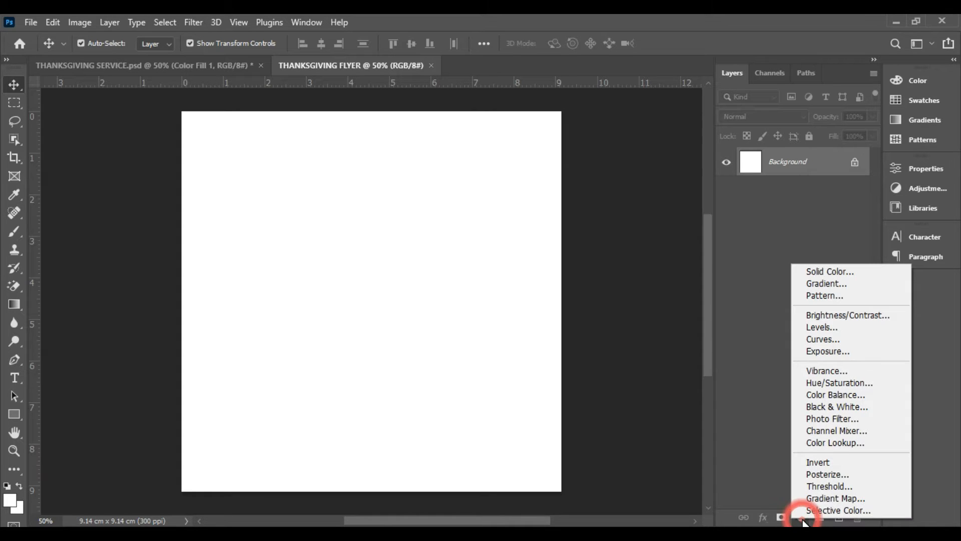
{"action": "left_click", "coordinate": [849, 274]}
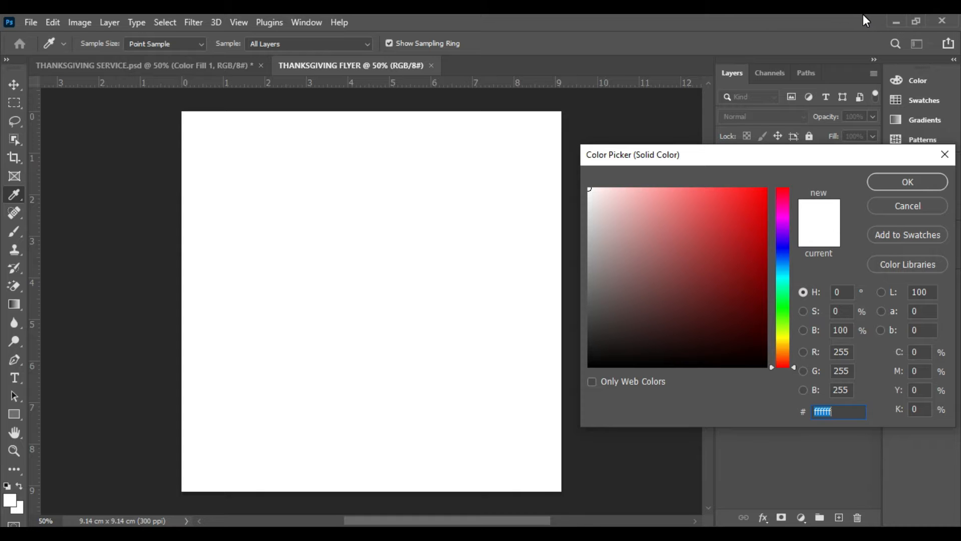
{"action": "type", "text": "55"}
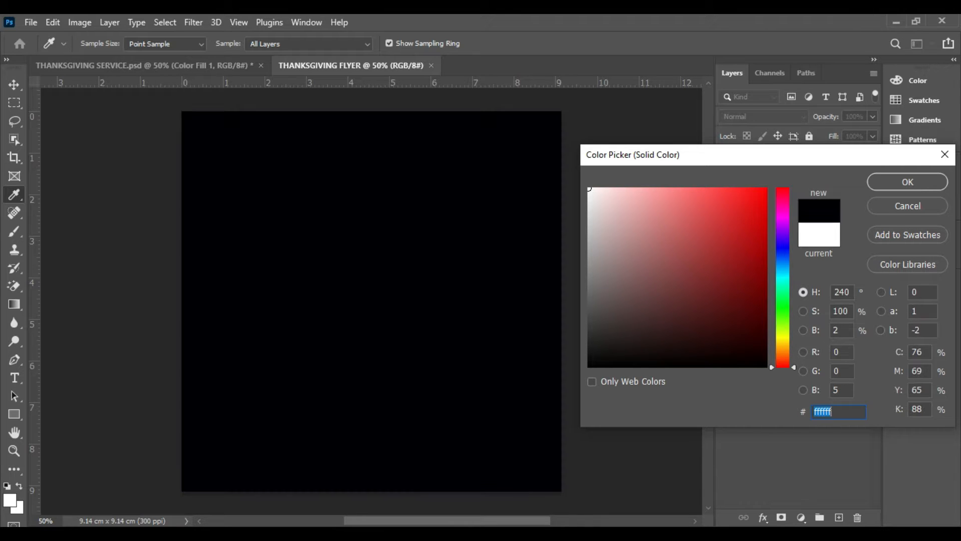
{"action": "type", "text": "0505"}
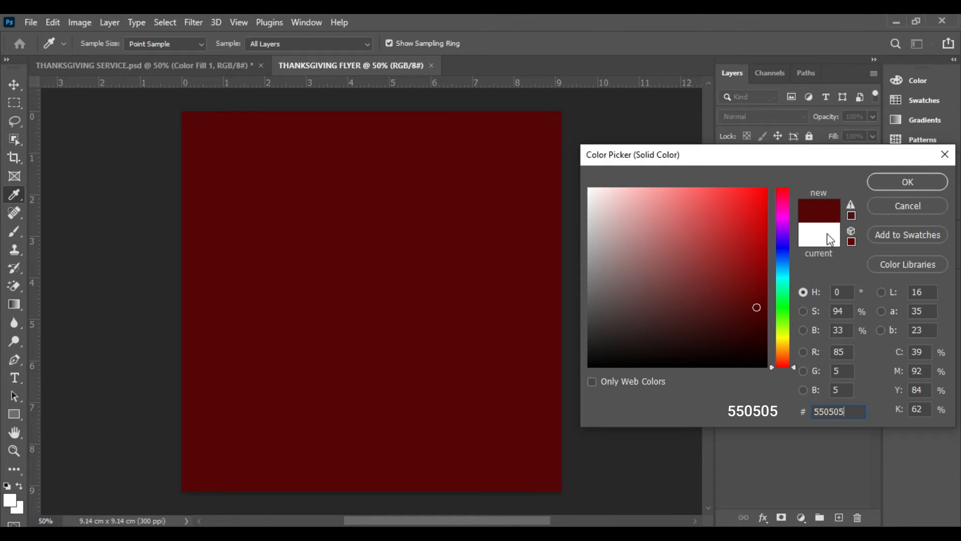
{"action": "left_click", "coordinate": [908, 182]}
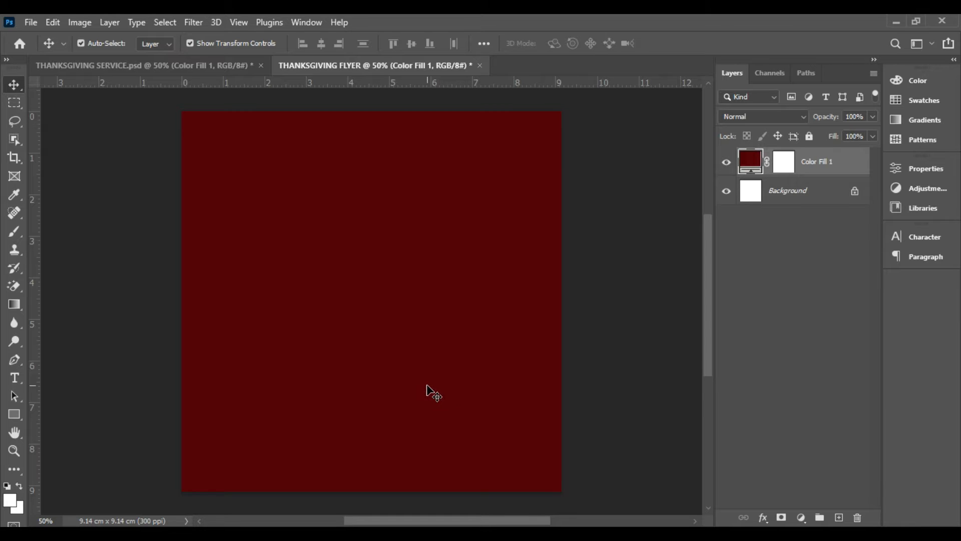
Place the crowd photo EAcx1rsX4AA_aWn from the Desktop's ASSGN 3 folder into the flyer as an embedded image
{"action": "left_click", "coordinate": [31, 22]}
{"action": "left_click", "coordinate": [32, 18]}
{"action": "left_click", "coordinate": [29, 21]}
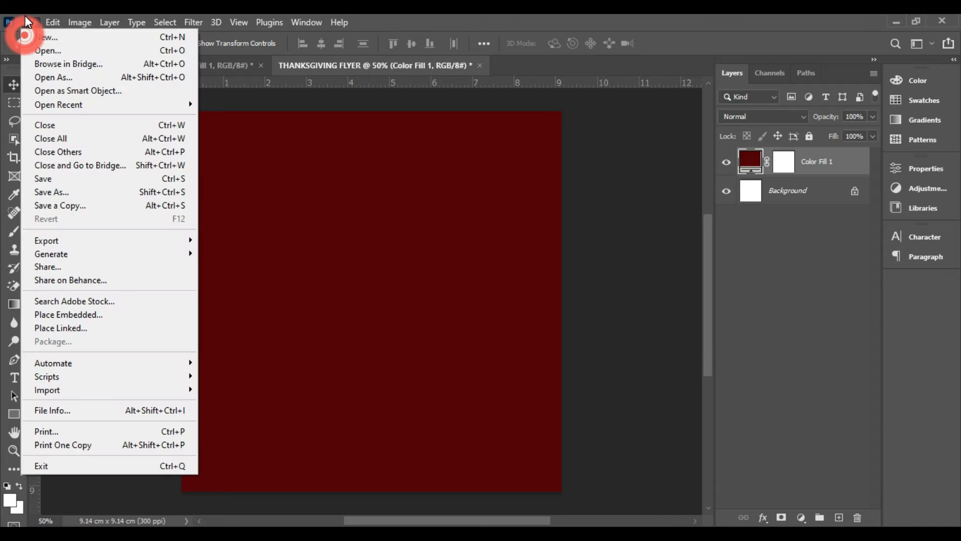
{"action": "left_click", "coordinate": [73, 314]}
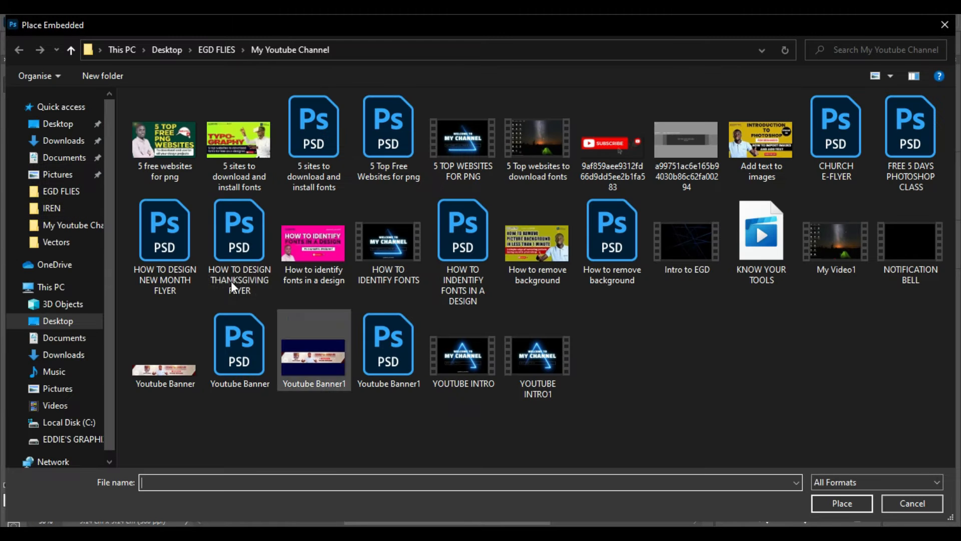
{"action": "left_click", "coordinate": [57, 125]}
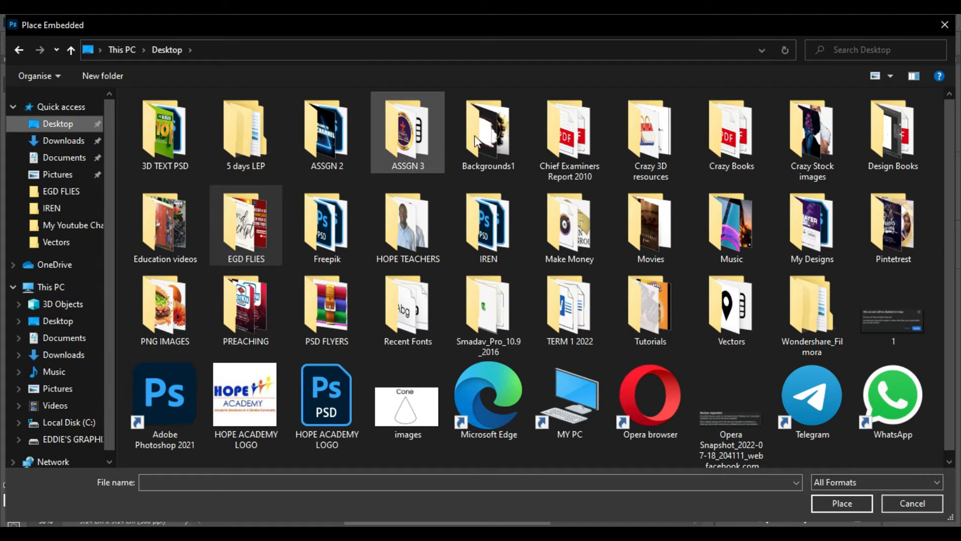
{"action": "left_click", "coordinate": [408, 145]}
{"action": "double_click", "coordinate": [409, 145]}
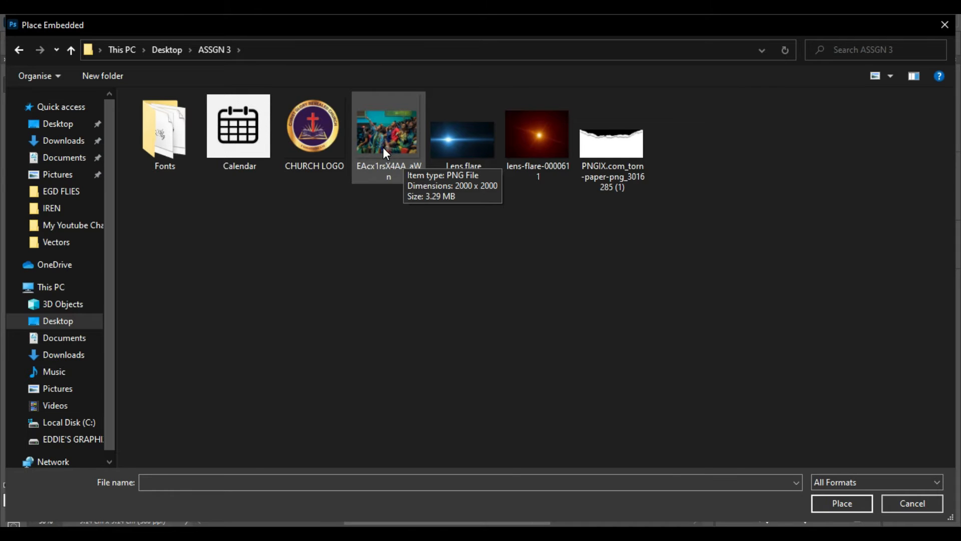
{"action": "left_click", "coordinate": [380, 121]}
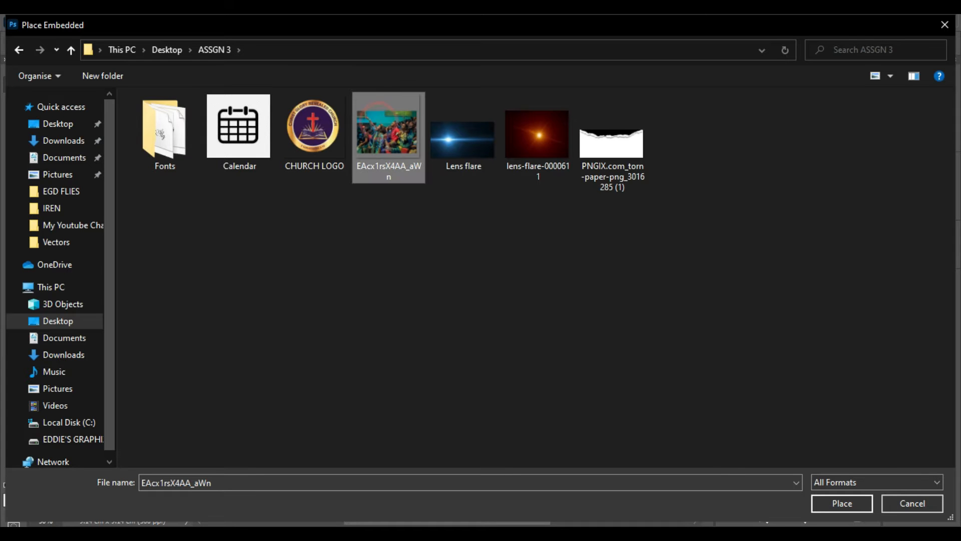
{"action": "left_click", "coordinate": [843, 503]}
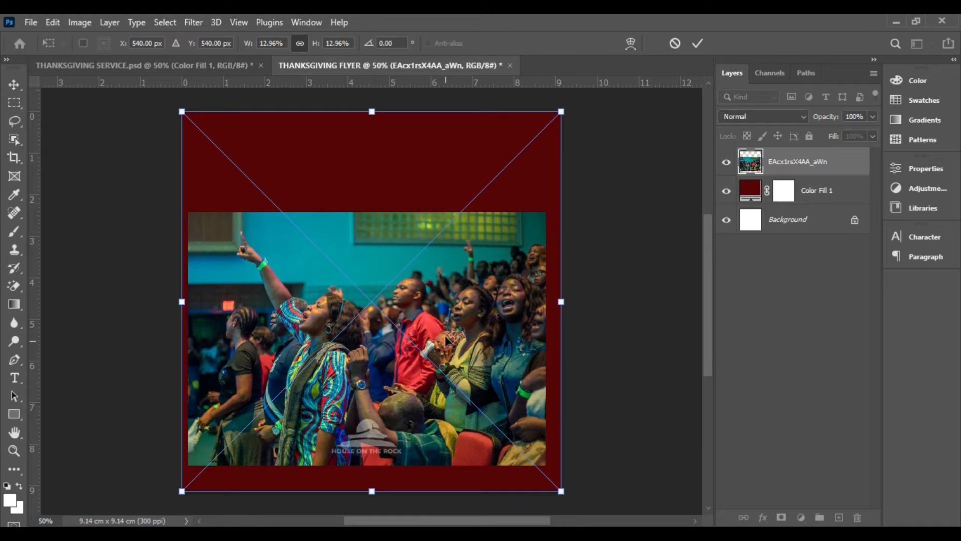
Move the crowd photo to the canvas's upper part, enlarge it to cover the full width, and commit the placement
{"action": "left_click_drag", "start_coordinate": [446, 341], "coordinate": [455, 231]}
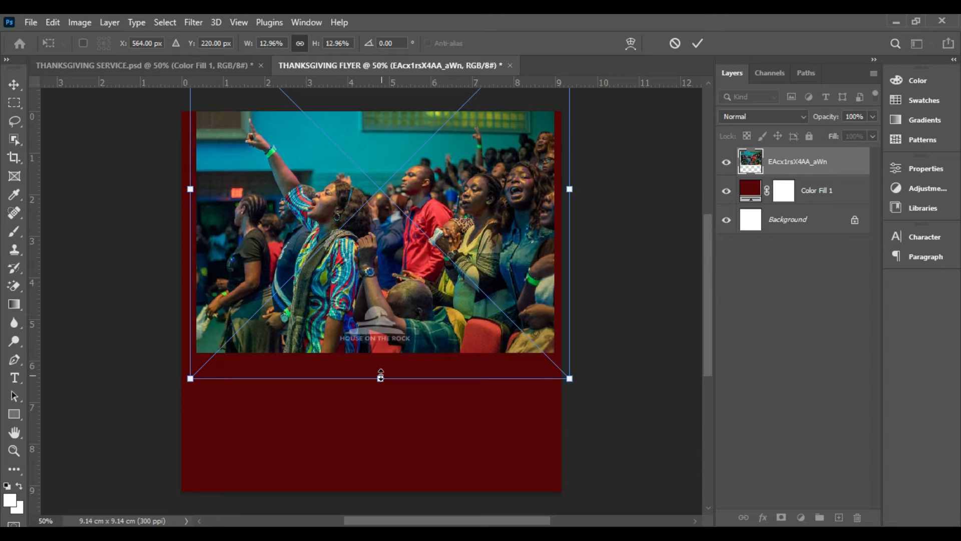
{"action": "left_click_drag", "start_coordinate": [380, 377], "coordinate": [381, 398]}
{"action": "left_click_drag", "start_coordinate": [395, 325], "coordinate": [394, 331]}
{"action": "key", "text": "Return"}
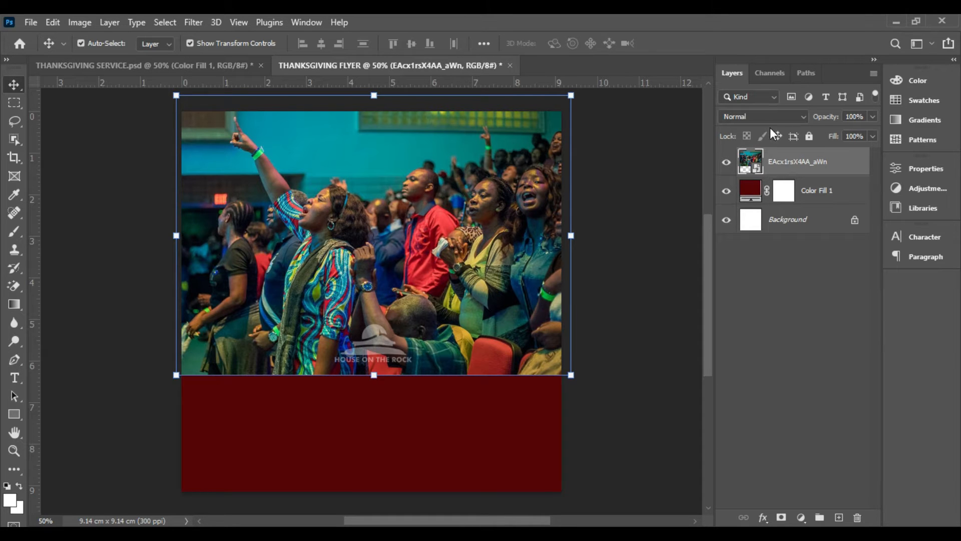
Blend the crowd photo into the red fill with Soft Light and shift the photo slightly upward
{"action": "left_click", "coordinate": [753, 118]}
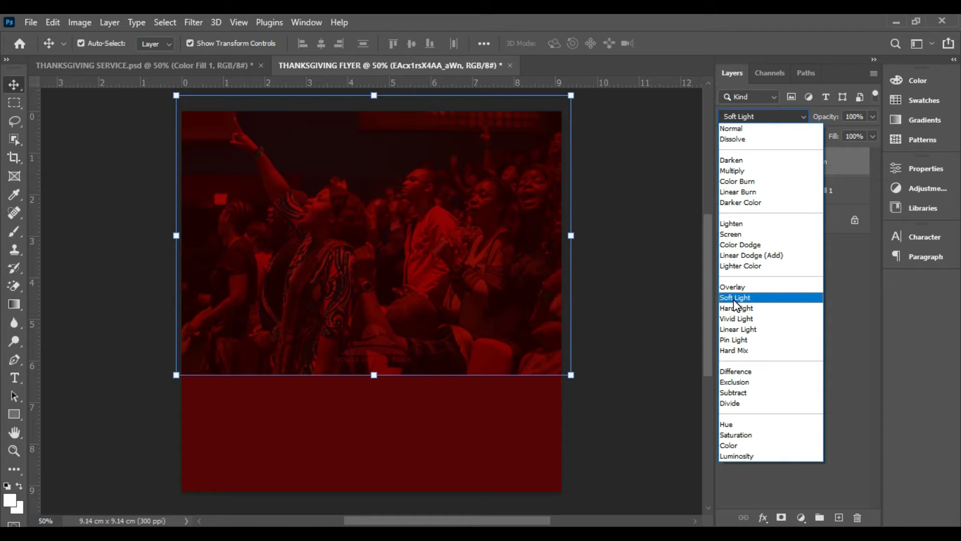
{"action": "left_click", "coordinate": [735, 298]}
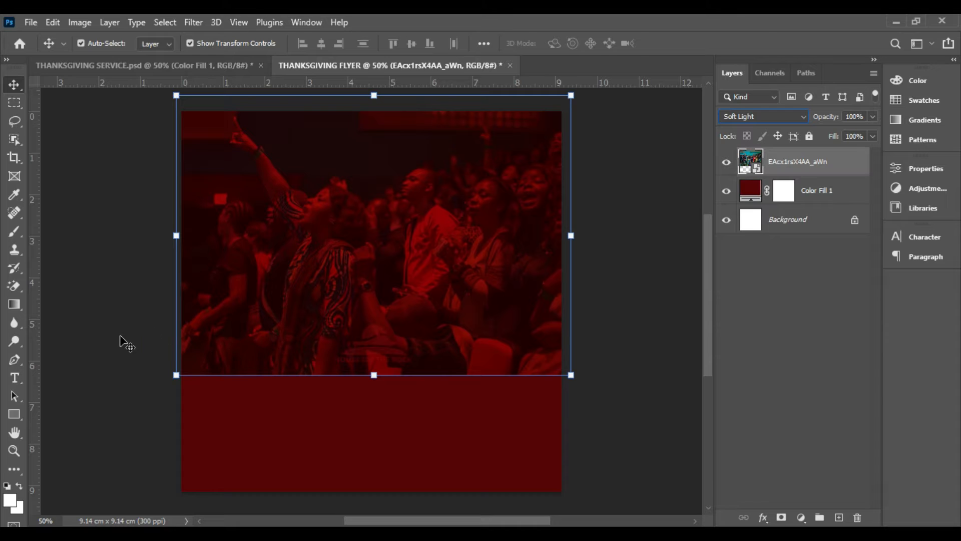
{"action": "left_click", "coordinate": [431, 328]}
{"action": "left_click_drag", "start_coordinate": [430, 329], "coordinate": [429, 321]}
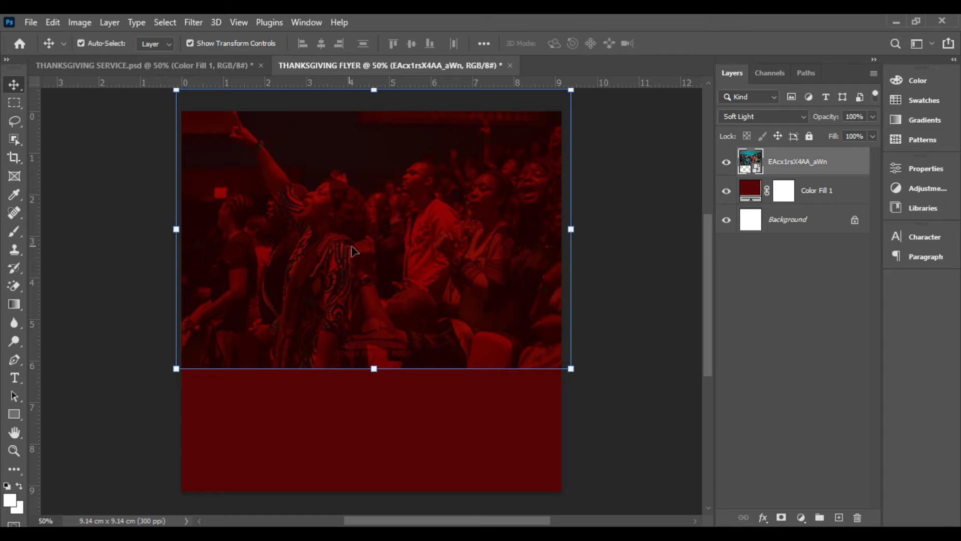
Place the embedded torn-paper PNG over the canvas's lower half, scaled to about 33%, so it covers the bottom edge
{"action": "left_click", "coordinate": [24, 18]}
{"action": "left_click", "coordinate": [61, 314]}
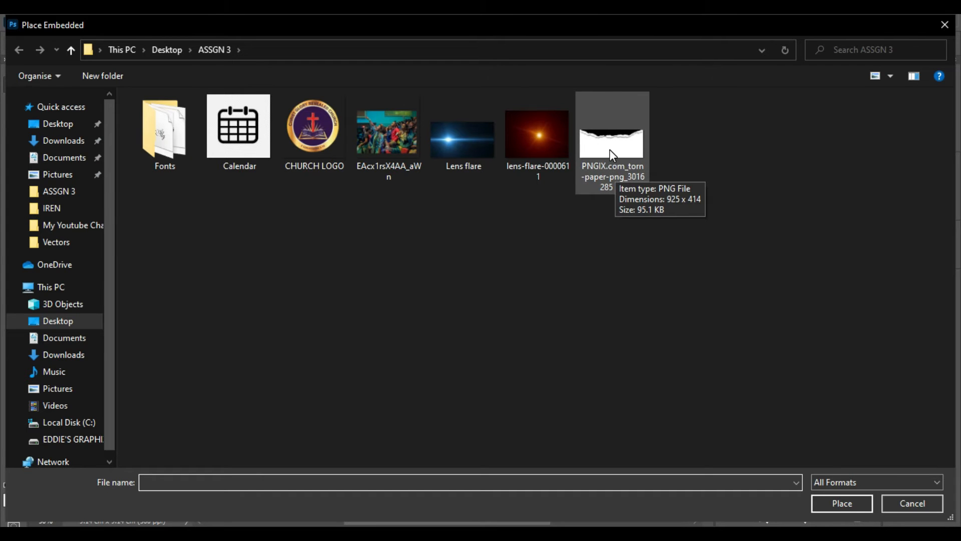
{"action": "double_click", "coordinate": [610, 149]}
{"action": "left_click_drag", "start_coordinate": [380, 269], "coordinate": [368, 382]}
{"action": "left_click_drag", "start_coordinate": [359, 321], "coordinate": [368, 288]}
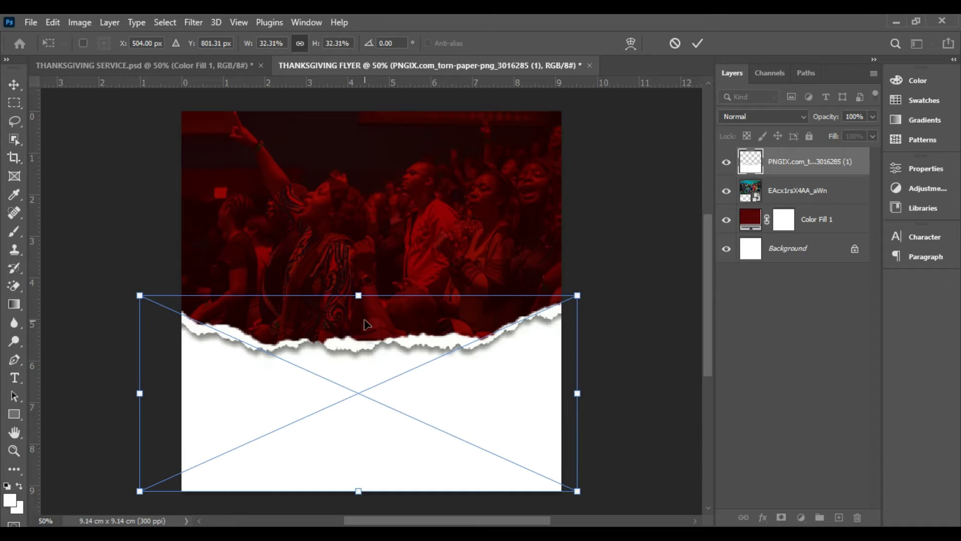
{"action": "left_click_drag", "start_coordinate": [358, 493], "coordinate": [359, 498]}
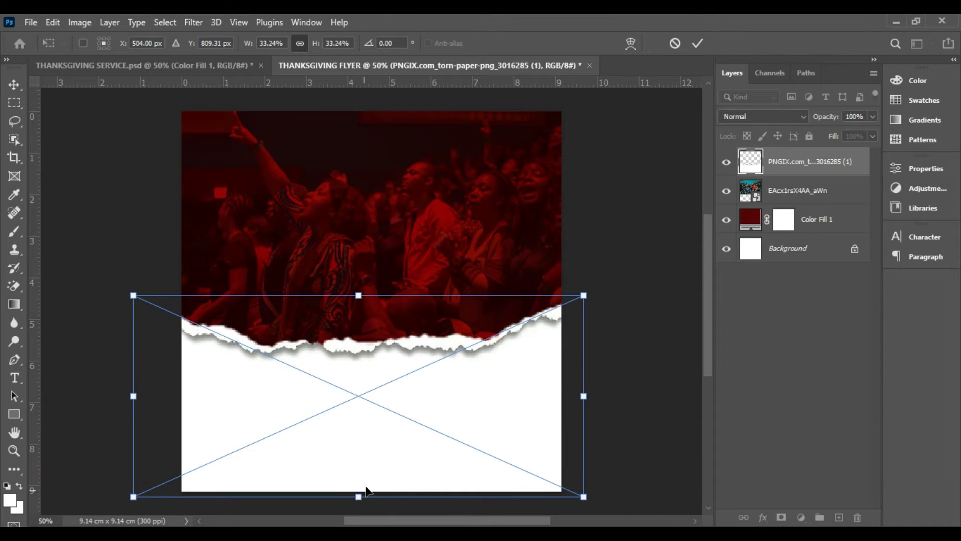
{"action": "double_click", "coordinate": [387, 435]}
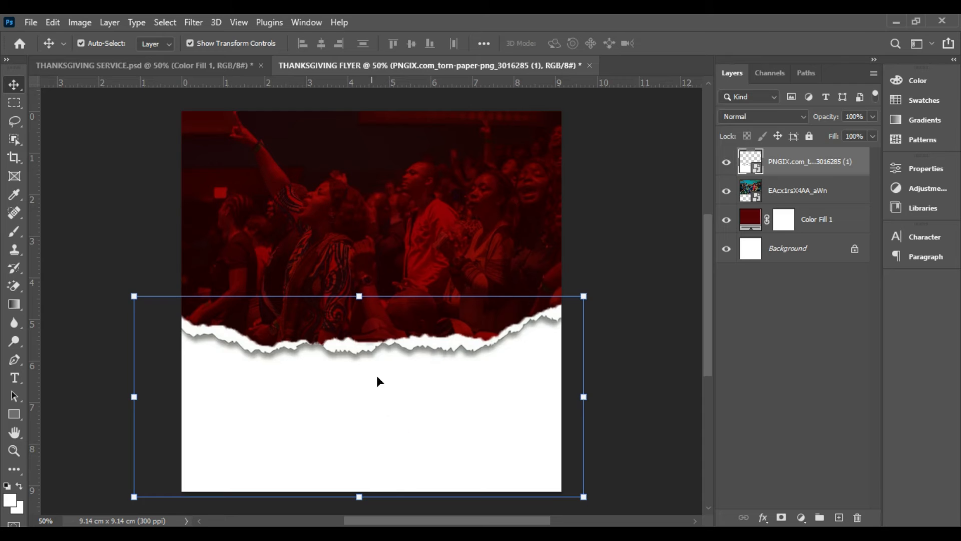
{"action": "left_click", "coordinate": [409, 201]}
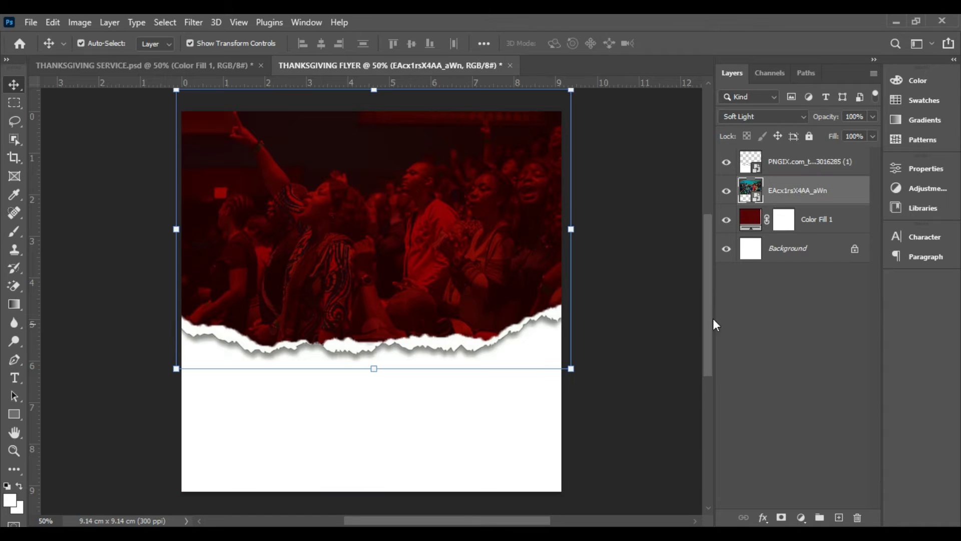
{"action": "left_click", "coordinate": [744, 315]}
{"action": "left_click", "coordinate": [389, 217]}
{"action": "left_click", "coordinate": [613, 370]}
{"action": "left_click", "coordinate": [510, 327]}
{"action": "left_click", "coordinate": [445, 235]}
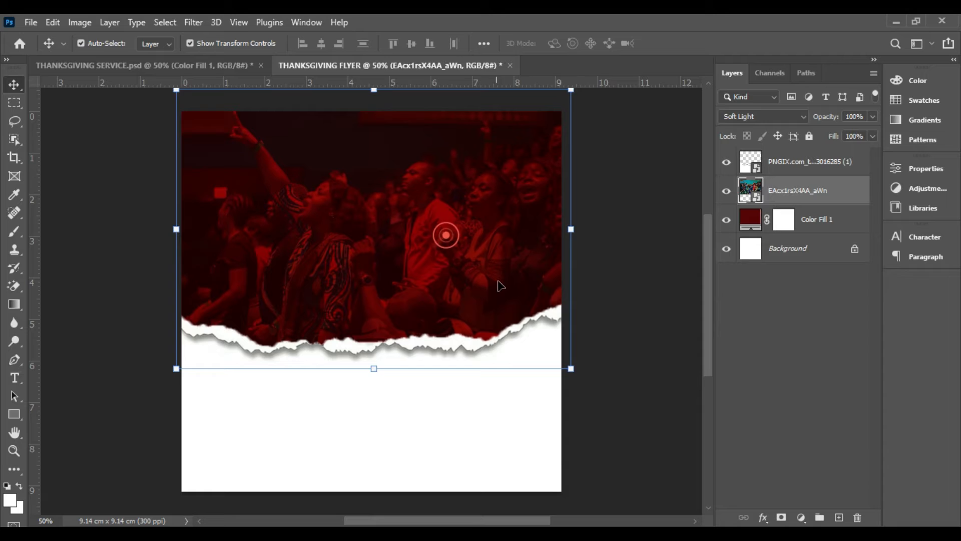
{"action": "left_click", "coordinate": [631, 250]}
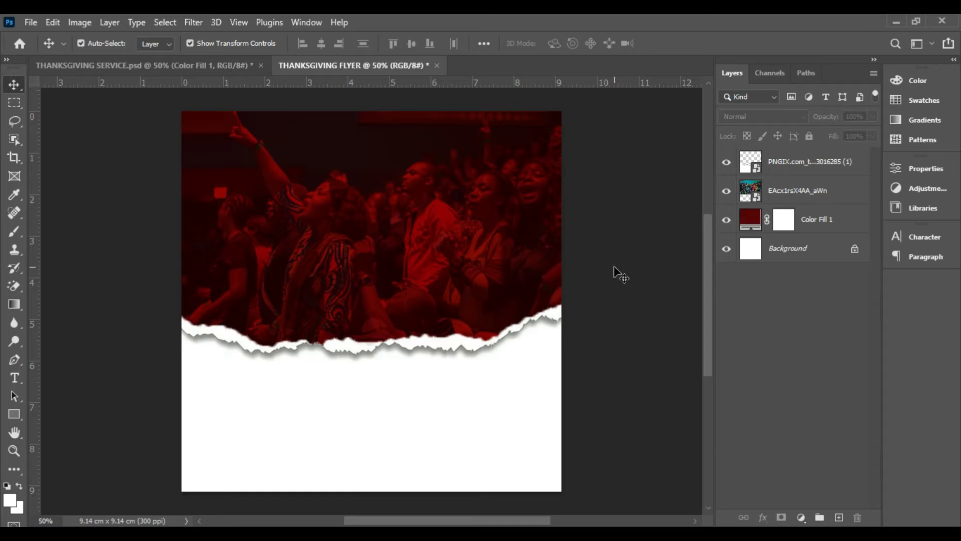
{"action": "left_click", "coordinate": [796, 163]}
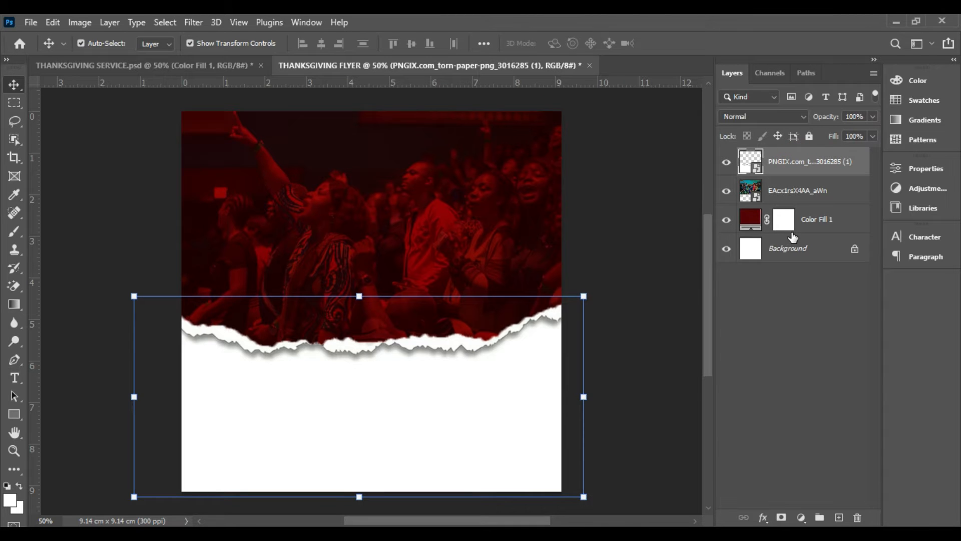
Shift the crowd photo slightly so its left edge lines up with the canvas's left edge
{"action": "left_click_drag", "start_coordinate": [410, 203], "coordinate": [379, 184]}
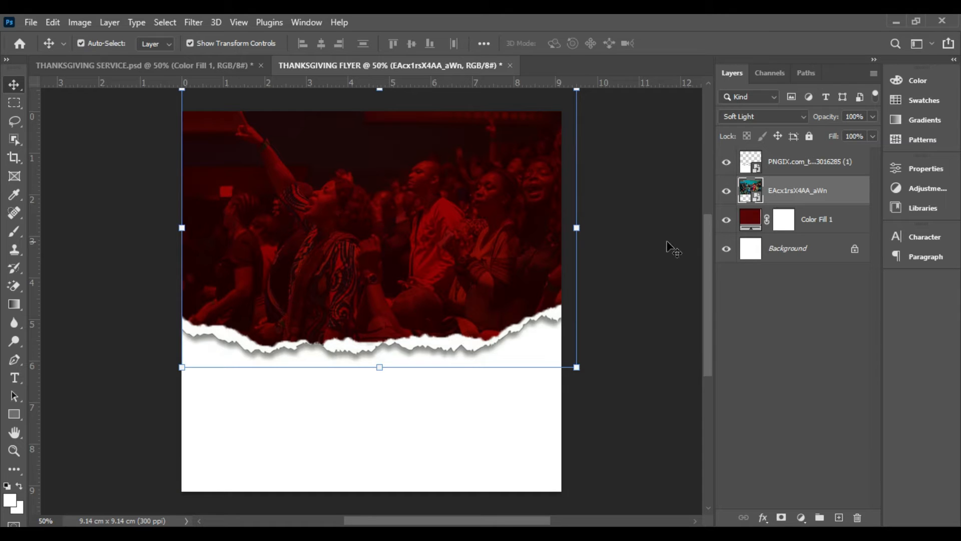
Group the torn-paper, crowd photo and Color Fill 1 layers and name the group BACKGROUND
{"action": "left_click", "coordinate": [795, 165]}
{"action": "left_click", "coordinate": [796, 189], "text": "ctrl"}
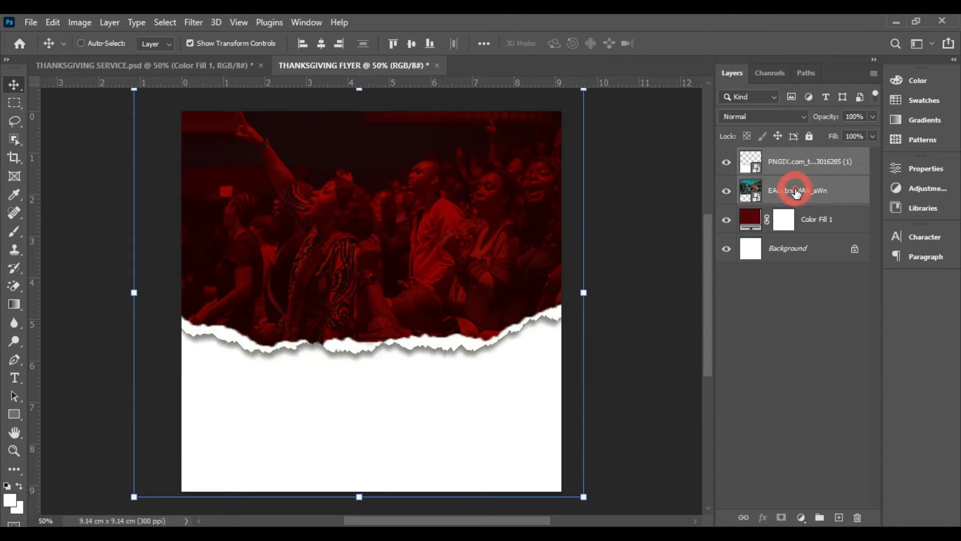
{"action": "left_click", "coordinate": [825, 228], "text": "ctrl"}
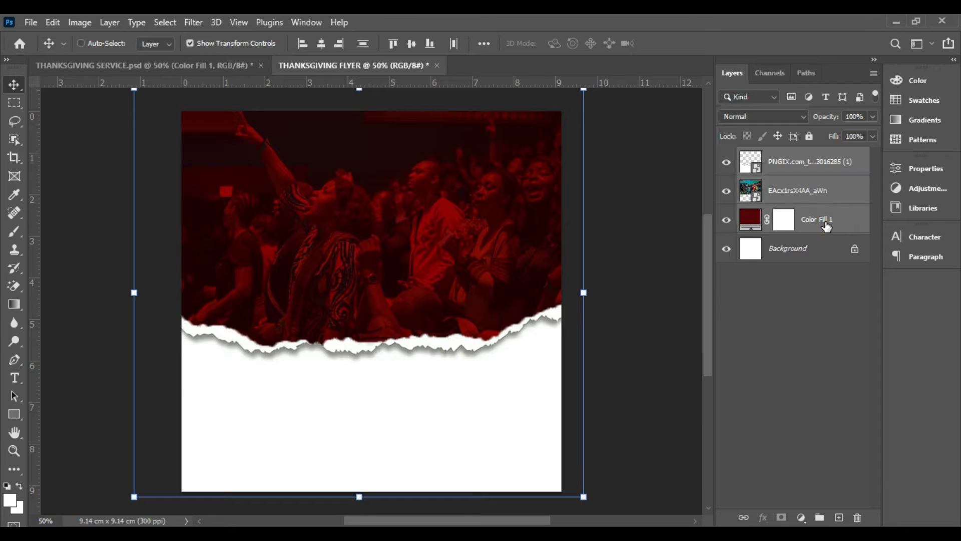
{"action": "mouse_move", "coordinate": [824, 230]}
{"action": "left_mouse_down"}
{"action": "mouse_move", "coordinate": [785, 229]}
{"action": "mouse_move", "coordinate": [810, 221]}
{"action": "left_mouse_up"}
{"action": "left_click", "coordinate": [821, 519]}
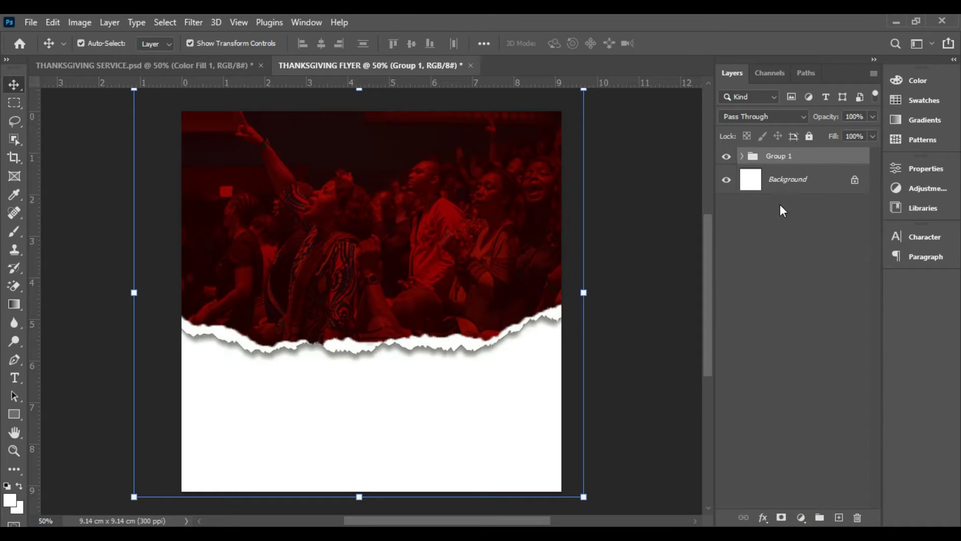
{"action": "double_click", "coordinate": [789, 157]}
{"action": "type", "text": "BACKGROUND"}
{"action": "left_click", "coordinate": [847, 159]}
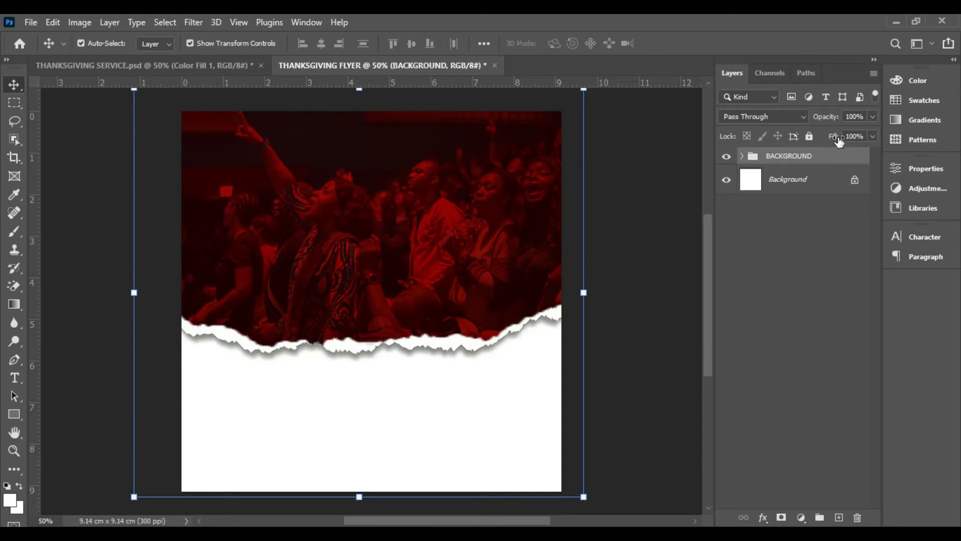
Lock the BACKGROUND group and move the torn-paper edge slightly lower on the canvas
{"action": "left_click", "coordinate": [809, 137]}
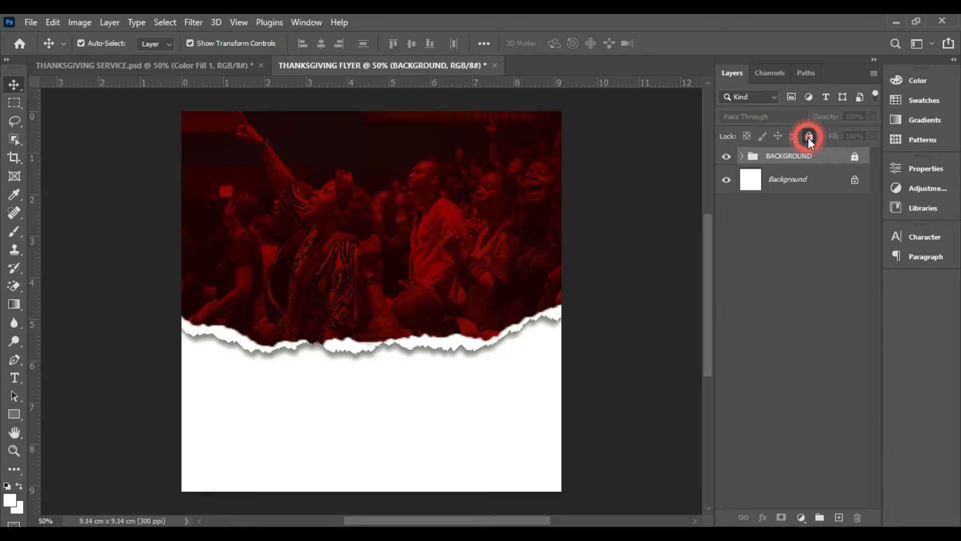
{"action": "left_click", "coordinate": [380, 229]}
{"action": "mouse_move", "coordinate": [345, 312]}
{"action": "left_mouse_down"}
{"action": "mouse_move", "coordinate": [429, 411]}
{"action": "mouse_move", "coordinate": [345, 311]}
{"action": "left_mouse_up"}
{"action": "left_click_drag", "start_coordinate": [343, 229], "coordinate": [296, 248]}
{"action": "left_click_drag", "start_coordinate": [534, 195], "coordinate": [477, 340]}
{"action": "left_click_drag", "start_coordinate": [290, 348], "coordinate": [301, 323]}
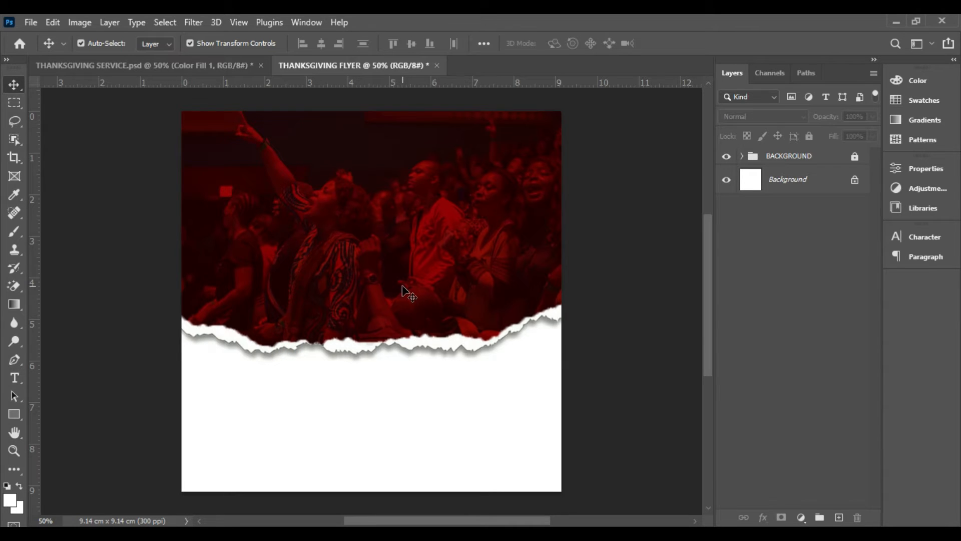
{"action": "left_click_drag", "start_coordinate": [402, 286], "coordinate": [403, 304]}
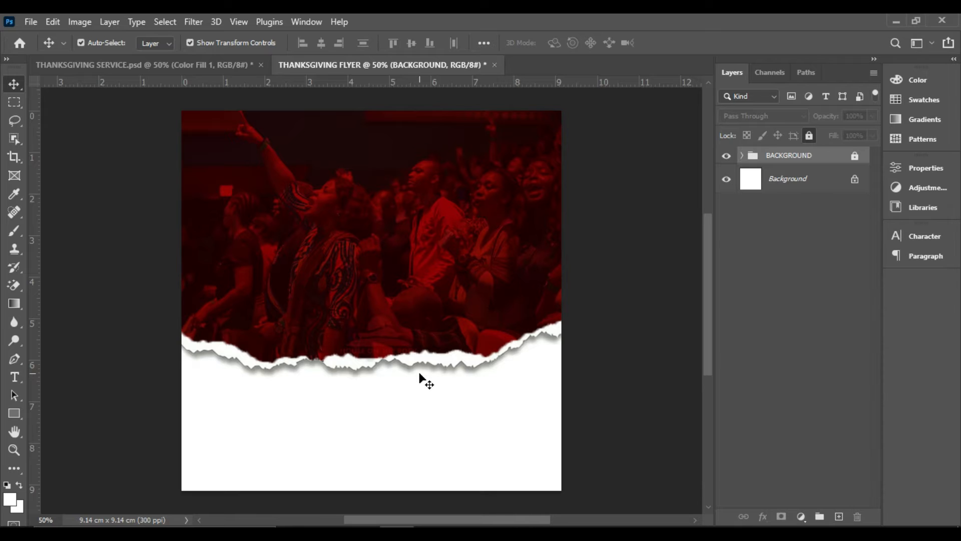
Switch to File Explorer, look at the fonts in the Fonts folder of ASSGN 3, and return to Photoshop
{"action": "left_click", "coordinate": [363, 533]}
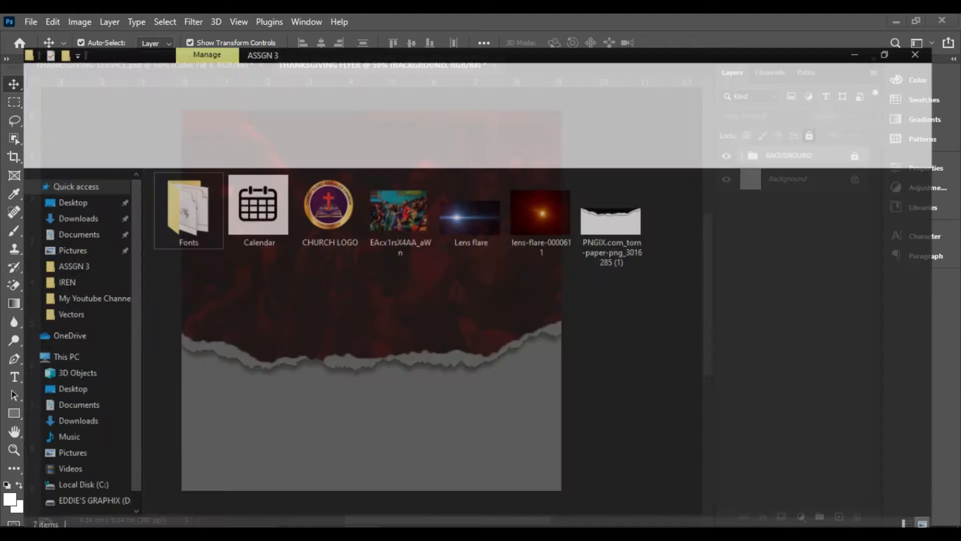
{"action": "double_click", "coordinate": [169, 199]}
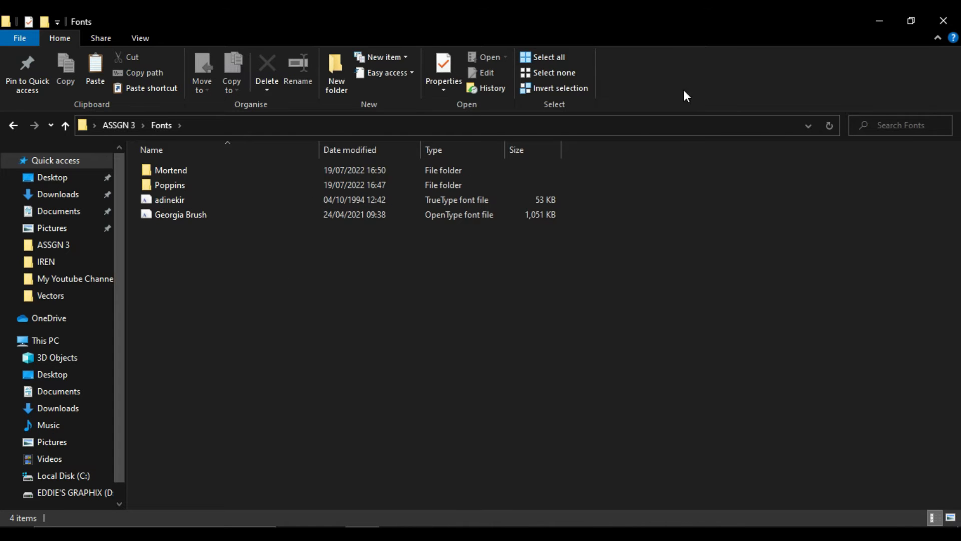
{"action": "left_click", "coordinate": [397, 532]}
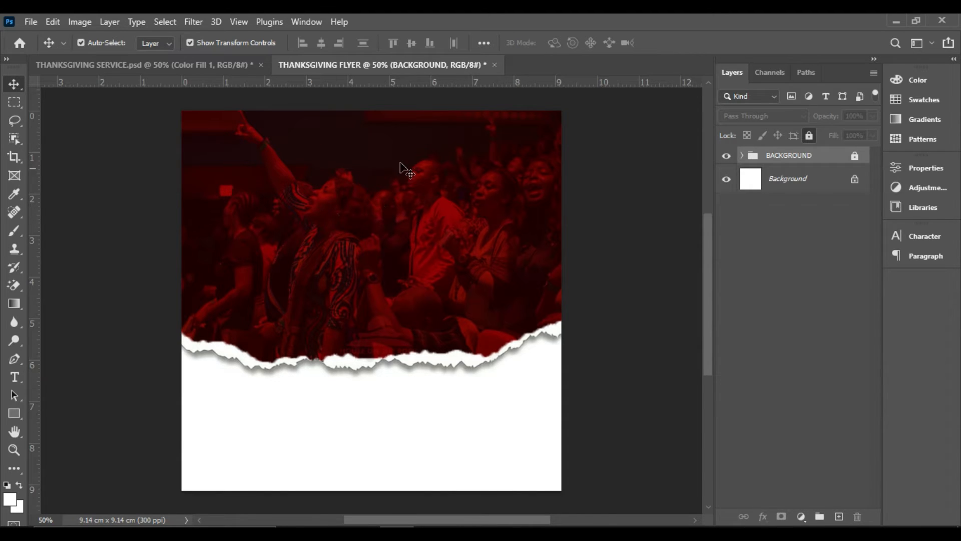
Place the CHURCH LOGO image as an embedded layer, scaled to about 1 cm wide near the flyer's top, left of centre
{"action": "left_click", "coordinate": [31, 22]}
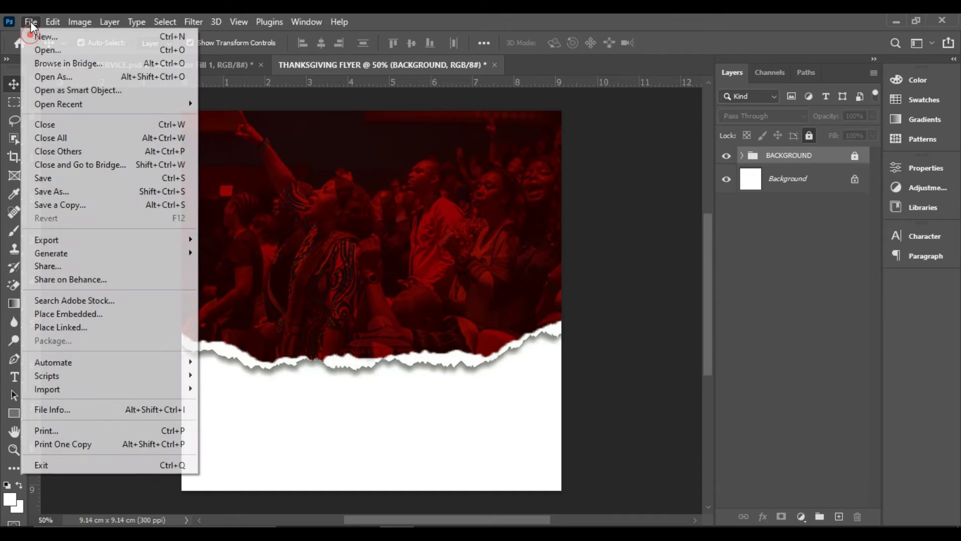
{"action": "left_click", "coordinate": [65, 317]}
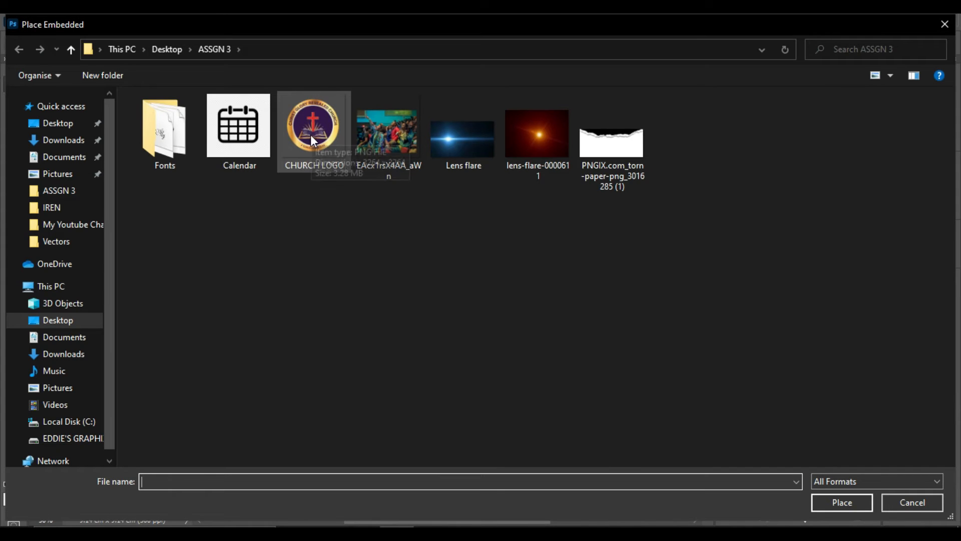
{"action": "double_click", "coordinate": [310, 132]}
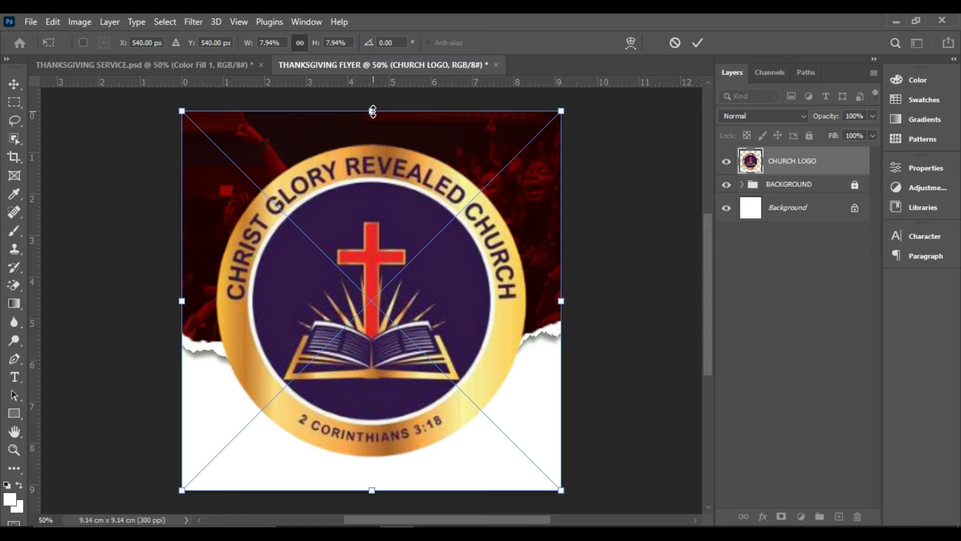
{"action": "left_click_drag", "start_coordinate": [372, 111], "coordinate": [304, 125]}
{"action": "key", "text": "Return"}
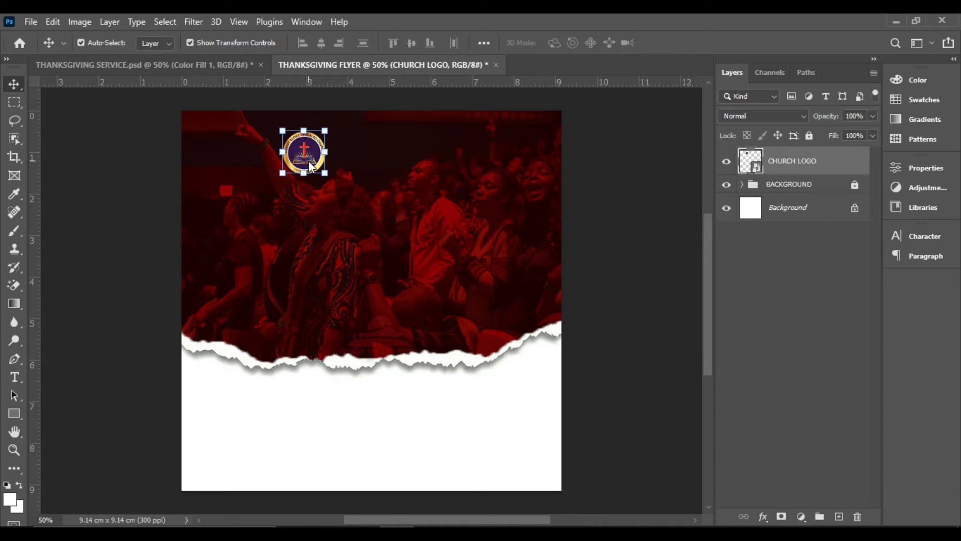
{"action": "left_click", "coordinate": [365, 167]}
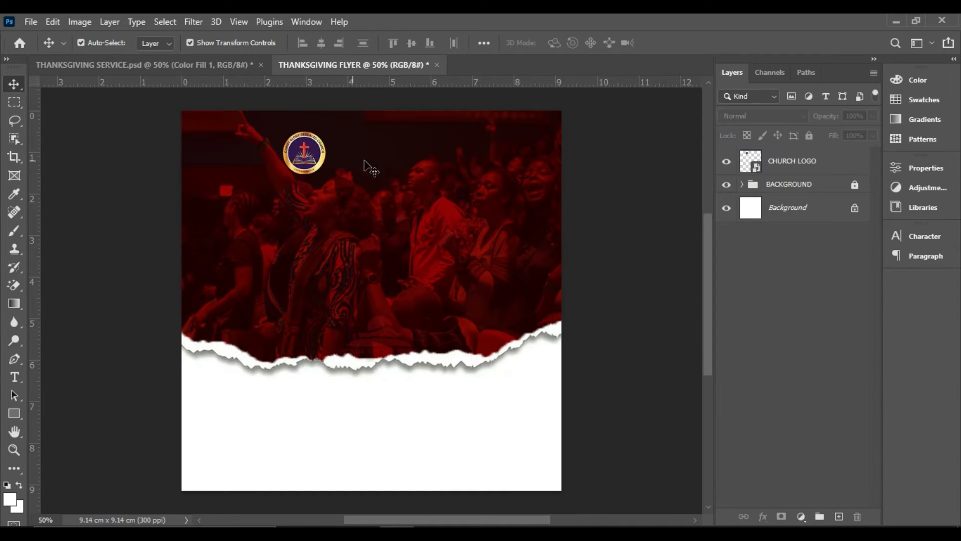
{"action": "left_click", "coordinate": [294, 161]}
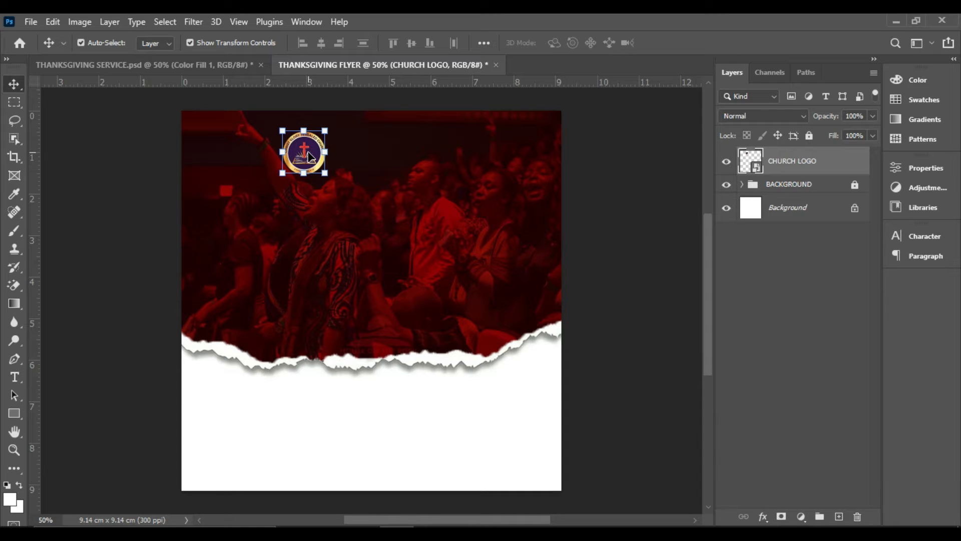
{"action": "left_click", "coordinate": [371, 160]}
{"action": "left_click", "coordinate": [306, 159]}
{"action": "left_click", "coordinate": [369, 149]}
{"action": "left_click", "coordinate": [320, 157]}
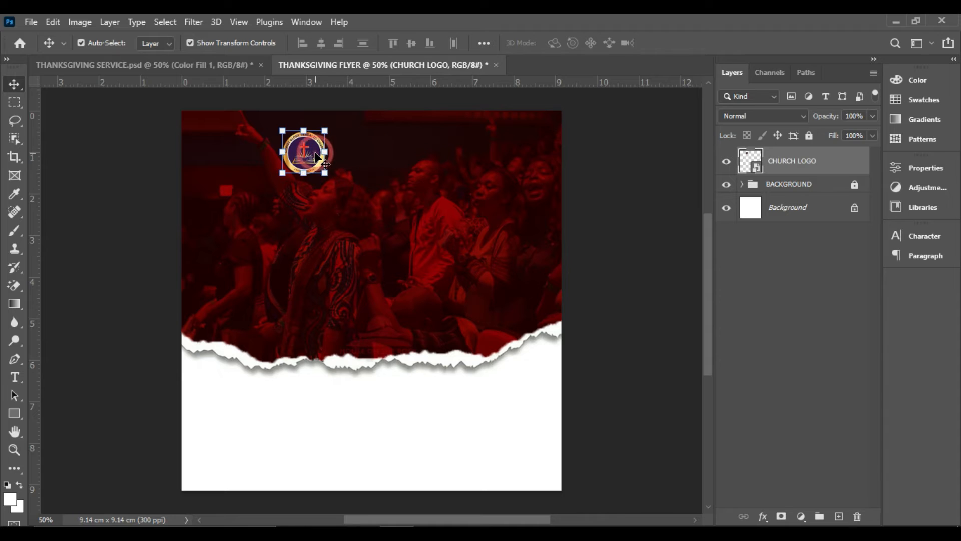
{"action": "left_click", "coordinate": [395, 153]}
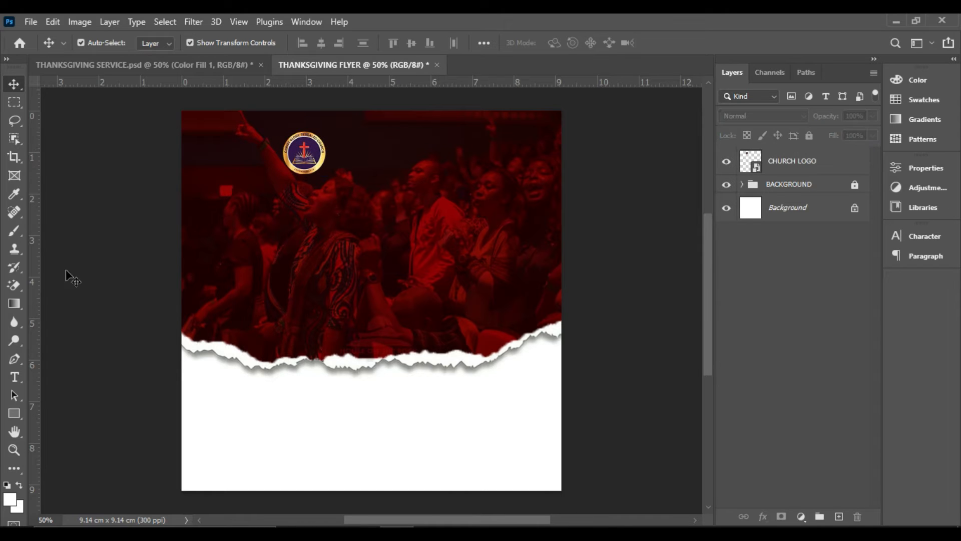
Set the Type tool to Poppins Bold with white (ffffff) text
{"action": "left_click", "coordinate": [15, 378]}
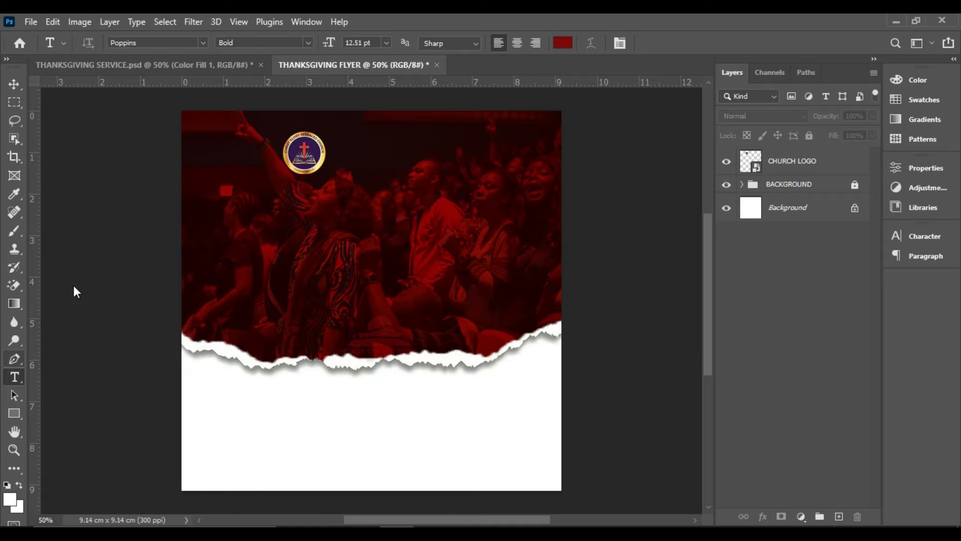
{"action": "left_click", "coordinate": [14, 84]}
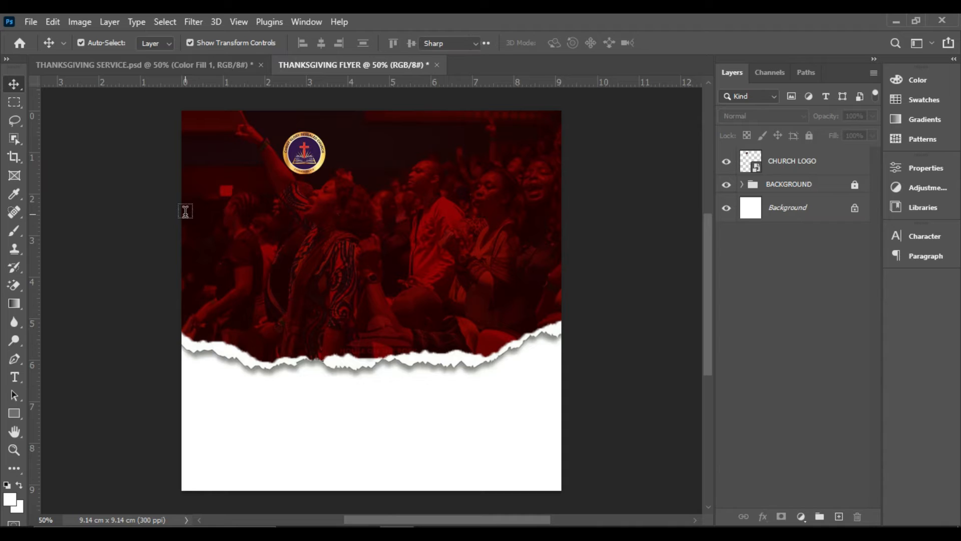
{"action": "key", "text": "t"}
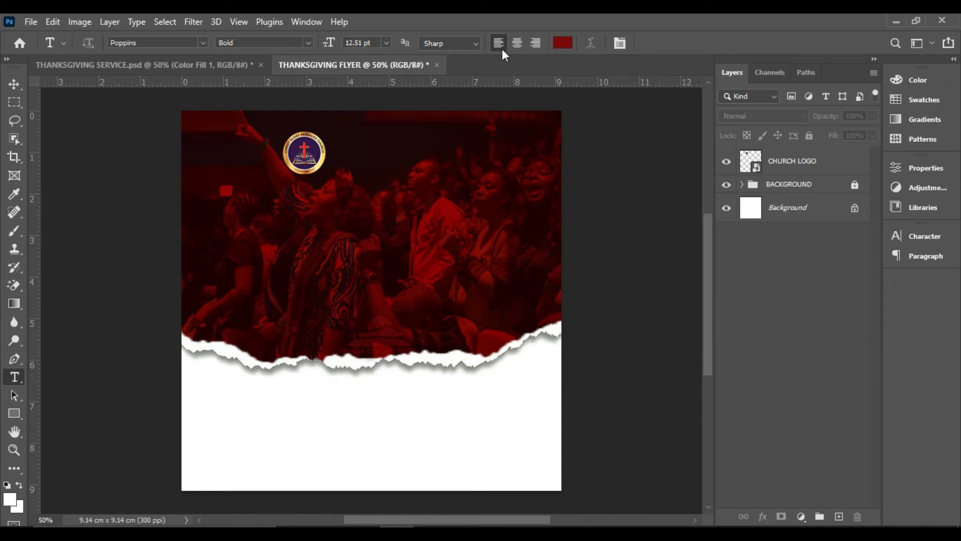
{"action": "left_click", "coordinate": [561, 45]}
{"action": "left_click_drag", "start_coordinate": [636, 236], "coordinate": [531, 163]}
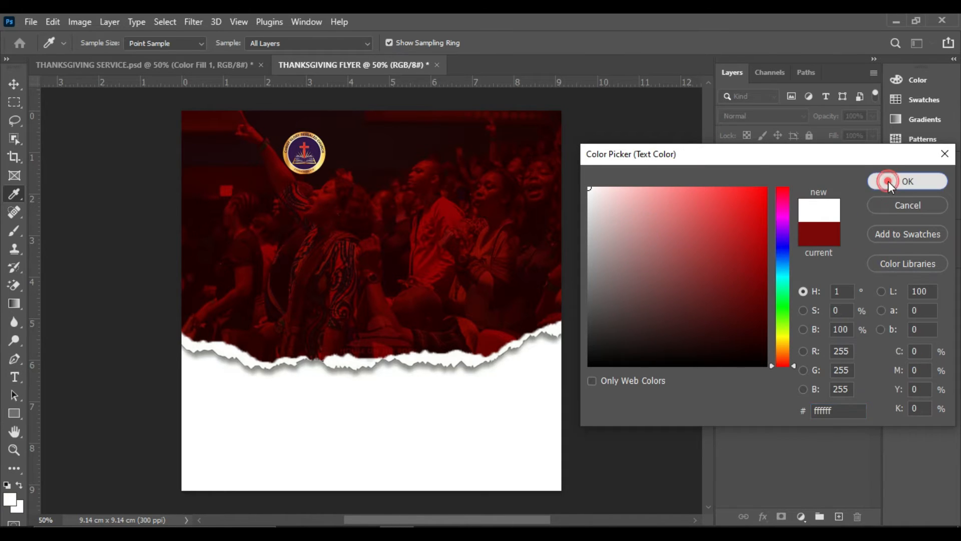
{"action": "left_click", "coordinate": [888, 181]}
{"action": "left_click", "coordinate": [387, 44]}
{"action": "left_click", "coordinate": [386, 44]}
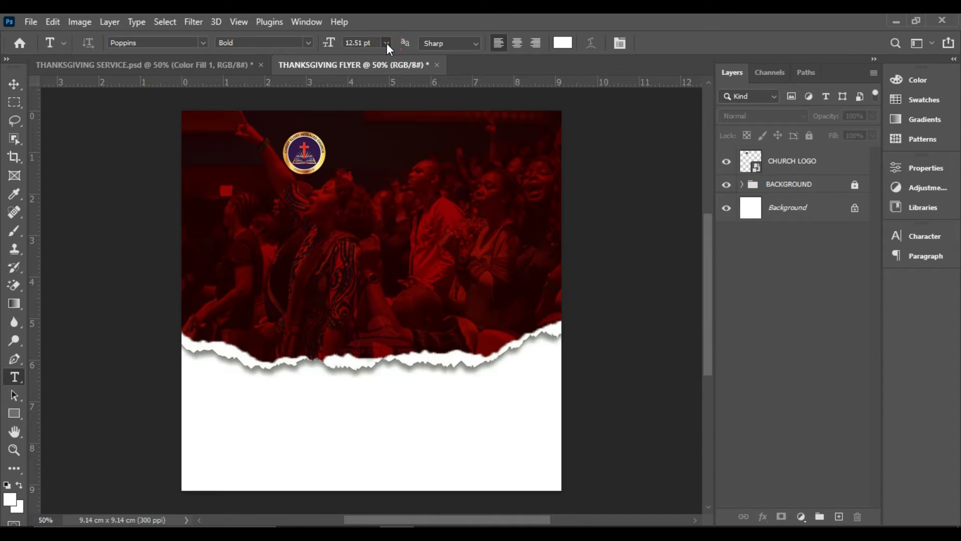
{"action": "left_click", "coordinate": [309, 43]}
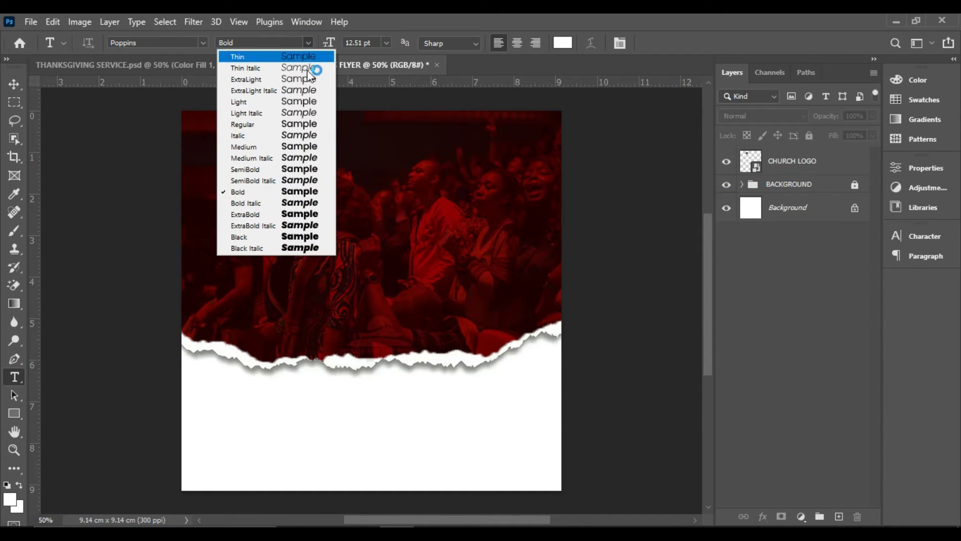
{"action": "left_click", "coordinate": [258, 191]}
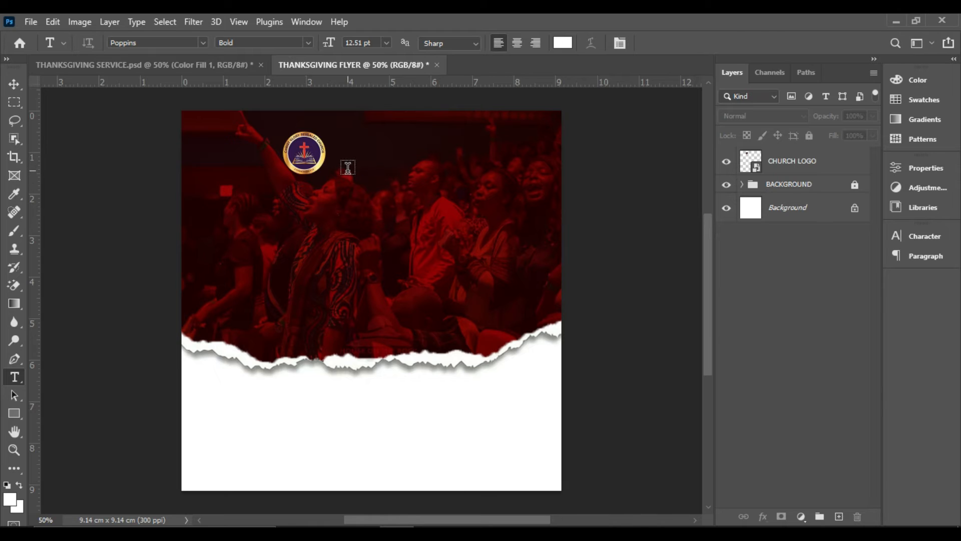
Add the text CHRIST GLORY REVEALED CHURCH to the right of the church logo
{"action": "left_click", "coordinate": [347, 167]}
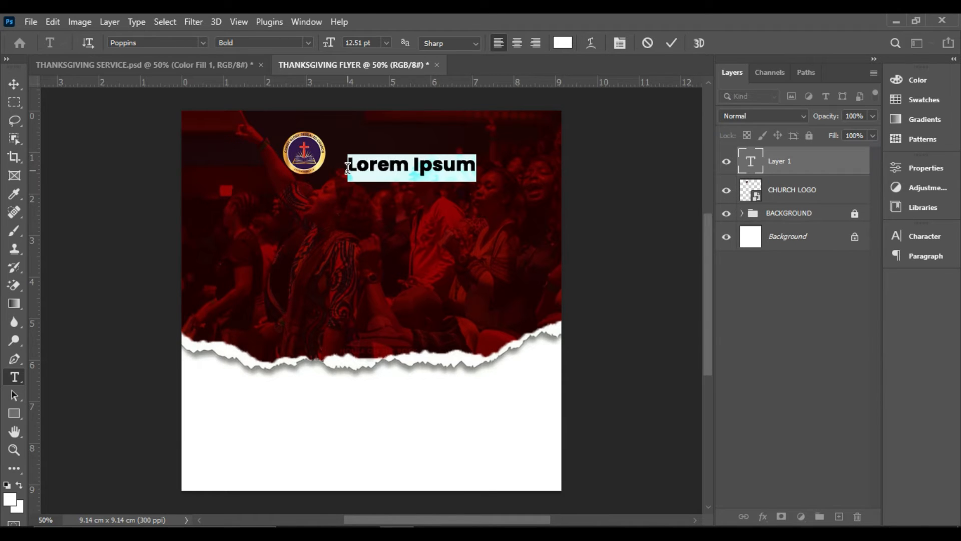
{"action": "type", "text": "CHR"}
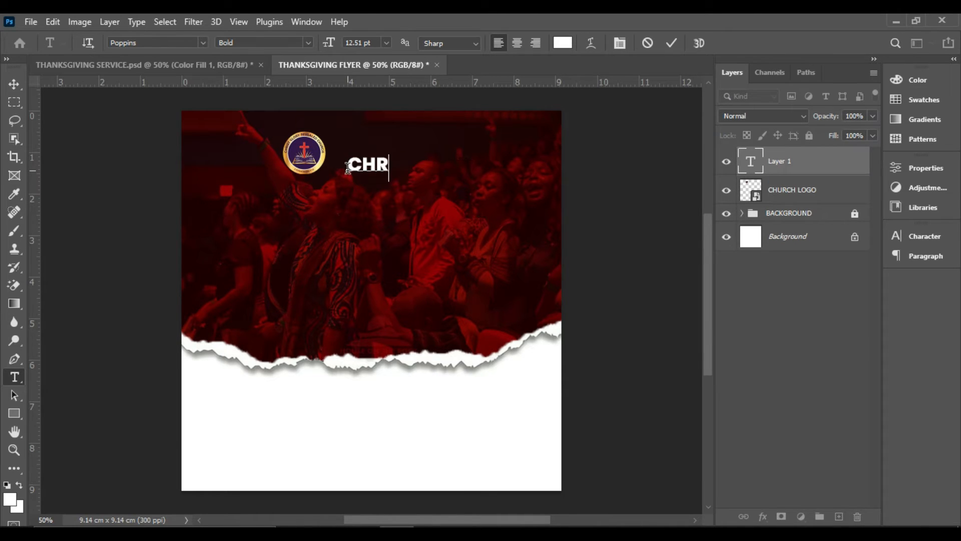
{"action": "type", "text": "IST GL"}
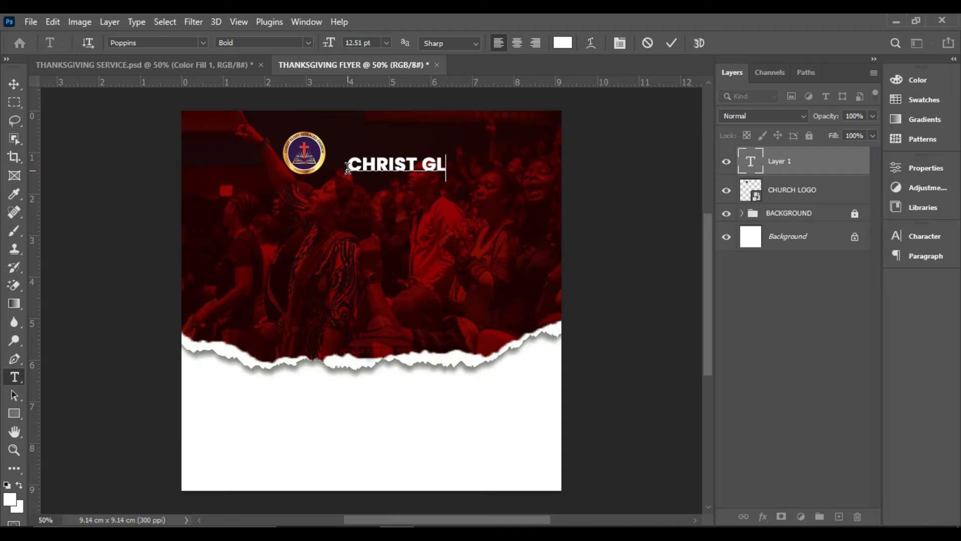
{"action": "type", "text": "ORY REVEA;"}
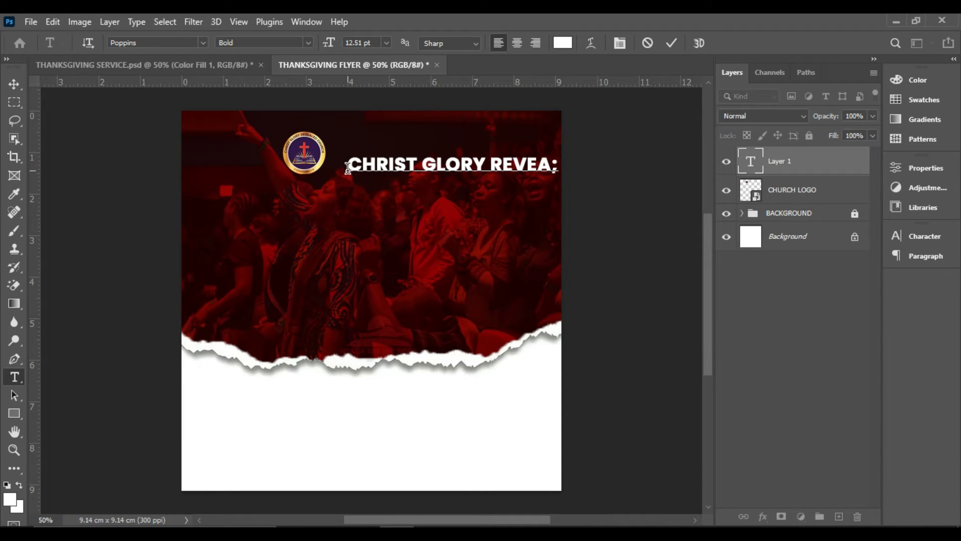
{"action": "key", "text": "BackSpace"}
{"action": "type", "text": "LED CHURCH"}
{"action": "left_click", "coordinate": [672, 43]}
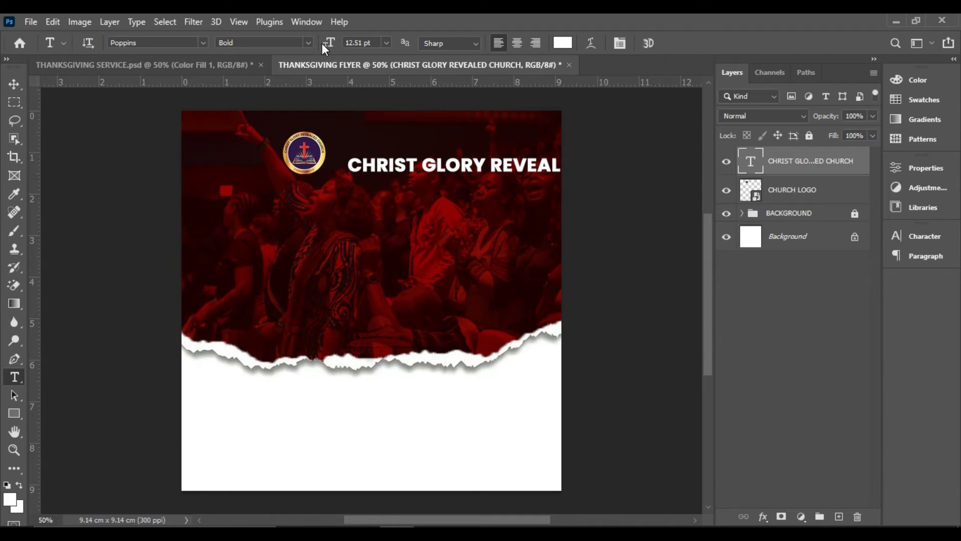
Set the church name's font size to 10 pt and move the text left, level with the logo's centre
{"action": "left_click", "coordinate": [387, 43]}
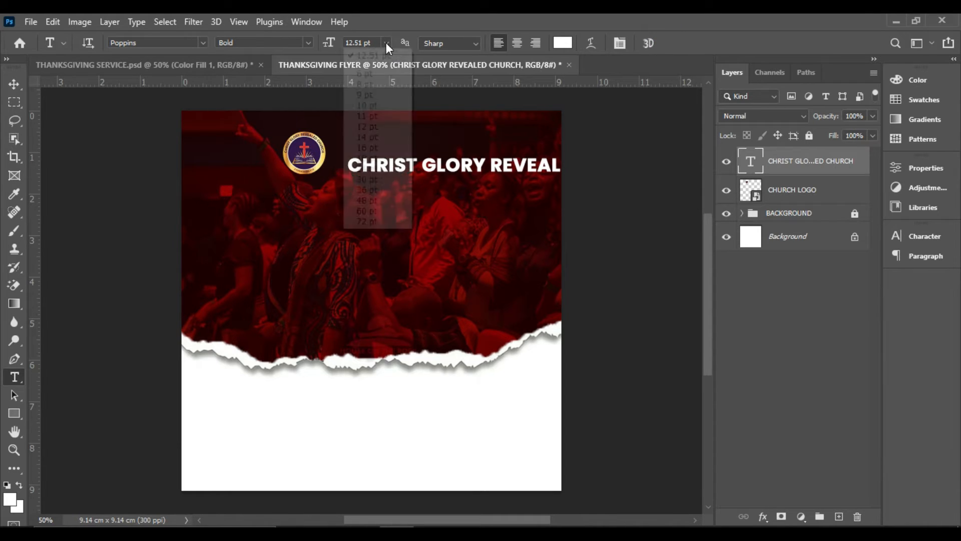
{"action": "left_click", "coordinate": [373, 103]}
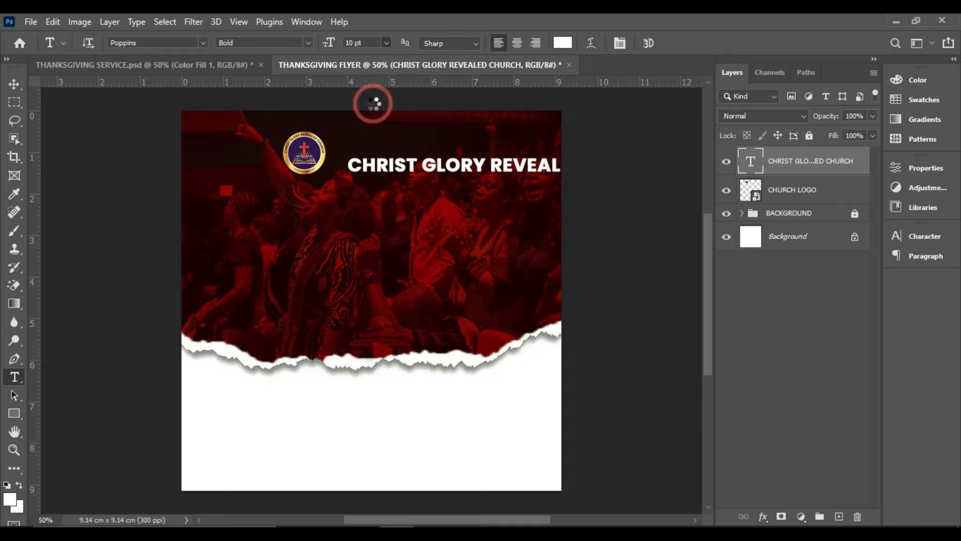
{"action": "left_click", "coordinate": [18, 84]}
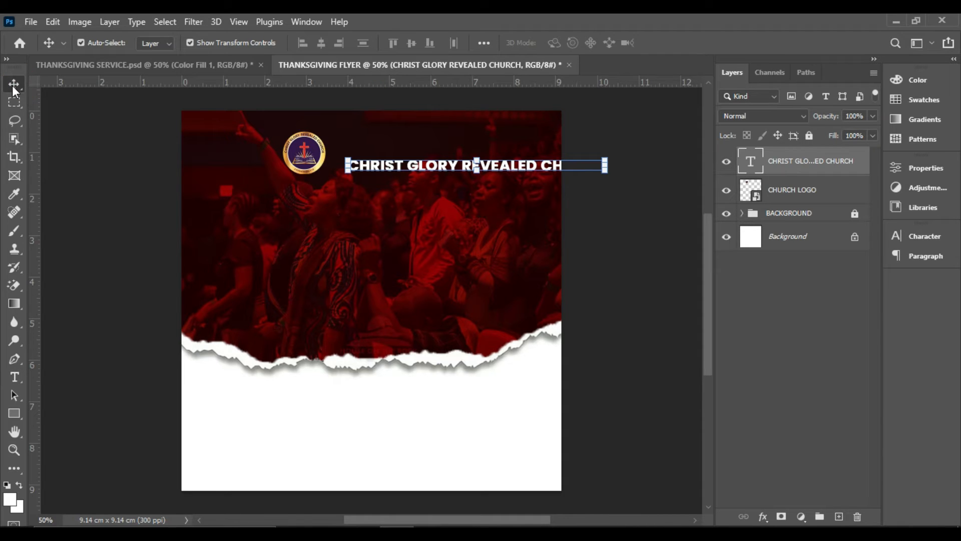
{"action": "left_click_drag", "start_coordinate": [500, 165], "coordinate": [409, 159]}
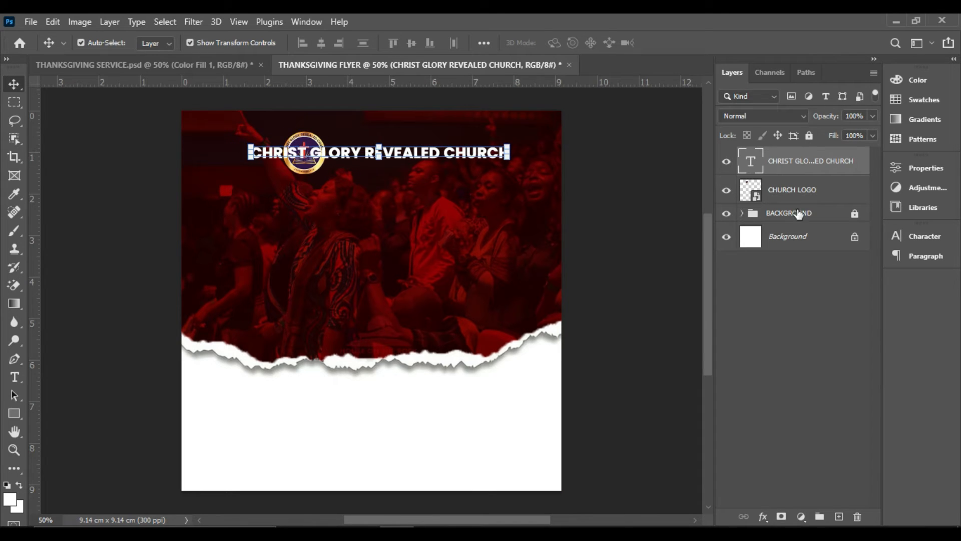
Show the Character settings for the church name and place them in the empty area beside the canvas
{"action": "left_click", "coordinate": [911, 236]}
{"action": "left_click", "coordinate": [911, 236]}
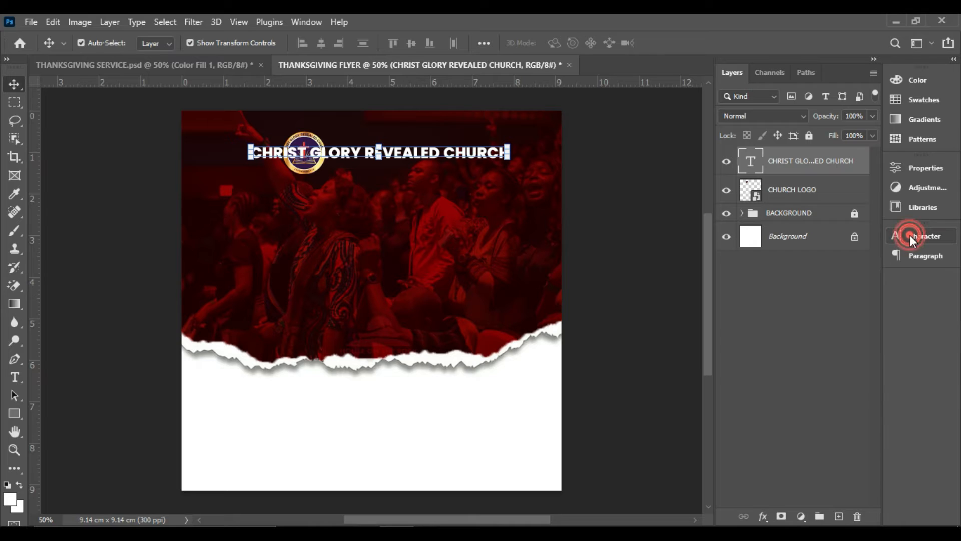
{"action": "left_click", "coordinate": [300, 22]}
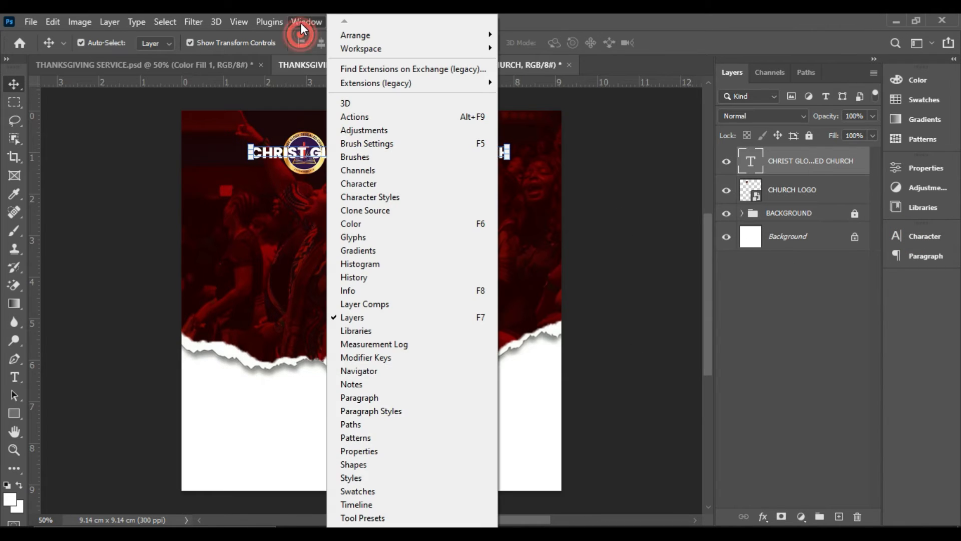
{"action": "left_click", "coordinate": [373, 185]}
{"action": "left_click_drag", "start_coordinate": [847, 234], "coordinate": [634, 156]}
{"action": "left_click_drag", "start_coordinate": [471, 521], "coordinate": [498, 513]}
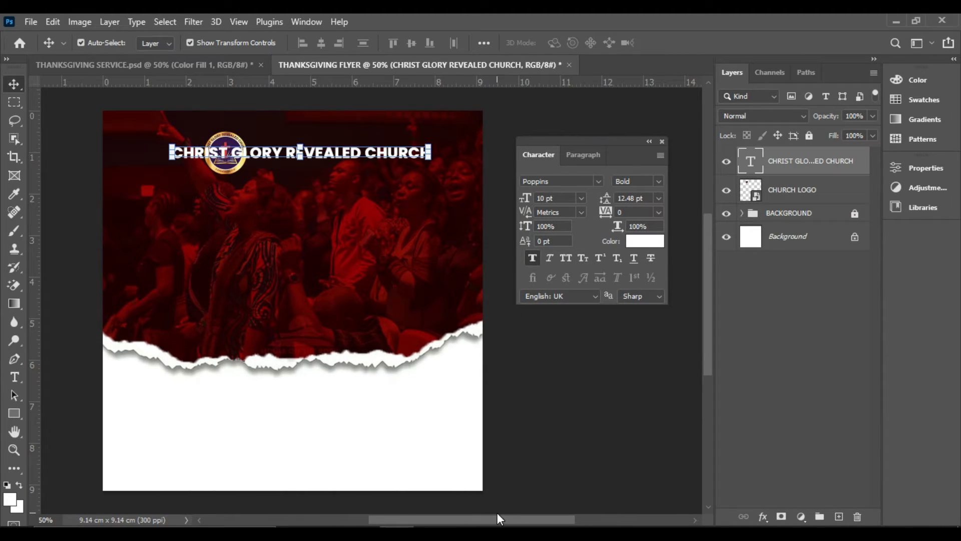
{"action": "left_click_drag", "start_coordinate": [621, 161], "coordinate": [625, 144]}
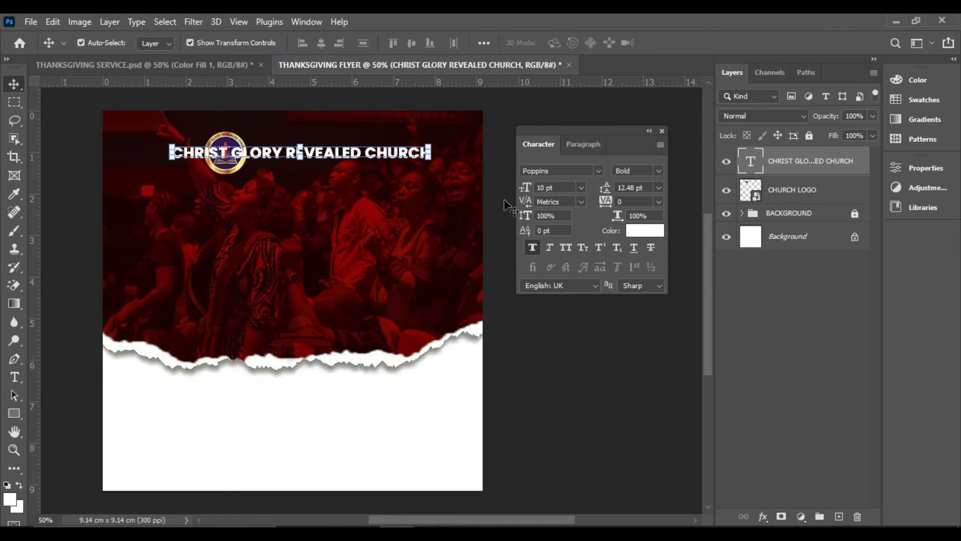
Remove the faux bold from the church name and set its font size to 8 pt
{"action": "left_click", "coordinate": [531, 247]}
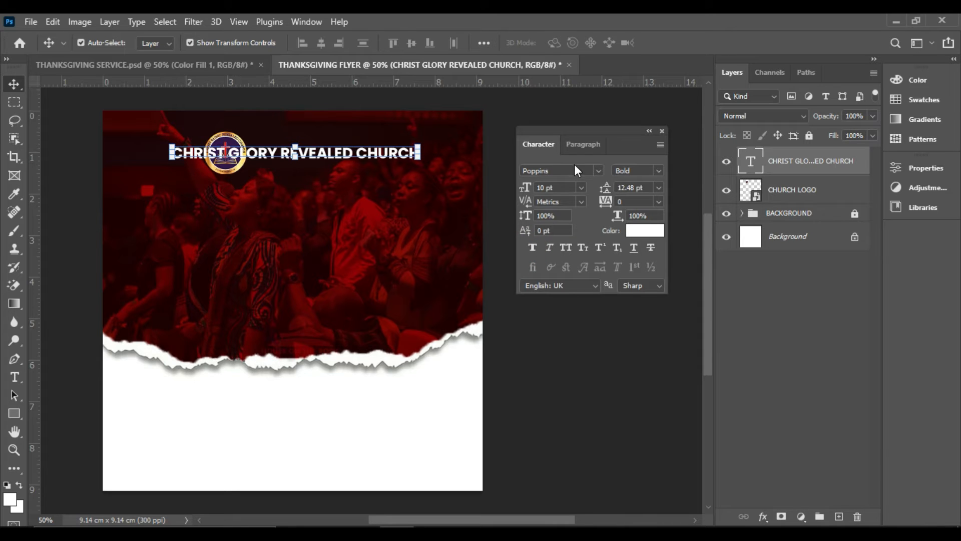
{"action": "left_click", "coordinate": [582, 188]}
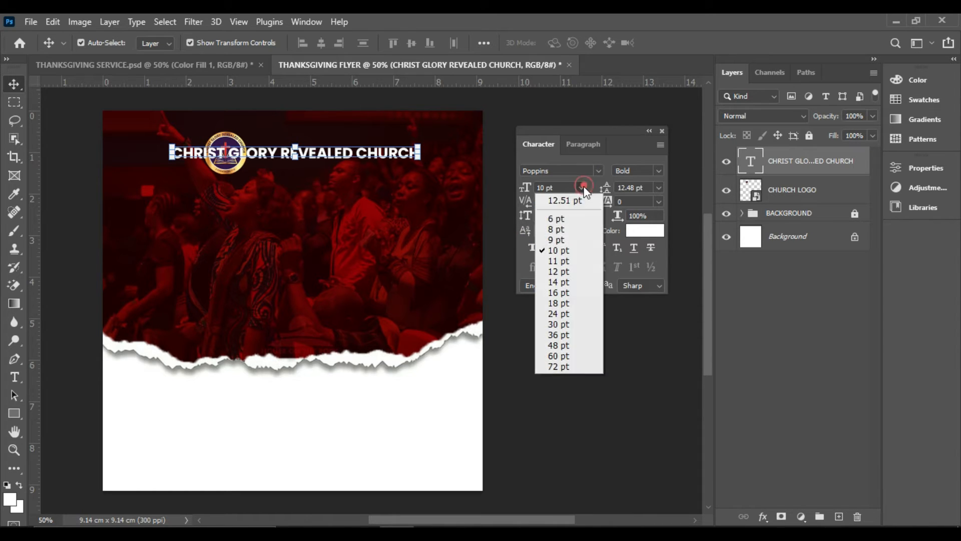
{"action": "left_click", "coordinate": [568, 242]}
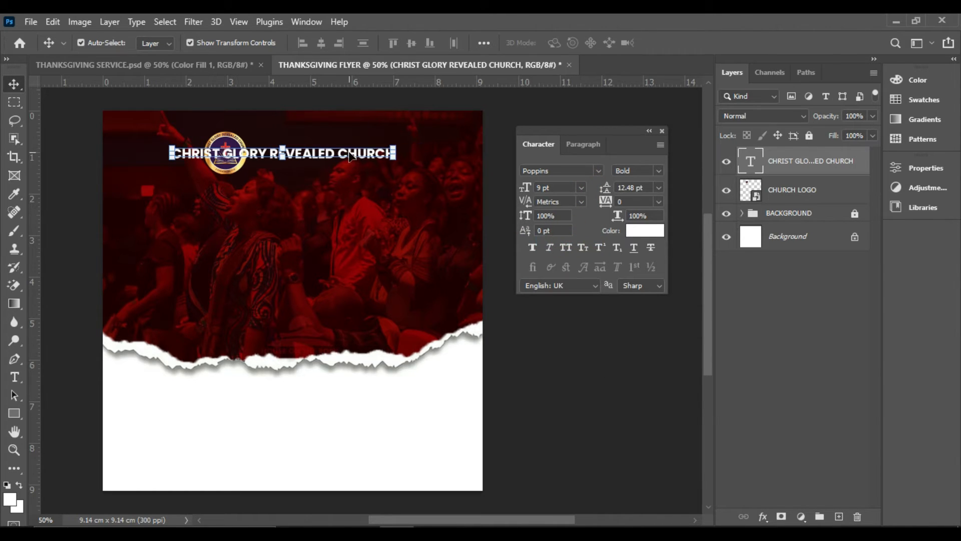
{"action": "left_click", "coordinate": [582, 187]}
{"action": "left_click", "coordinate": [570, 232]}
Stack the church logo centred above the church name near the flyer's upper edge, leaving a small gap between them
{"action": "left_click_drag", "start_coordinate": [333, 160], "coordinate": [359, 167]}
{"action": "left_click", "coordinate": [341, 137]}
{"action": "left_click_drag", "start_coordinate": [219, 142], "coordinate": [294, 136]}
{"action": "left_click", "coordinate": [301, 140]}
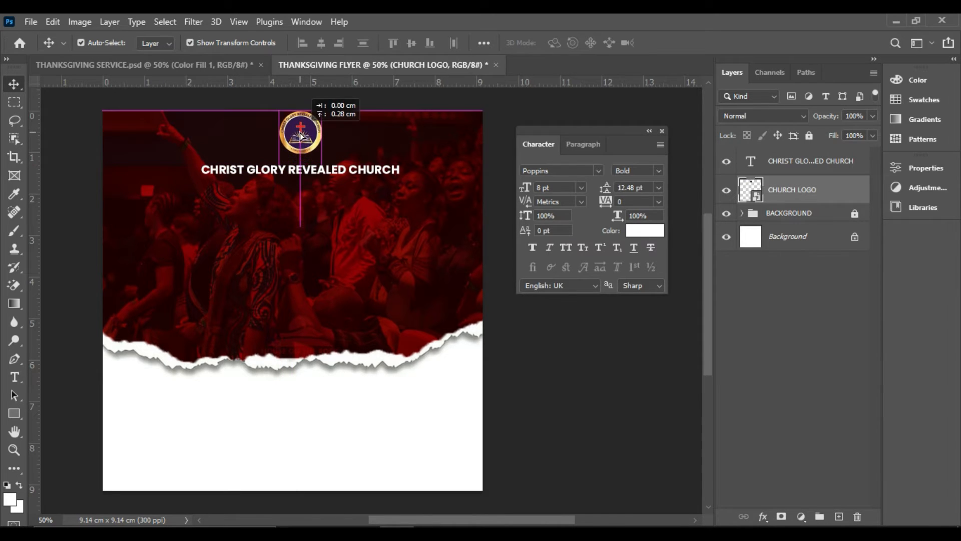
{"action": "key", "text": "Up"}
{"action": "key", "text": "Up"}
{"action": "key", "text": "Up"}
{"action": "key", "text": "Up"}
{"action": "key", "text": "Up"}
{"action": "key", "text": "Up"}
{"action": "key", "text": "Up"}
{"action": "key", "text": "Up"}
{"action": "key", "text": "Up"}
{"action": "key", "text": "Up"}
{"action": "key", "text": "Up"}
{"action": "key", "text": "Up"}
{"action": "key", "text": "Up"}
{"action": "key", "text": "Up"}
{"action": "key", "text": "Up"}
{"action": "key", "text": "Up"}
{"action": "key", "text": "Up"}
{"action": "key", "text": "Up"}
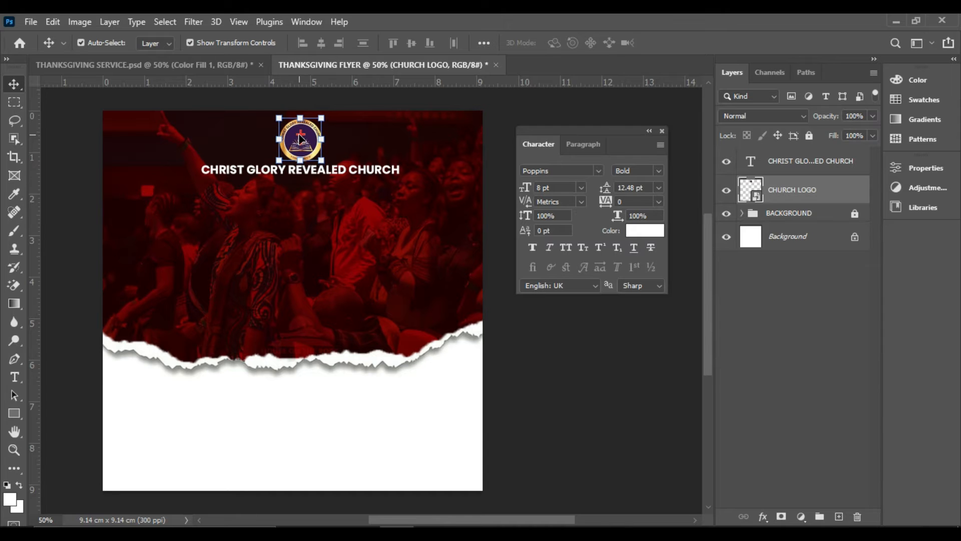
{"action": "left_click", "coordinate": [334, 223]}
{"action": "left_click", "coordinate": [331, 173]}
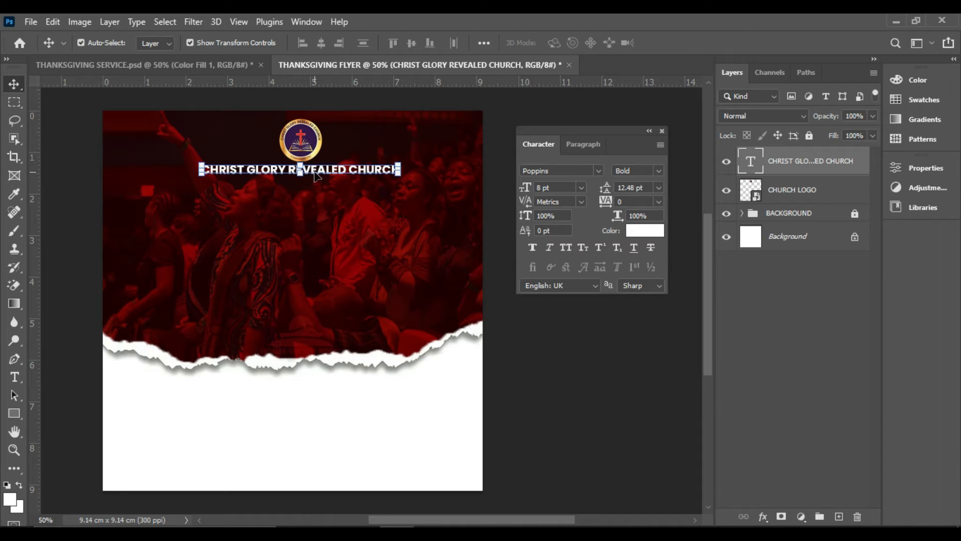
{"action": "left_click_drag", "start_coordinate": [324, 173], "coordinate": [325, 175]}
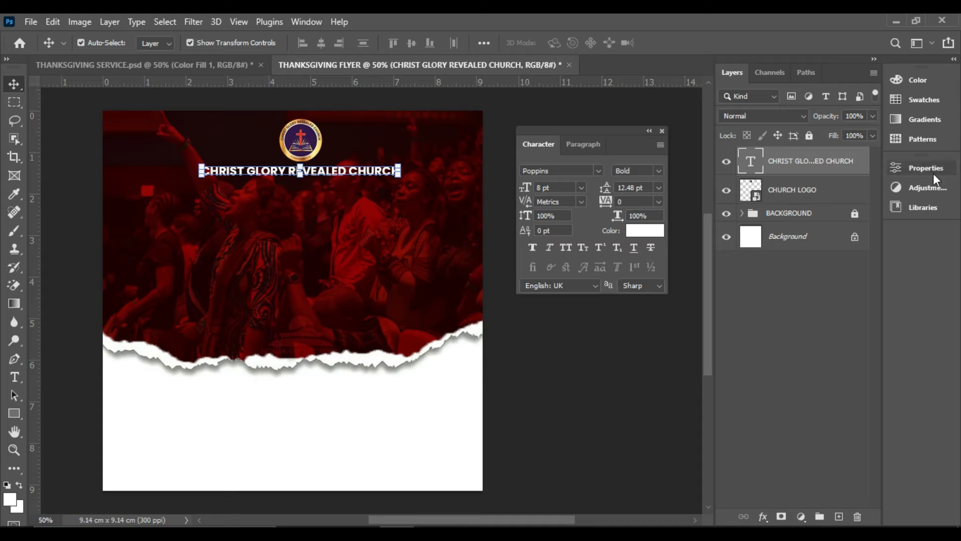
Centre the church name and church logo horizontally on the flyer by aligning them with the Background layer
{"action": "left_click", "coordinate": [811, 165]}
{"action": "left_click", "coordinate": [798, 189], "text": "ctrl"}
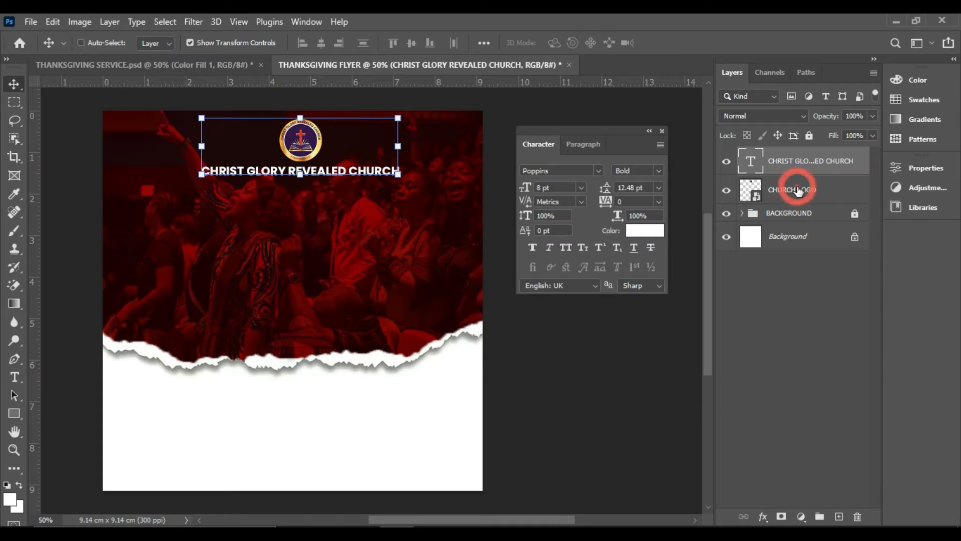
{"action": "left_click", "coordinate": [792, 244], "text": "ctrl"}
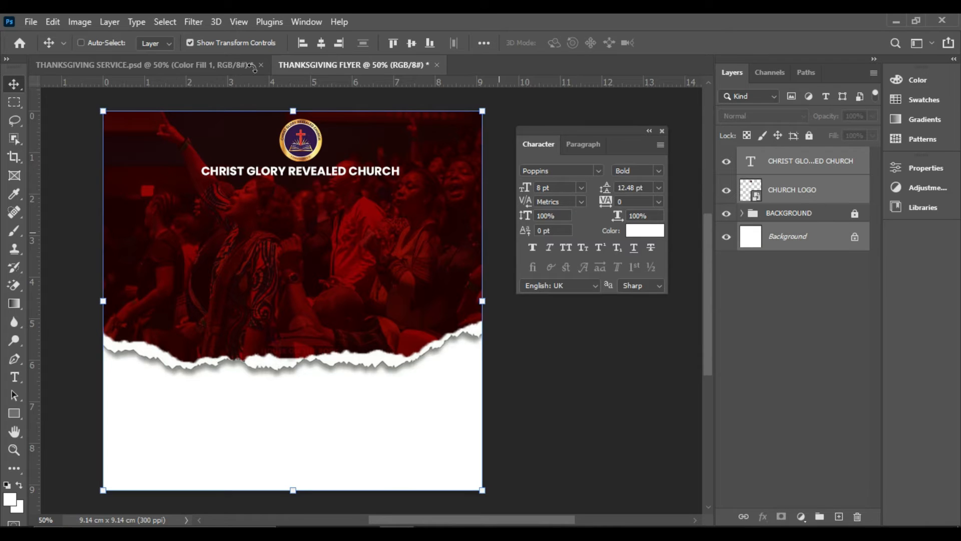
{"action": "left_click", "coordinate": [320, 43]}
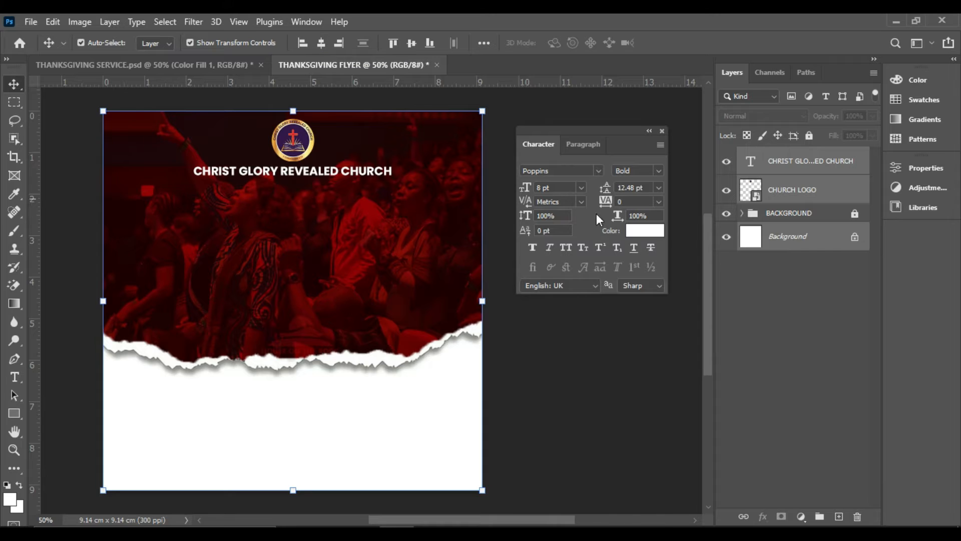
{"action": "left_click", "coordinate": [808, 257]}
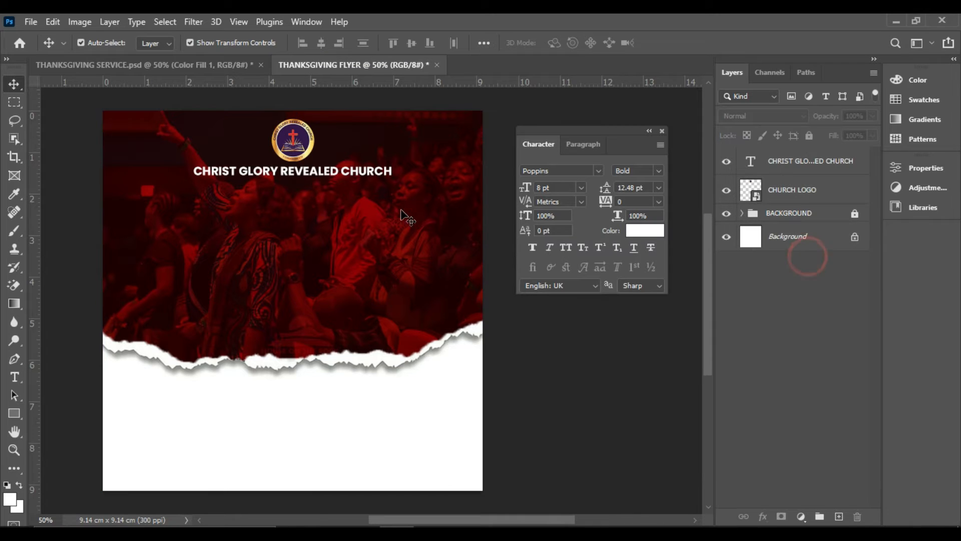
Duplicate the church name, place the copy a short distance below the original and set its font style to Regular
{"action": "left_click", "coordinate": [368, 172]}
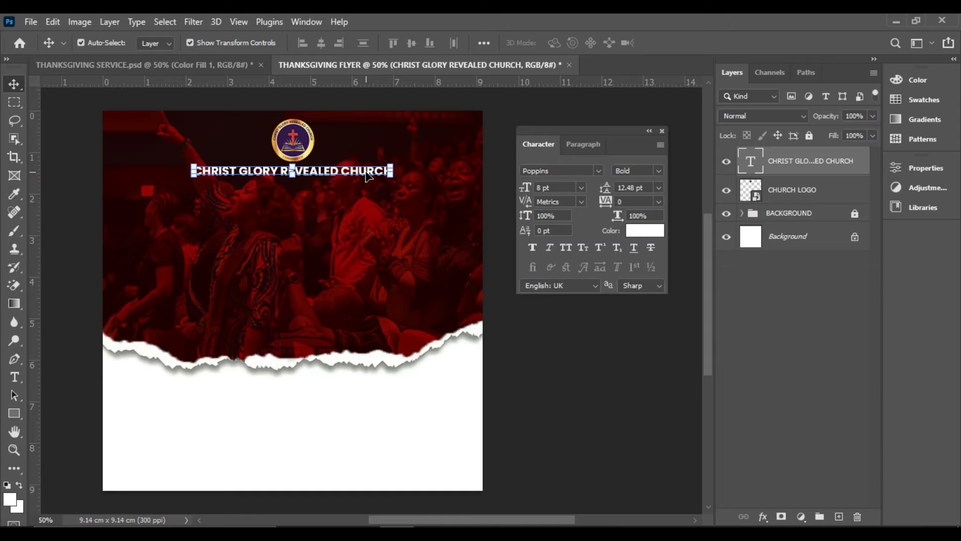
{"action": "key", "text": "ctrl"}
{"action": "key", "text": "ctrl+j"}
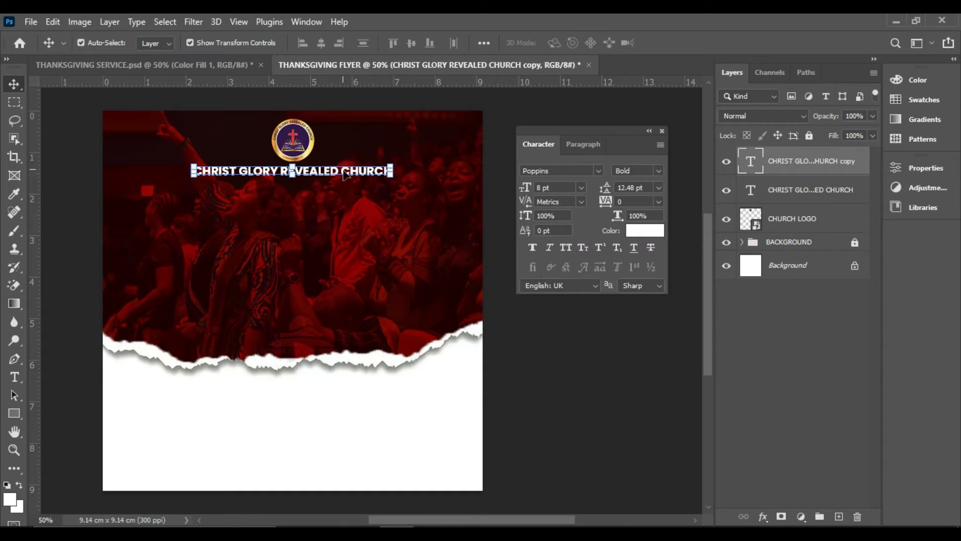
{"action": "left_click_drag", "start_coordinate": [344, 175], "coordinate": [378, 214]}
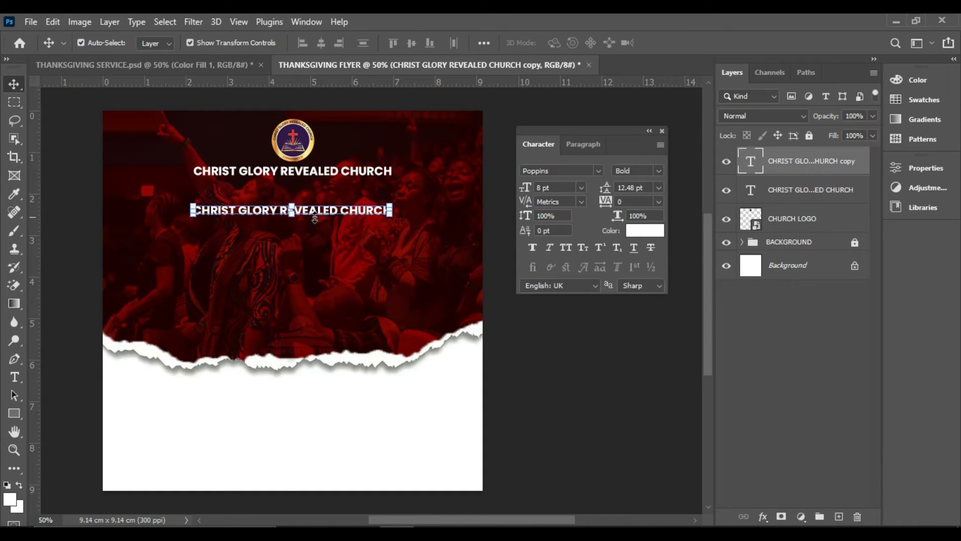
{"action": "left_click", "coordinate": [660, 172]}
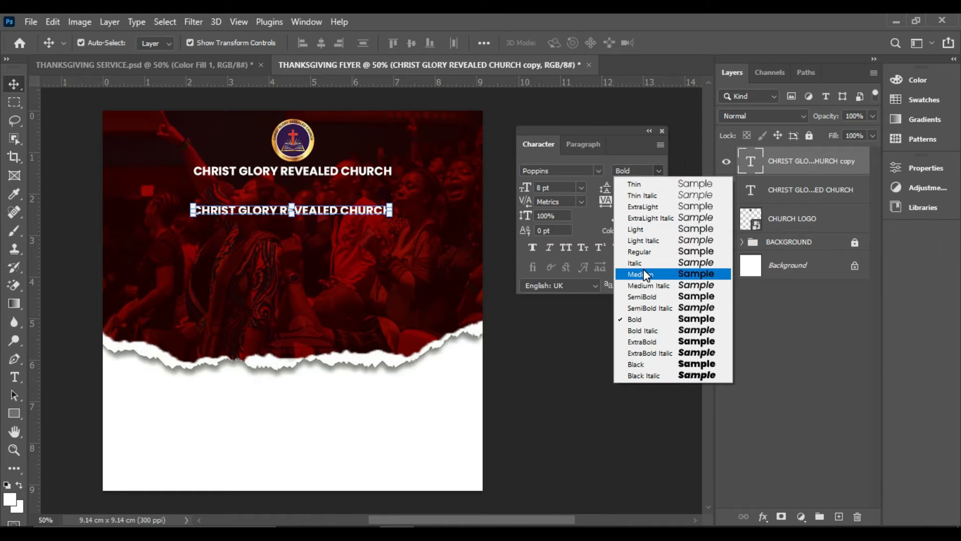
{"action": "left_click", "coordinate": [645, 252]}
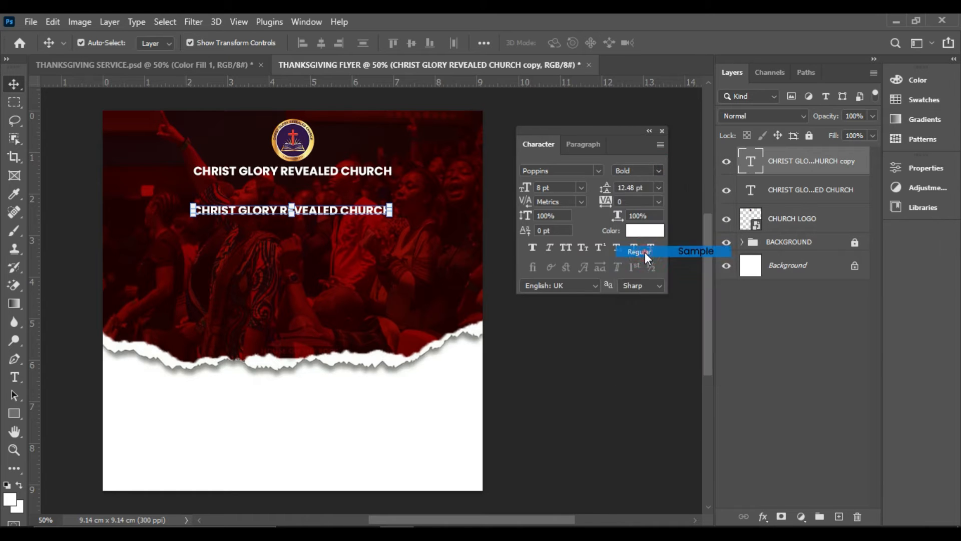
Replace the copied text with Presents and centre it directly beneath the church name
{"action": "double_click", "coordinate": [364, 214]}
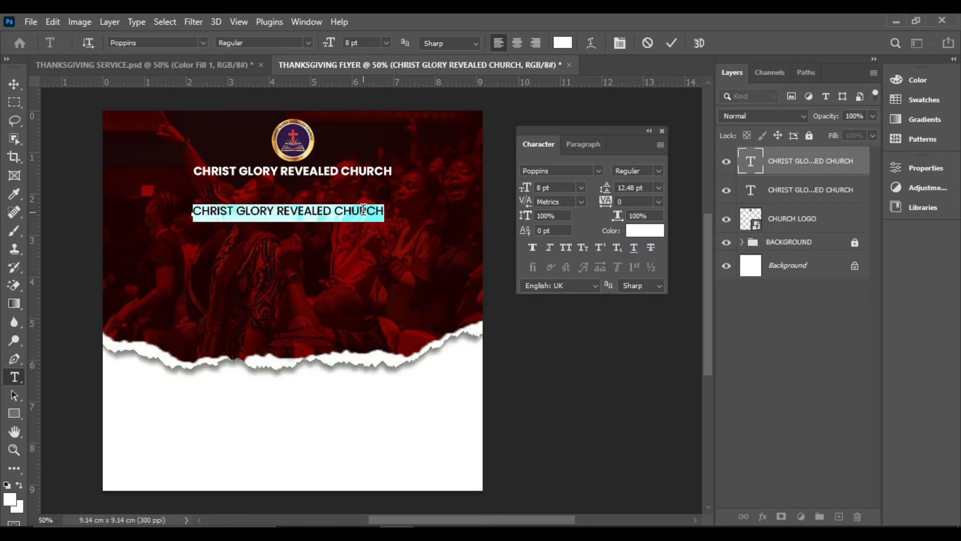
{"action": "type", "text": "Presents"}
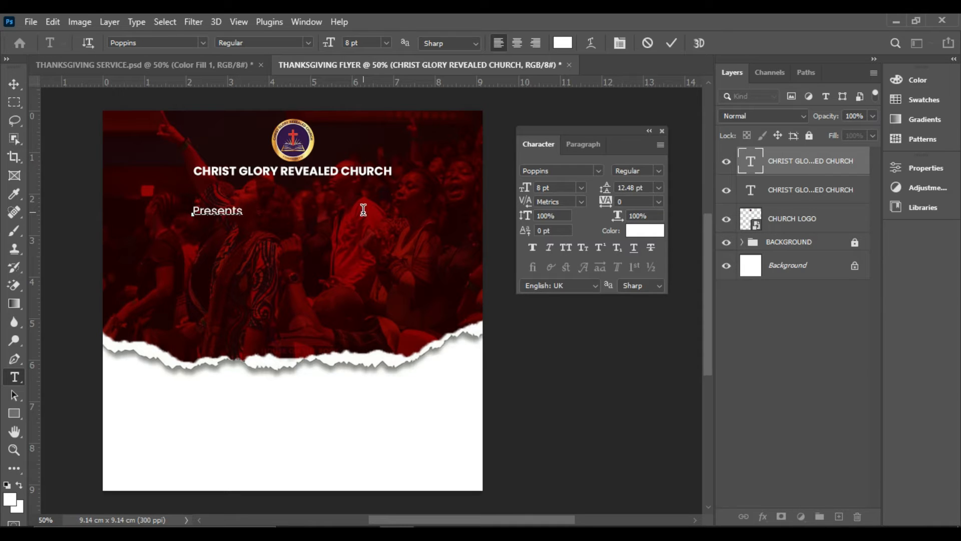
{"action": "left_click", "coordinate": [672, 43]}
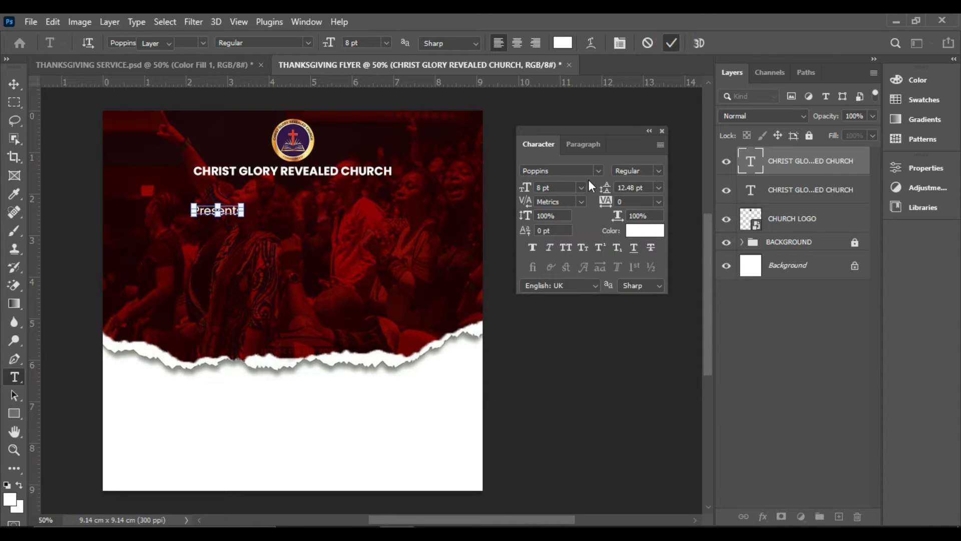
{"action": "key", "text": "v"}
{"action": "left_click_drag", "start_coordinate": [233, 215], "coordinate": [311, 196]}
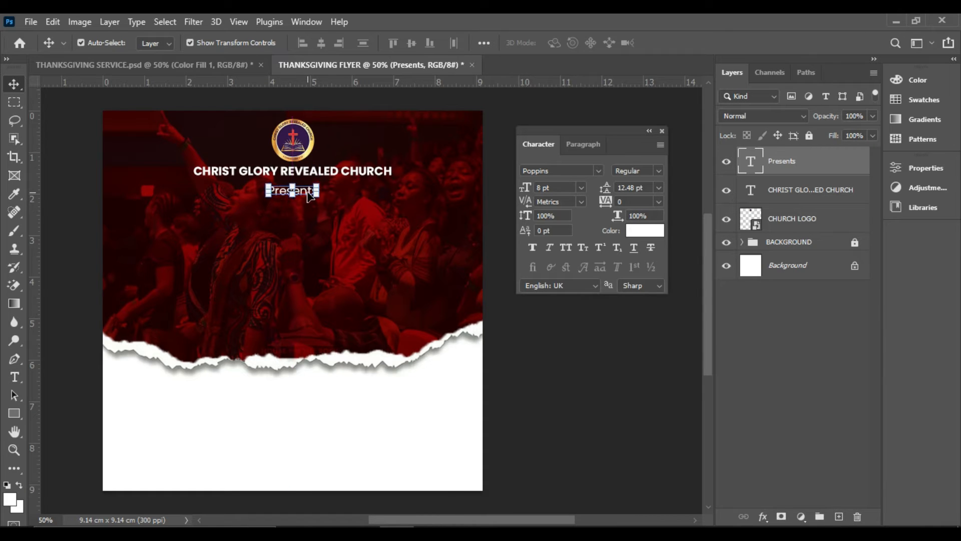
Set the Presents text in the Adine Kirnberg font at 12 pt
{"action": "left_click", "coordinate": [597, 171]}
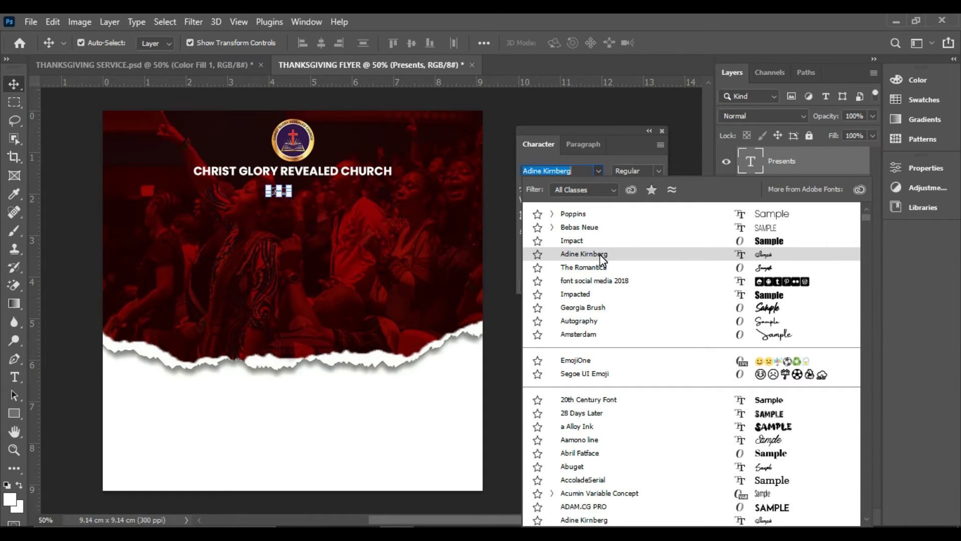
{"action": "left_click", "coordinate": [601, 254]}
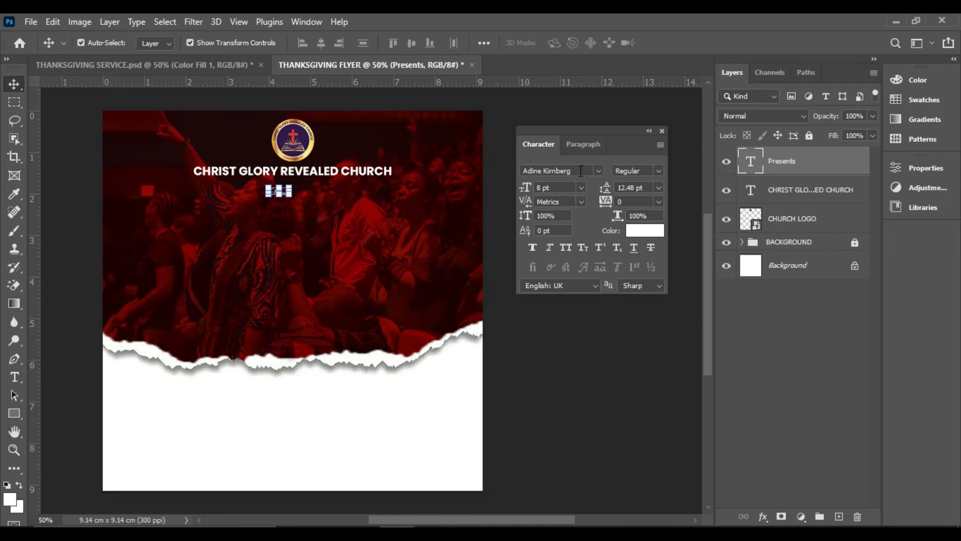
{"action": "left_click", "coordinate": [582, 187]}
{"action": "left_click", "coordinate": [564, 260]}
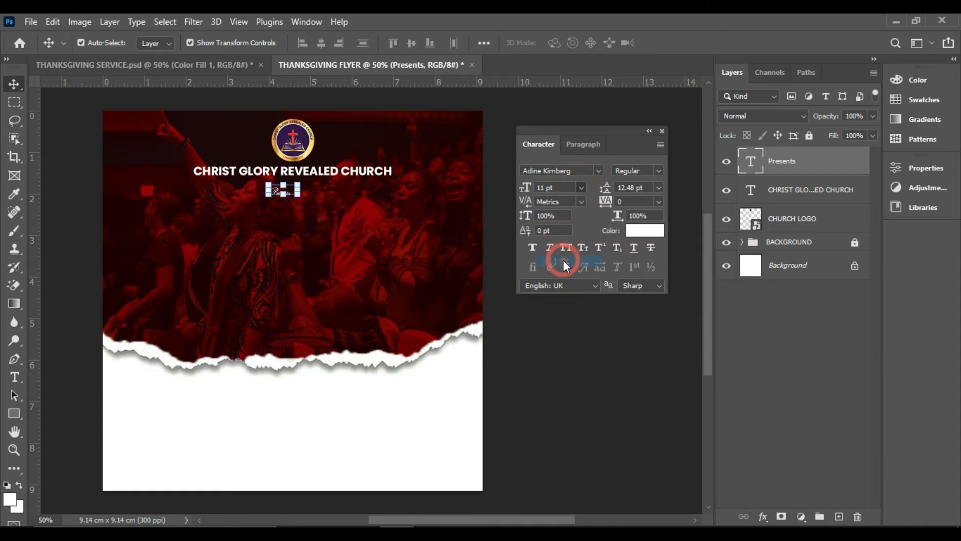
{"action": "left_click", "coordinate": [581, 187]}
{"action": "left_click", "coordinate": [569, 271]}
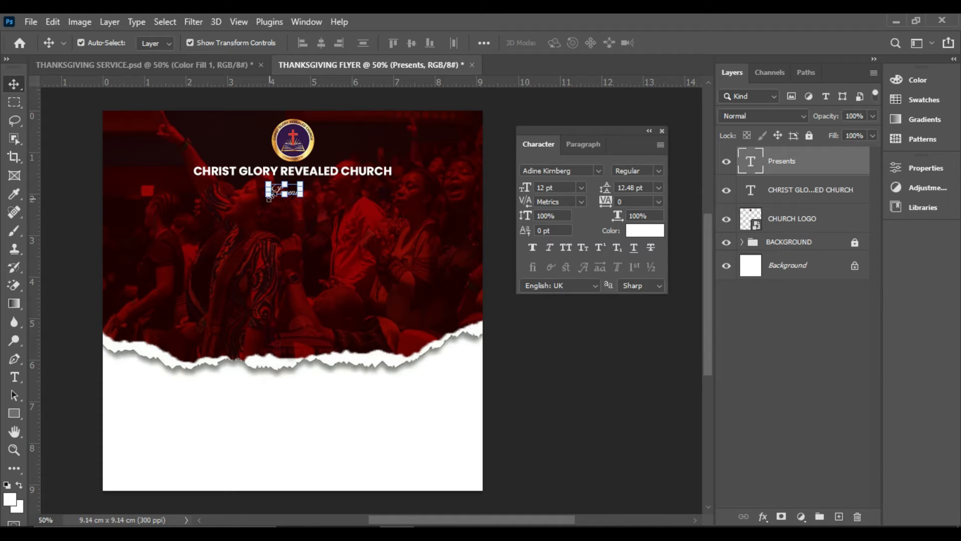
Set the tracking of the Presents text to 400 and recentre it under the church name
{"action": "left_click_drag", "start_coordinate": [603, 205], "coordinate": [615, 205]}
{"action": "left_click_drag", "start_coordinate": [339, 192], "coordinate": [323, 192]}
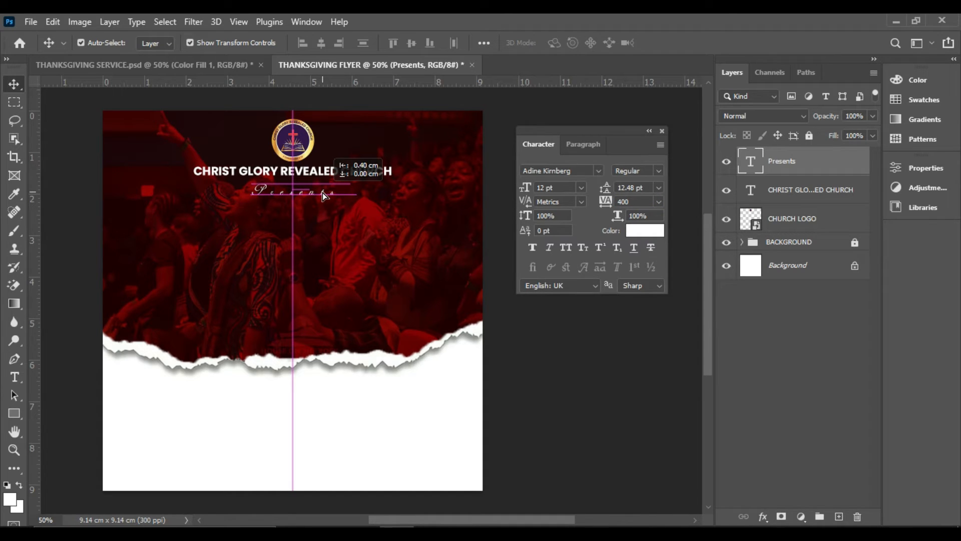
{"action": "left_click_drag", "start_coordinate": [323, 192], "coordinate": [322, 192]}
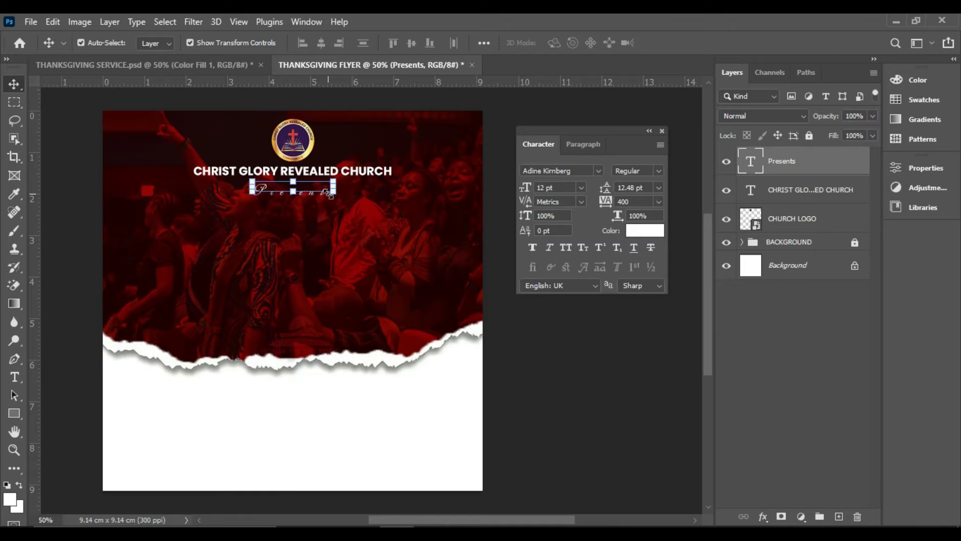
{"action": "left_click", "coordinate": [554, 311]}
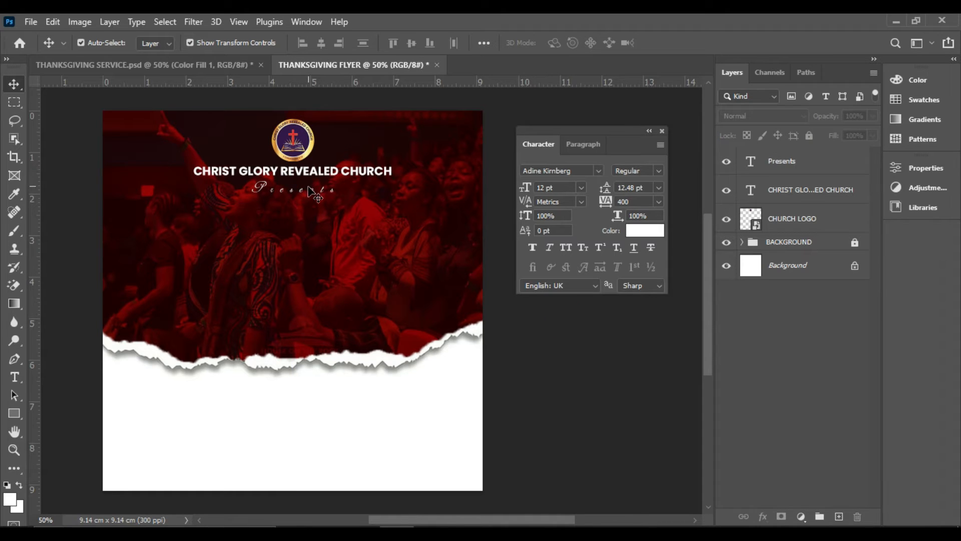
Reduce the font size of the Presents text to 10 pt
{"action": "left_click", "coordinate": [308, 189]}
{"action": "left_click", "coordinate": [583, 185]}
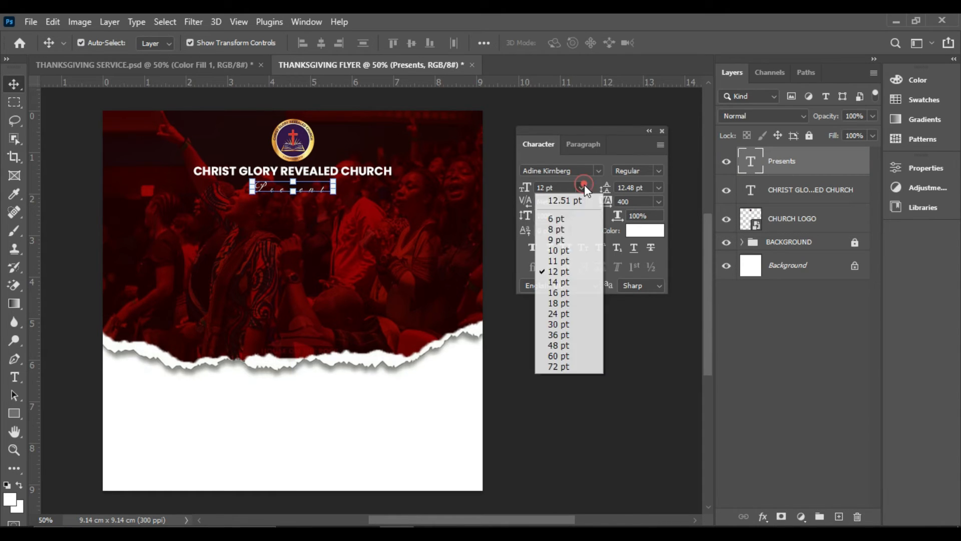
{"action": "left_click", "coordinate": [576, 249]}
{"action": "left_click", "coordinate": [446, 256]}
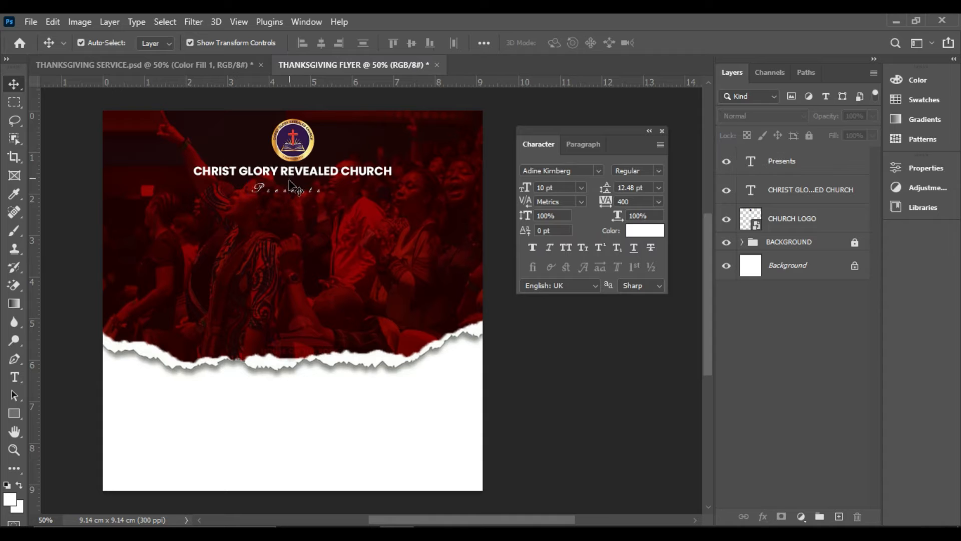
{"action": "left_click", "coordinate": [304, 193]}
Duplicate the church name about 2.15 cm lower over the crowd photo and replace the copy's text with THANKS GIVING on two lines
{"action": "left_click", "coordinate": [367, 172]}
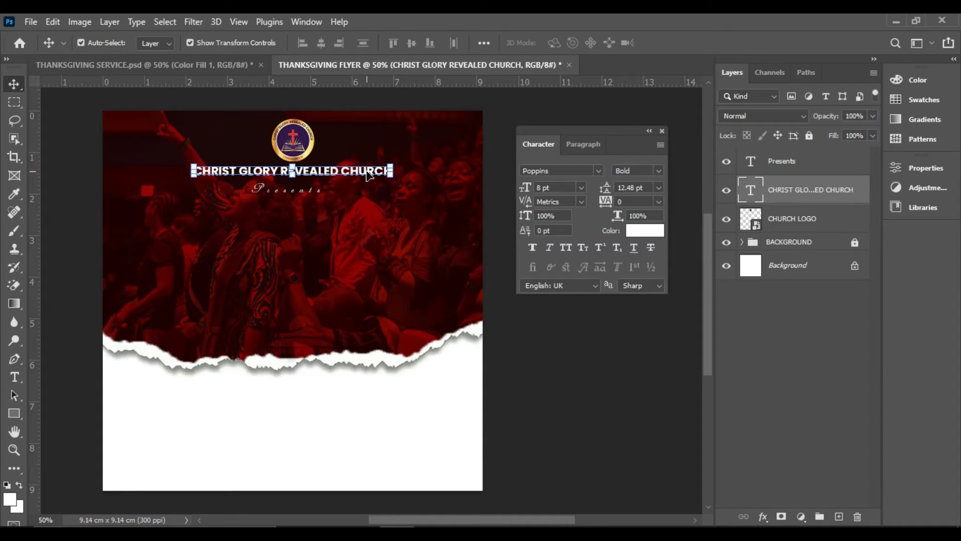
{"action": "left_click", "coordinate": [367, 172], "text": "alt"}
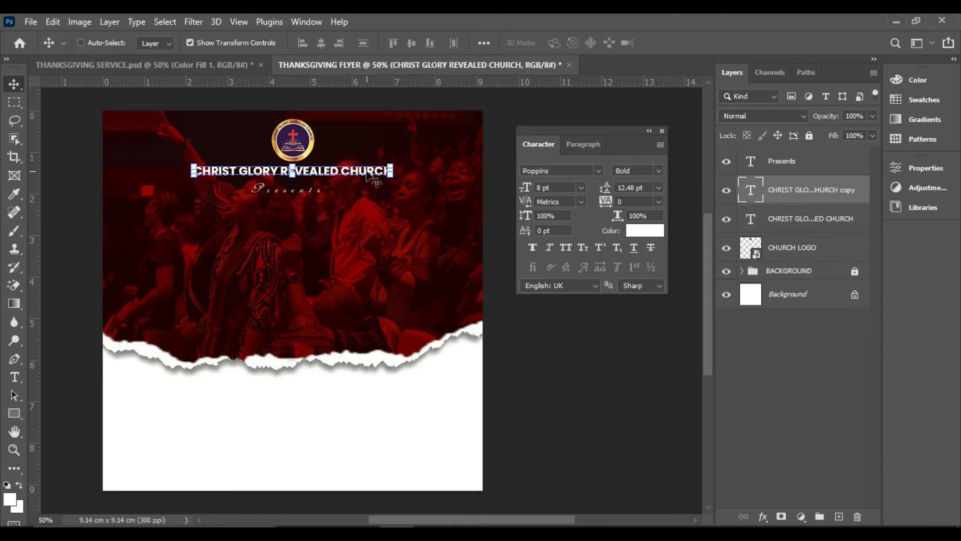
{"action": "left_click_drag", "start_coordinate": [366, 171], "coordinate": [363, 261]}
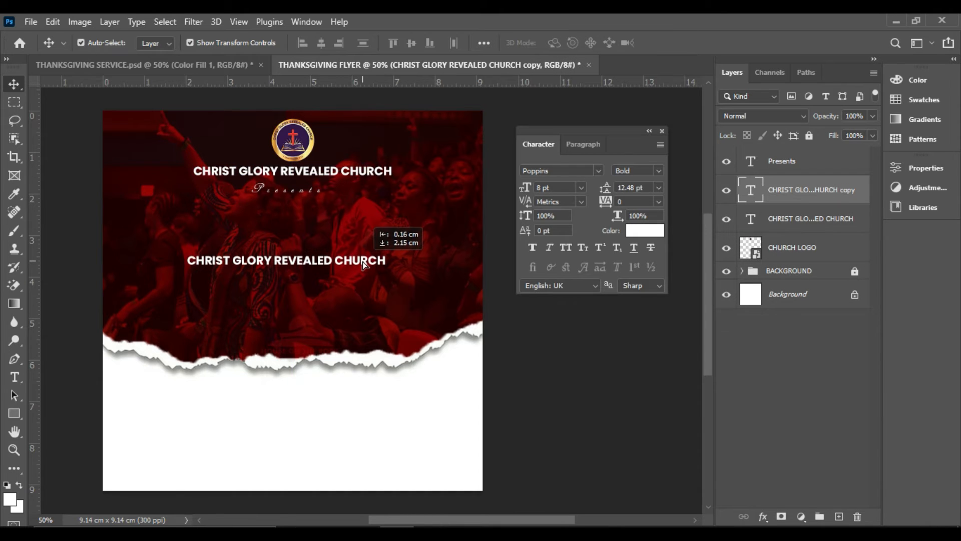
{"action": "double_click", "coordinate": [363, 261]}
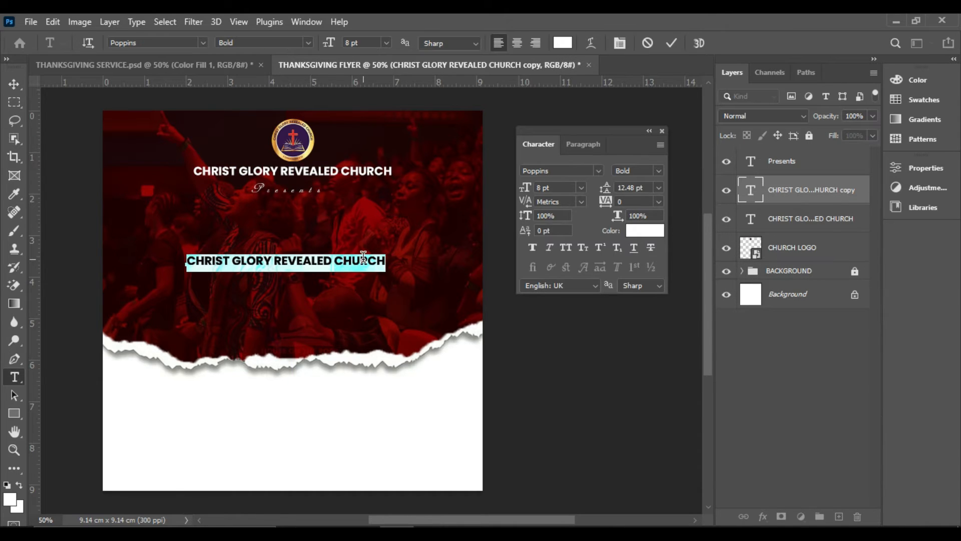
{"action": "type", "text": "TH"}
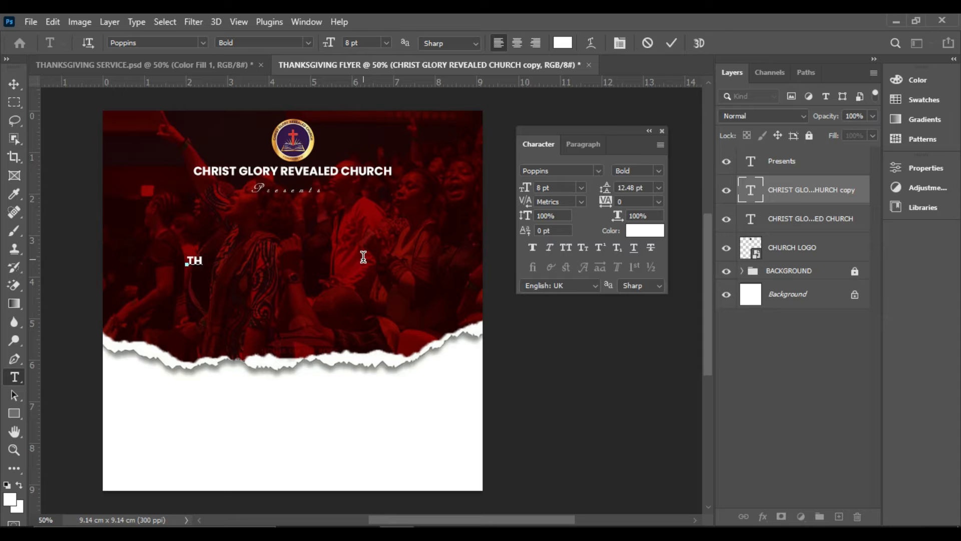
{"action": "type", "text": "ANKS "}
{"action": "type", "text": "GIVING"}
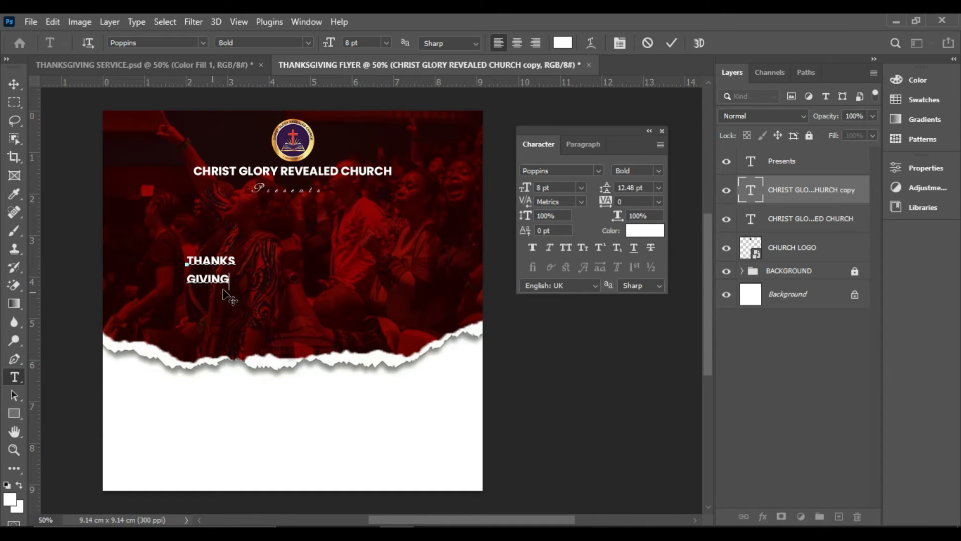
Confirm the THANKS GIVING text and set it in the Mortend Extra Bold font
{"action": "left_click", "coordinate": [671, 44]}
{"action": "key", "text": "v"}
{"action": "left_click", "coordinate": [598, 170]}
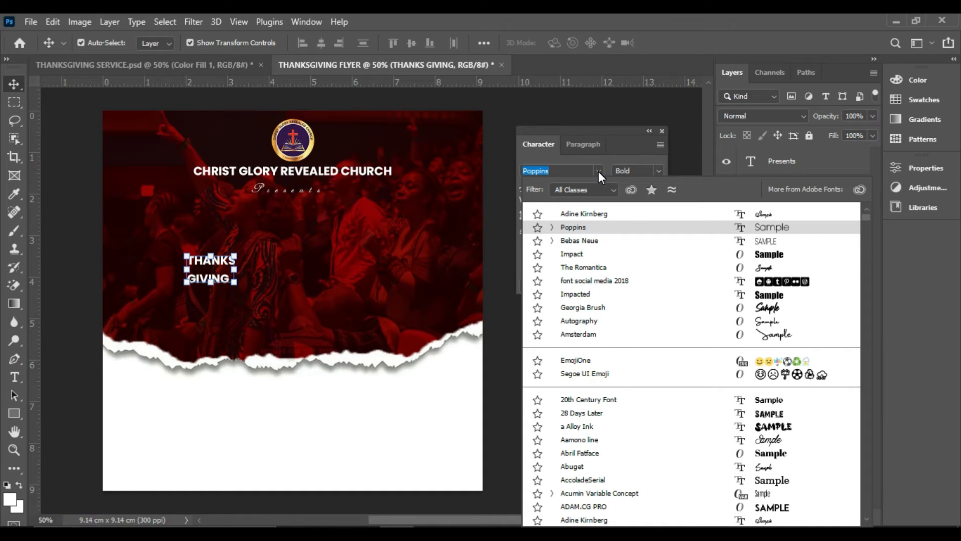
{"action": "type", "text": "Mortend"}
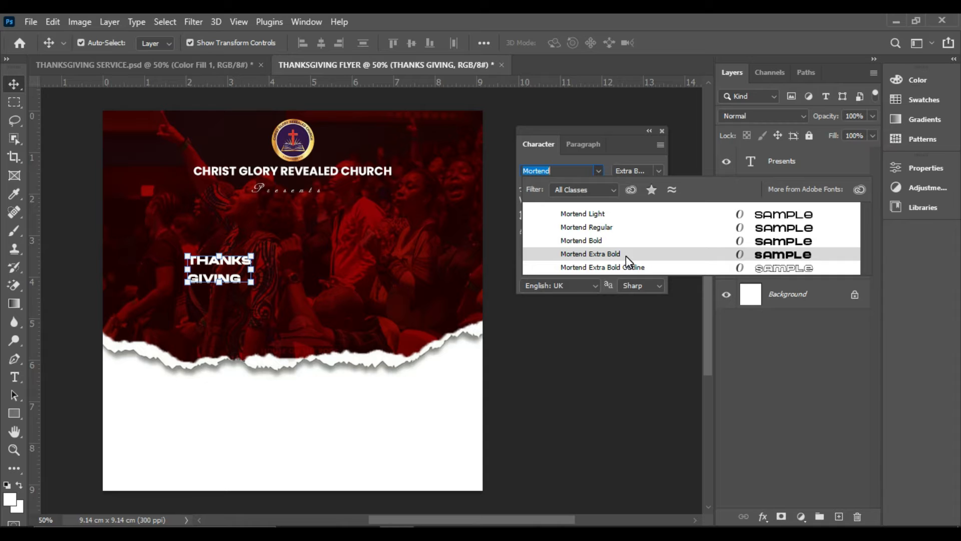
{"action": "left_click", "coordinate": [626, 254]}
Enlarge the THANKS GIVING title to 36 pt and centre it horizontally on the flyer
{"action": "left_click", "coordinate": [579, 187]}
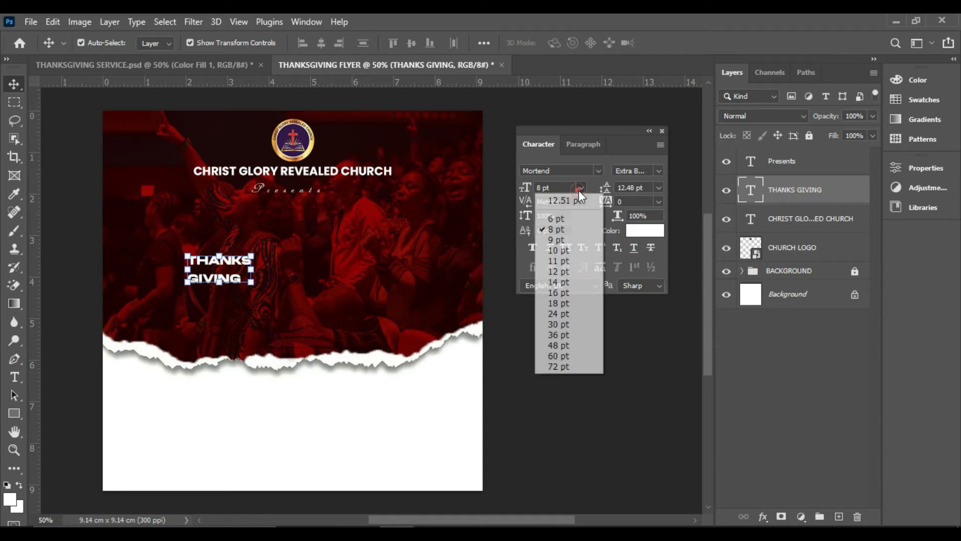
{"action": "left_click", "coordinate": [561, 335]}
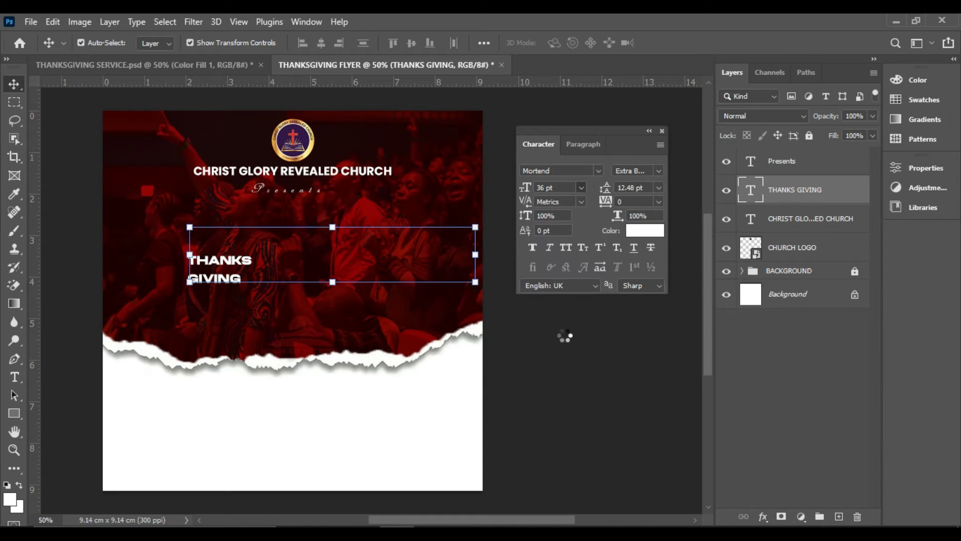
{"action": "left_click_drag", "start_coordinate": [386, 256], "coordinate": [345, 264]}
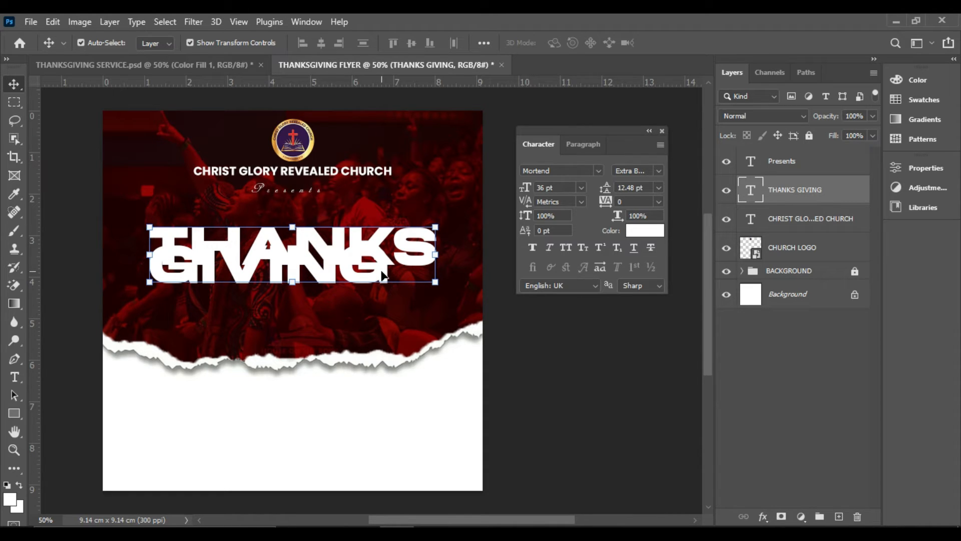
Set the leading of the THANKS GIVING title to 30 pt and move the title up closer to the Presents text
{"action": "left_click", "coordinate": [657, 188]}
{"action": "left_click", "coordinate": [647, 201]}
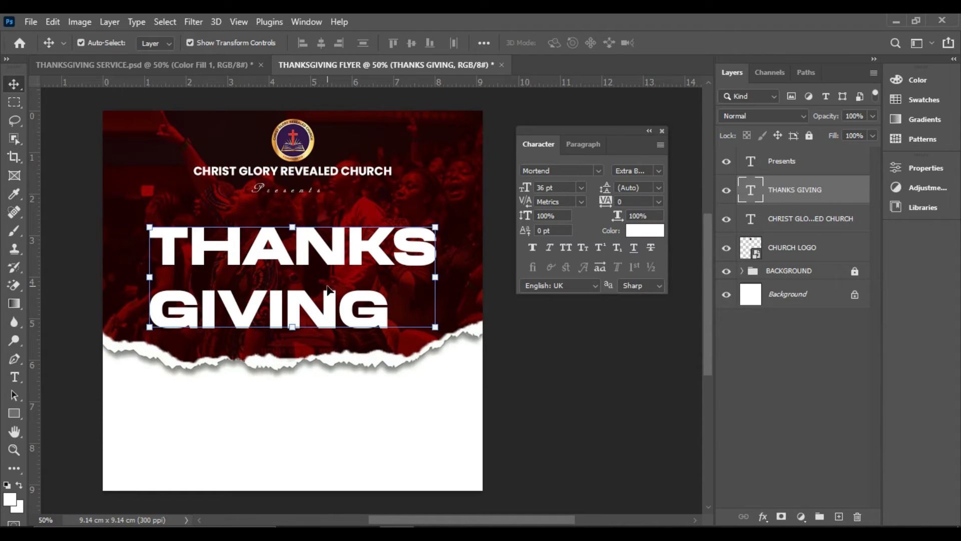
{"action": "left_click_drag", "start_coordinate": [611, 192], "coordinate": [607, 192]}
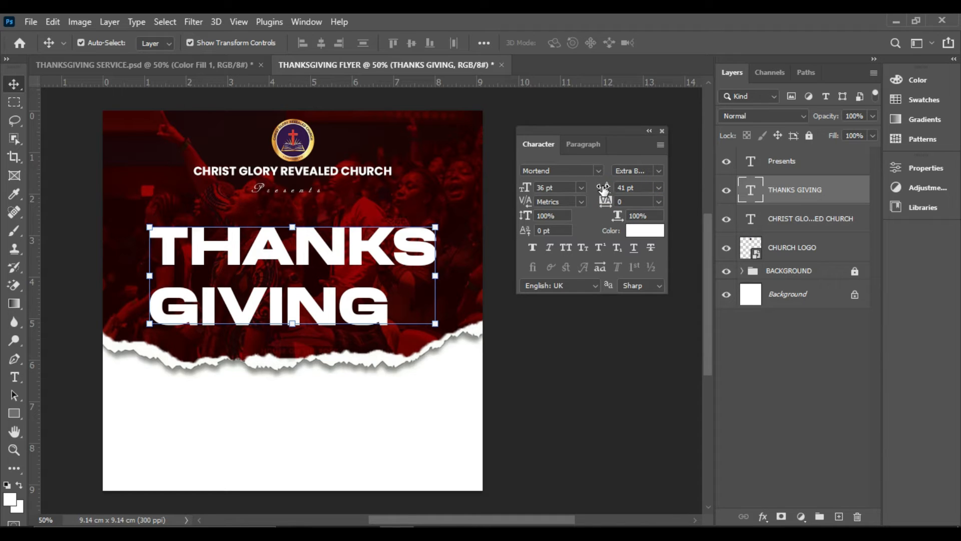
{"action": "mouse_move", "coordinate": [604, 189]}
{"action": "left_mouse_down"}
{"action": "mouse_move", "coordinate": [594, 204]}
{"action": "mouse_move", "coordinate": [605, 191]}
{"action": "left_mouse_up"}
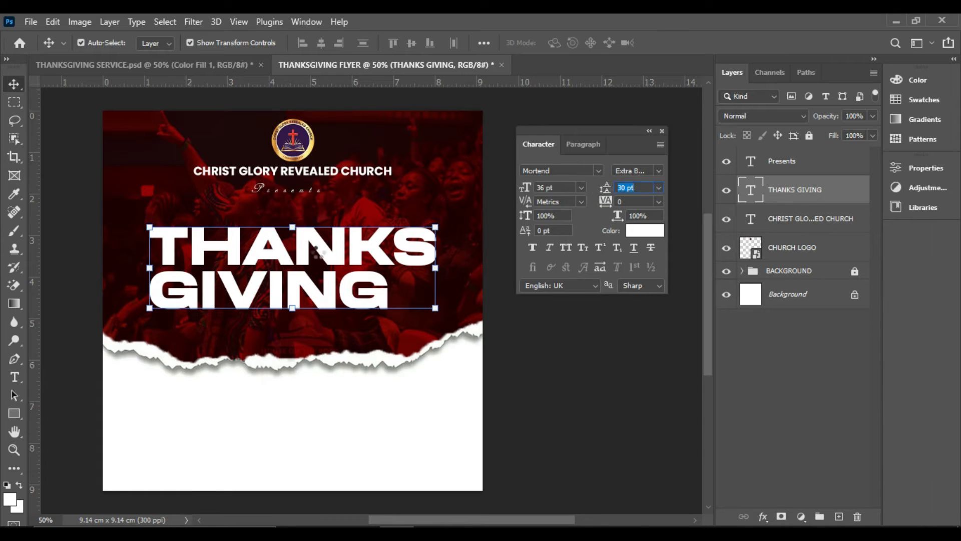
{"action": "left_click_drag", "start_coordinate": [334, 275], "coordinate": [337, 261]}
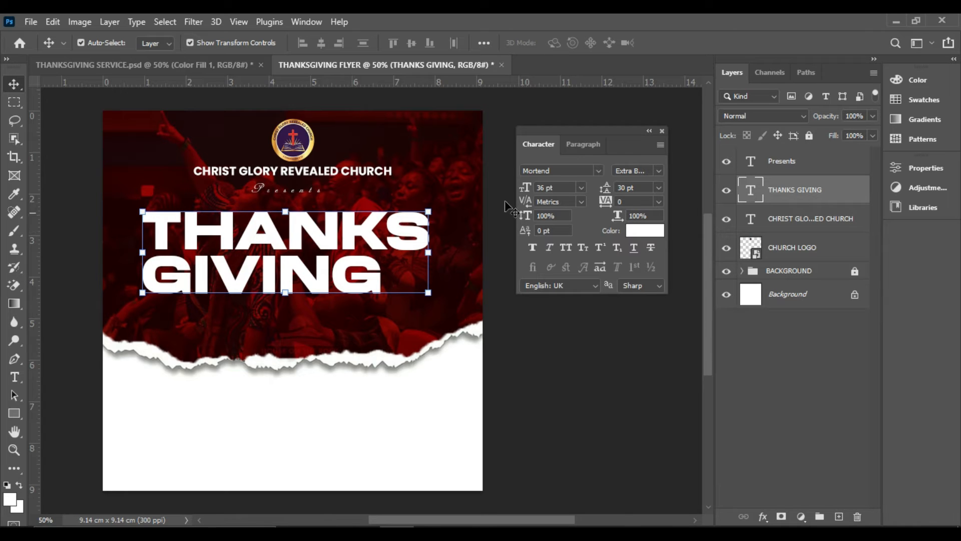
Try the THANKS GIVING title at 30 pt, return it to 36 pt and reposition it below the Presents text
{"action": "left_click", "coordinate": [579, 187]}
{"action": "left_click", "coordinate": [563, 323]}
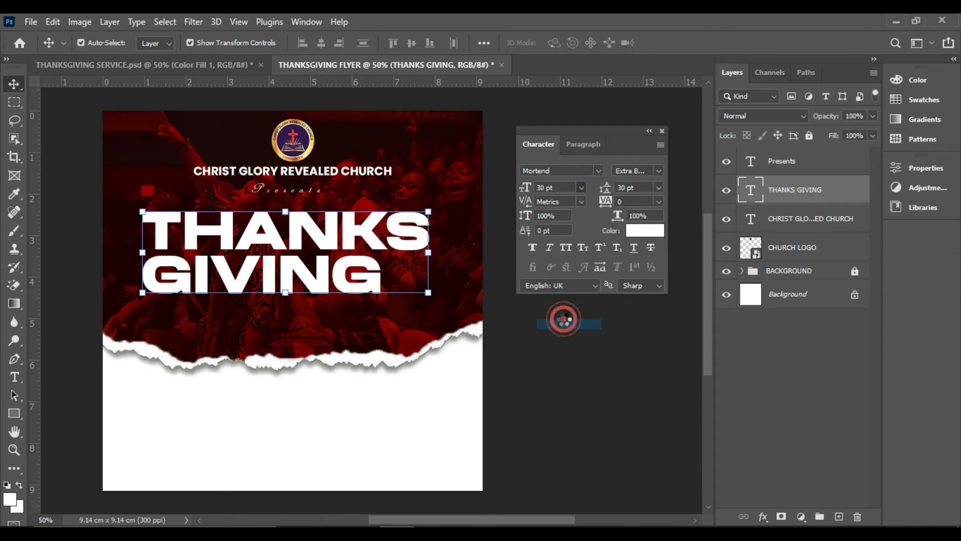
{"action": "left_click_drag", "start_coordinate": [279, 243], "coordinate": [296, 251]}
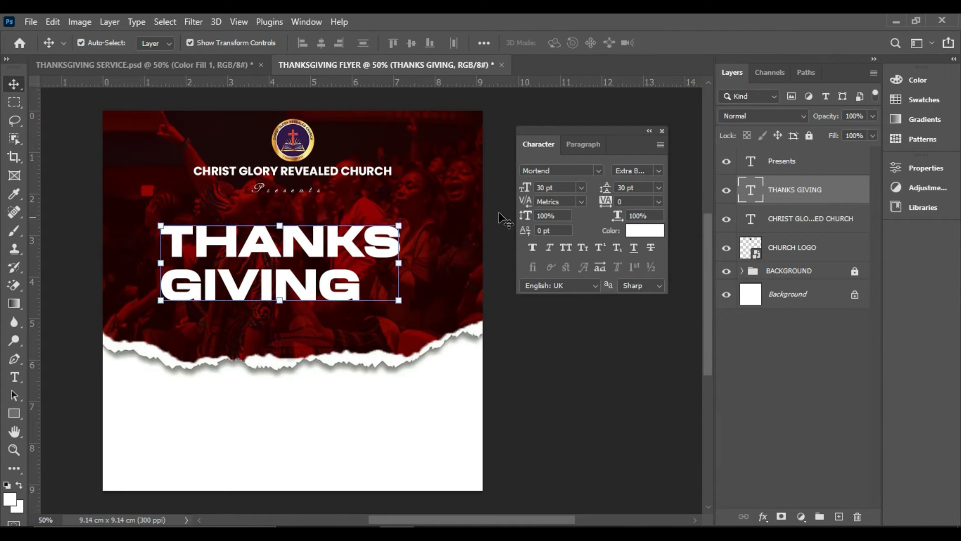
{"action": "left_click", "coordinate": [581, 188]}
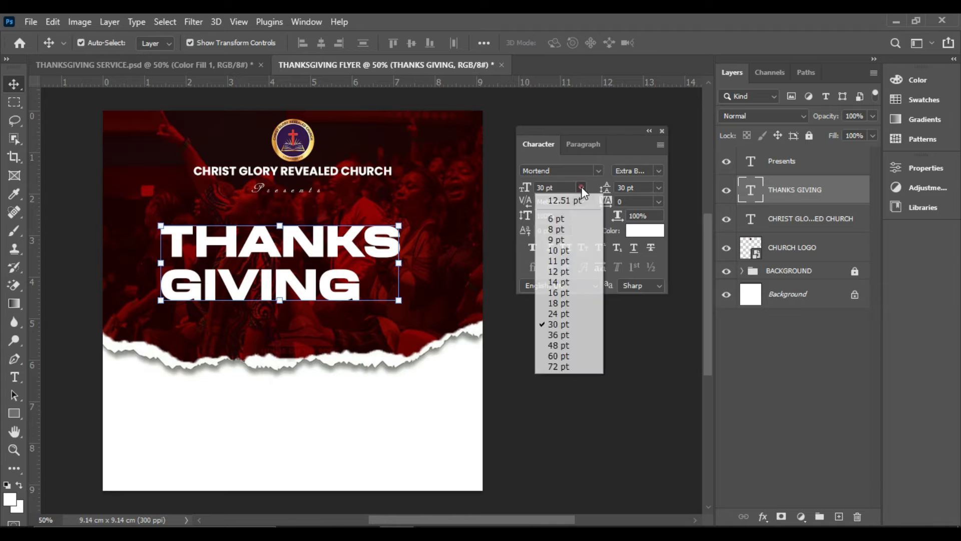
{"action": "left_click", "coordinate": [554, 335]}
{"action": "left_click_drag", "start_coordinate": [423, 277], "coordinate": [394, 279]}
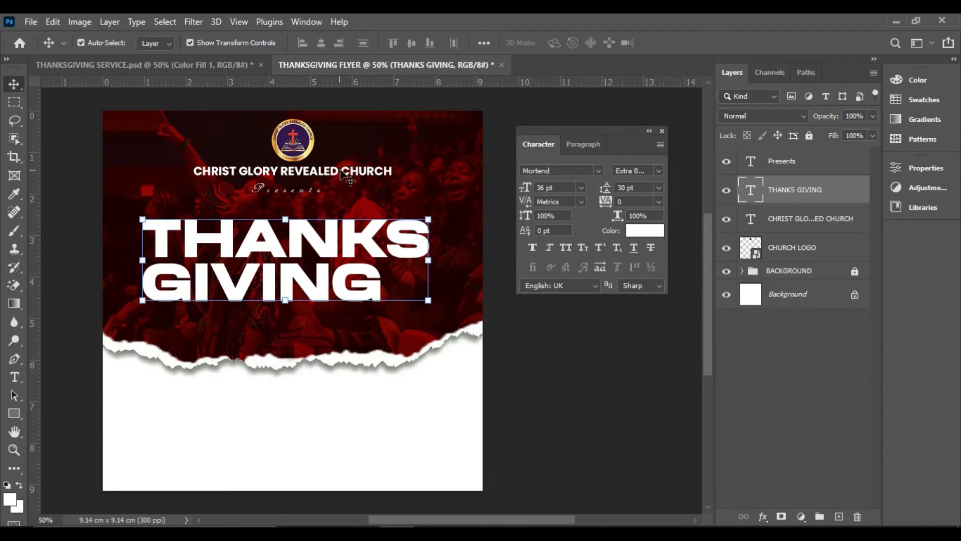
Duplicate the church name below the THANKS GIVING title and replace the copy's text with Service
{"action": "left_click", "coordinate": [365, 171]}
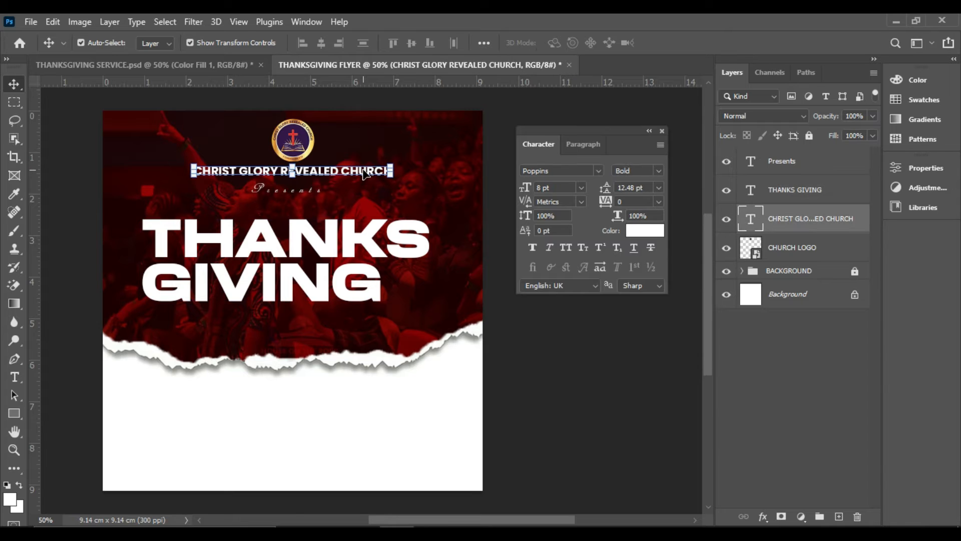
{"action": "left_click_drag", "start_coordinate": [365, 172], "coordinate": [419, 333]}
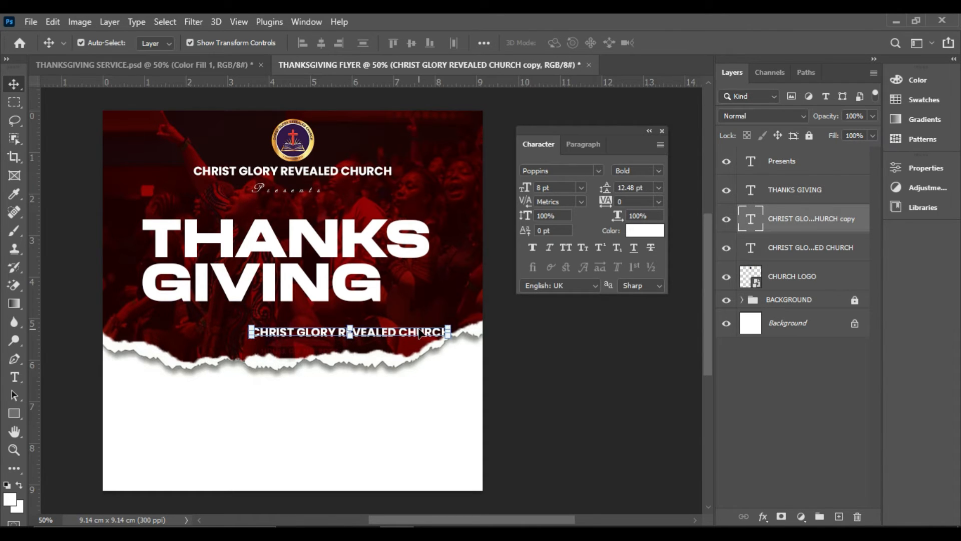
{"action": "double_click", "coordinate": [420, 333]}
{"action": "type", "text": "Seri"}
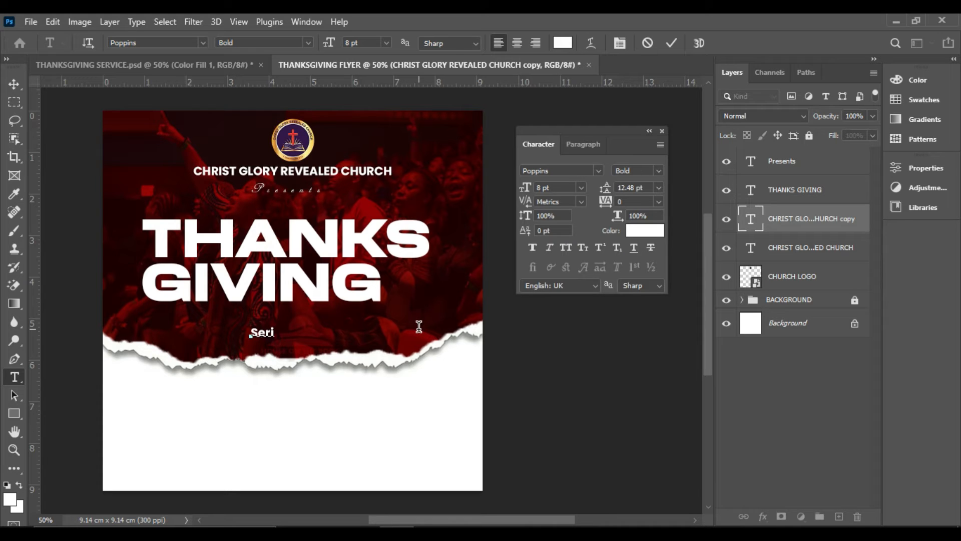
{"action": "key", "text": "BackSpace"}
{"action": "type", "text": "vice"}
{"action": "left_click", "coordinate": [672, 42]}
{"action": "key", "text": "v"}
Set the Service text in Georgia Brush at 45 pt and place it overlapping the lower edge of GIVING
{"action": "left_click", "coordinate": [599, 171]}
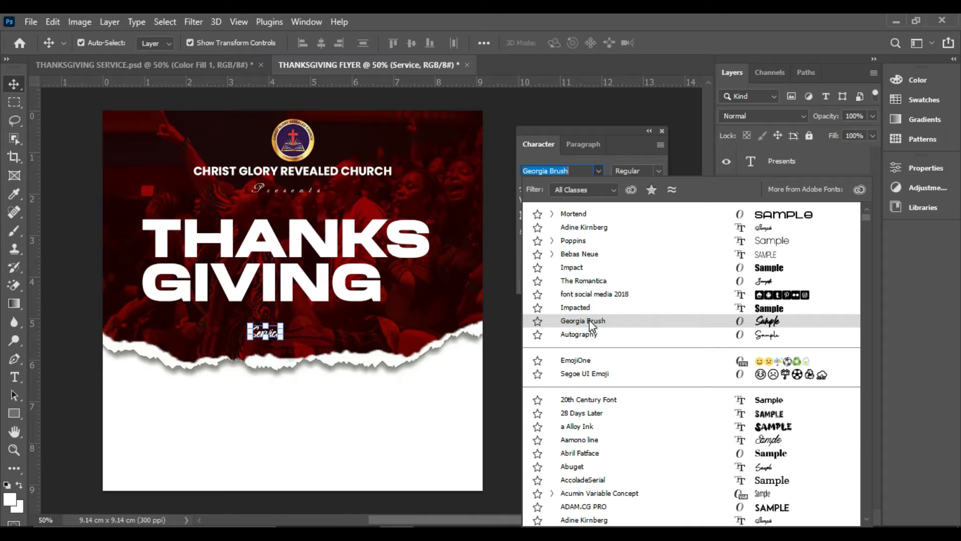
{"action": "left_click", "coordinate": [599, 321]}
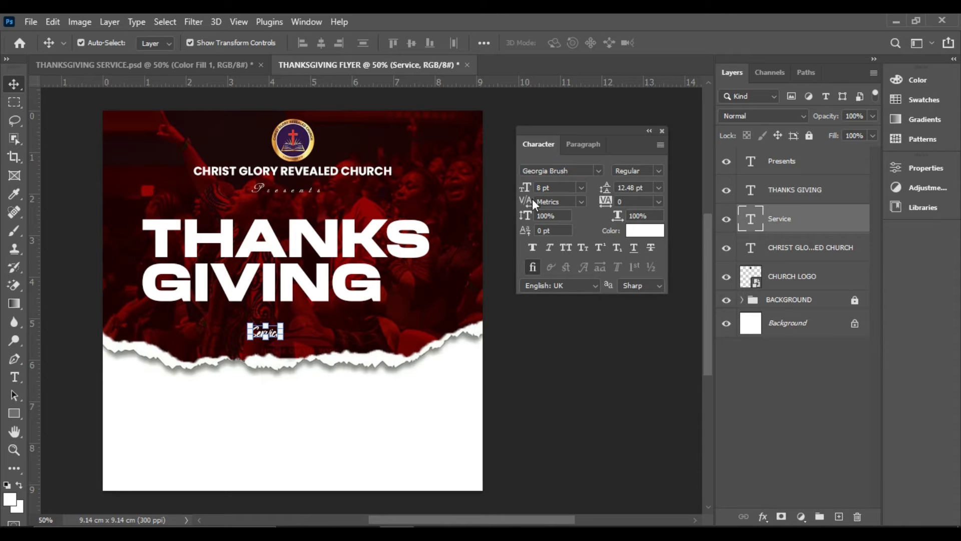
{"action": "left_click_drag", "start_coordinate": [525, 190], "coordinate": [551, 192]}
{"action": "left_click_drag", "start_coordinate": [363, 316], "coordinate": [330, 316]}
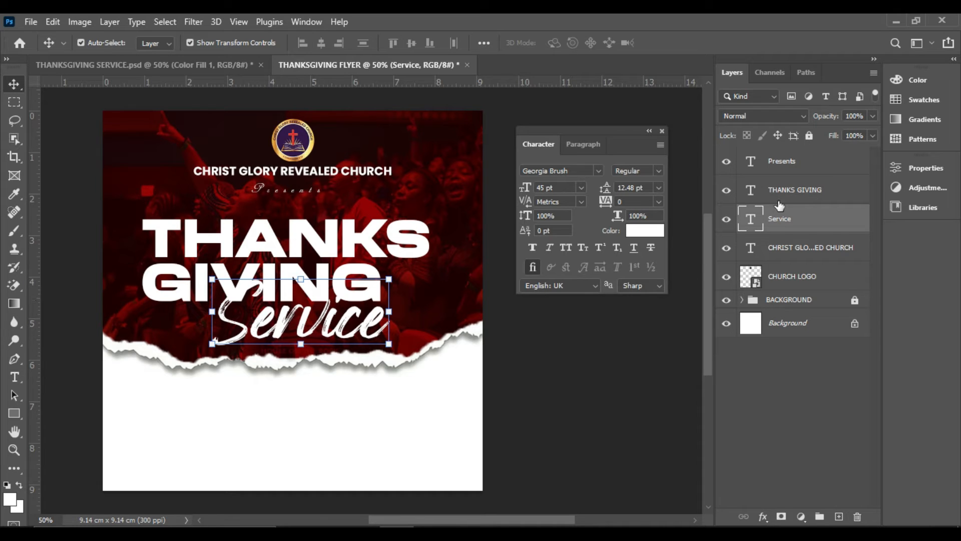
Move the Service layer above THANKS GIVING, colour the text yellow ffe400 and shift it slightly left to centre it under the title
{"action": "left_click_drag", "start_coordinate": [789, 223], "coordinate": [790, 198]}
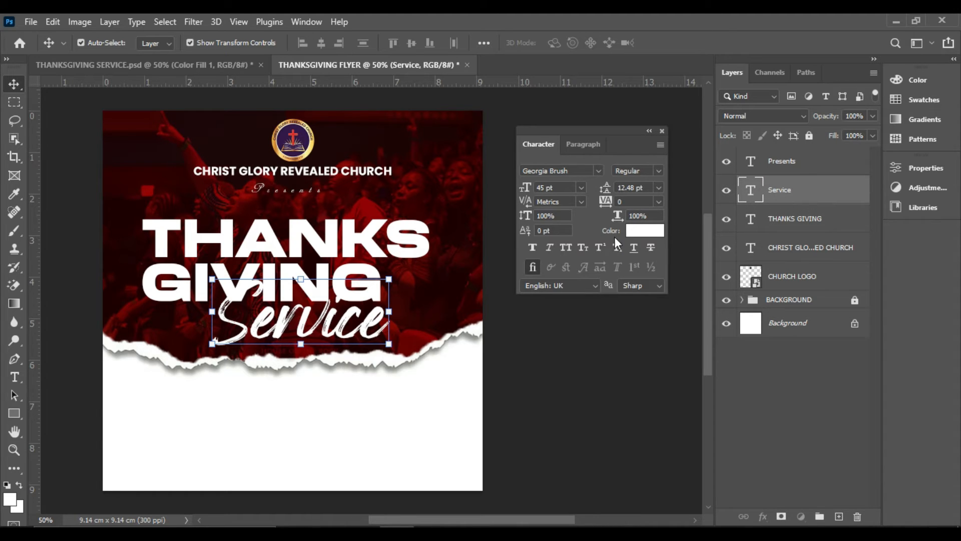
{"action": "left_click", "coordinate": [647, 231]}
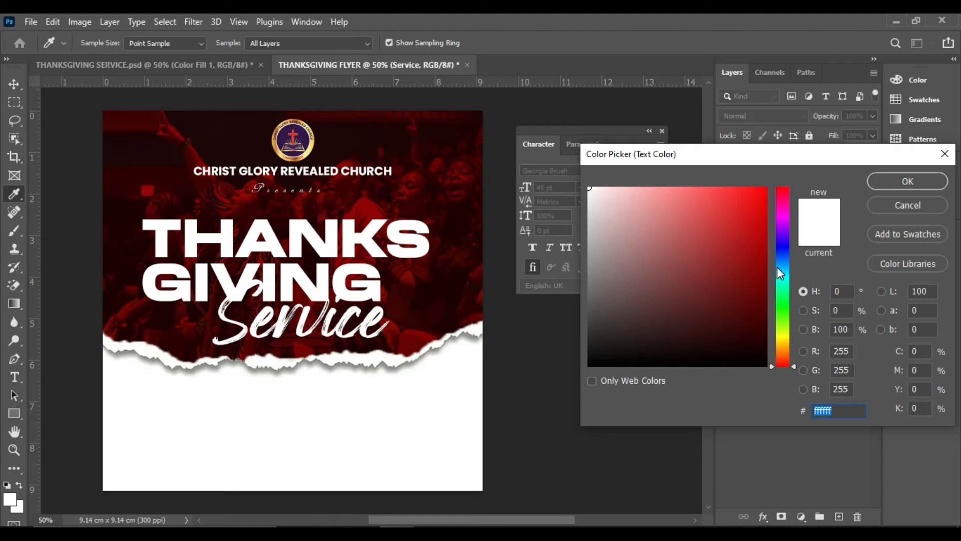
{"action": "left_click", "coordinate": [783, 339]}
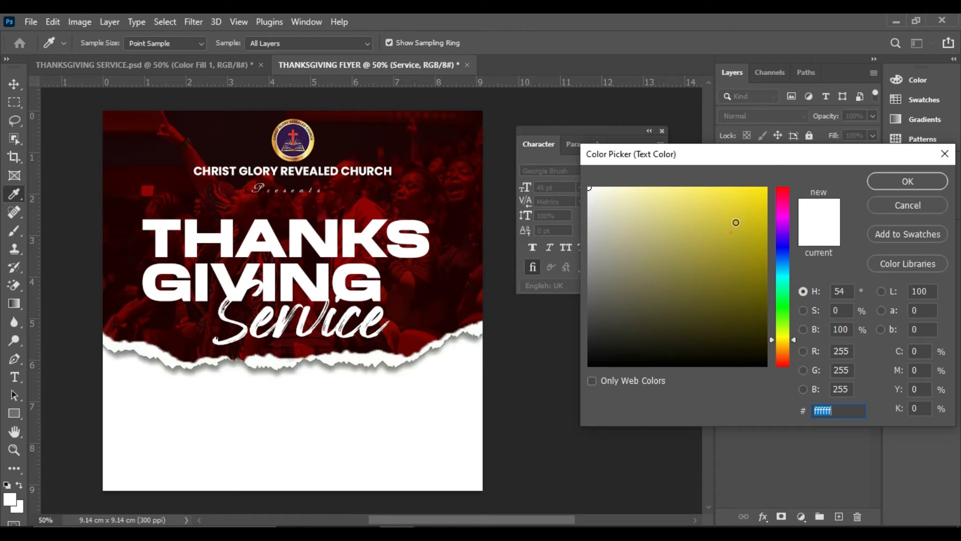
{"action": "left_click_drag", "start_coordinate": [735, 221], "coordinate": [775, 170]}
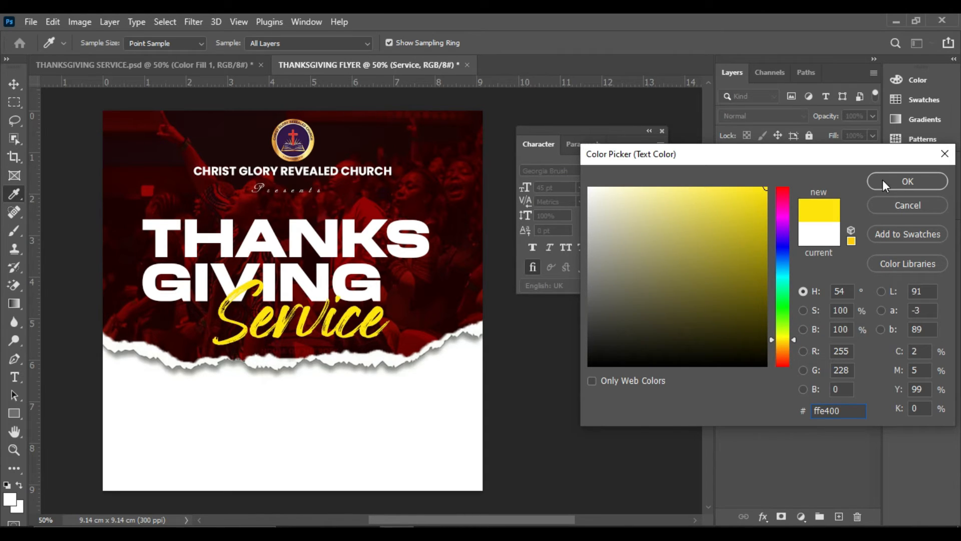
{"action": "left_click", "coordinate": [908, 181]}
{"action": "key", "text": "v"}
{"action": "mouse_move", "coordinate": [362, 341]}
{"action": "left_mouse_down"}
{"action": "mouse_move", "coordinate": [366, 326]}
{"action": "mouse_move", "coordinate": [351, 326]}
{"action": "left_mouse_up"}
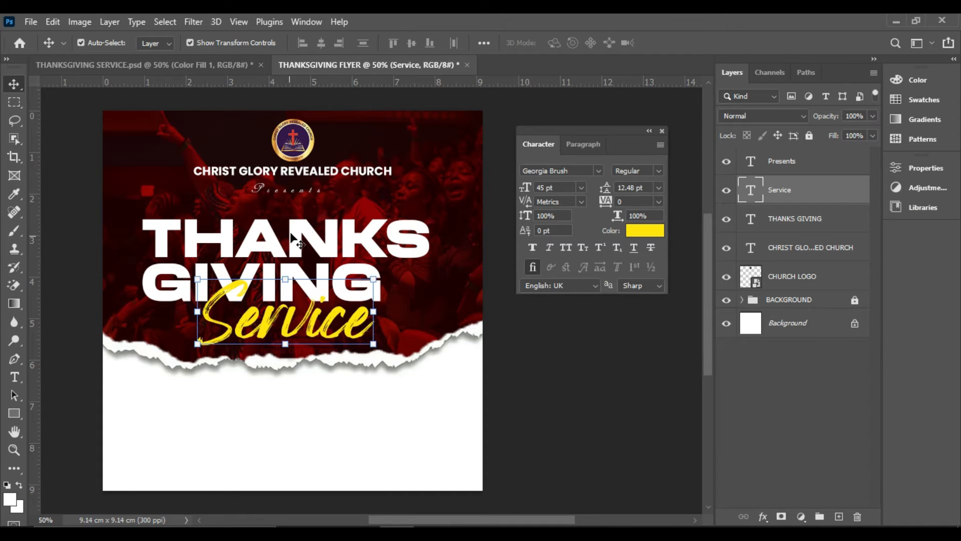
{"action": "left_click", "coordinate": [539, 356]}
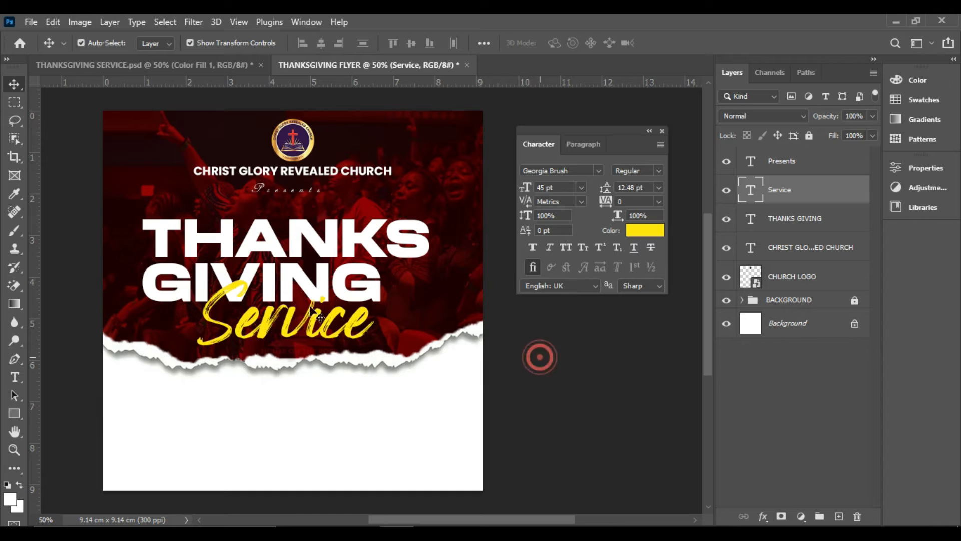
{"action": "left_click", "coordinate": [289, 326]}
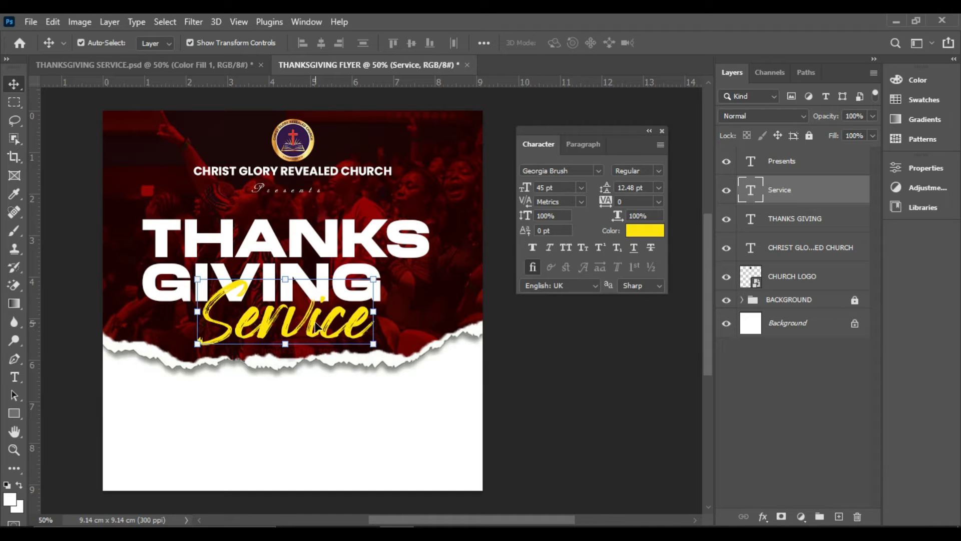
{"action": "left_click", "coordinate": [524, 333]}
{"action": "left_click", "coordinate": [289, 325]}
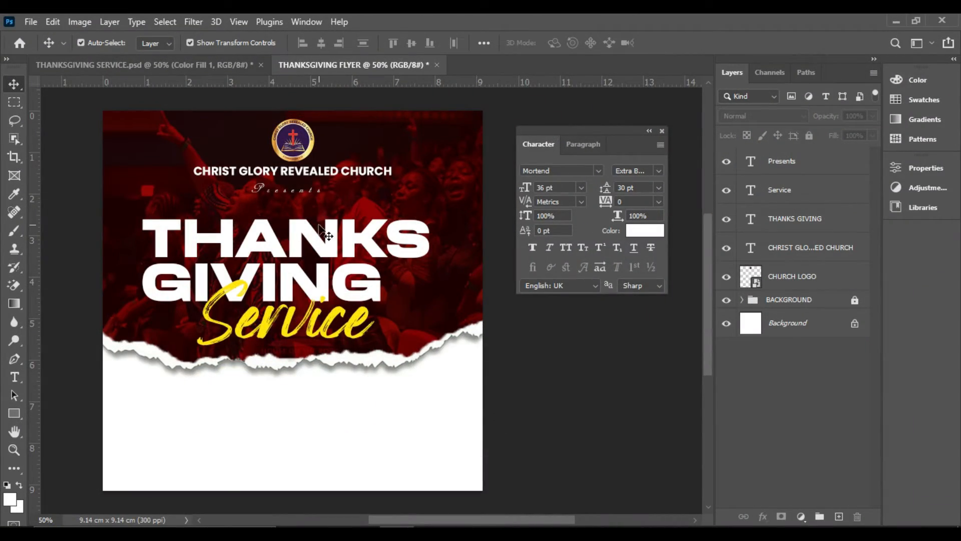
Slightly reduce the font size of the THANKS GIVING title and recentre it on the flyer
{"action": "left_click", "coordinate": [374, 248]}
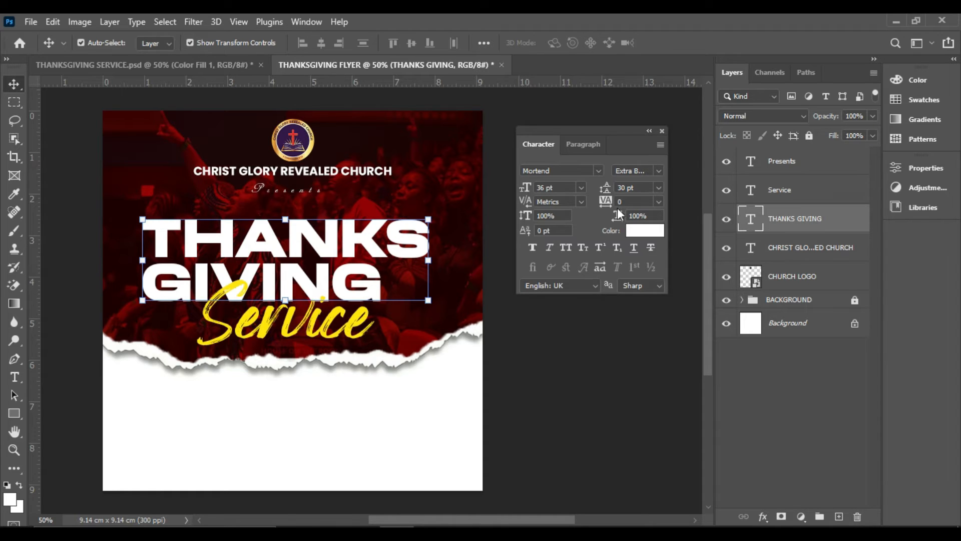
{"action": "left_click_drag", "start_coordinate": [524, 189], "coordinate": [523, 196]}
{"action": "left_click_drag", "start_coordinate": [365, 257], "coordinate": [382, 253]}
Scale the Service text to about 89% and position it centred over the lower edge of GIVING
{"action": "left_click", "coordinate": [323, 328]}
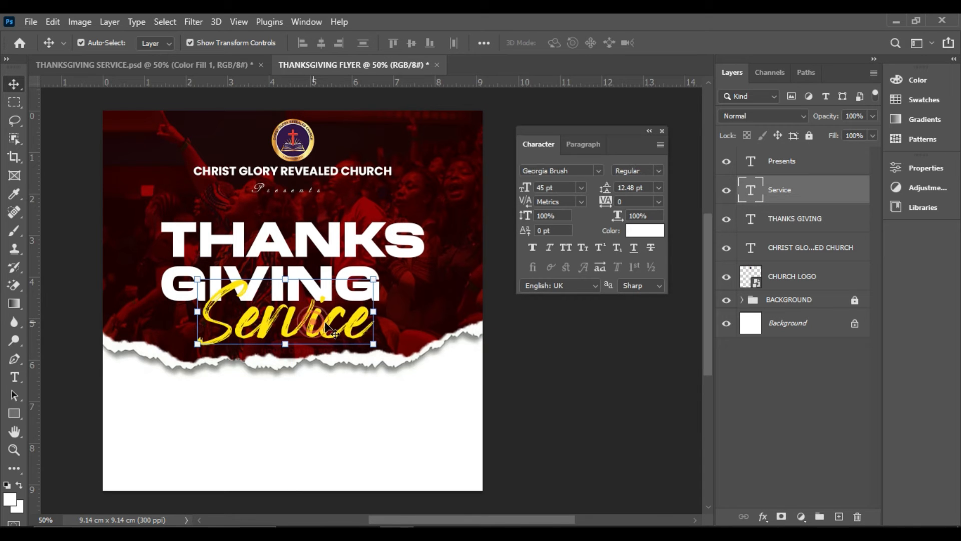
{"action": "left_click_drag", "start_coordinate": [375, 281], "coordinate": [344, 284]}
{"action": "mouse_move", "coordinate": [325, 334]}
{"action": "left_mouse_down"}
{"action": "mouse_move", "coordinate": [324, 309]}
{"action": "mouse_move", "coordinate": [324, 320]}
{"action": "left_mouse_up"}
{"action": "left_click_drag", "start_coordinate": [352, 275], "coordinate": [362, 269]}
{"action": "left_click_drag", "start_coordinate": [330, 309], "coordinate": [339, 322]}
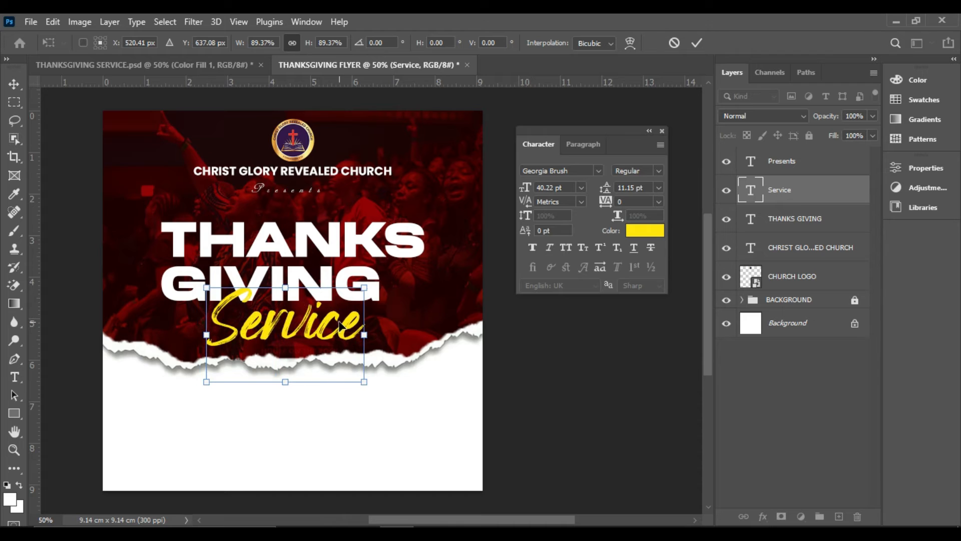
{"action": "double_click", "coordinate": [339, 322]}
{"action": "left_click", "coordinate": [502, 321]}
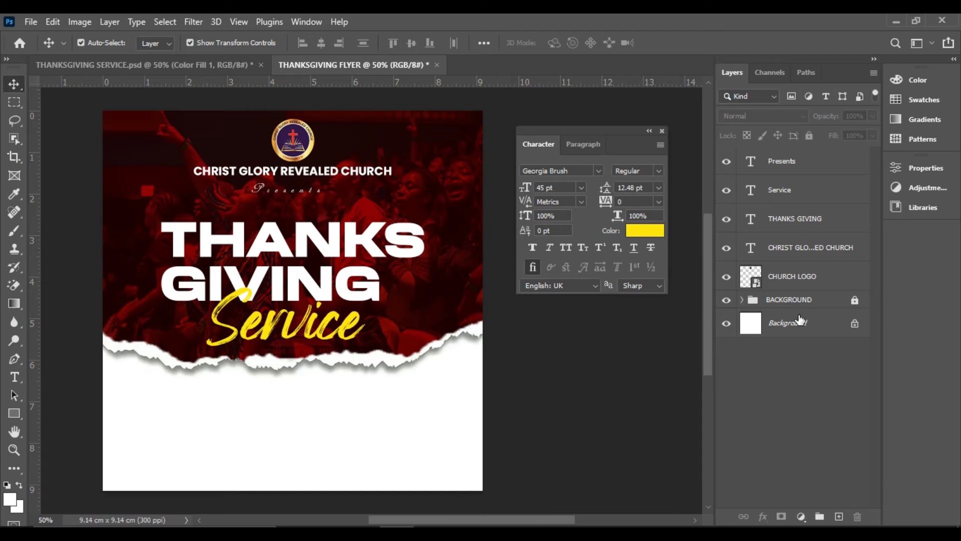
Place the lens-flare-0000611 image embedded above the BACKGROUND group, scaled to about 55% and positioned behind the church name and THANKS
{"action": "left_click", "coordinate": [800, 299]}
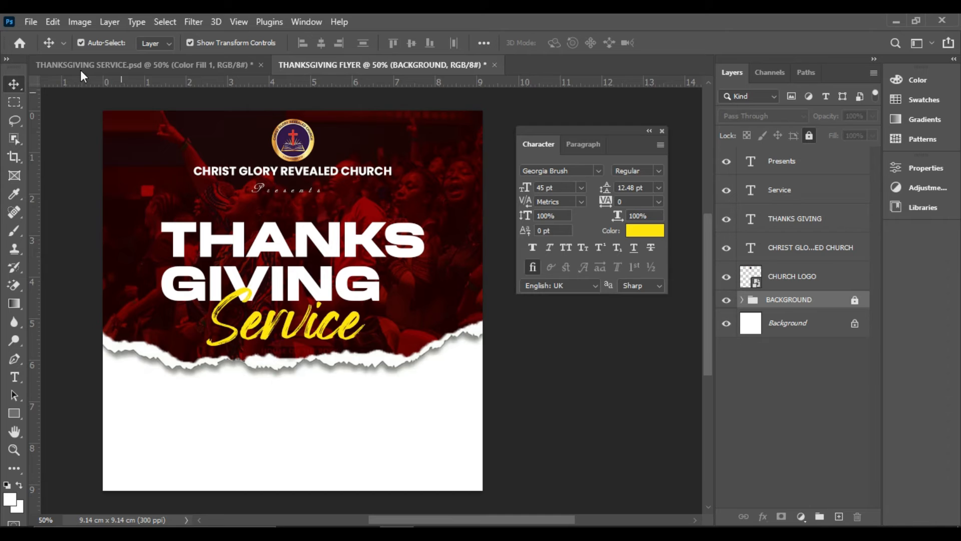
{"action": "left_click", "coordinate": [31, 22]}
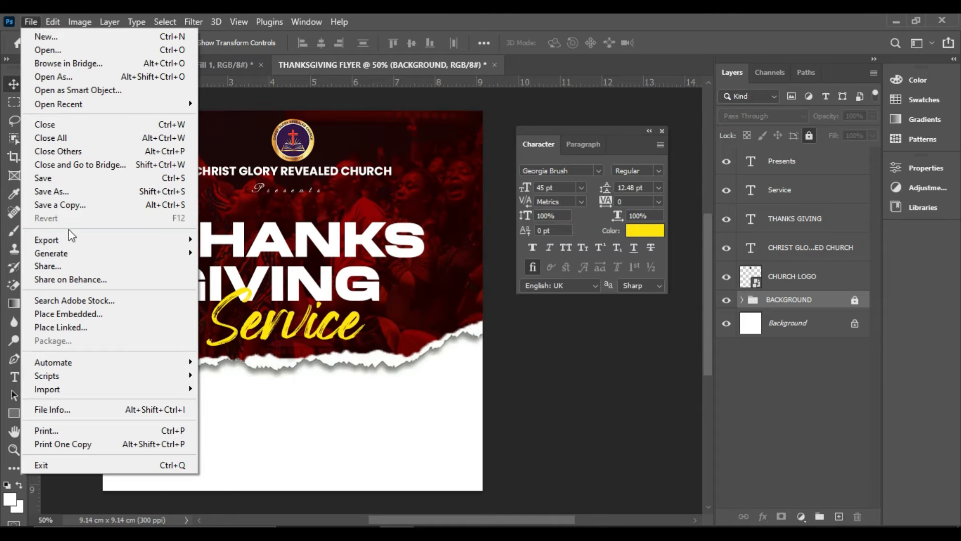
{"action": "left_click", "coordinate": [70, 315]}
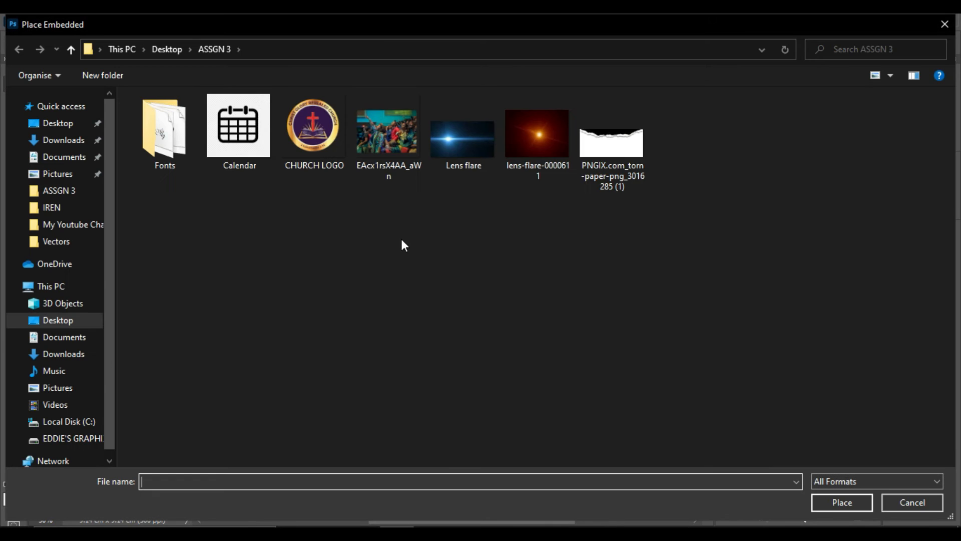
{"action": "double_click", "coordinate": [542, 144]}
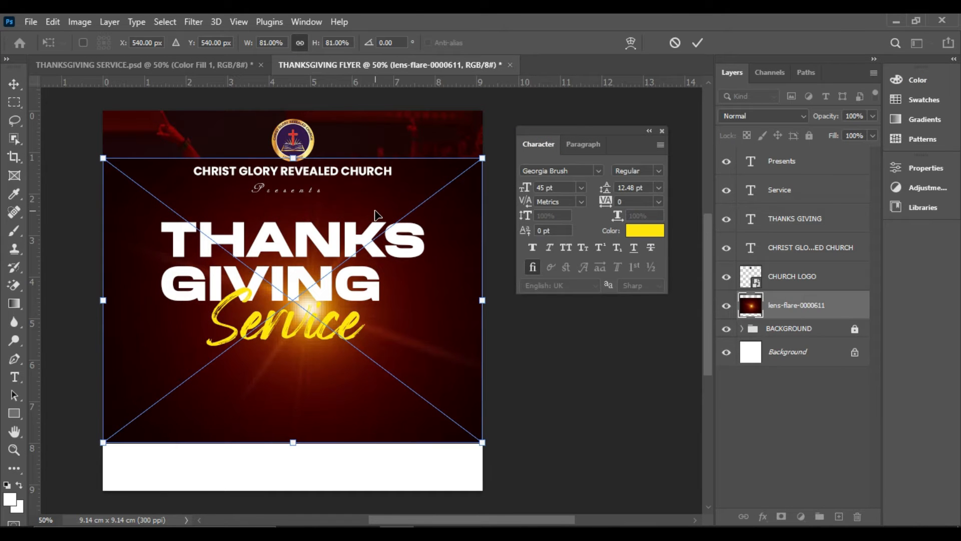
{"action": "left_click_drag", "start_coordinate": [403, 196], "coordinate": [411, 166]}
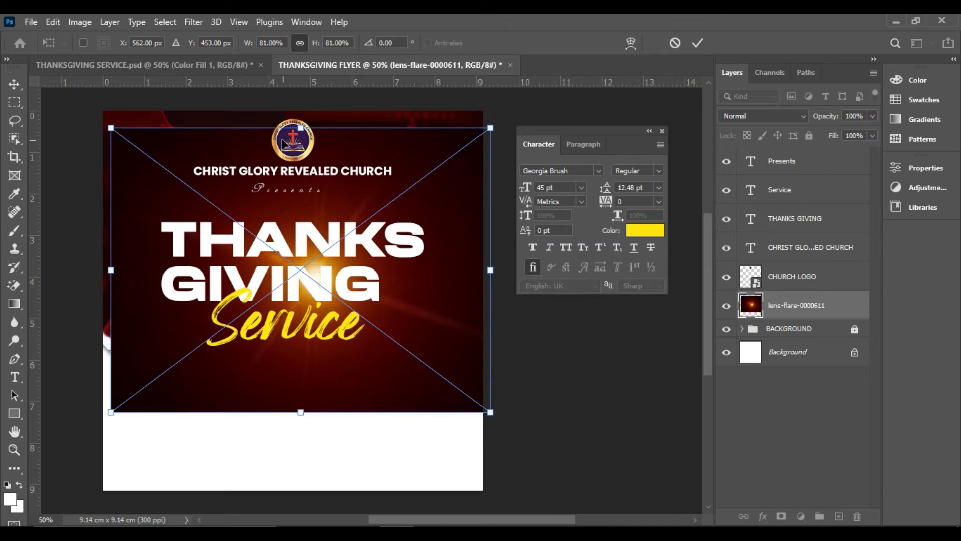
{"action": "left_click_drag", "start_coordinate": [301, 128], "coordinate": [301, 155]}
{"action": "left_click_drag", "start_coordinate": [319, 211], "coordinate": [319, 163]}
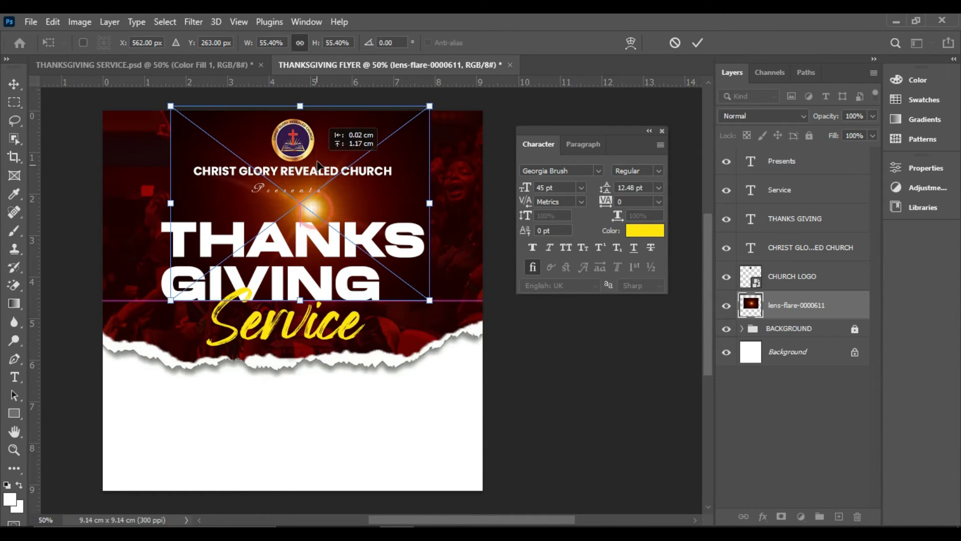
{"action": "key", "text": "Return"}
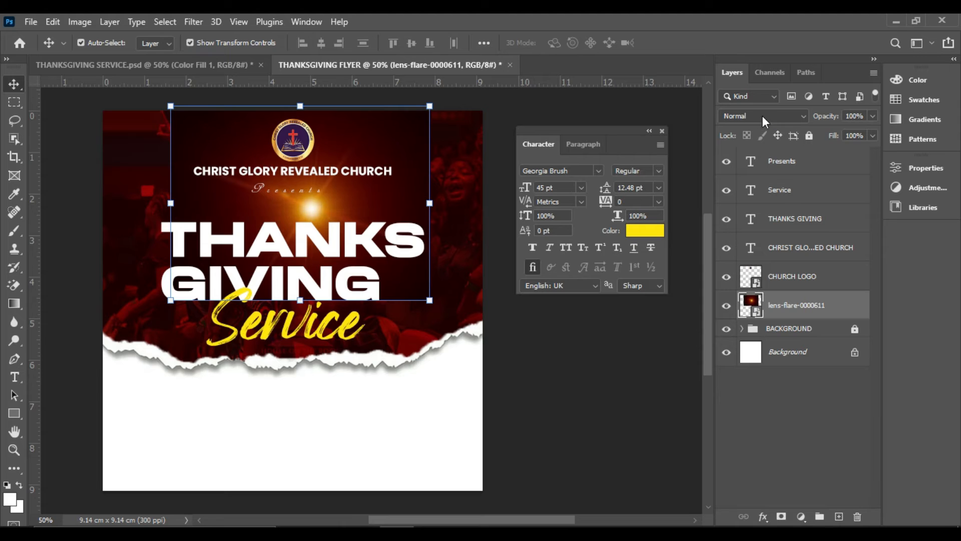
Set the lens-flare-0000611 layer's blend mode to Screen and move the flare to the flyer's upper-right corner
{"action": "left_click", "coordinate": [804, 116]}
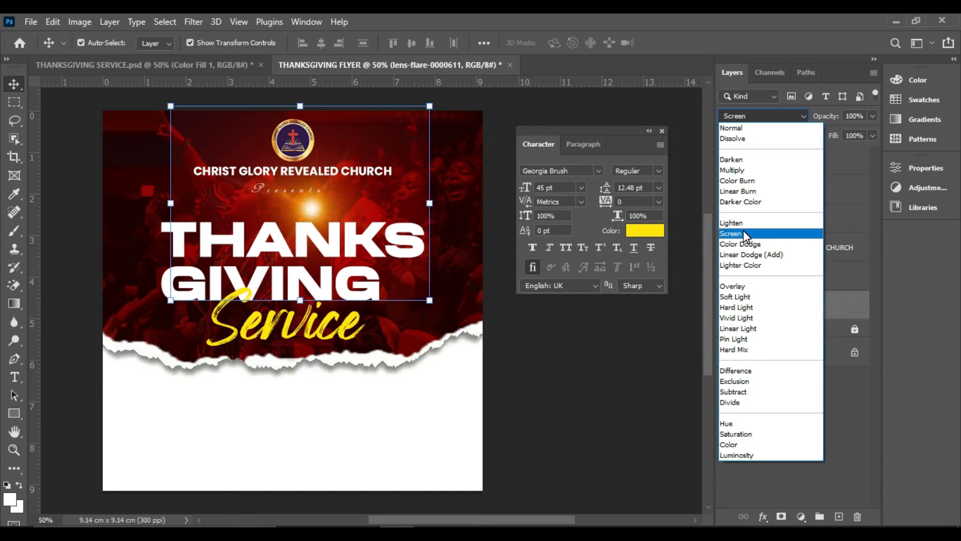
{"action": "left_click", "coordinate": [744, 234]}
{"action": "left_click_drag", "start_coordinate": [347, 207], "coordinate": [488, 139]}
{"action": "left_click", "coordinate": [558, 307]}
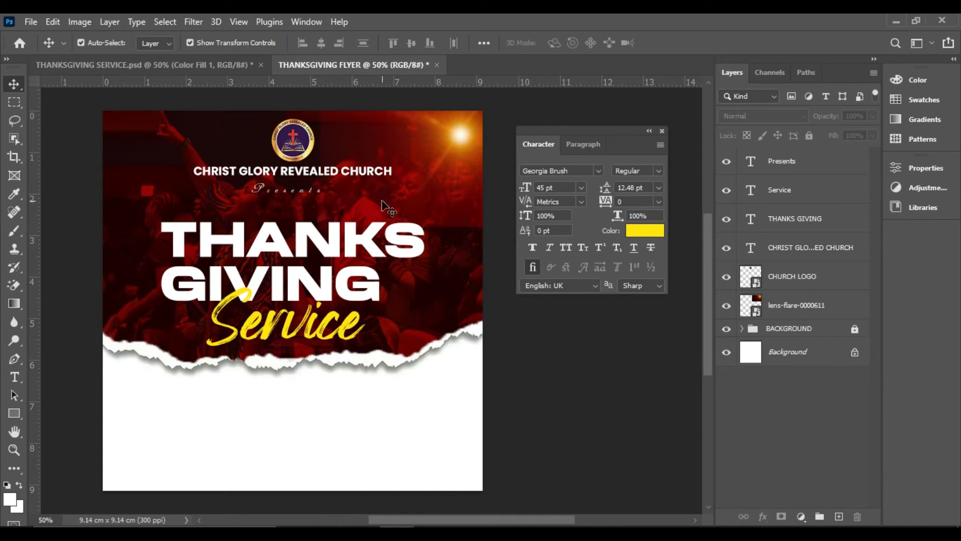
{"action": "left_click", "coordinate": [336, 129]}
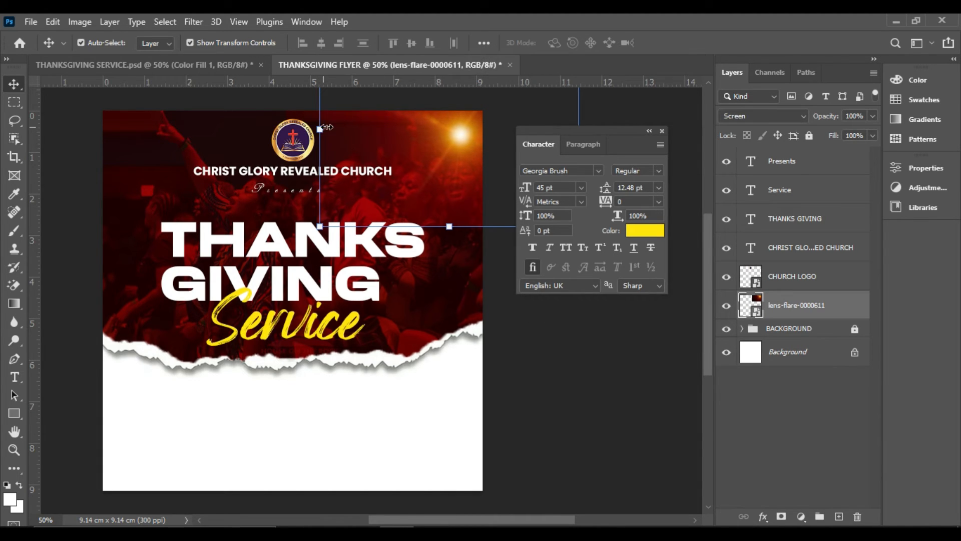
{"action": "left_click", "coordinate": [235, 138]}
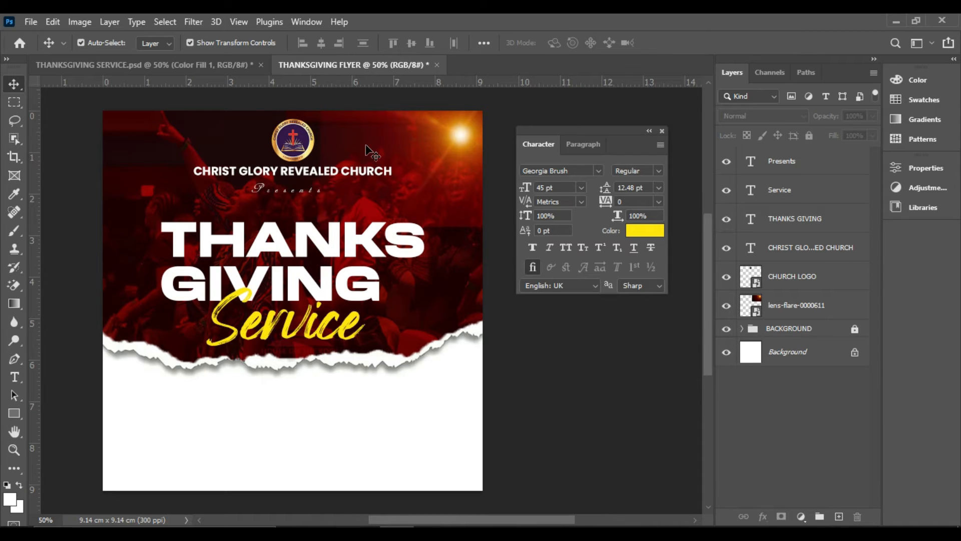
{"action": "left_click", "coordinate": [459, 207]}
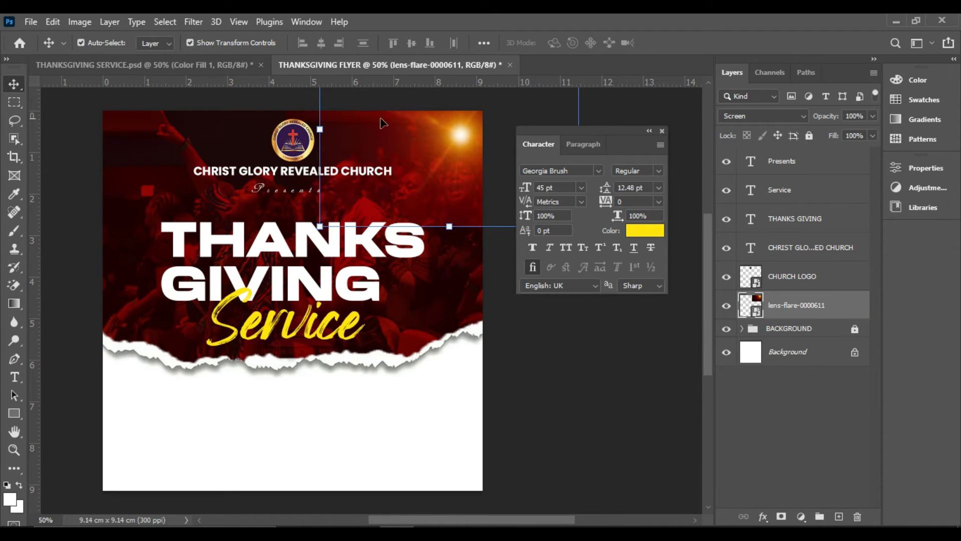
{"action": "left_click", "coordinate": [516, 278]}
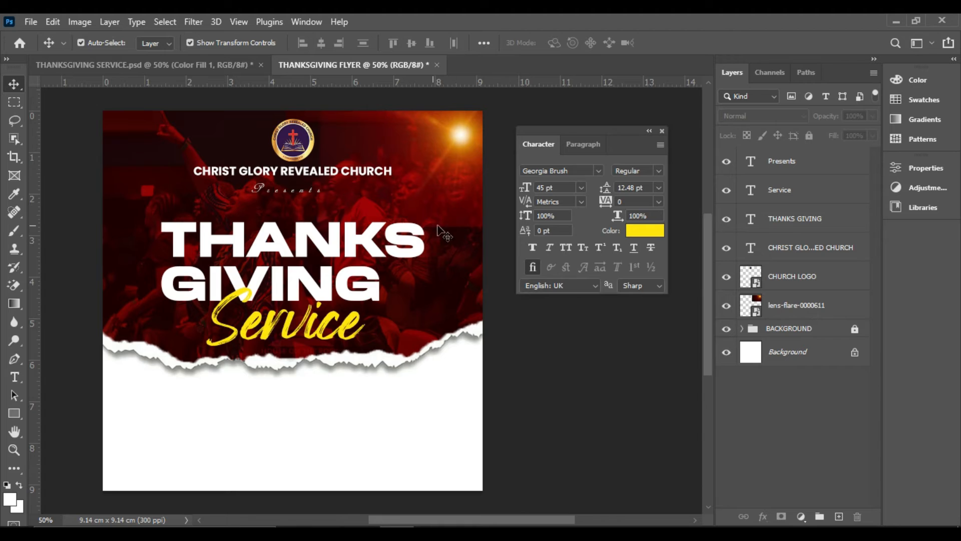
Rasterize the lens-flare-0000611 layer
{"action": "left_click", "coordinate": [460, 166]}
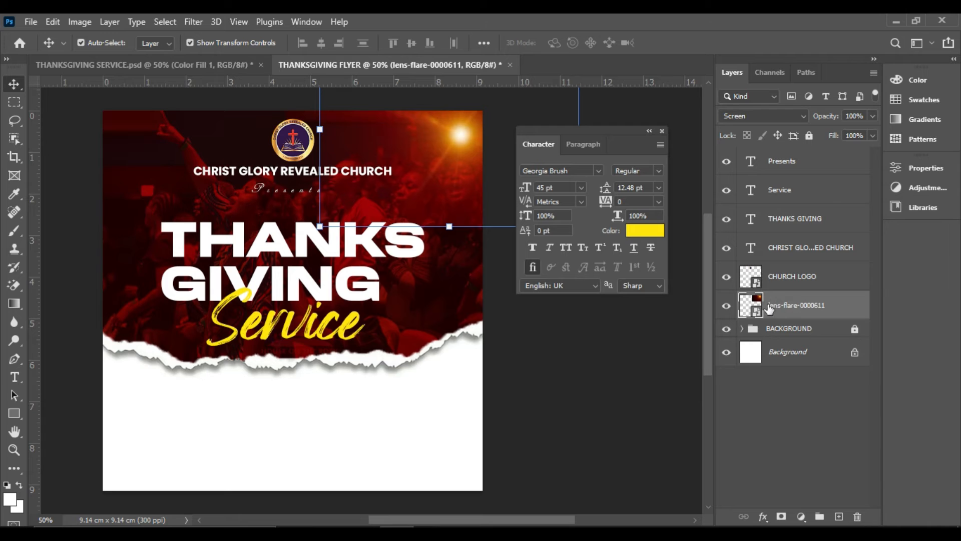
{"action": "right_click", "coordinate": [799, 307]}
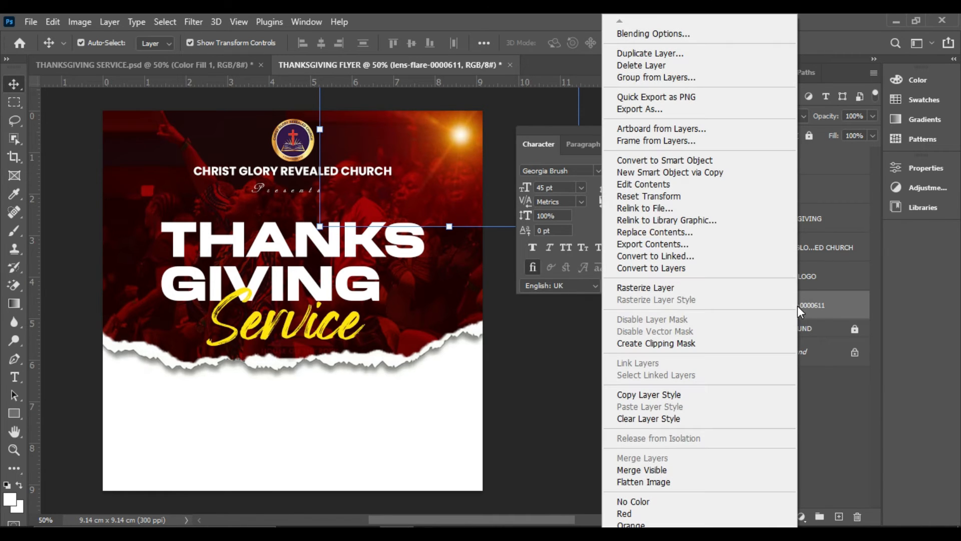
{"action": "left_click", "coordinate": [640, 288]}
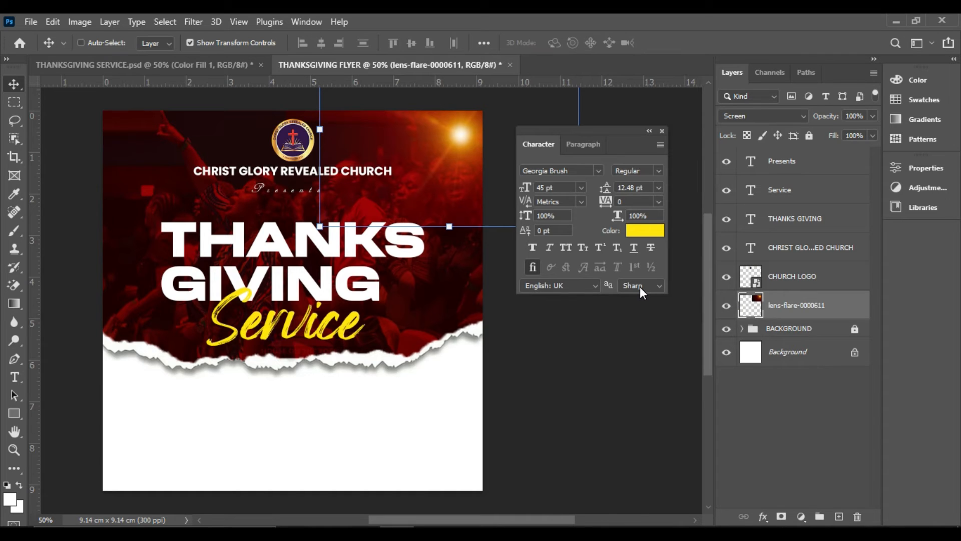
{"action": "key", "text": "ctrl+z"}
{"action": "right_click", "coordinate": [785, 306]}
{"action": "left_click", "coordinate": [642, 287]}
Set up the Eraser tool with a Soft Round brush at 448 px and 0% hardness
{"action": "left_click", "coordinate": [8, 285]}
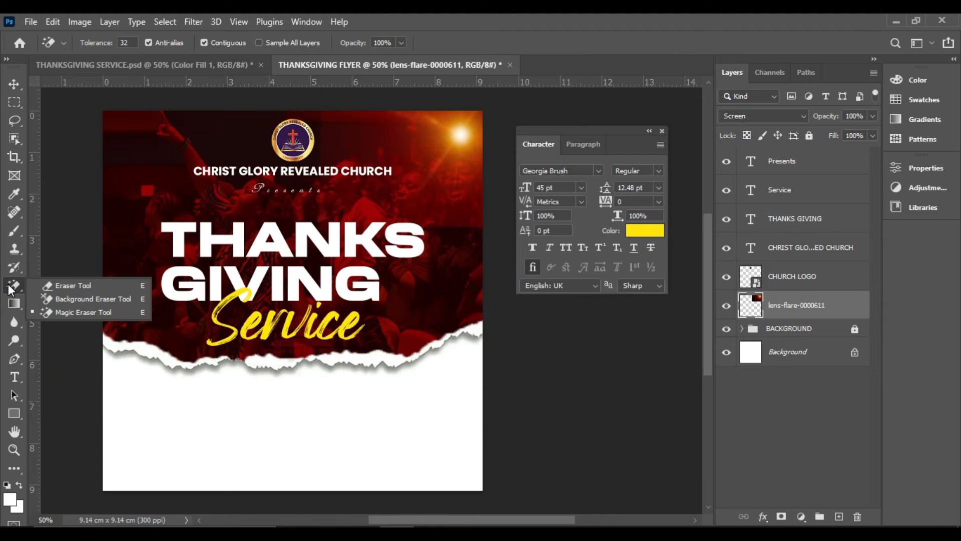
{"action": "left_click", "coordinate": [69, 287]}
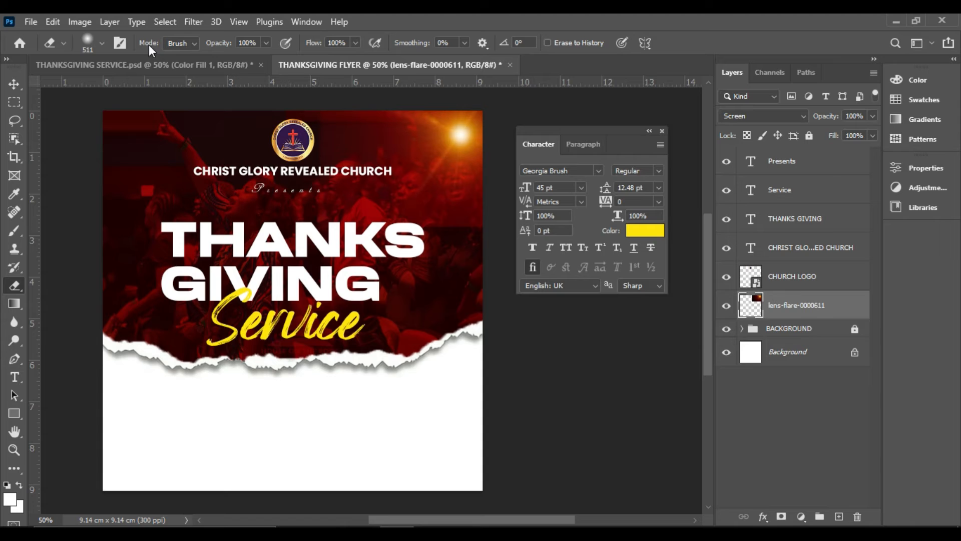
{"action": "left_click", "coordinate": [102, 43]}
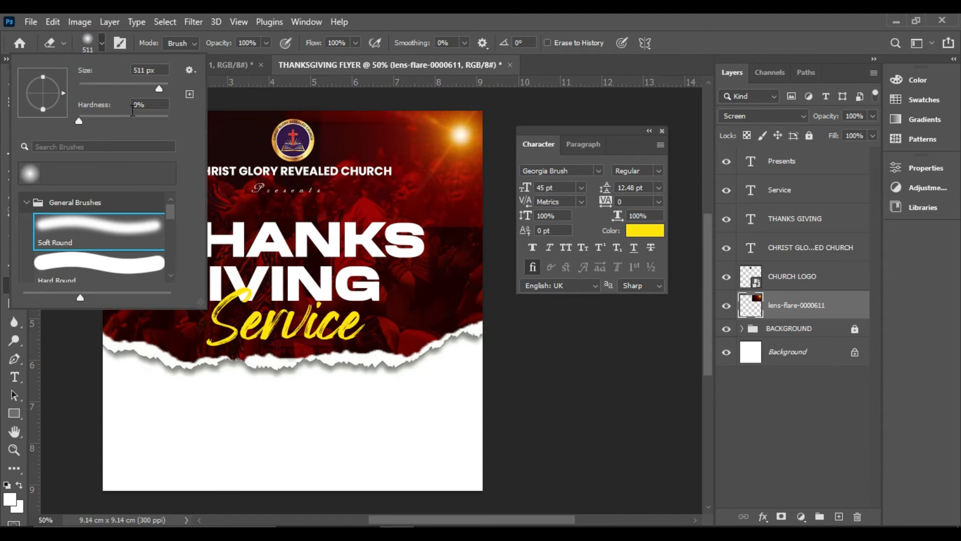
{"action": "left_click", "coordinate": [79, 121]}
{"action": "left_click", "coordinate": [27, 203]}
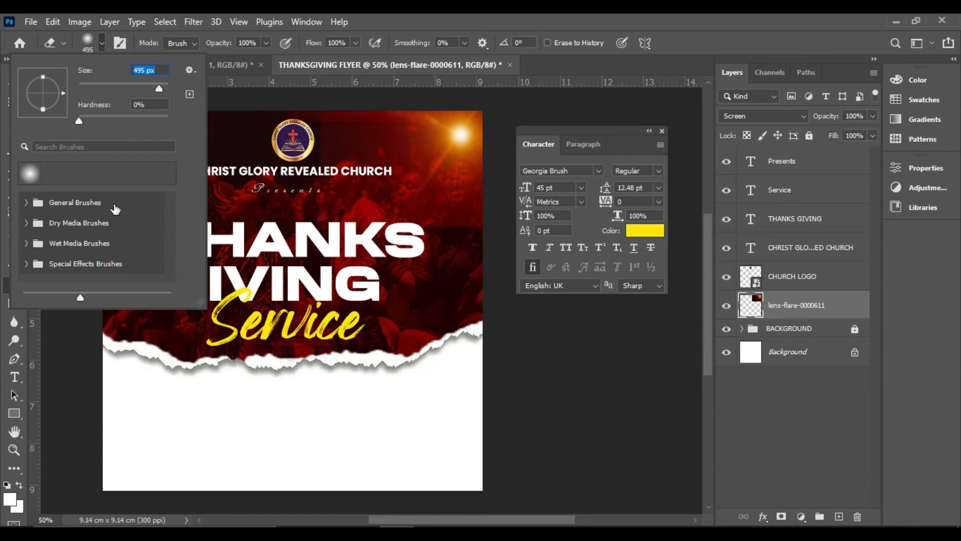
{"action": "left_click", "coordinate": [26, 202]}
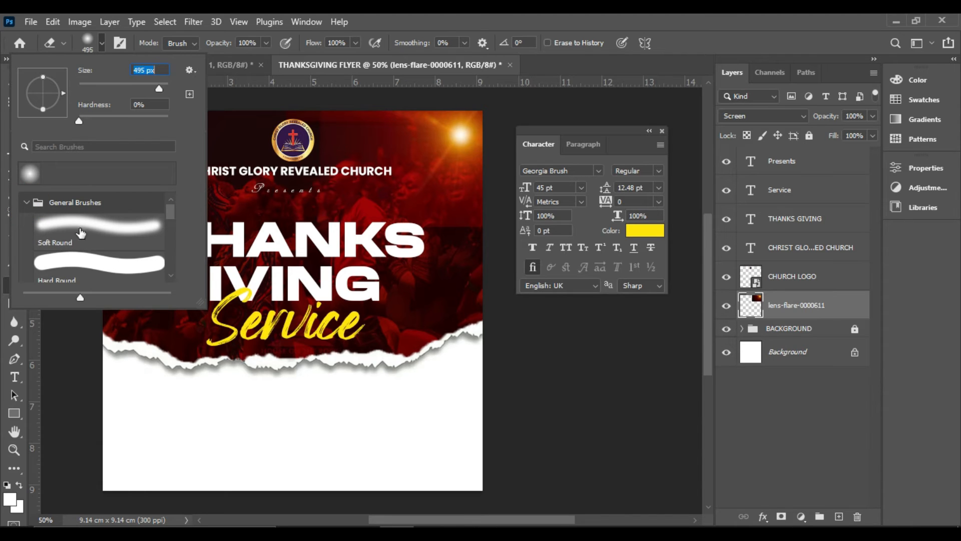
{"action": "left_click", "coordinate": [100, 228]}
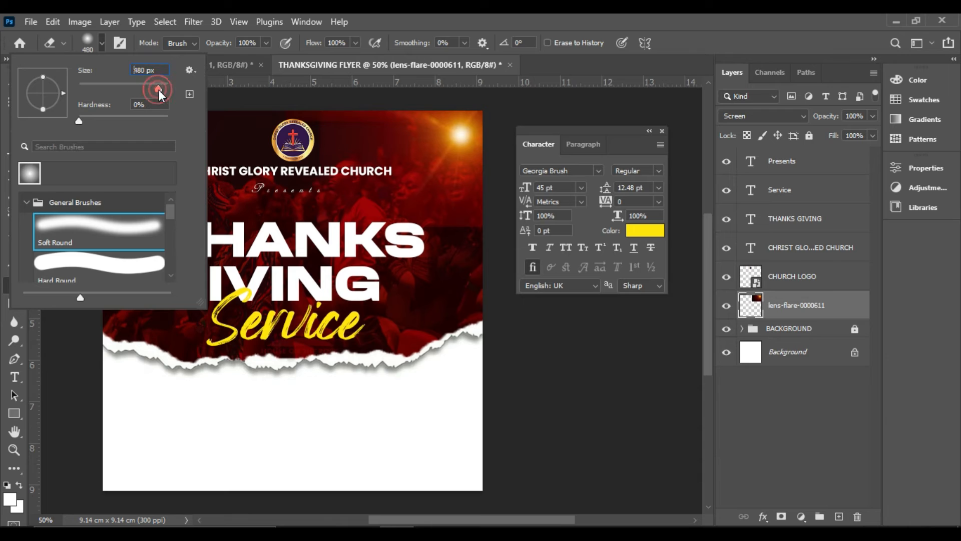
{"action": "mouse_move", "coordinate": [158, 90]}
{"action": "left_mouse_down"}
{"action": "mouse_move", "coordinate": [94, 92]}
{"action": "mouse_move", "coordinate": [157, 89]}
{"action": "left_mouse_up"}
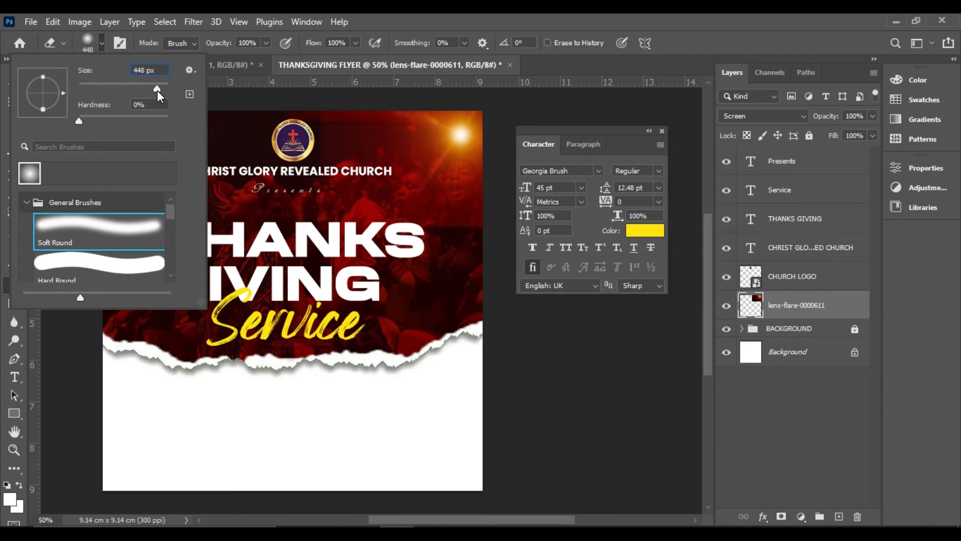
{"action": "left_click", "coordinate": [79, 119]}
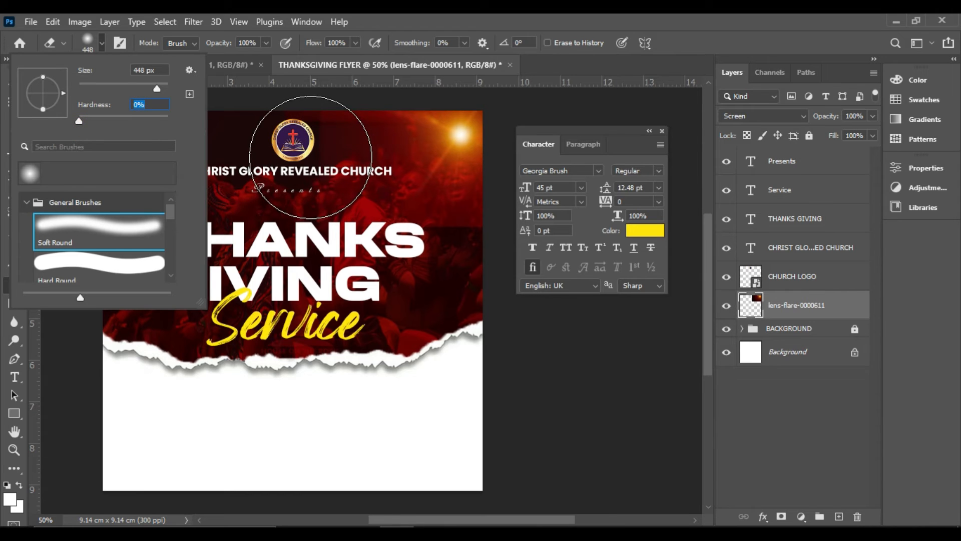
Erase the flare's hard edges around the logo and title so that it blends softly into the red background
{"action": "mouse_move", "coordinate": [299, 150]}
{"action": "left_mouse_down"}
{"action": "mouse_move", "coordinate": [292, 170]}
{"action": "mouse_move", "coordinate": [293, 155]}
{"action": "mouse_move", "coordinate": [311, 229]}
{"action": "mouse_move", "coordinate": [366, 250]}
{"action": "left_mouse_up"}
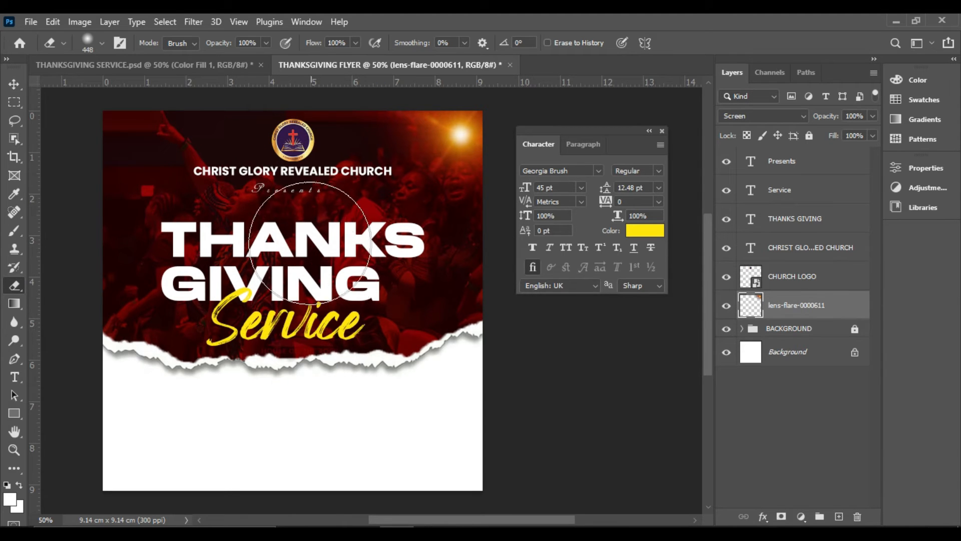
{"action": "left_click", "coordinate": [14, 83]}
{"action": "left_click", "coordinate": [612, 296]}
{"action": "left_click", "coordinate": [441, 306]}
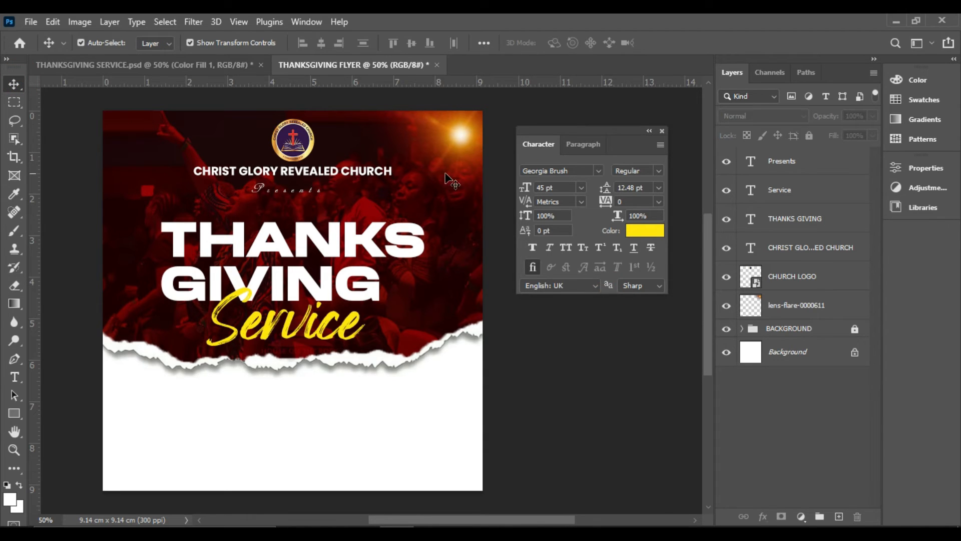
Set the THANKS GIVING title's leading to 27 pt and move the text down slightly
{"action": "left_click", "coordinate": [291, 260]}
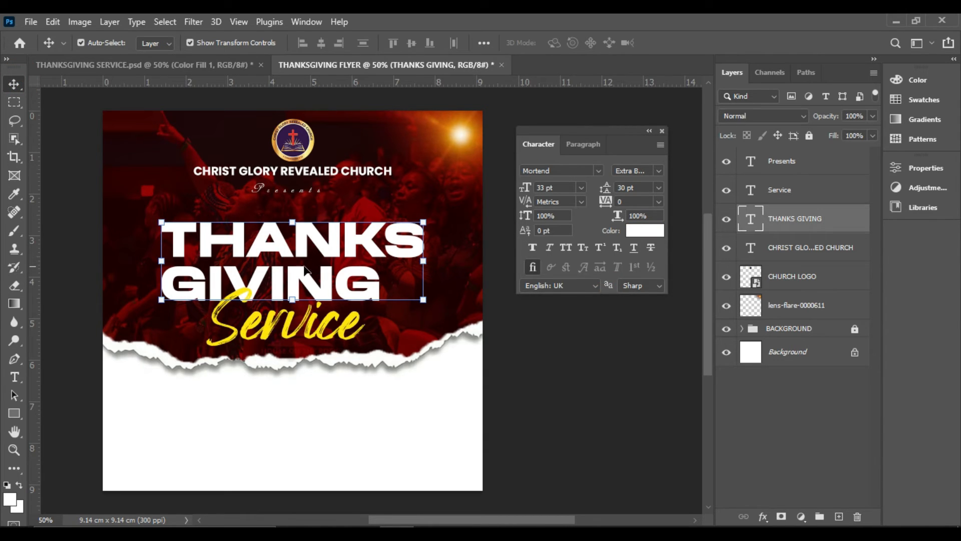
{"action": "left_click_drag", "start_coordinate": [607, 188], "coordinate": [601, 188]}
{"action": "left_click_drag", "start_coordinate": [371, 257], "coordinate": [373, 261]}
{"action": "left_click", "coordinate": [517, 357]}
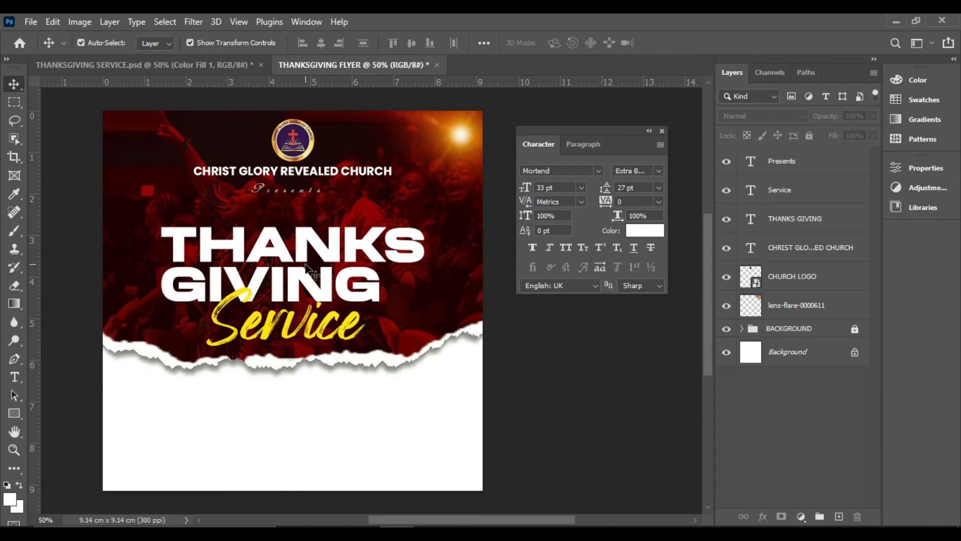
Place the Lens flare image embedded directly above the THANKS GIVING layer, keeping its full-width placement across the flyer
{"action": "left_click", "coordinate": [303, 270]}
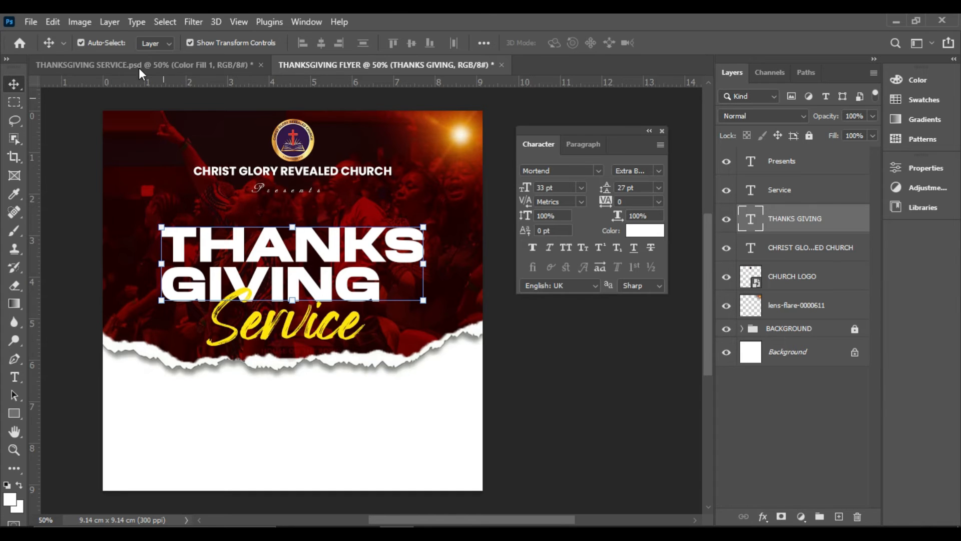
{"action": "left_click", "coordinate": [31, 22]}
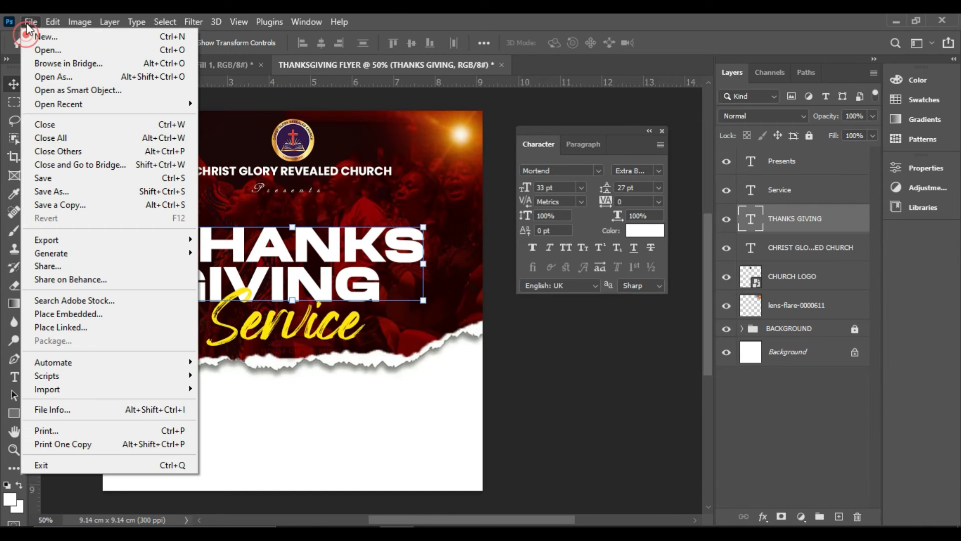
{"action": "left_click", "coordinate": [308, 246]}
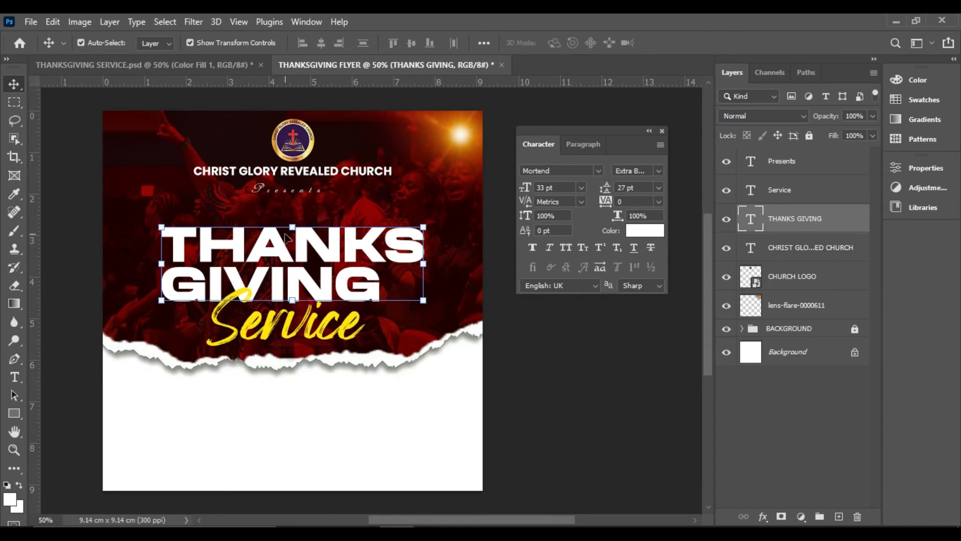
{"action": "left_click", "coordinate": [30, 22]}
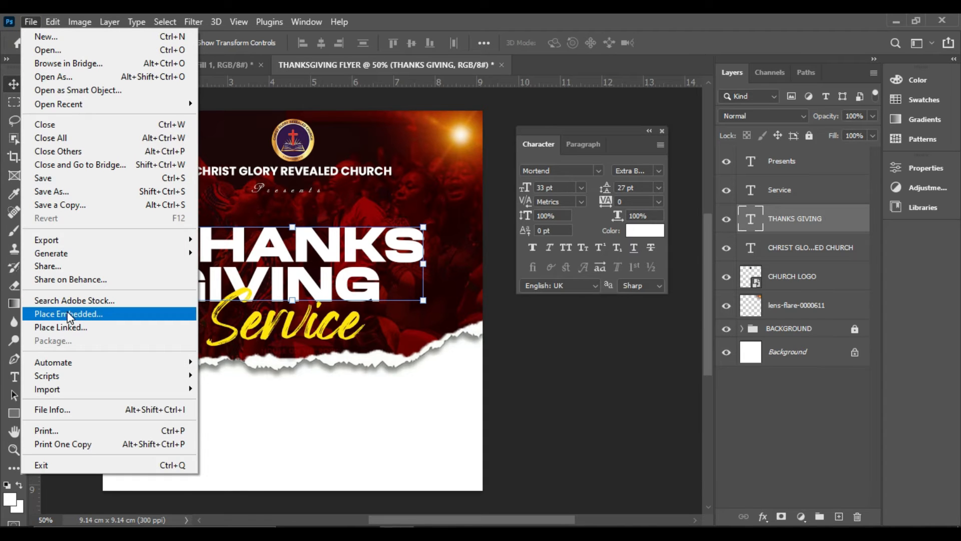
{"action": "left_click", "coordinate": [76, 313]}
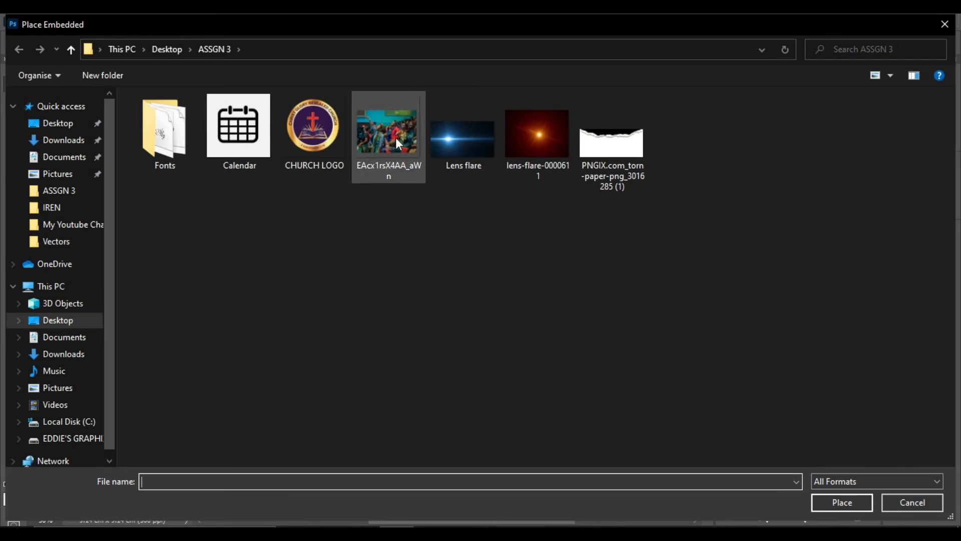
{"action": "double_click", "coordinate": [455, 143]}
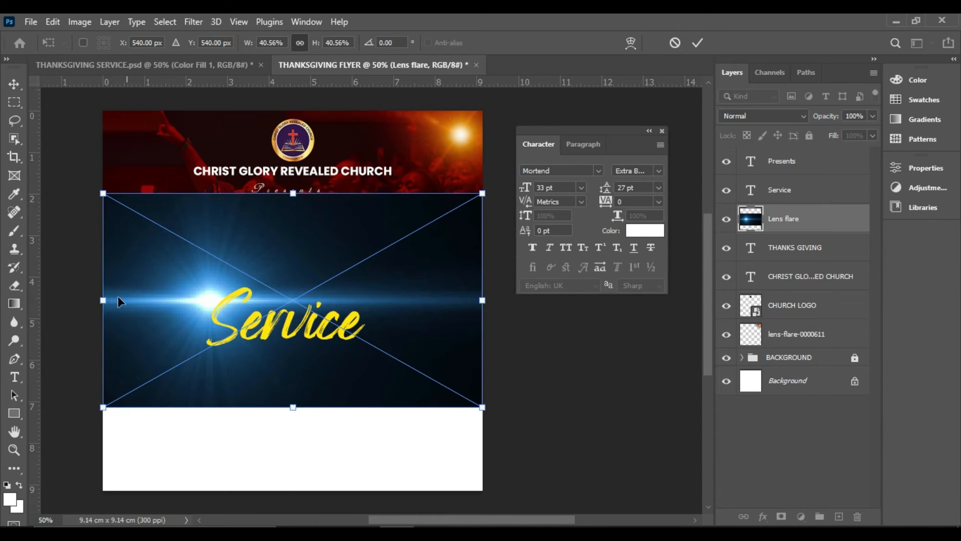
{"action": "double_click", "coordinate": [402, 257]}
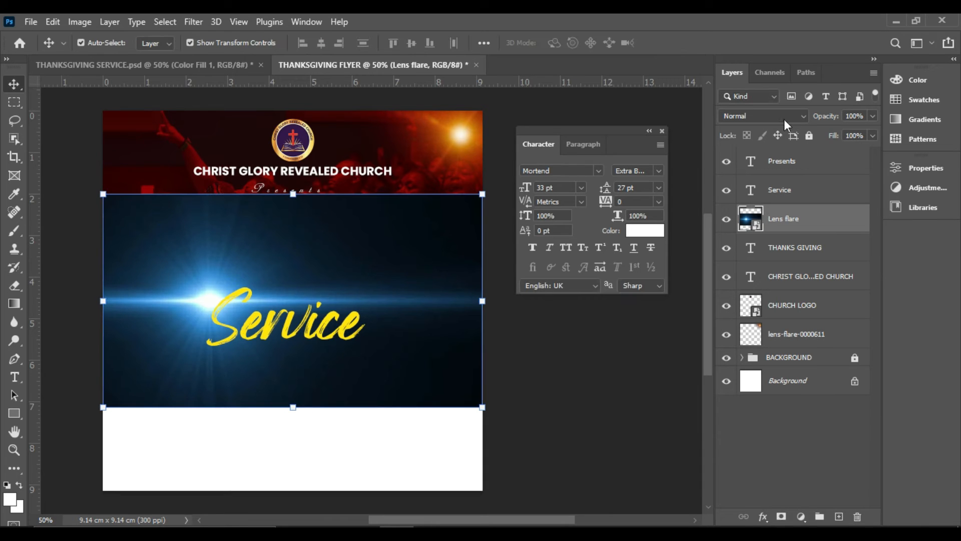
Set the Lens flare layer's blend mode to Screen and move the flare up between the words THANKS and GIVING
{"action": "left_click", "coordinate": [795, 120]}
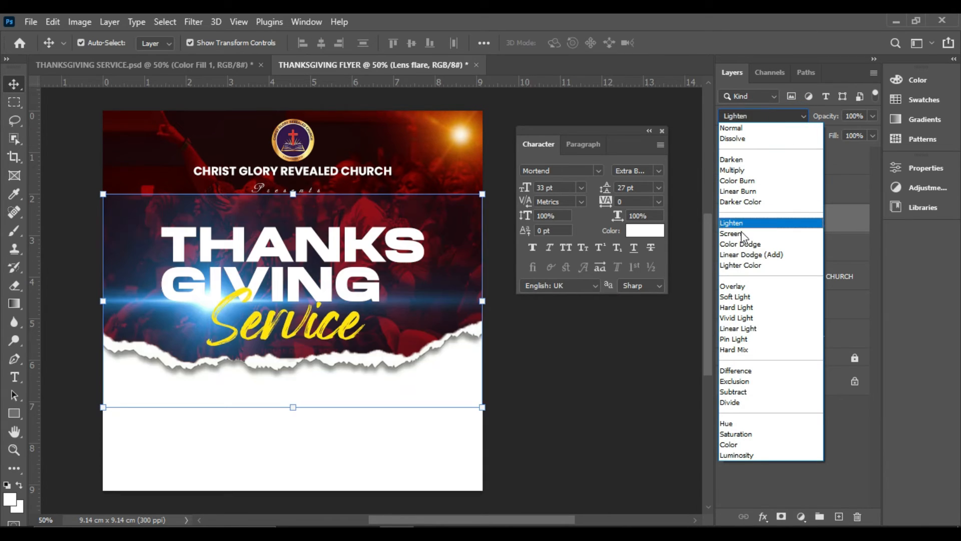
{"action": "left_click", "coordinate": [740, 237]}
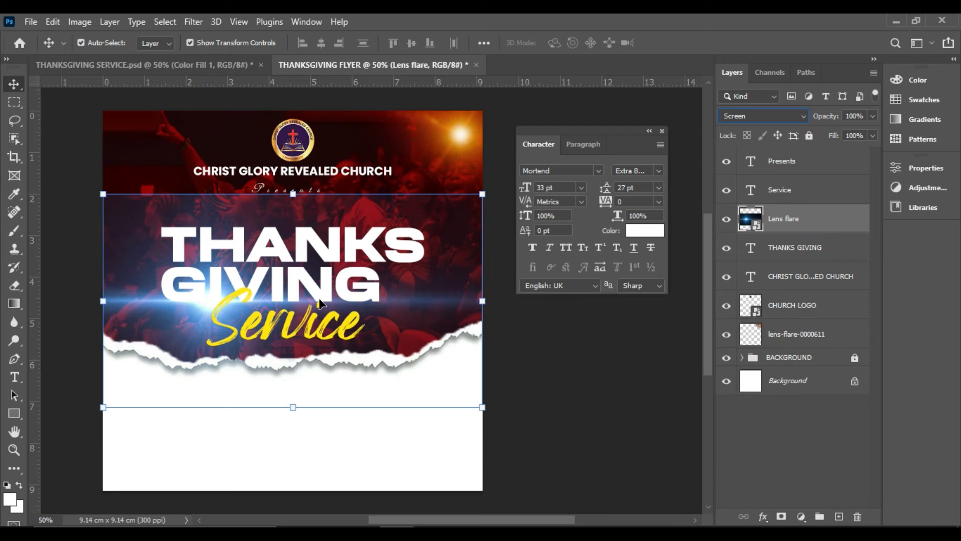
{"action": "left_click_drag", "start_coordinate": [427, 316], "coordinate": [446, 275]}
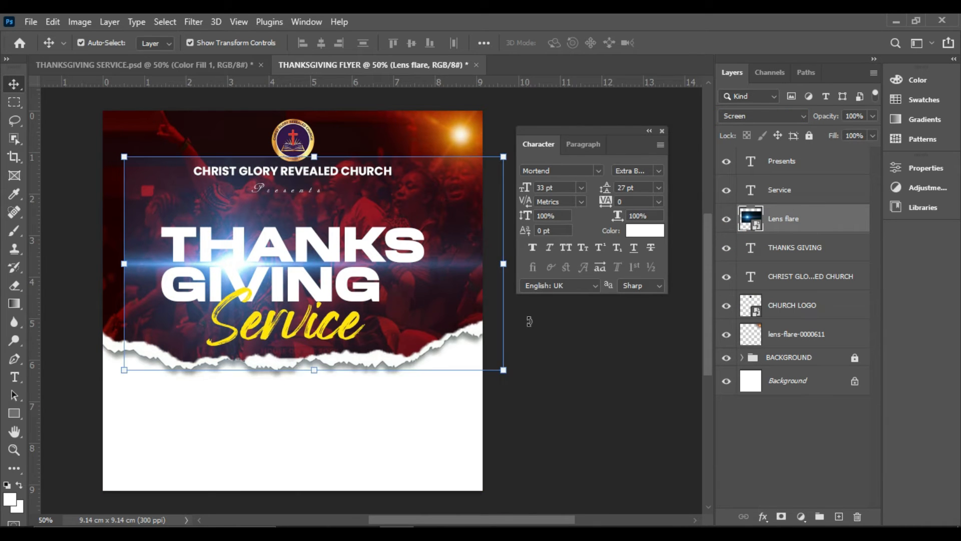
{"action": "left_click", "coordinate": [624, 401]}
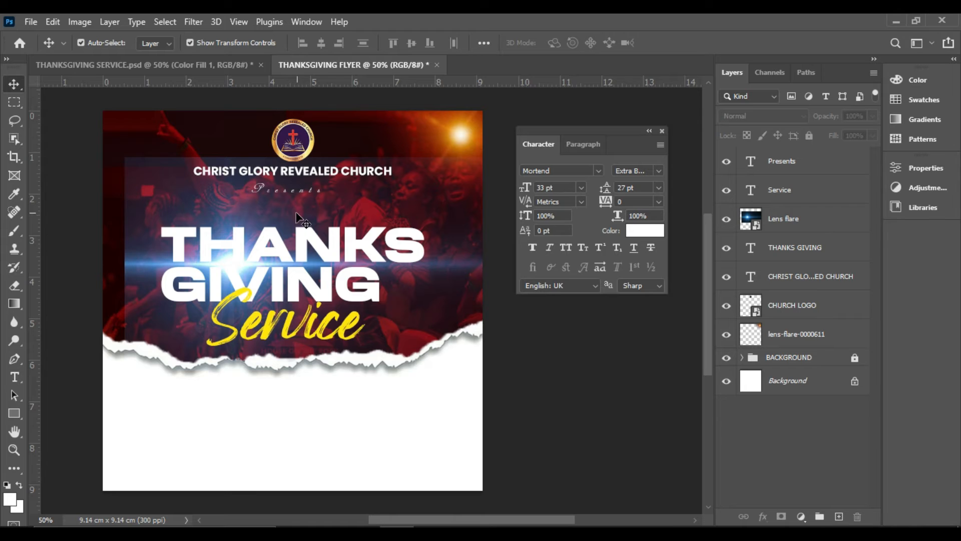
Rasterize the Lens flare layer above the THANKS GIVING text
{"action": "left_click", "coordinate": [427, 210]}
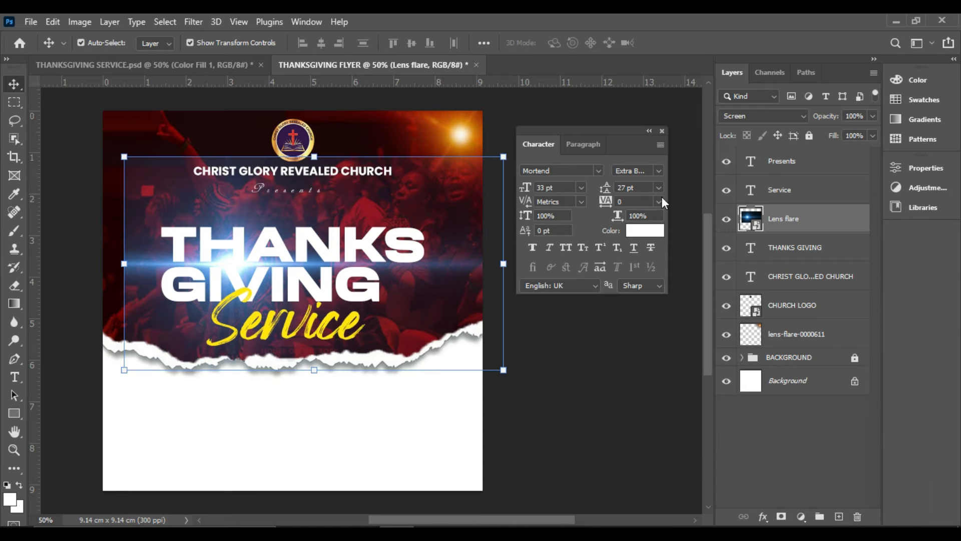
{"action": "right_click", "coordinate": [800, 221]}
{"action": "left_click", "coordinate": [684, 284]}
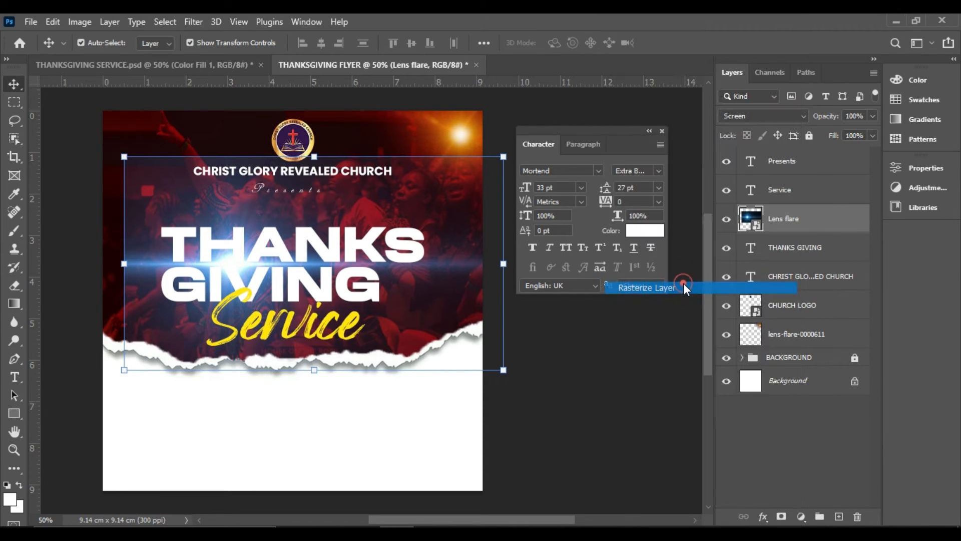
Erase the outer edges of the blue lens flare with the soft 448 px Eraser so it fades around the title
{"action": "left_click", "coordinate": [13, 270]}
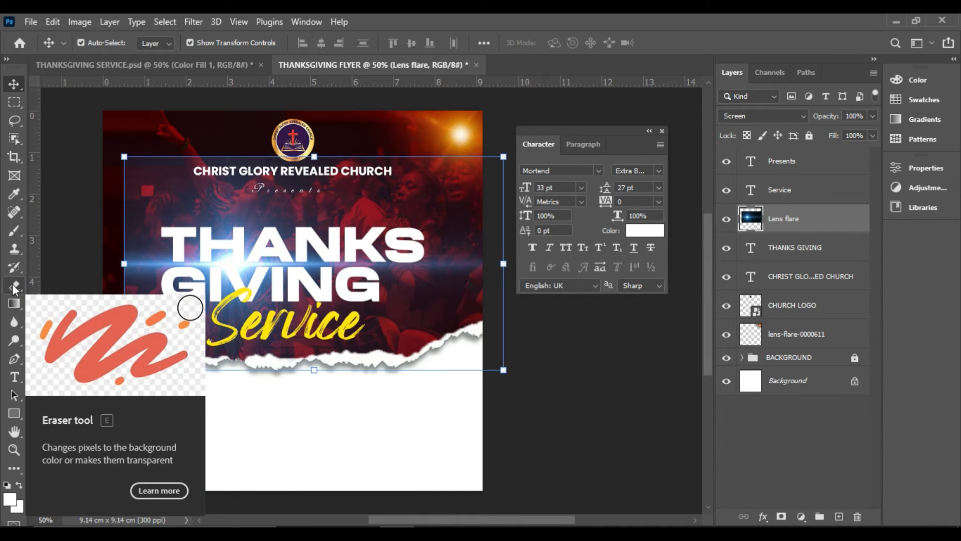
{"action": "left_click", "coordinate": [12, 284]}
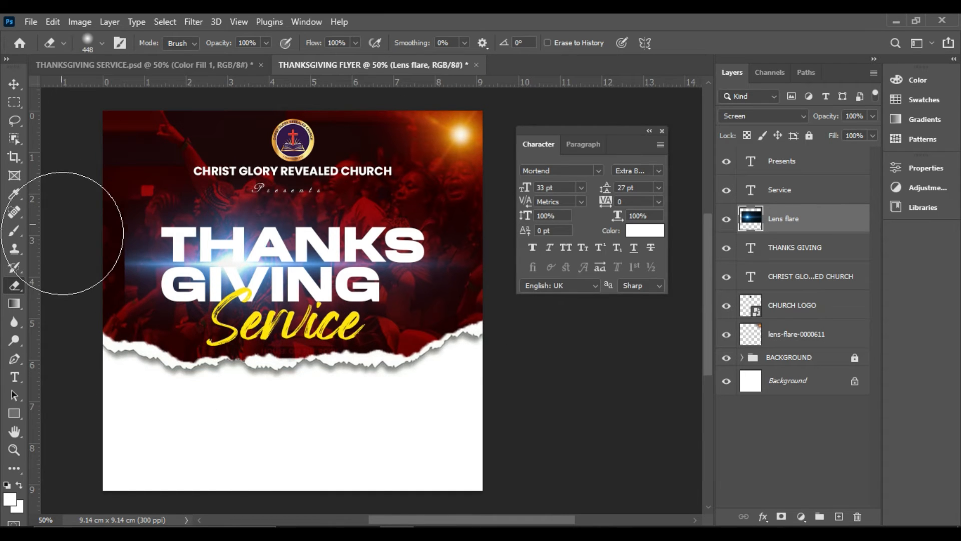
{"action": "mouse_move", "coordinate": [294, 166]}
{"action": "left_mouse_down"}
{"action": "mouse_move", "coordinate": [185, 170]}
{"action": "mouse_move", "coordinate": [68, 241]}
{"action": "mouse_move", "coordinate": [128, 362]}
{"action": "mouse_move", "coordinate": [93, 345]}
{"action": "mouse_move", "coordinate": [74, 312]}
{"action": "left_mouse_up"}
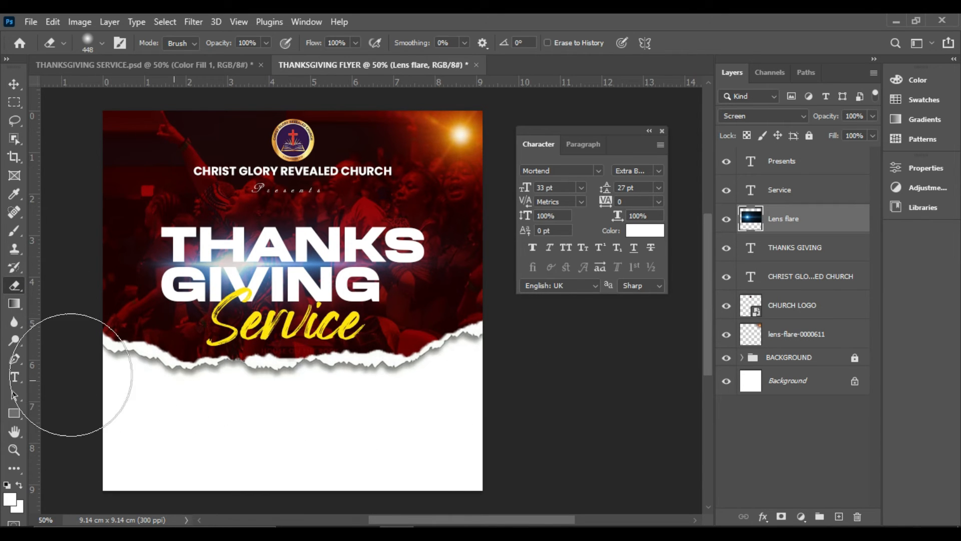
{"action": "left_click", "coordinate": [20, 83]}
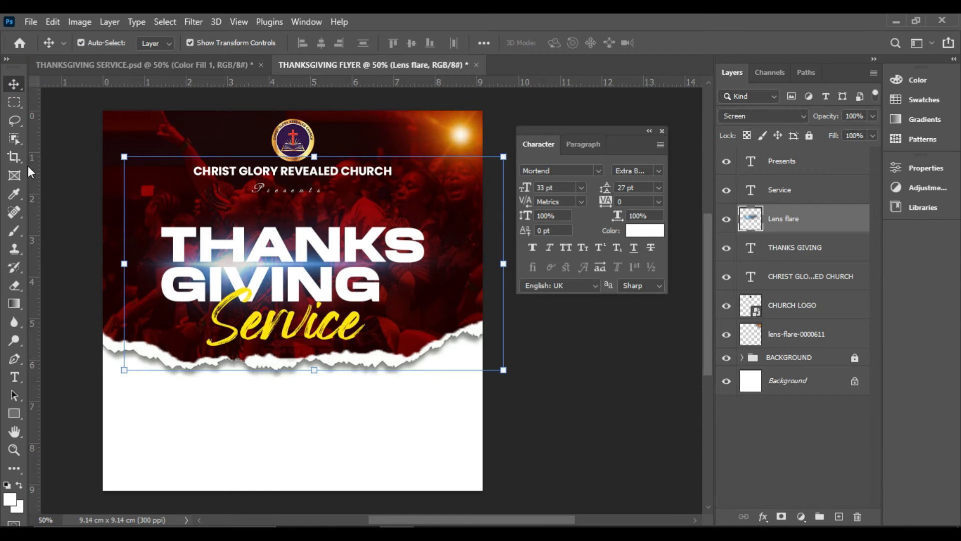
{"action": "left_click", "coordinate": [14, 285]}
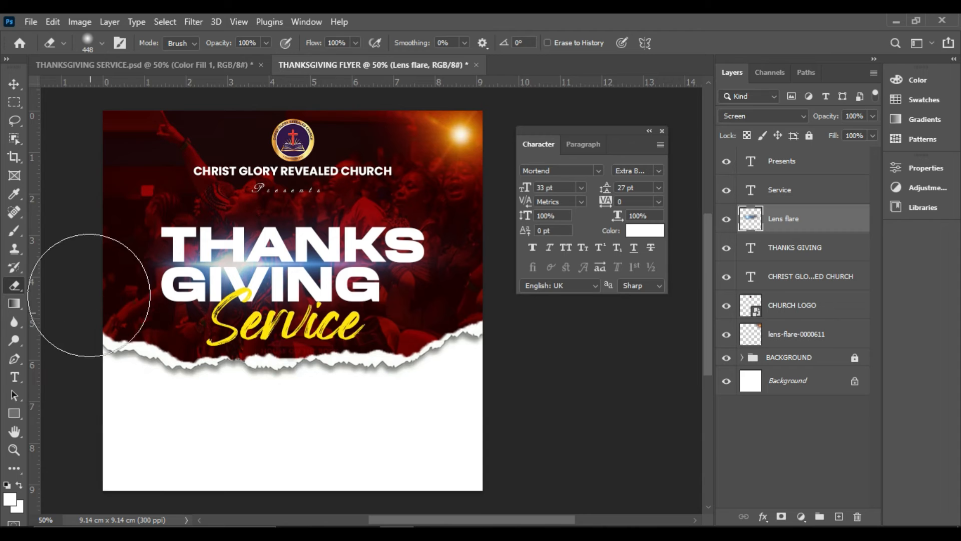
{"action": "left_click", "coordinate": [14, 83]}
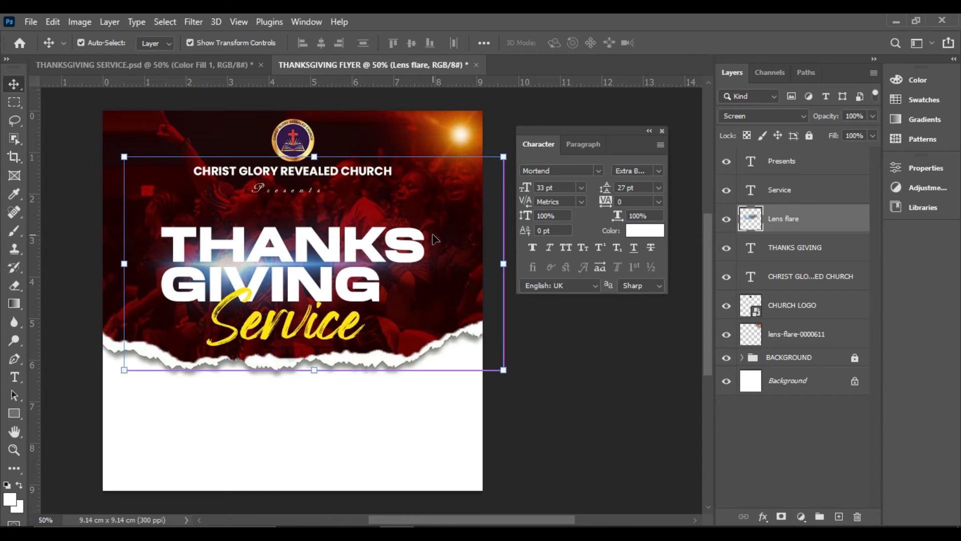
Recolour the Lens flare layer with Hue/Saturation, using hue +157, saturation -42 and lightness 0
{"action": "key", "text": "ctrl+u"}
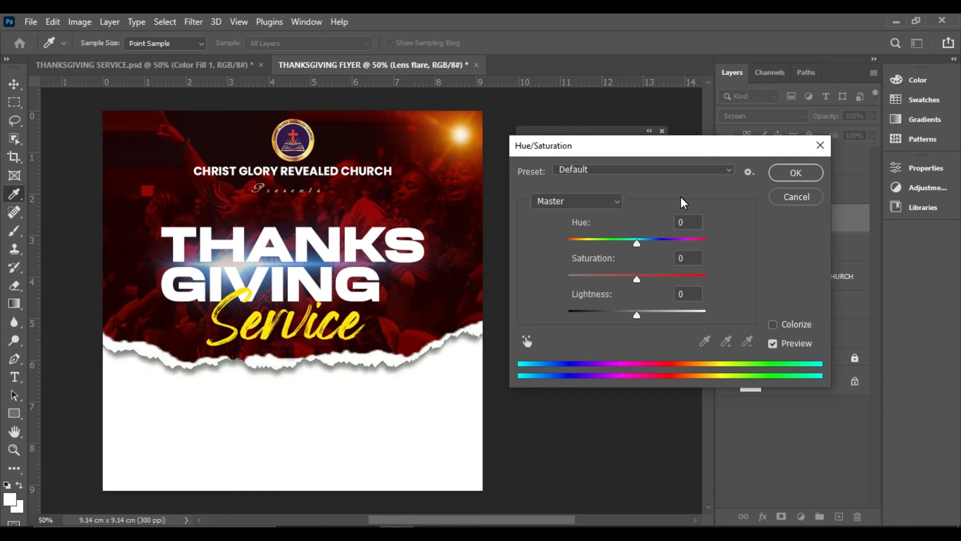
{"action": "left_click", "coordinate": [795, 196]}
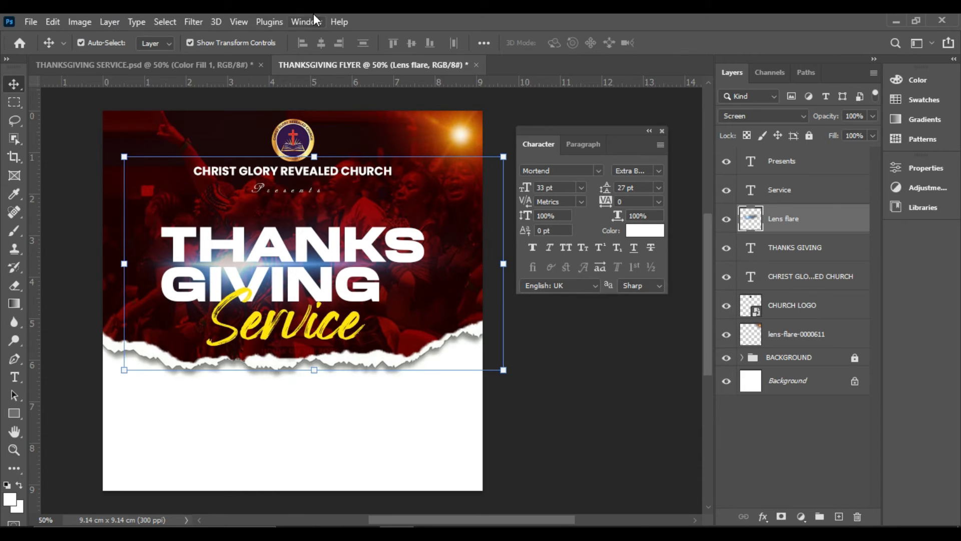
{"action": "left_click", "coordinate": [79, 22]}
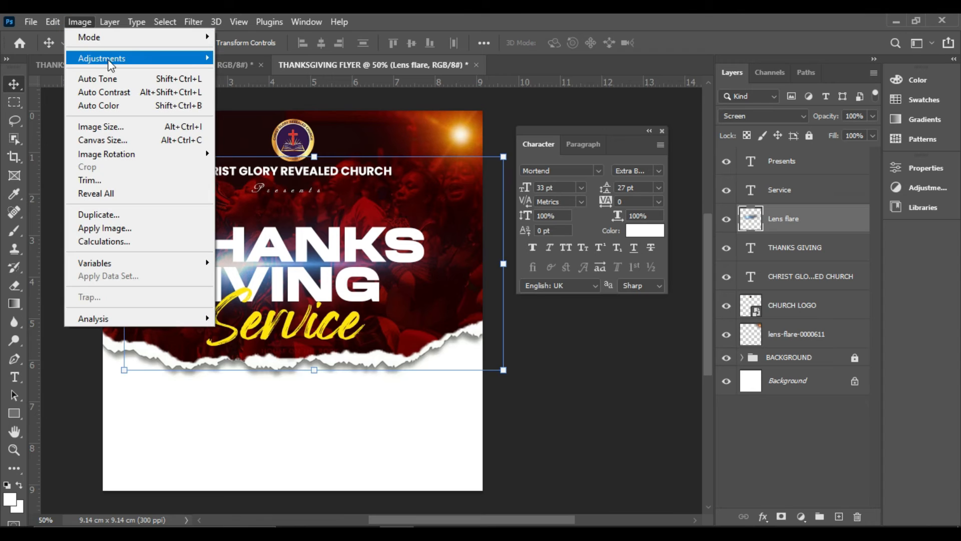
{"action": "mouse_move", "coordinate": [104, 61]}
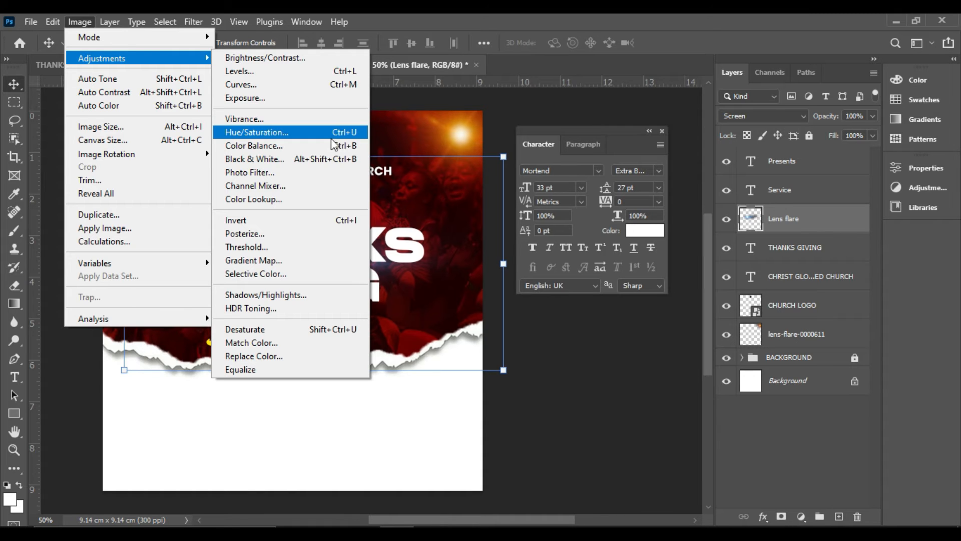
{"action": "left_click", "coordinate": [343, 134]}
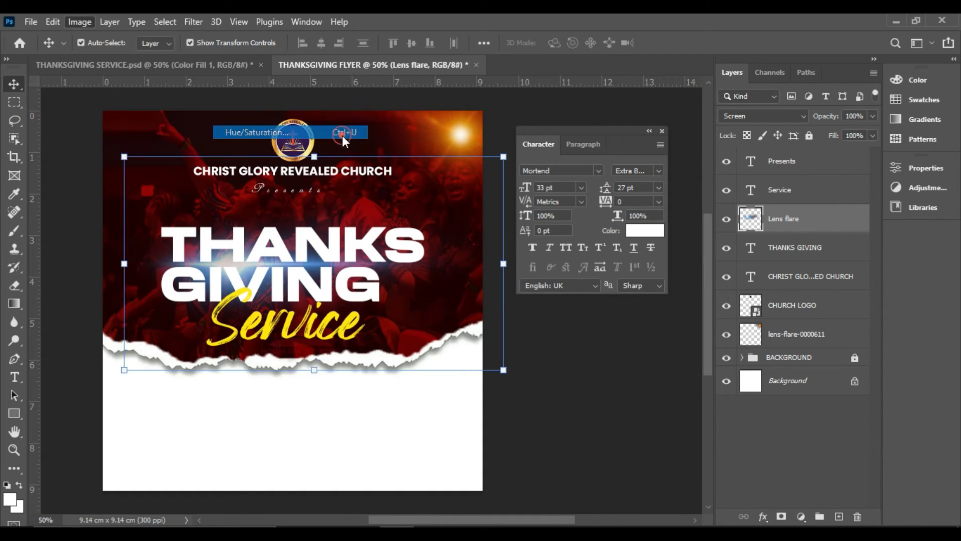
{"action": "left_click_drag", "start_coordinate": [636, 245], "coordinate": [710, 263]}
{"action": "left_click_drag", "start_coordinate": [637, 279], "coordinate": [609, 282]}
{"action": "mouse_move", "coordinate": [634, 314]}
{"action": "left_mouse_down"}
{"action": "mouse_move", "coordinate": [609, 317]}
{"action": "mouse_move", "coordinate": [664, 315]}
{"action": "mouse_move", "coordinate": [626, 315]}
{"action": "left_mouse_up"}
{"action": "type", "text": "0"}
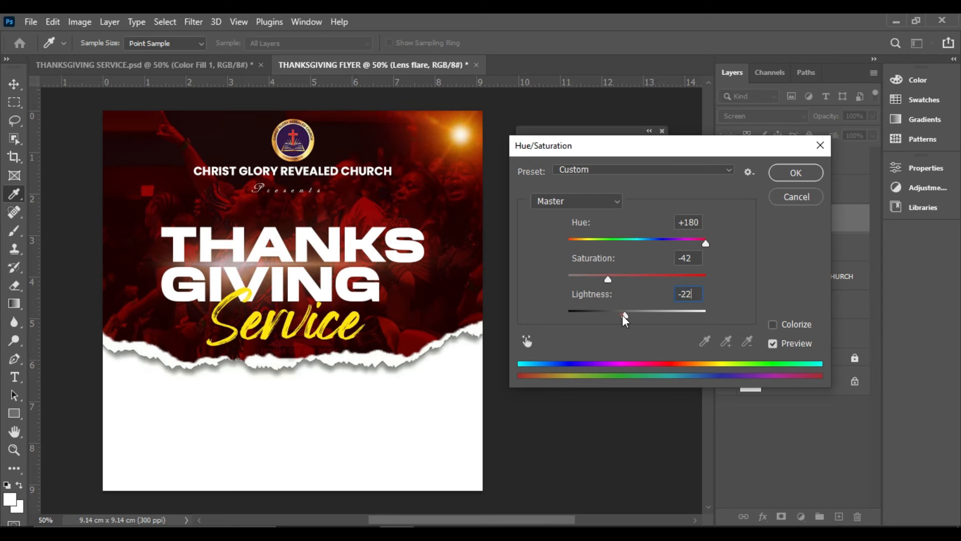
{"action": "left_click_drag", "start_coordinate": [638, 314], "coordinate": [637, 314]}
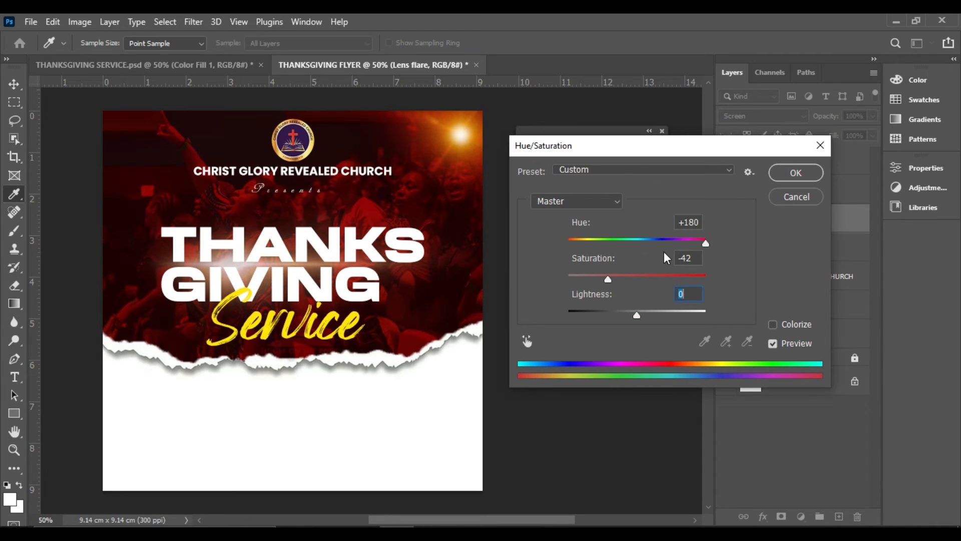
{"action": "mouse_move", "coordinate": [703, 242]}
{"action": "left_mouse_down"}
{"action": "mouse_move", "coordinate": [693, 245]}
{"action": "mouse_move", "coordinate": [701, 245]}
{"action": "left_mouse_up"}
{"action": "mouse_move", "coordinate": [608, 282]}
{"action": "left_mouse_down"}
{"action": "mouse_move", "coordinate": [595, 285]}
{"action": "mouse_move", "coordinate": [609, 289]}
{"action": "left_mouse_up"}
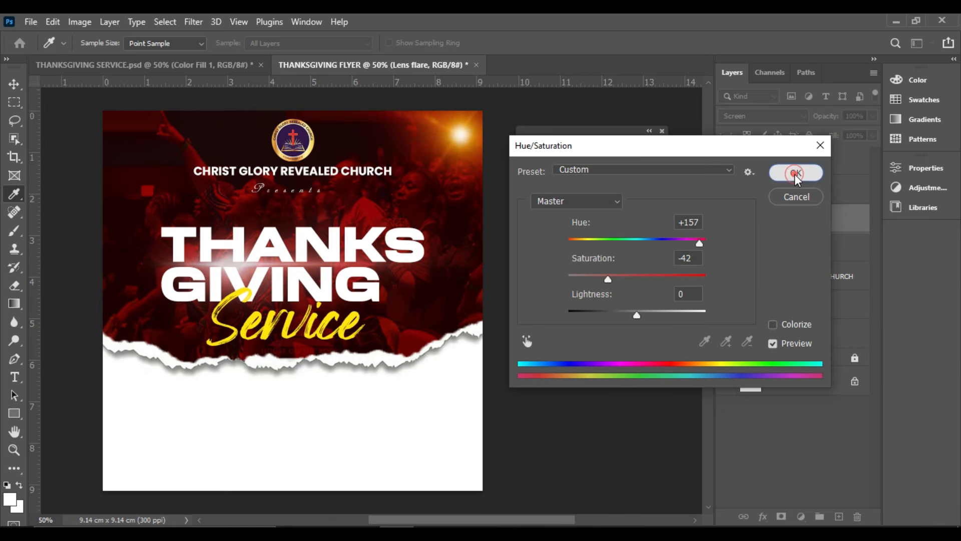
{"action": "left_click", "coordinate": [796, 174]}
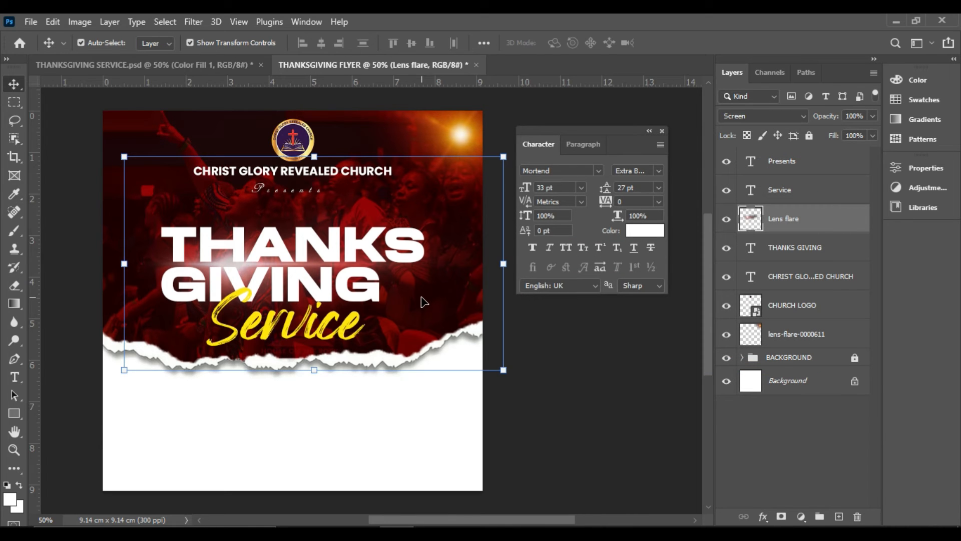
Duplicate the recoloured Lens flare layer in place to intensify the glow, leaving no layer selected
{"action": "key", "text": "ctrl+j"}
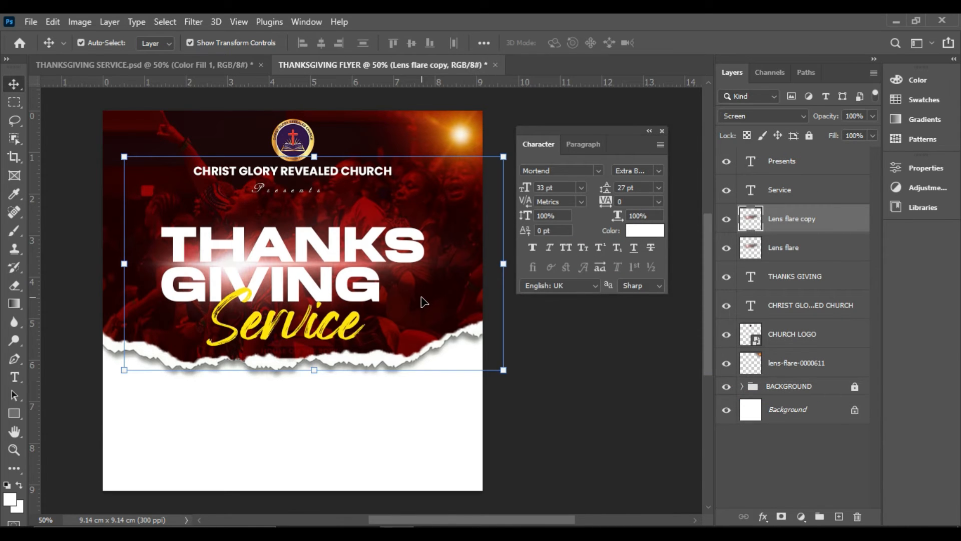
{"action": "left_click", "coordinate": [603, 348]}
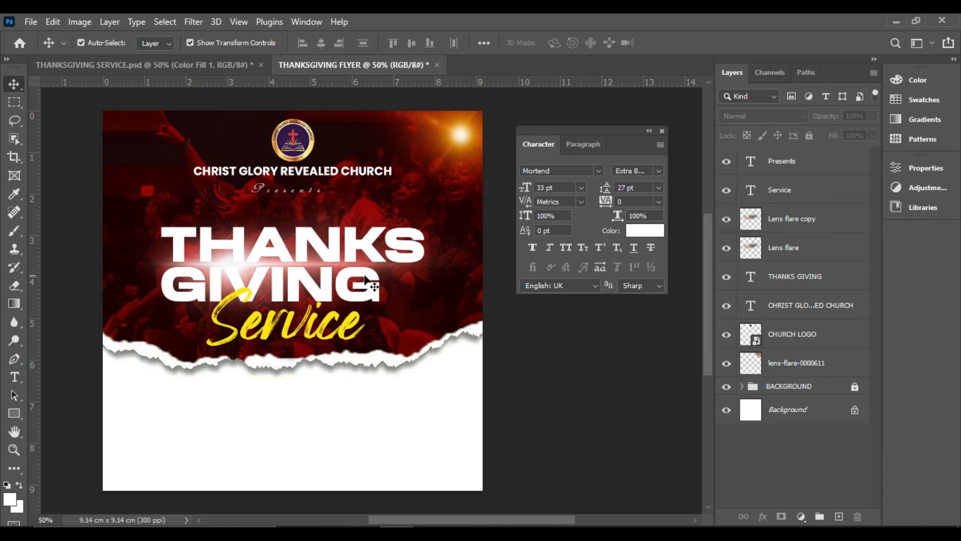
{"action": "left_click", "coordinate": [608, 366]}
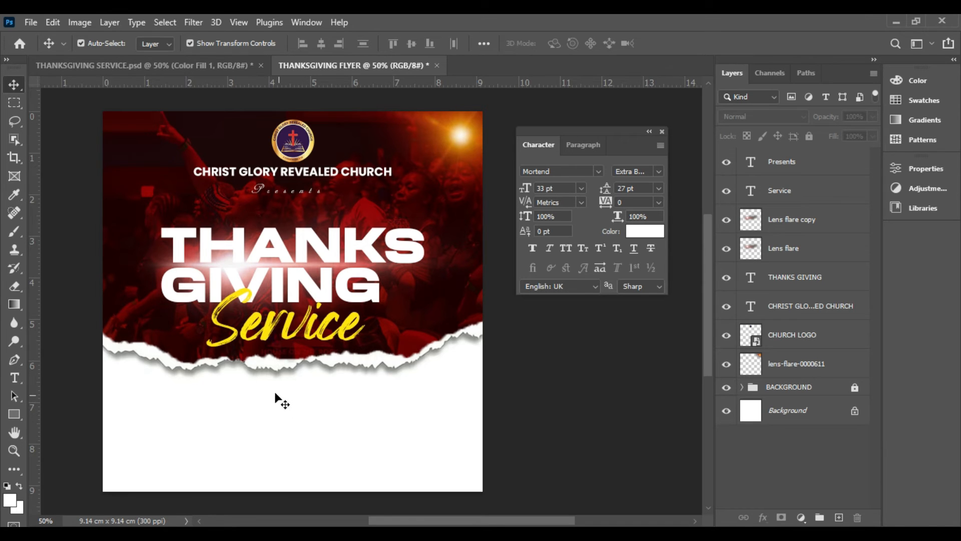
Place the Calendar image from the ASSGN 3 folder as an embedded object at its default full-canvas size
{"action": "left_click", "coordinate": [30, 22]}
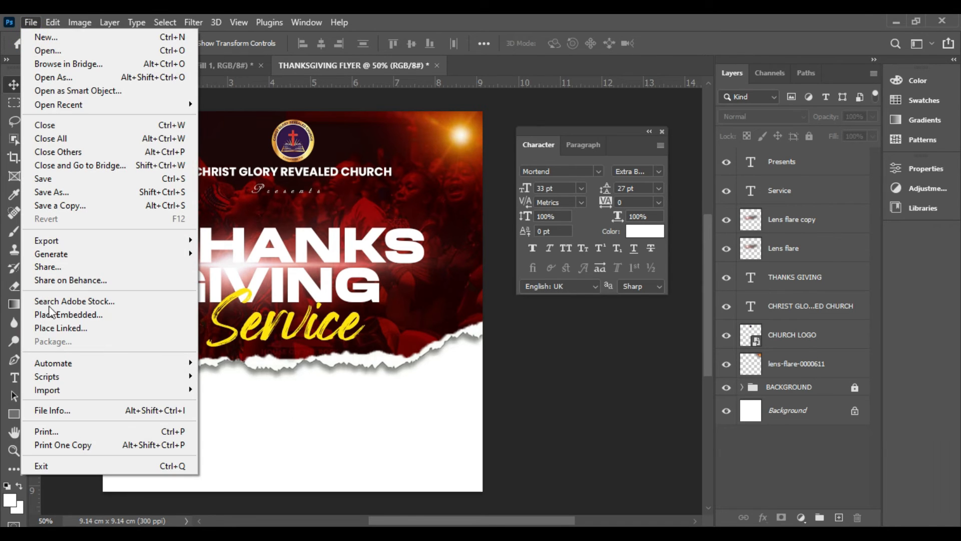
{"action": "left_click", "coordinate": [90, 314]}
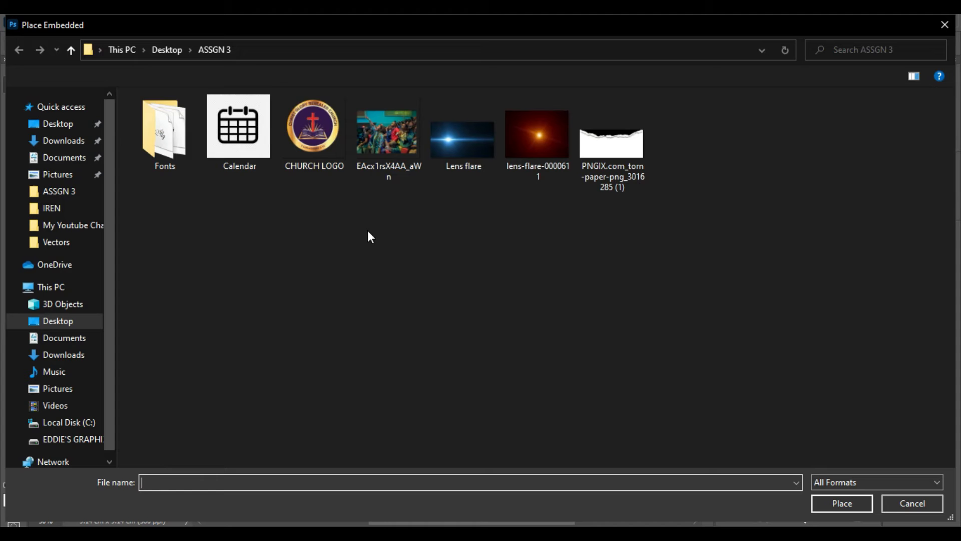
{"action": "double_click", "coordinate": [252, 135]}
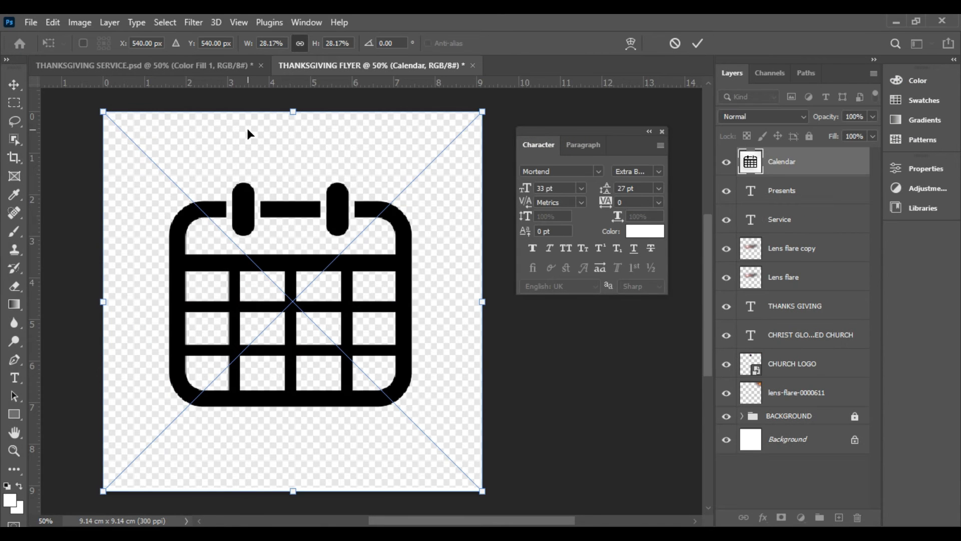
{"action": "double_click", "coordinate": [299, 140]}
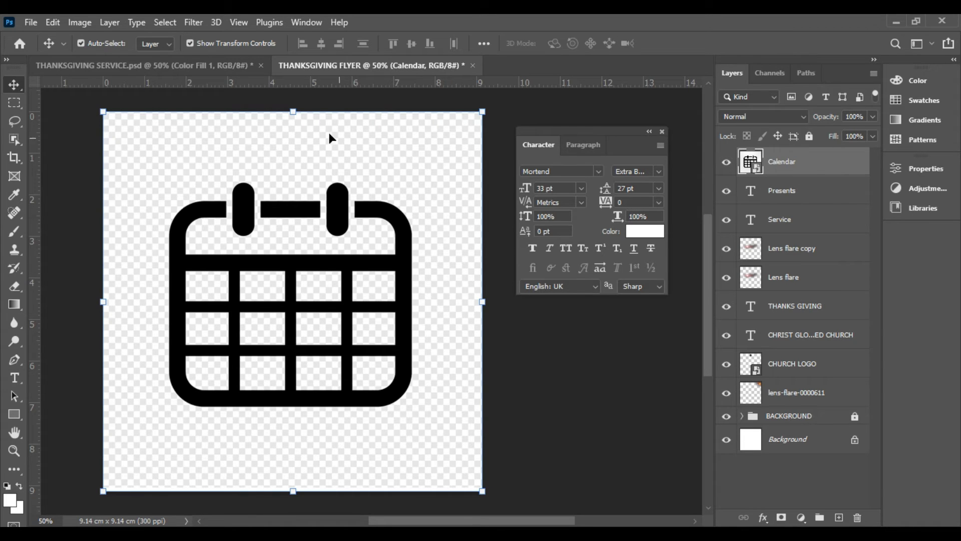
Scale the calendar image down to about three quarters of its size, reposition it near the flyer's centre, and rasterize its layer
{"action": "left_click_drag", "start_coordinate": [294, 111], "coordinate": [294, 211]}
{"action": "left_click_drag", "start_coordinate": [317, 281], "coordinate": [312, 247]}
{"action": "double_click", "coordinate": [312, 246]}
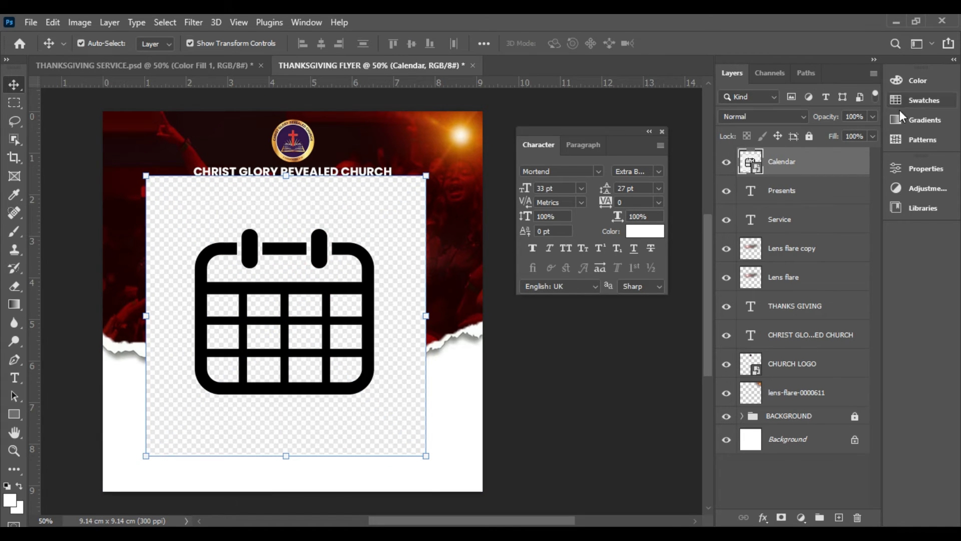
{"action": "right_click", "coordinate": [805, 167]}
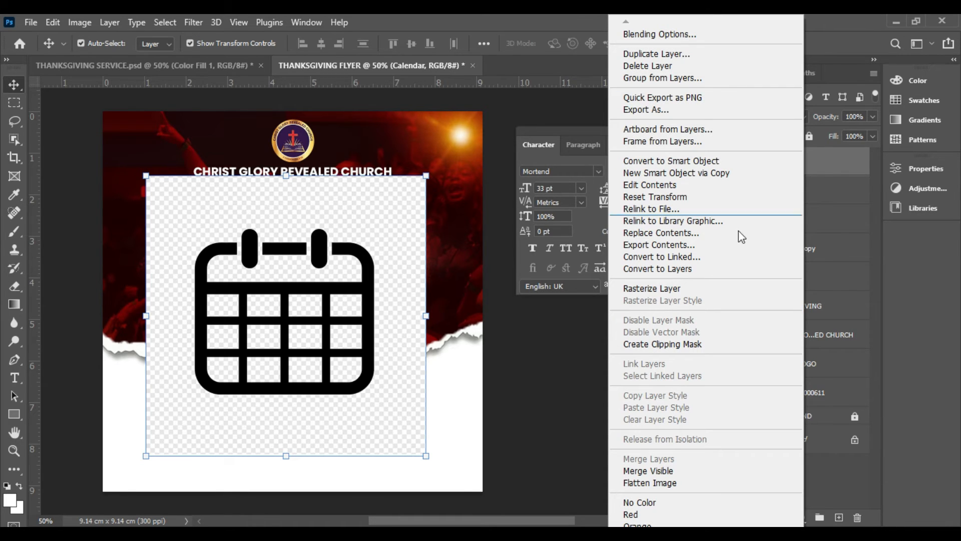
{"action": "left_click", "coordinate": [665, 289]}
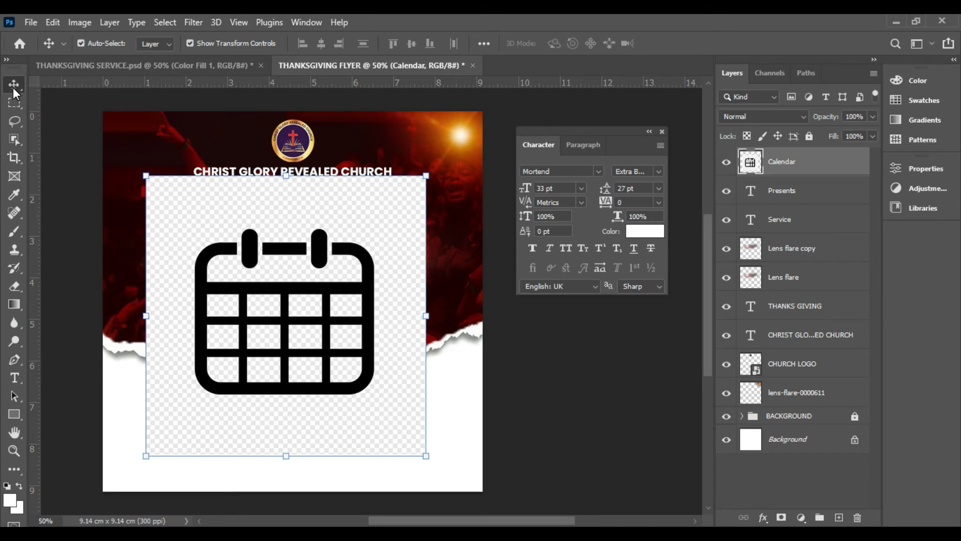
Remove the checkerboard surrounding the calendar icon on the Calendar layer using the Magic Wand at tolerance 32
{"action": "left_click", "coordinate": [10, 139]}
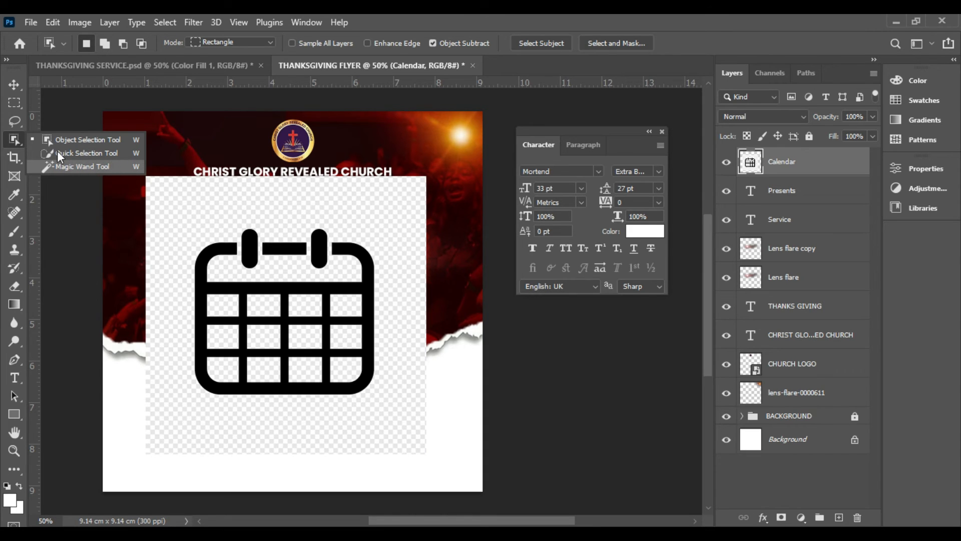
{"action": "left_click", "coordinate": [17, 135]}
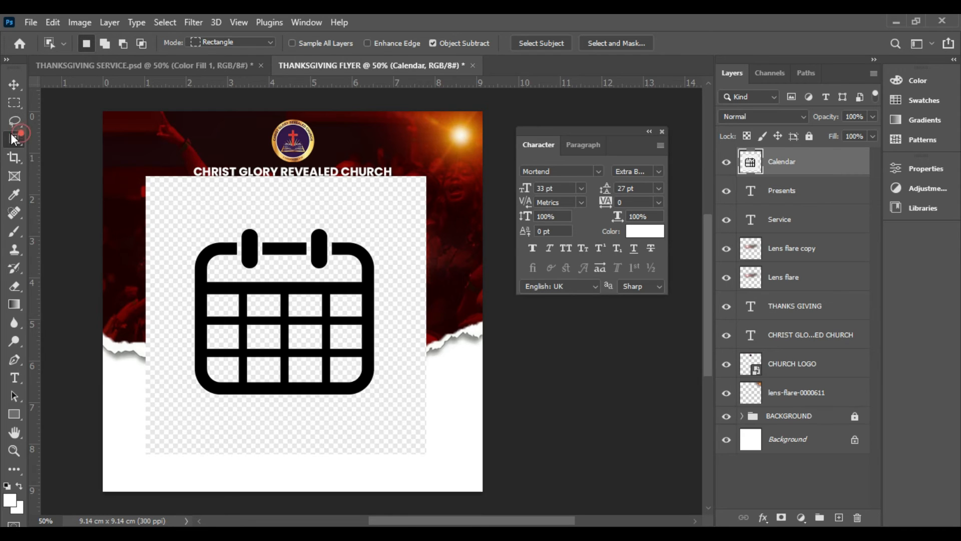
{"action": "left_click", "coordinate": [12, 136]}
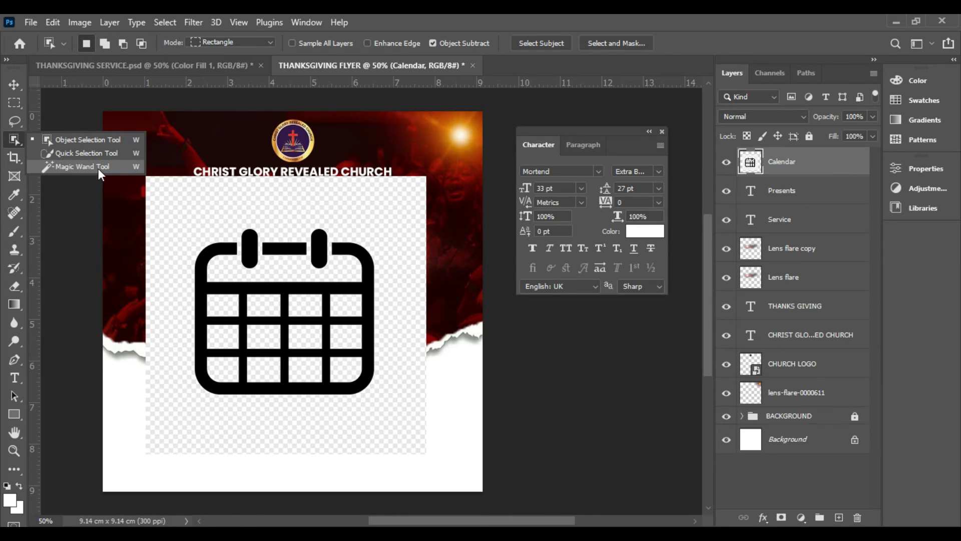
{"action": "left_click", "coordinate": [79, 163]}
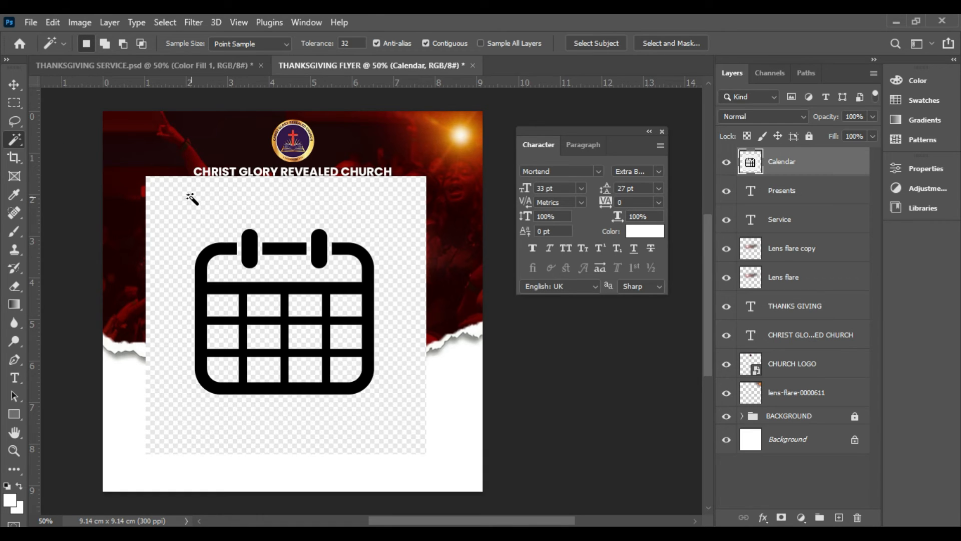
{"action": "left_click", "coordinate": [193, 200]}
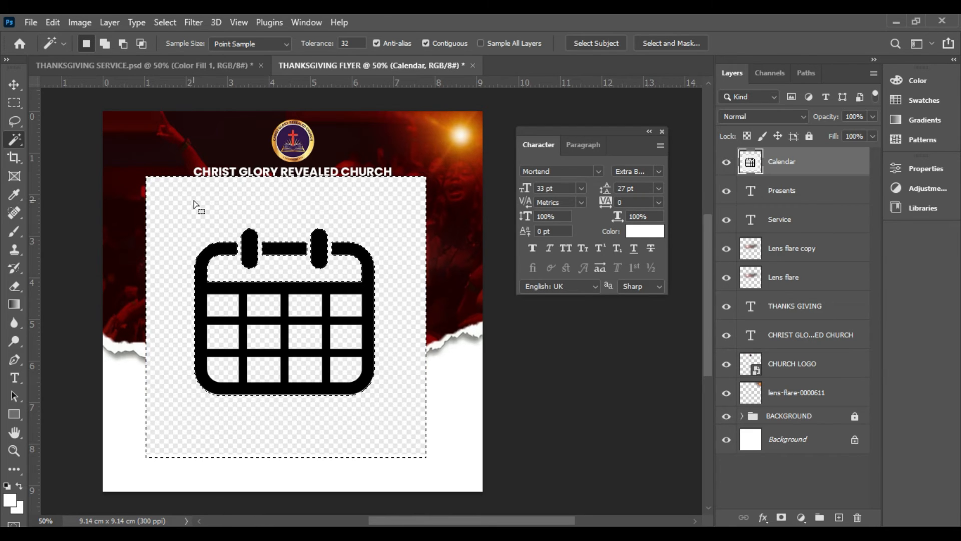
{"action": "key", "text": "Delete"}
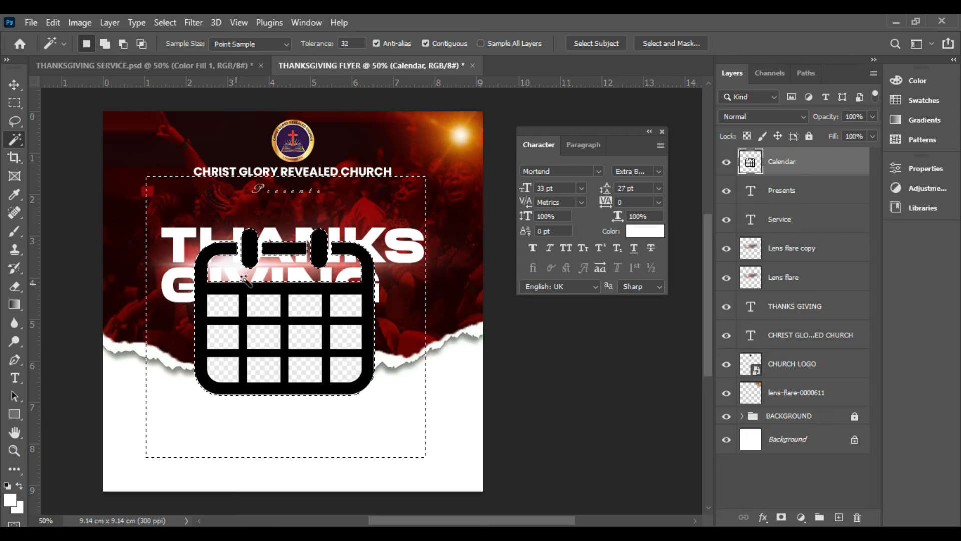
Clear the checkerboard from all twelve grid cells inside the calendar icon with the Magic Wand, leaving no layer selected
{"action": "left_click", "coordinate": [224, 311]}
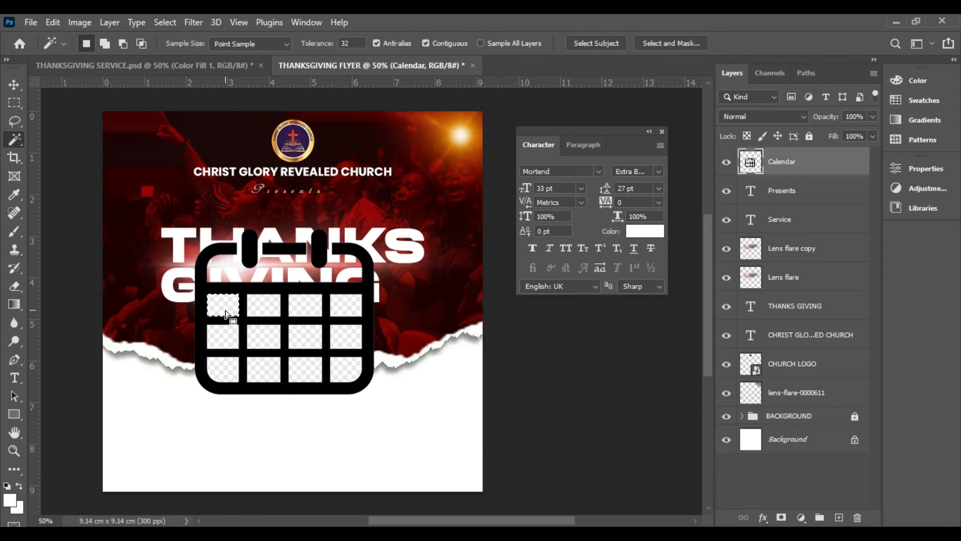
{"action": "key", "text": "Delete"}
{"action": "left_click", "coordinate": [261, 310]}
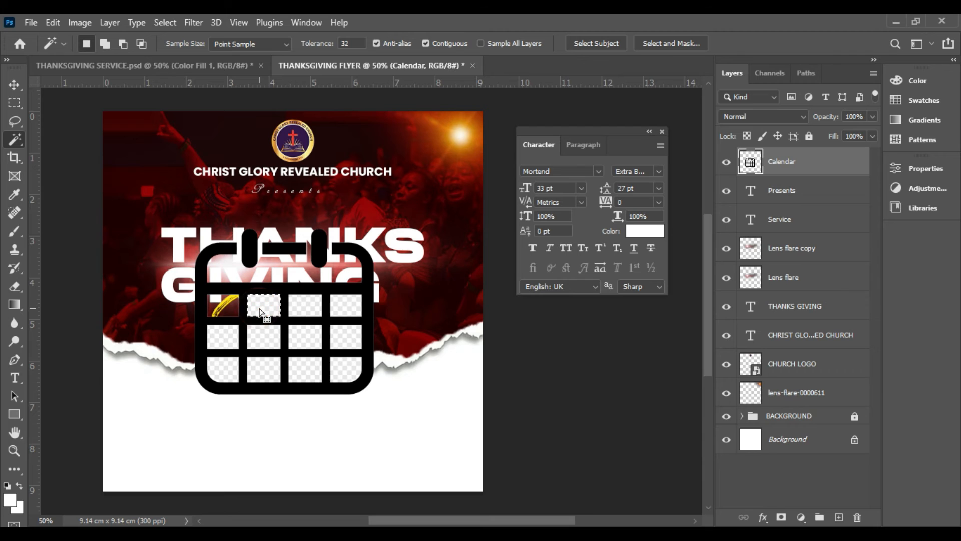
{"action": "key", "text": "Delete"}
{"action": "left_click", "coordinate": [299, 311]}
{"action": "key", "text": "Delete"}
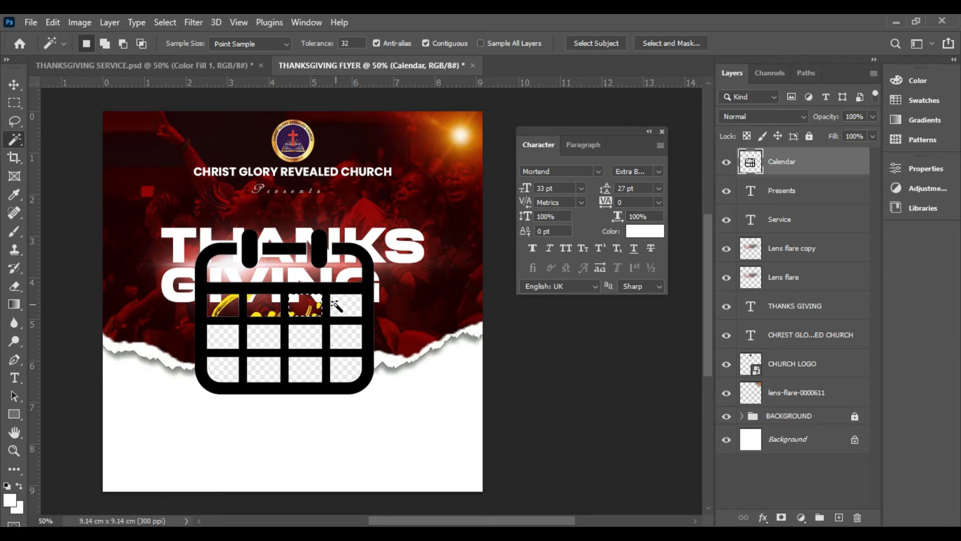
{"action": "left_click", "coordinate": [345, 307]}
{"action": "key", "text": "Delete"}
{"action": "left_click", "coordinate": [344, 333]}
{"action": "key", "text": "Delete"}
{"action": "left_click", "coordinate": [333, 377]}
{"action": "key", "text": "Delete"}
{"action": "left_click", "coordinate": [314, 369]}
{"action": "key", "text": "Delete"}
{"action": "left_click", "coordinate": [306, 336]}
{"action": "key", "text": "Delete"}
{"action": "left_click", "coordinate": [263, 335]}
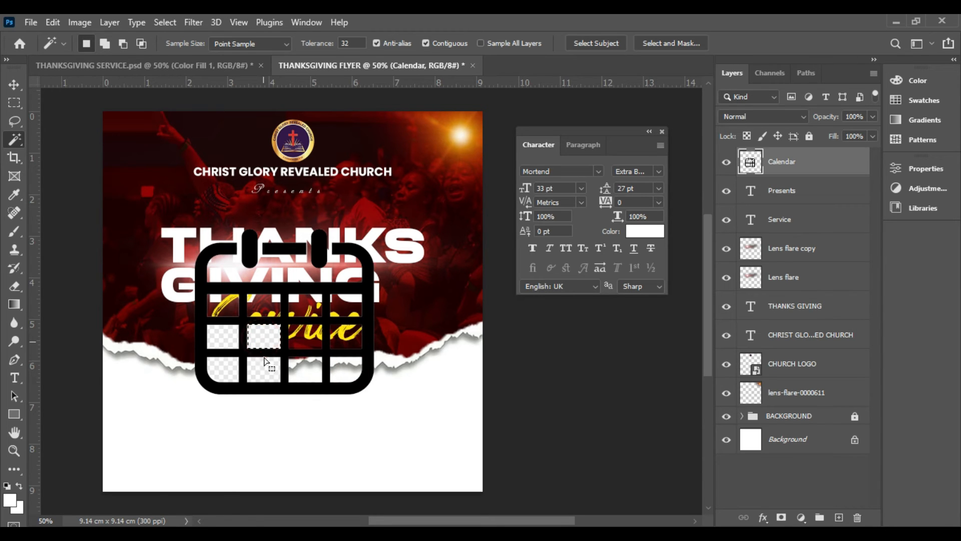
{"action": "key", "text": "Delete"}
{"action": "left_click", "coordinate": [264, 369]}
{"action": "key", "text": "Delete"}
{"action": "left_click", "coordinate": [233, 373]}
{"action": "key", "text": "Delete"}
{"action": "left_click", "coordinate": [222, 343]}
{"action": "key", "text": "Delete"}
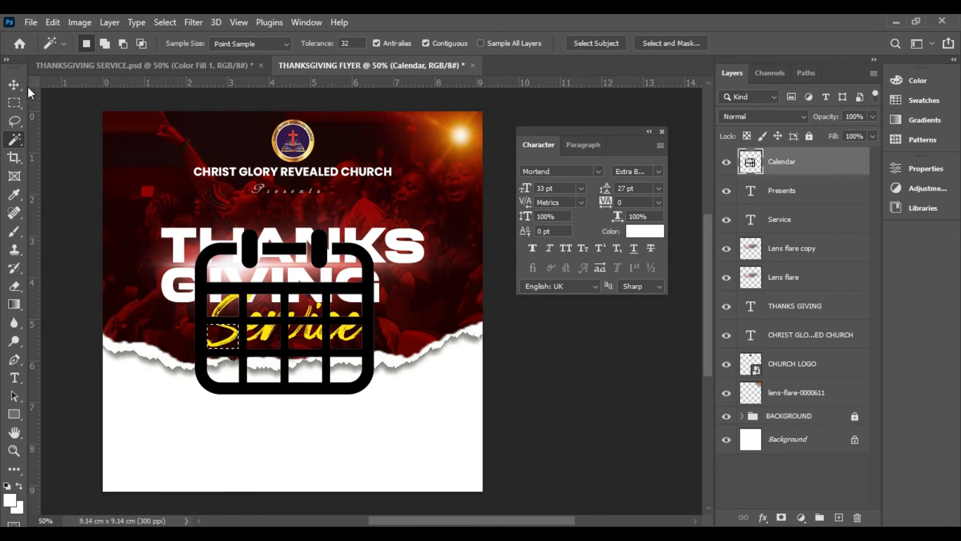
{"action": "left_click", "coordinate": [14, 85]}
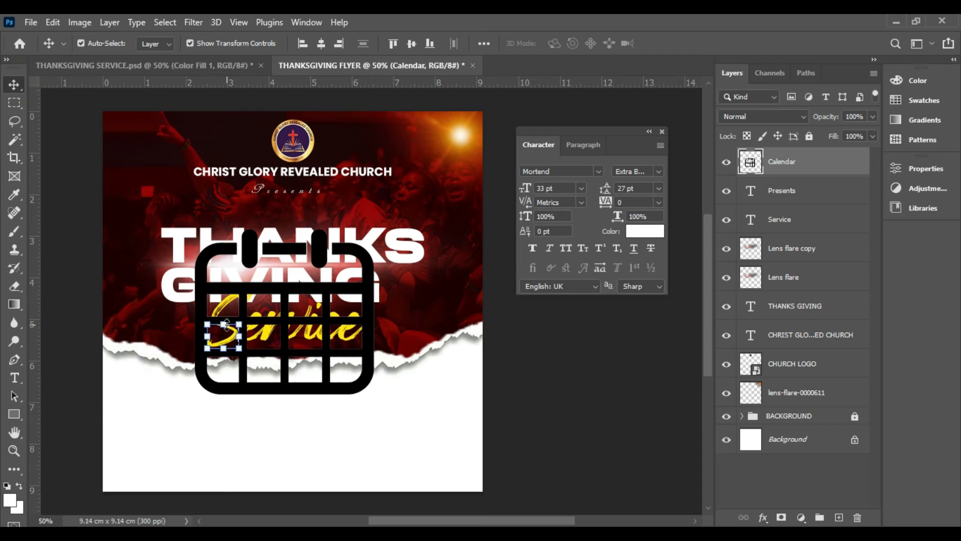
{"action": "left_click", "coordinate": [206, 425]}
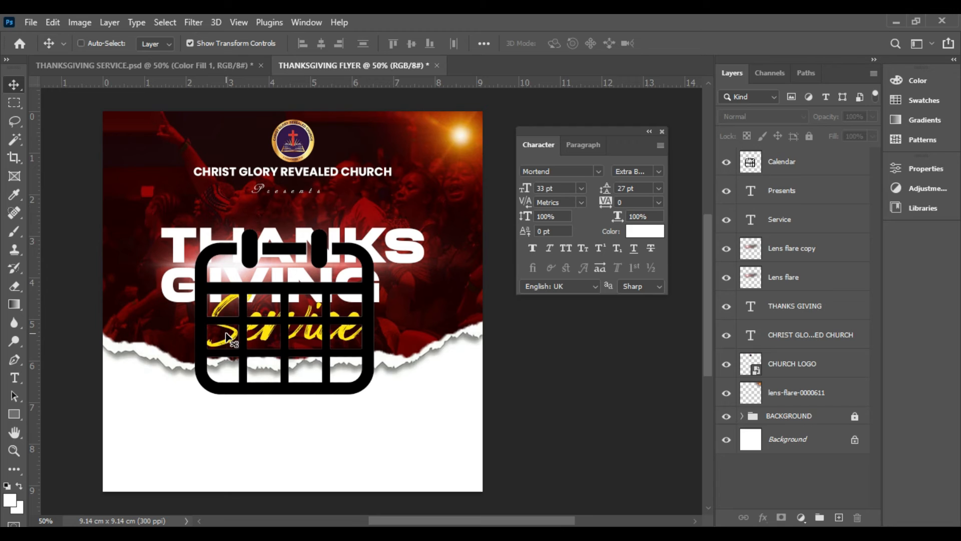
Move the calendar icon below the Service text and scale it down to 5.44% as a small icon in the white area
{"action": "left_click_drag", "start_coordinate": [306, 329], "coordinate": [307, 344]}
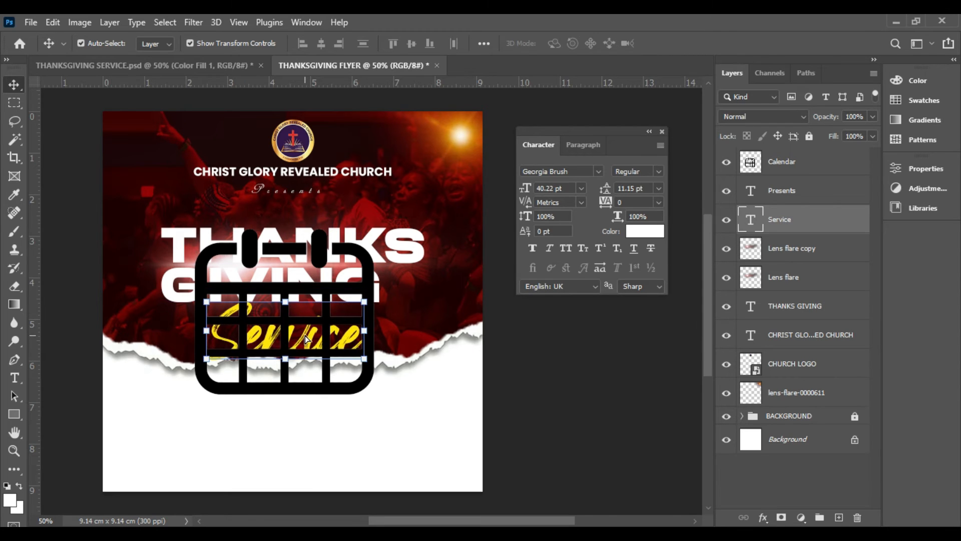
{"action": "left_click_drag", "start_coordinate": [309, 388], "coordinate": [293, 459]}
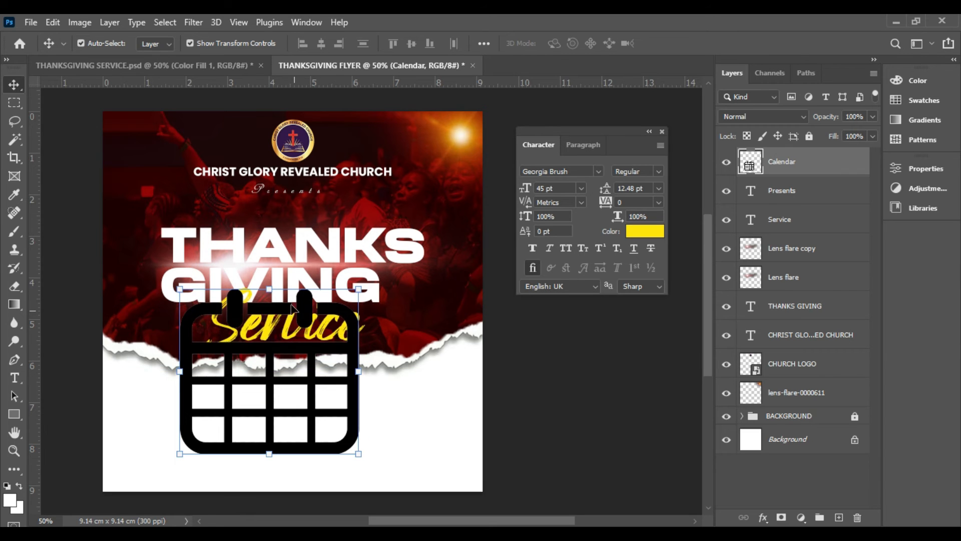
{"action": "left_click_drag", "start_coordinate": [265, 288], "coordinate": [254, 390]}
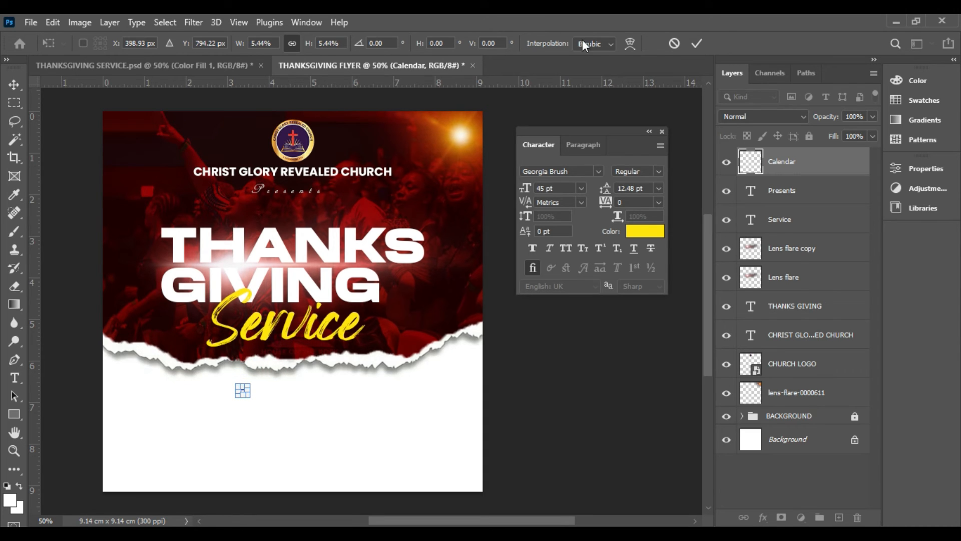
{"action": "left_click", "coordinate": [696, 44]}
{"action": "left_click", "coordinate": [487, 401]}
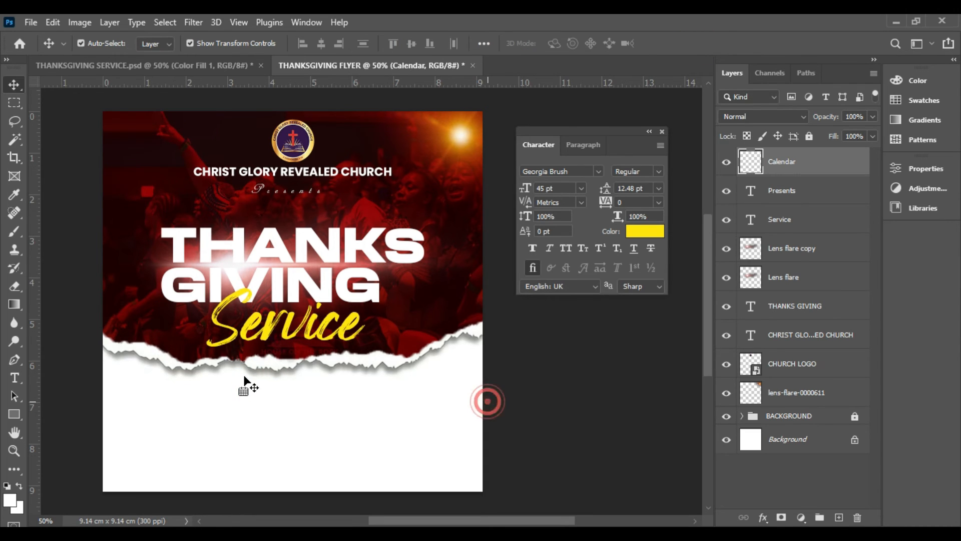
{"action": "left_click", "coordinate": [243, 393]}
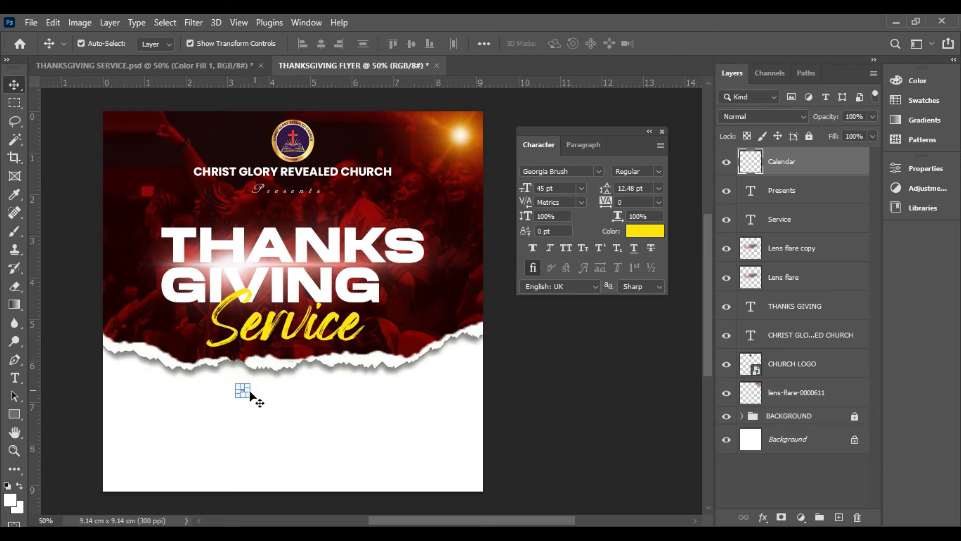
{"action": "left_click", "coordinate": [316, 411]}
{"action": "left_click", "coordinate": [244, 392]}
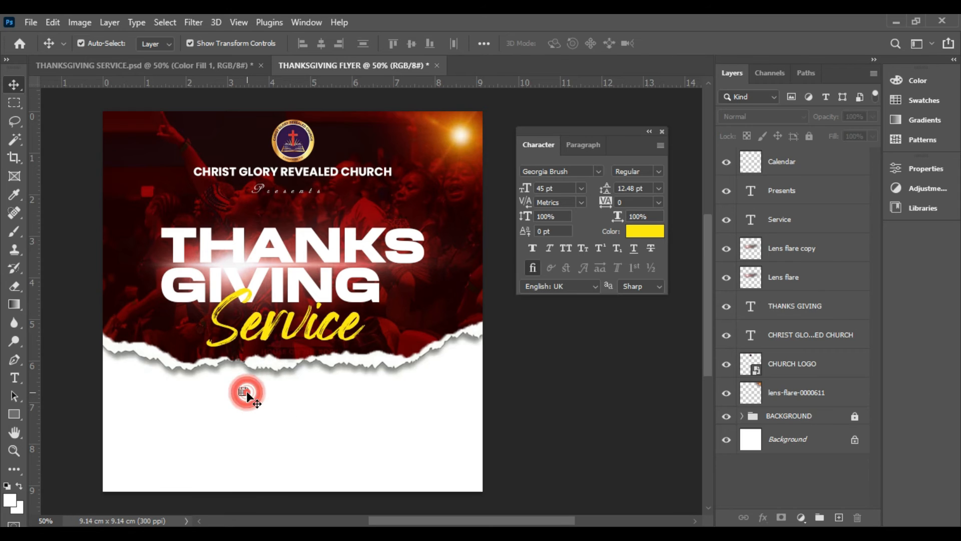
{"action": "left_click", "coordinate": [248, 386]}
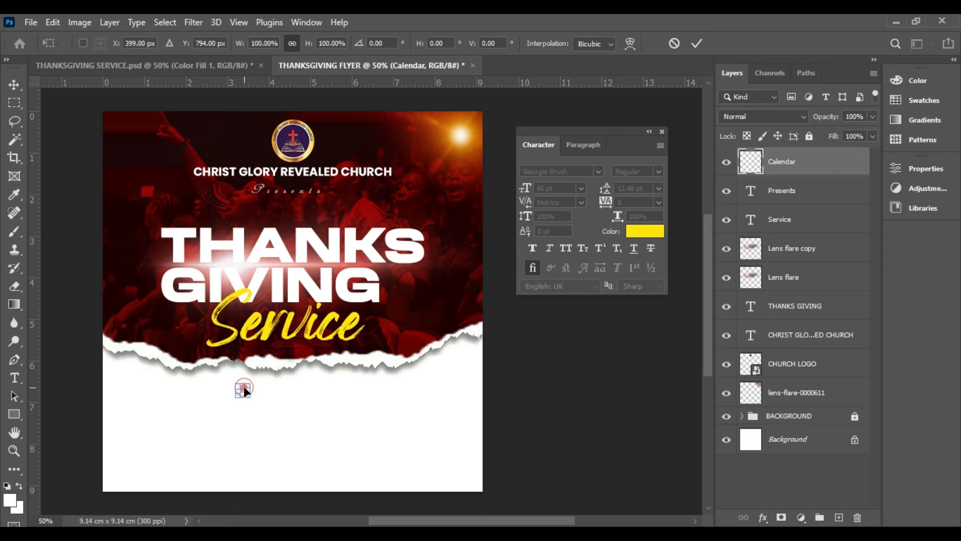
{"action": "key", "text": "Return"}
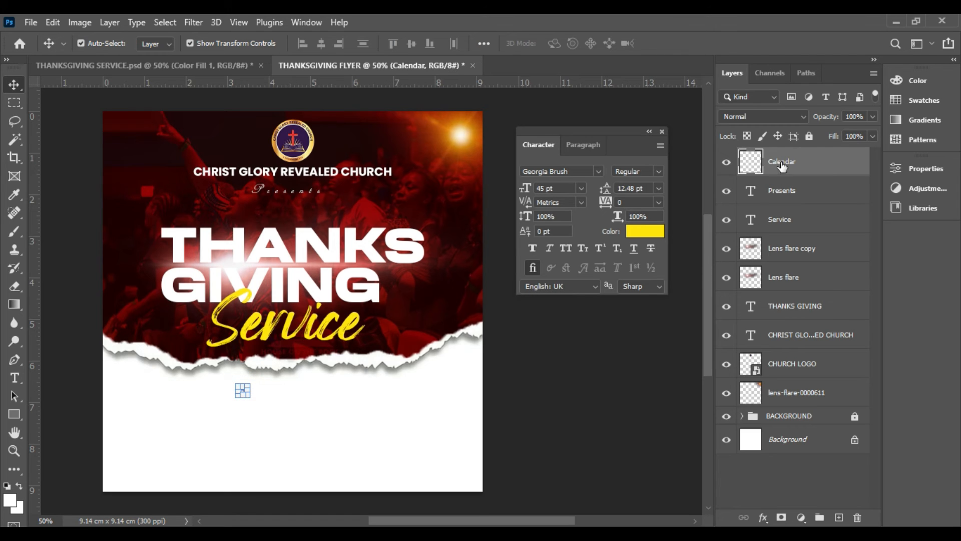
Apply a Color Overlay to the Calendar layer in dark red 370201 sampled from the flyer background, leaving no layer selected
{"action": "left_click", "coordinate": [826, 155]}
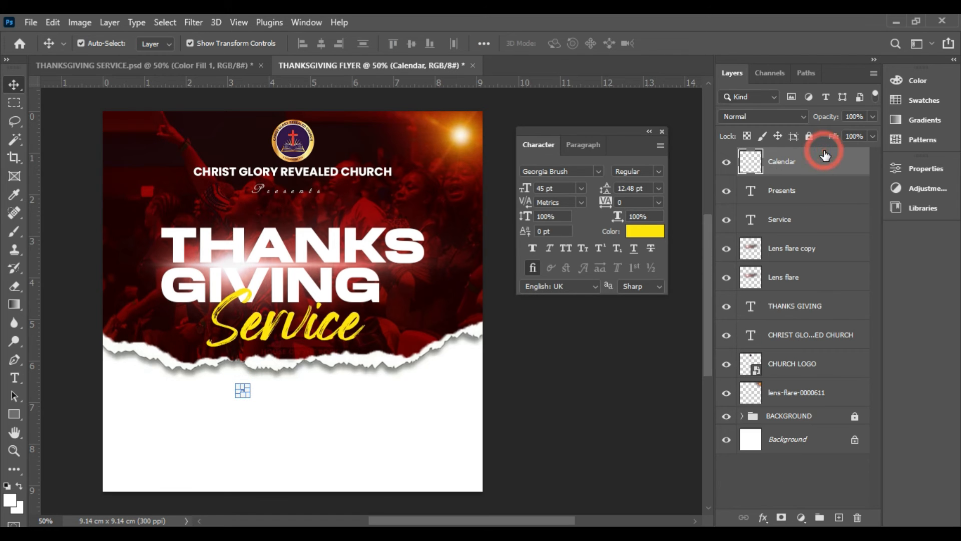
{"action": "left_click", "coordinate": [763, 521]}
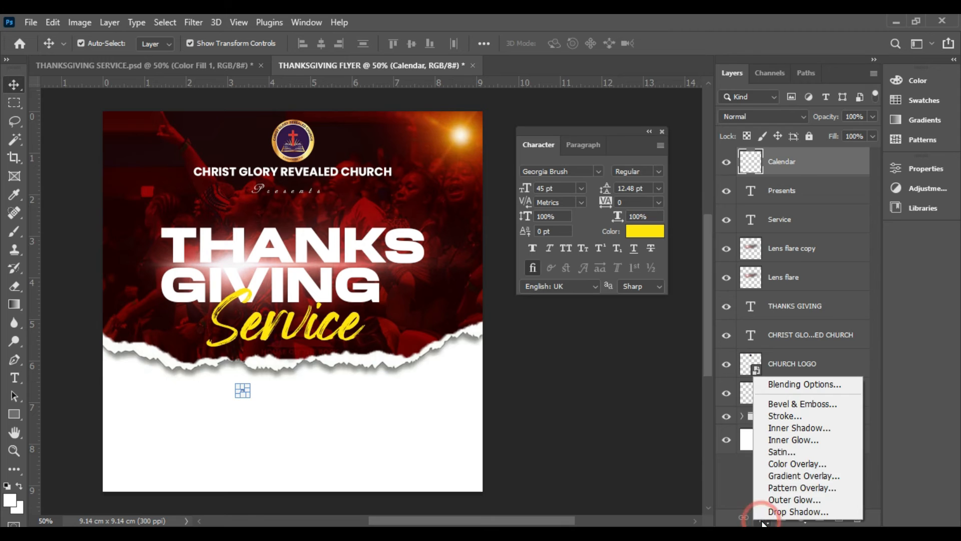
{"action": "left_click", "coordinate": [777, 463]}
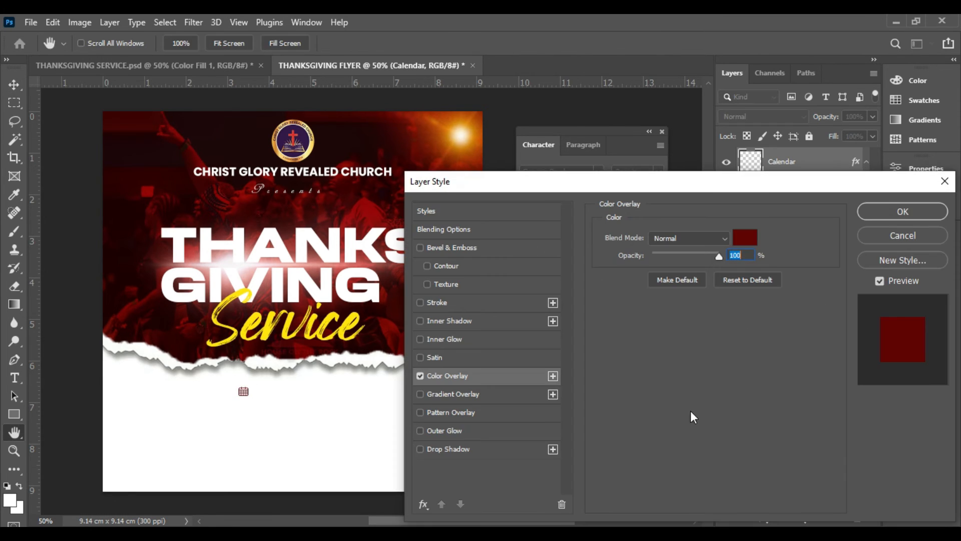
{"action": "left_click", "coordinate": [745, 237]}
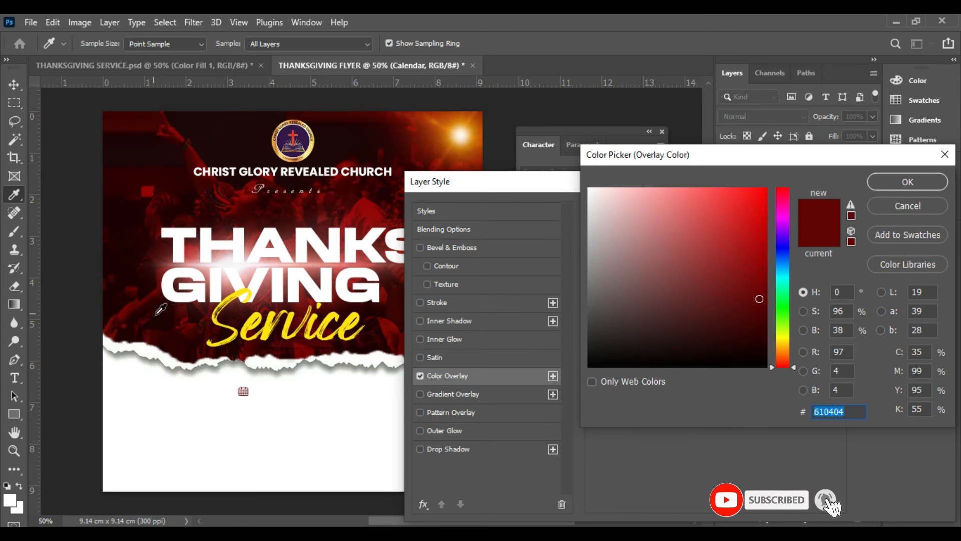
{"action": "left_click", "coordinate": [178, 332]}
{"action": "left_click", "coordinate": [176, 160]}
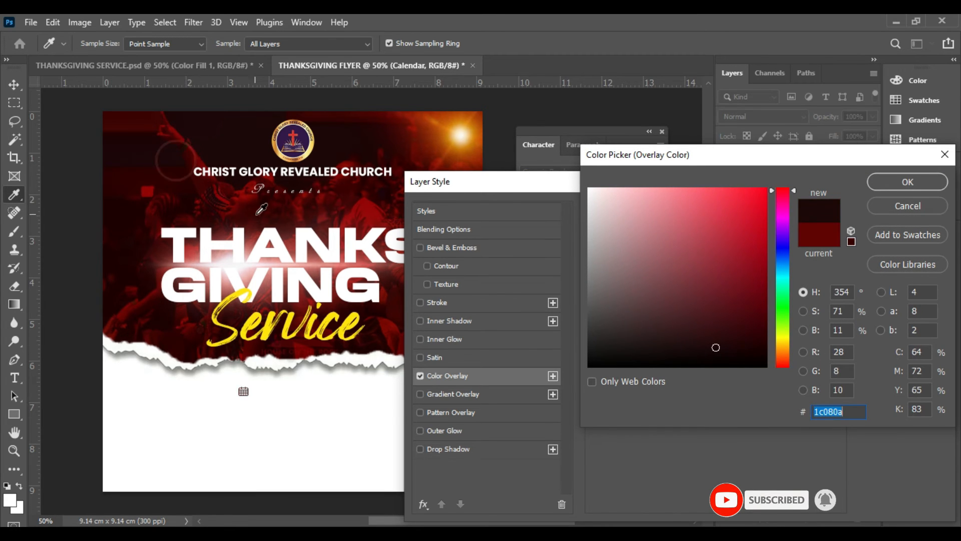
{"action": "left_click", "coordinate": [255, 211]}
{"action": "left_click", "coordinate": [254, 210]}
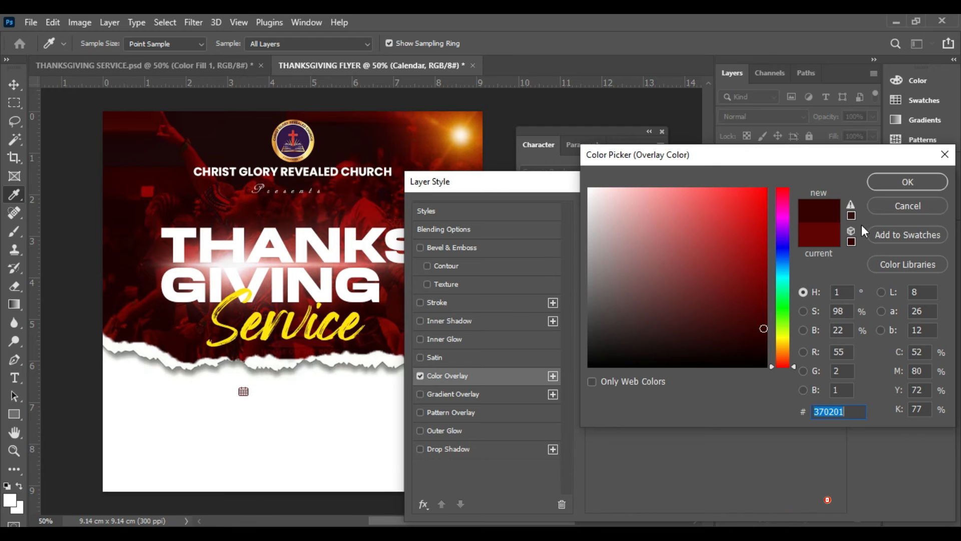
{"action": "left_click", "coordinate": [898, 182]}
{"action": "left_click", "coordinate": [901, 211]}
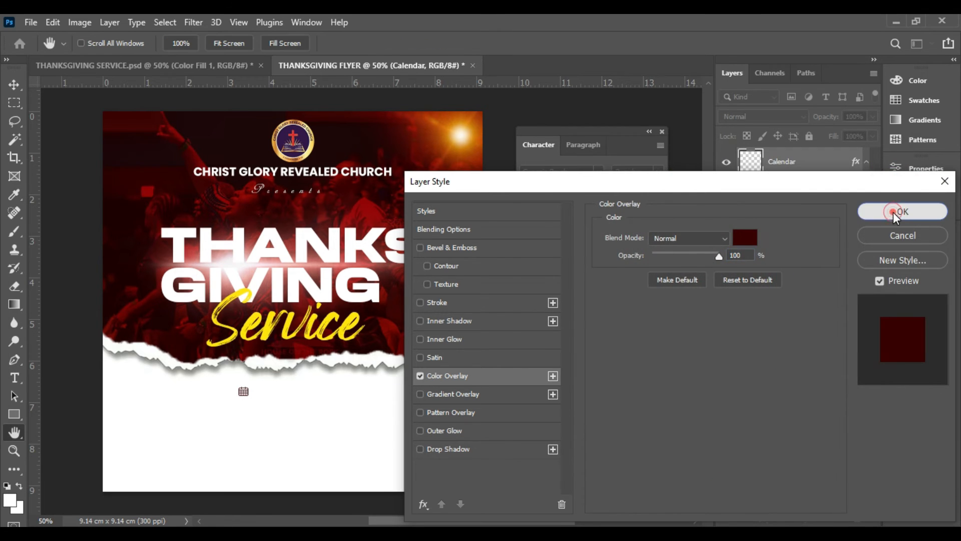
{"action": "left_click", "coordinate": [295, 400]}
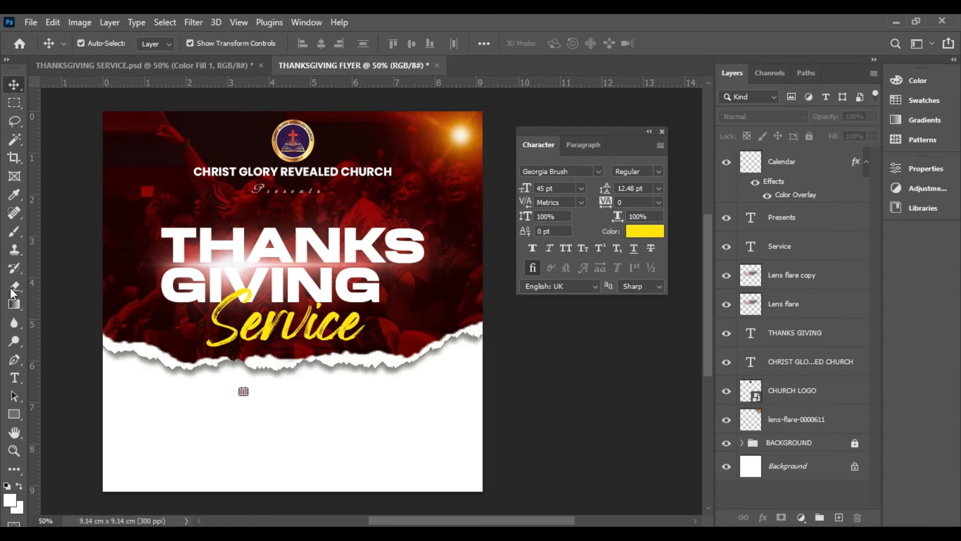
Set the Type tool's text colour to dark red 5f0101, sampled from the flyer's red background
{"action": "left_click", "coordinate": [17, 378]}
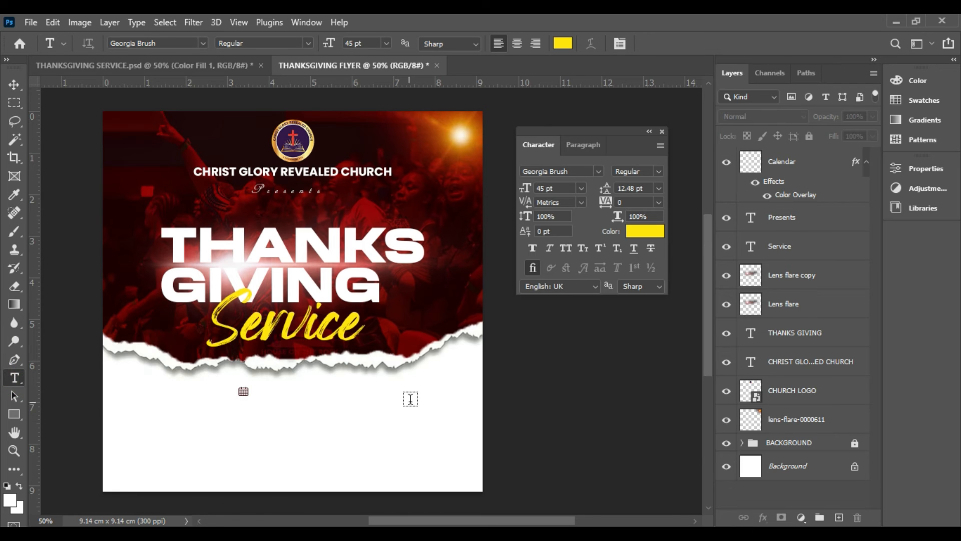
{"action": "left_click", "coordinate": [643, 234]}
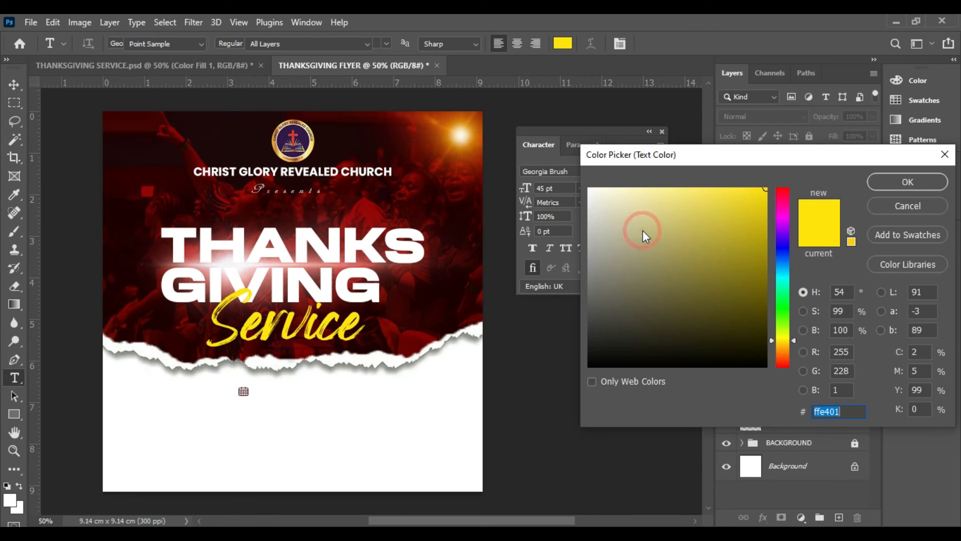
{"action": "left_click", "coordinate": [412, 332]}
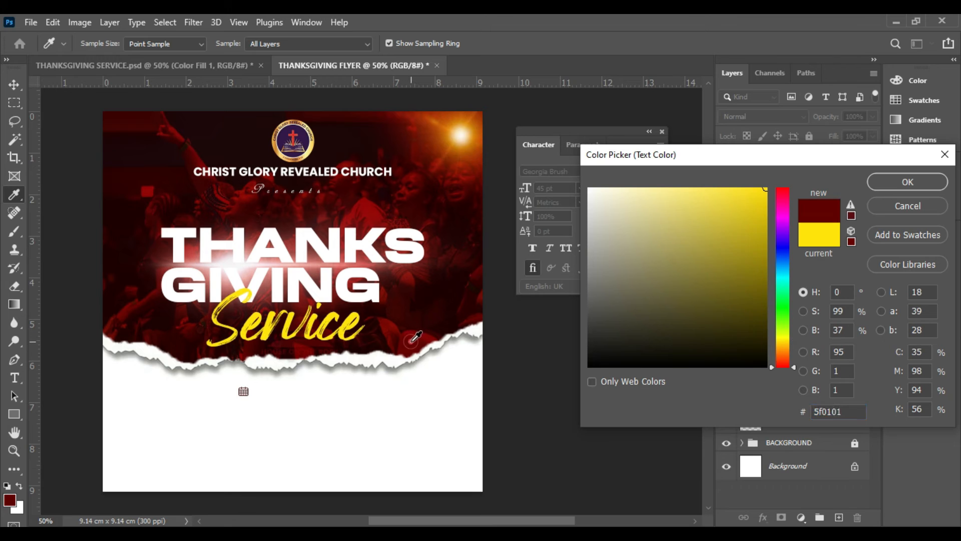
{"action": "left_click", "coordinate": [905, 184]}
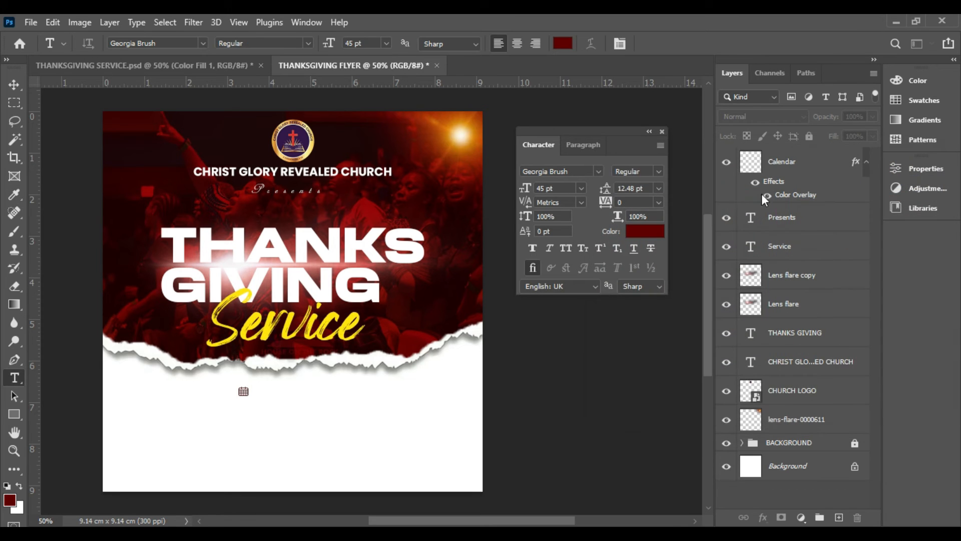
Set the new text's font to Poppins Regular at 11 pt with Auto leading
{"action": "left_click", "coordinate": [598, 172]}
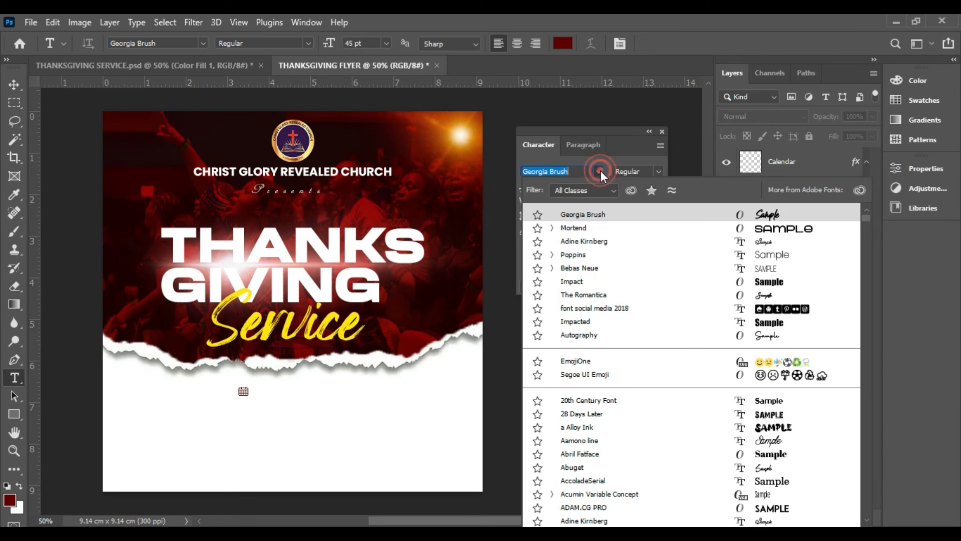
{"action": "left_click", "coordinate": [578, 254]}
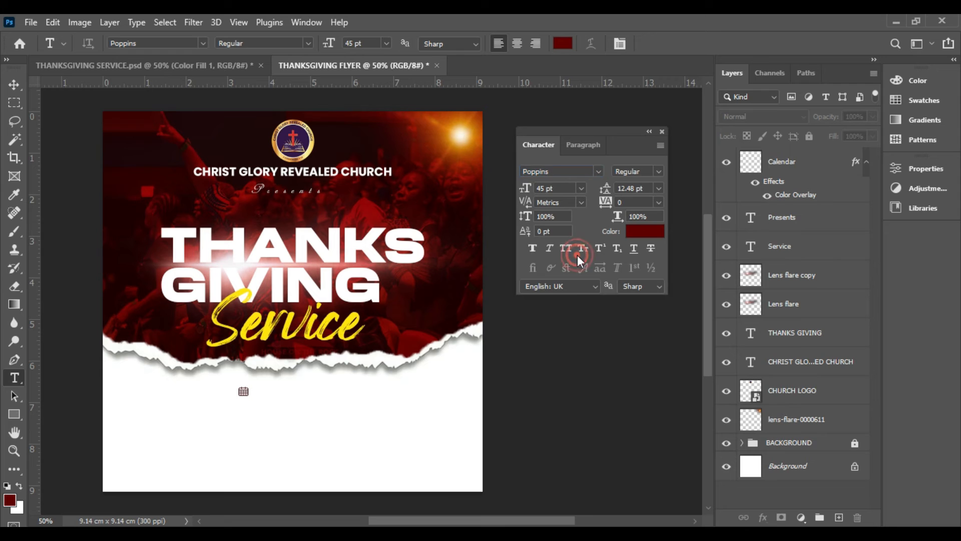
{"action": "left_click", "coordinate": [581, 190]}
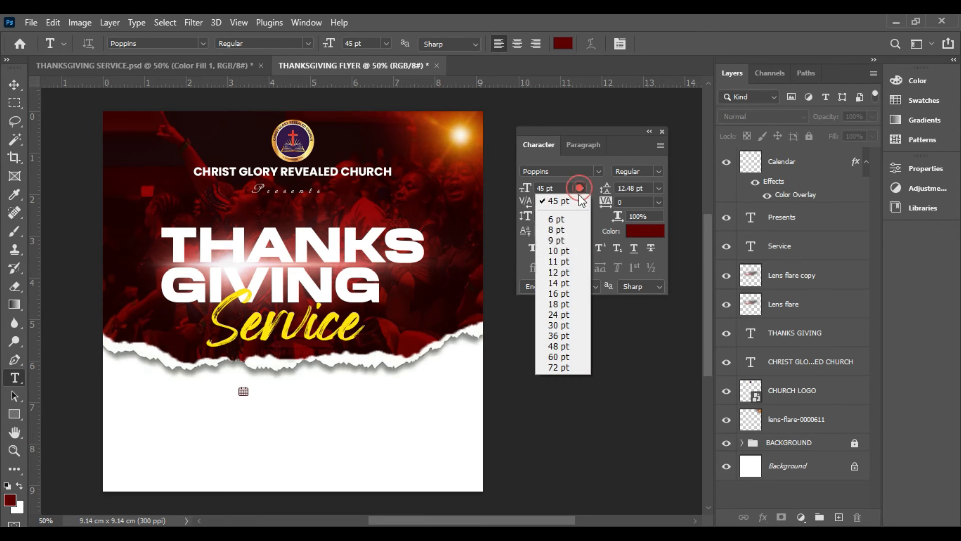
{"action": "left_click", "coordinate": [566, 262]}
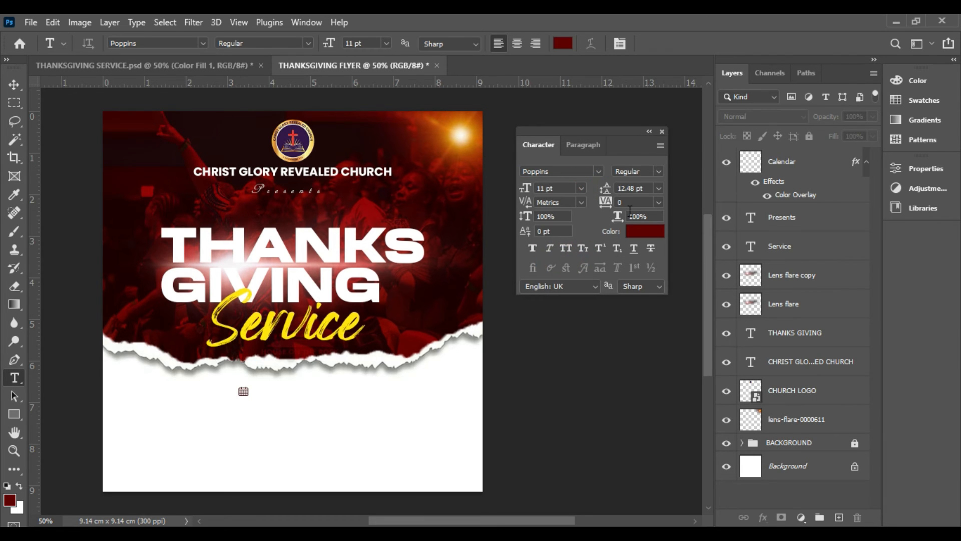
{"action": "left_click", "coordinate": [658, 188]}
{"action": "left_click", "coordinate": [640, 197]}
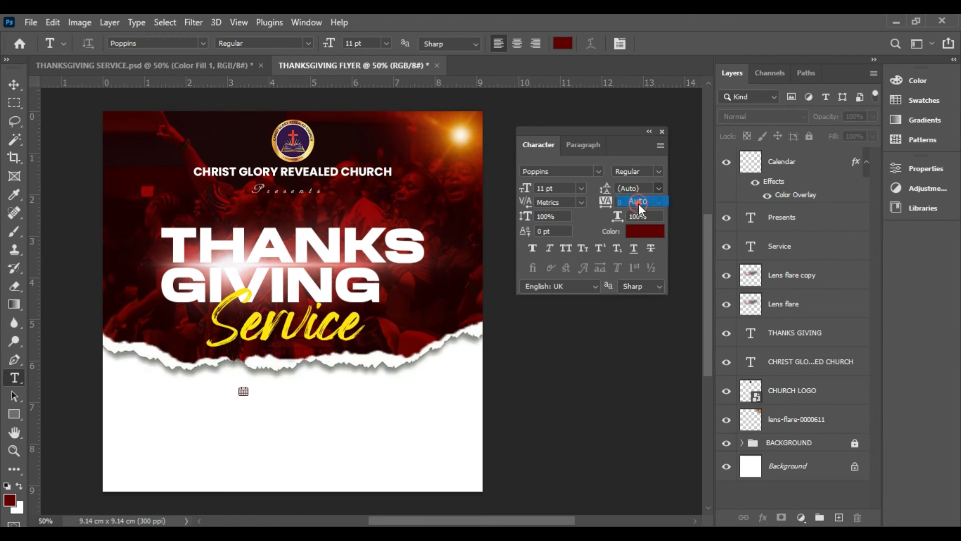
Add the text "Sunday 24th July, 2022" beside the calendar icon in the white area
{"action": "left_click", "coordinate": [272, 392]}
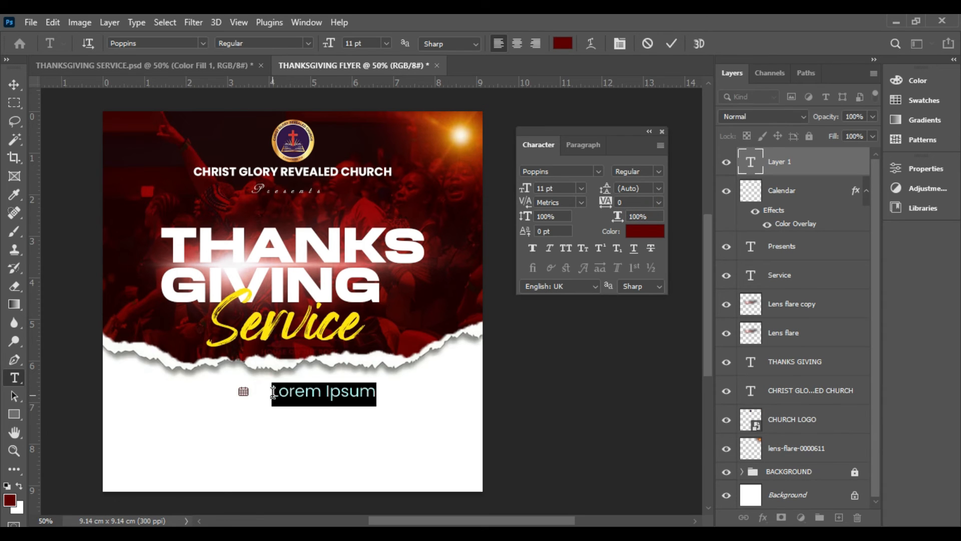
{"action": "type", "text": "Su"}
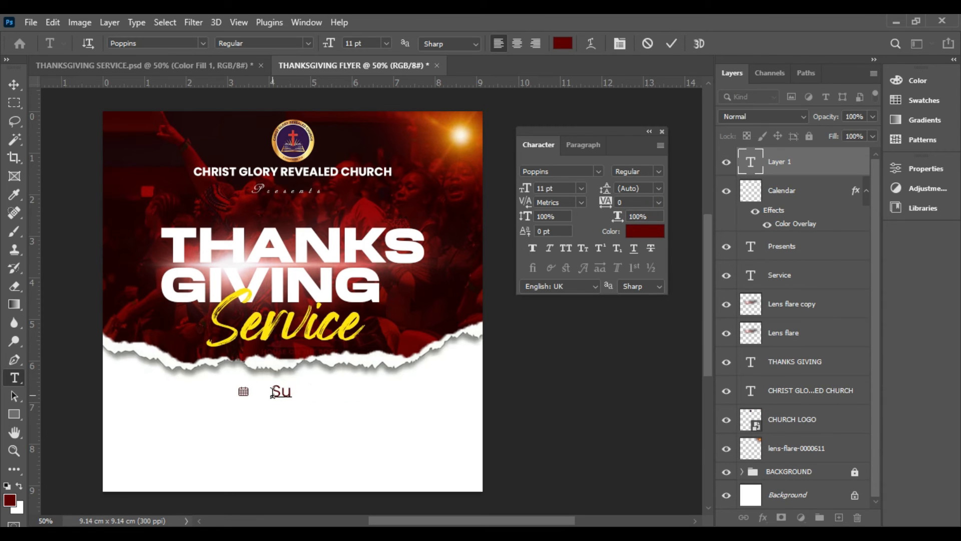
{"action": "type", "text": "nday 24th"}
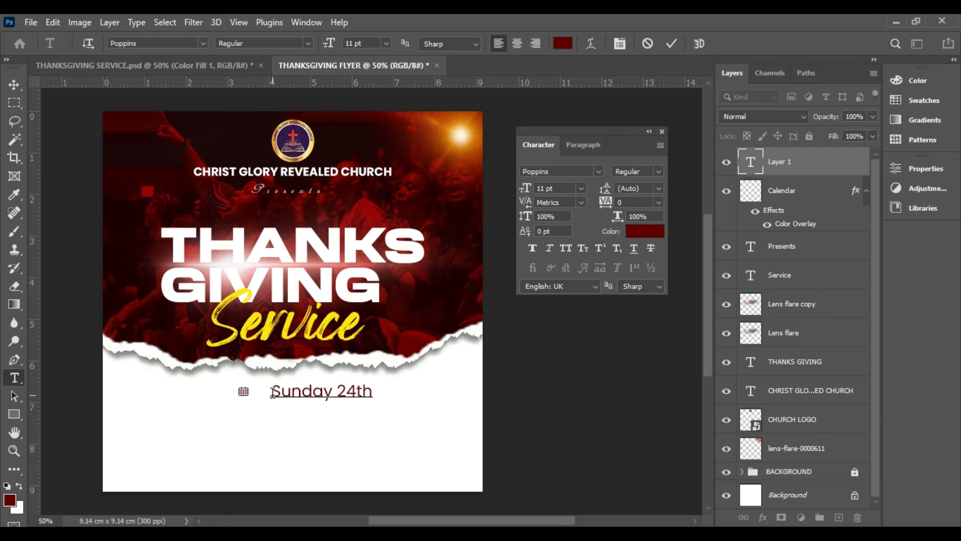
{"action": "type", "text": " J "}
{"action": "type", "text": "l "}
{"action": "type", "text": ", 2022"}
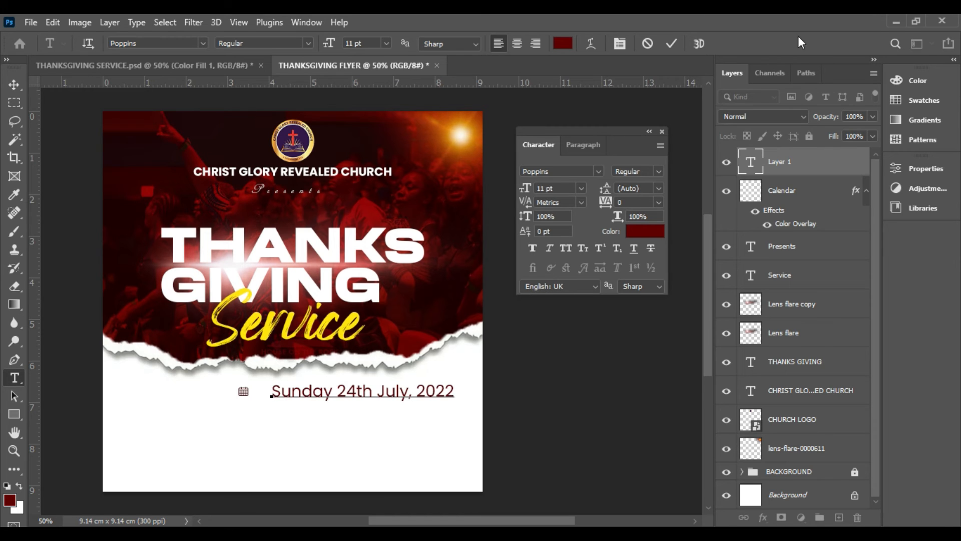
{"action": "left_click", "coordinate": [669, 43]}
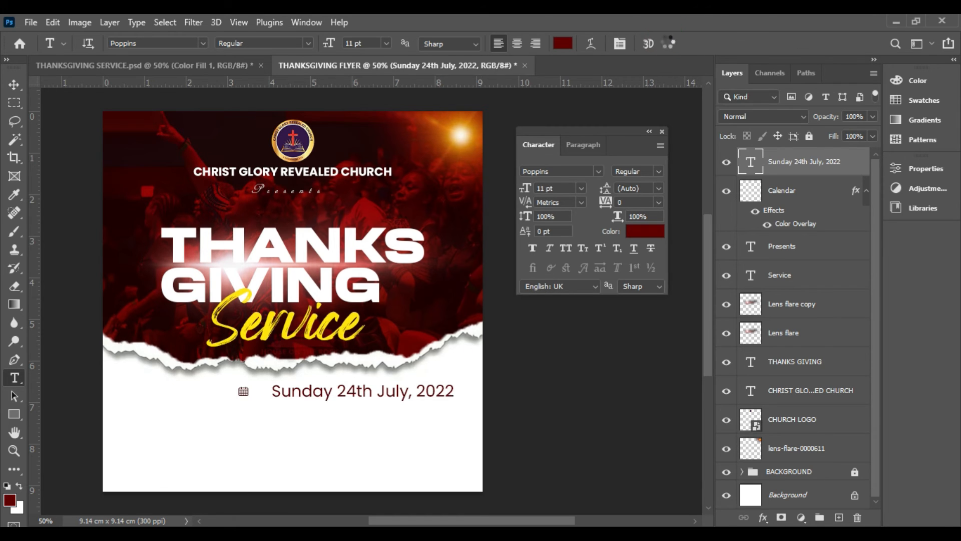
Reduce the date text to 8 pt and then 7 pt, and place it near the flyer's centre line below the torn edge
{"action": "left_click", "coordinate": [581, 188]}
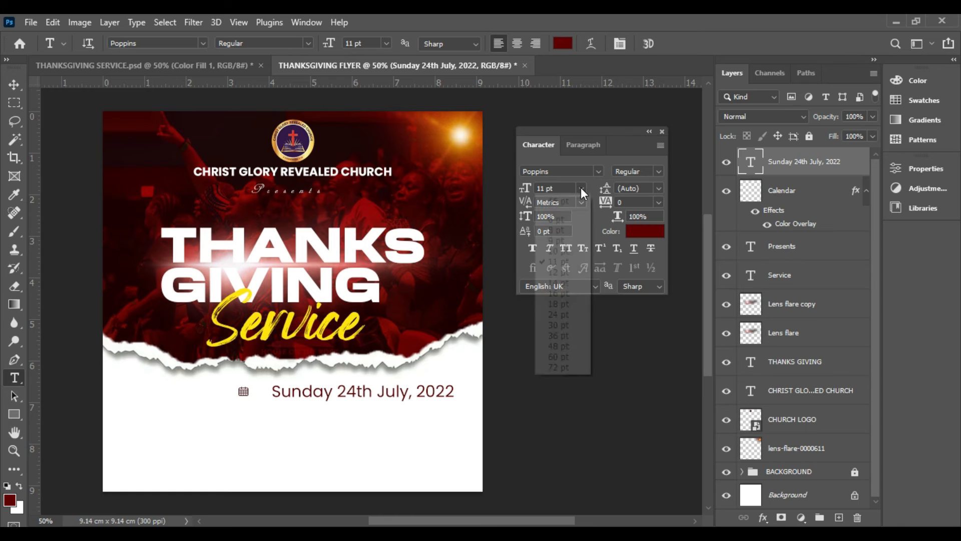
{"action": "left_click", "coordinate": [561, 234]}
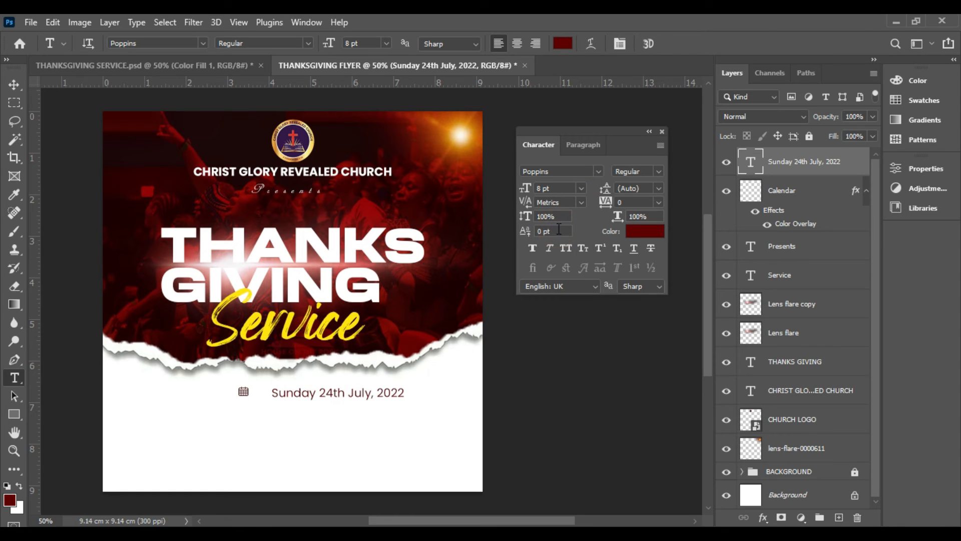
{"action": "left_click", "coordinate": [12, 85]}
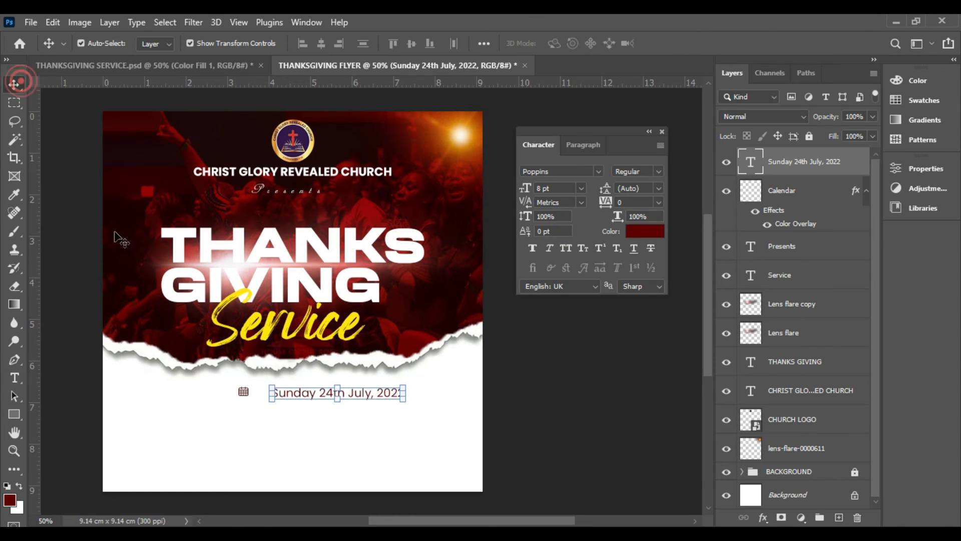
{"action": "left_click_drag", "start_coordinate": [372, 399], "coordinate": [306, 398]}
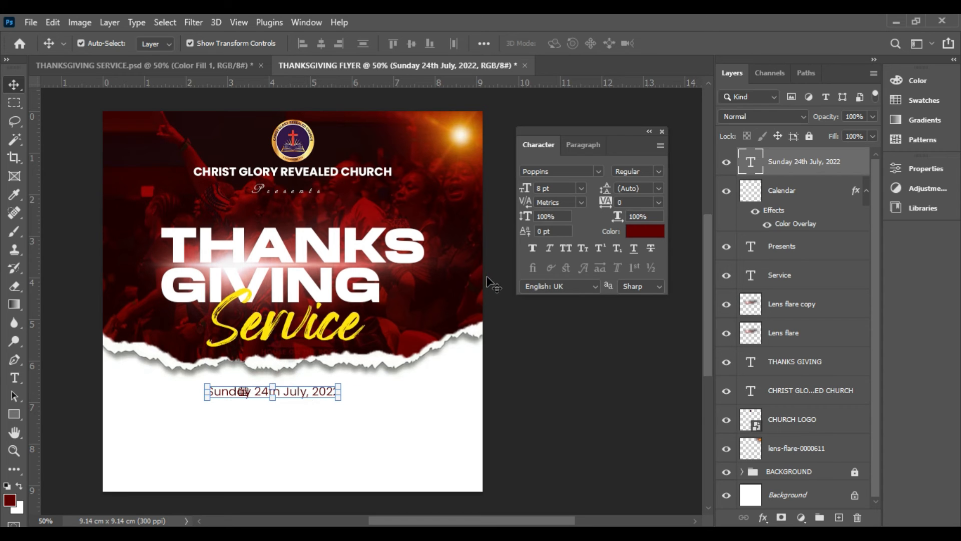
{"action": "double_click", "coordinate": [541, 189]}
{"action": "type", "text": "7"}
{"action": "key", "text": "Return"}
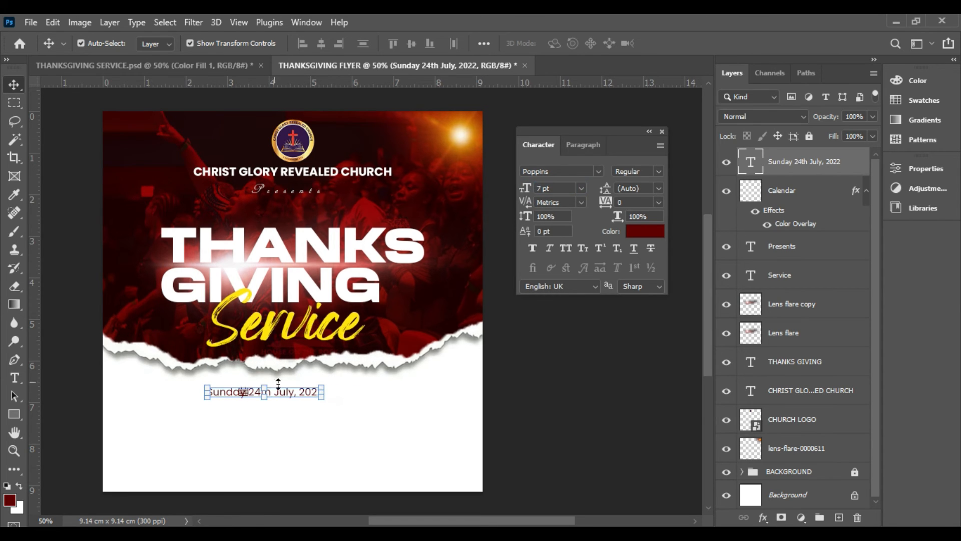
{"action": "left_click_drag", "start_coordinate": [296, 389], "coordinate": [317, 389]}
Set the date text's font style to Poppins Bold
{"action": "left_click", "coordinate": [659, 172]}
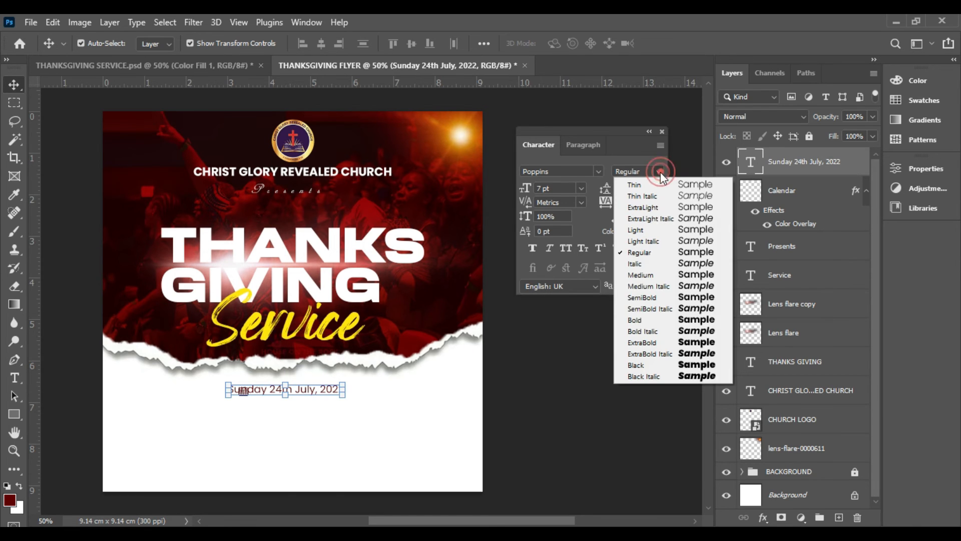
{"action": "left_click", "coordinate": [662, 317]}
{"action": "left_click", "coordinate": [566, 358]}
Reposition the calendar icon and the date text so they sit side by side at the same height below the torn edge
{"action": "left_click_drag", "start_coordinate": [244, 397], "coordinate": [297, 406]}
{"action": "mouse_move", "coordinate": [244, 391]}
{"action": "left_mouse_down"}
{"action": "mouse_move", "coordinate": [227, 392]}
{"action": "mouse_move", "coordinate": [237, 380]}
{"action": "mouse_move", "coordinate": [236, 393]}
{"action": "mouse_move", "coordinate": [231, 387]}
{"action": "left_mouse_up"}
{"action": "left_click", "coordinate": [285, 429]}
{"action": "key", "text": "ctrl+t"}
{"action": "key", "text": "Return"}
{"action": "left_click_drag", "start_coordinate": [326, 405], "coordinate": [291, 393]}
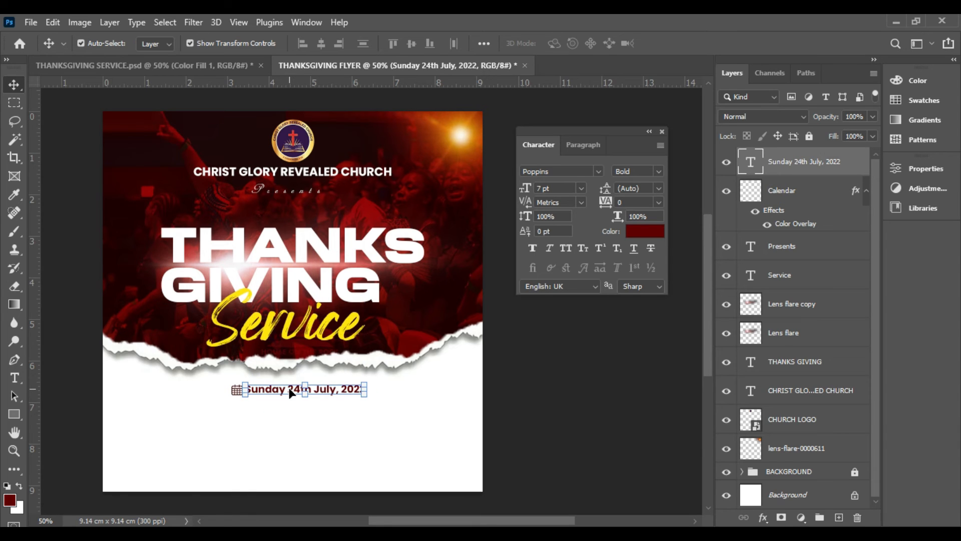
{"action": "key", "text": "Down"}
{"action": "key", "text": "Down"}
{"action": "key", "text": "Down"}
{"action": "key", "text": "Down"}
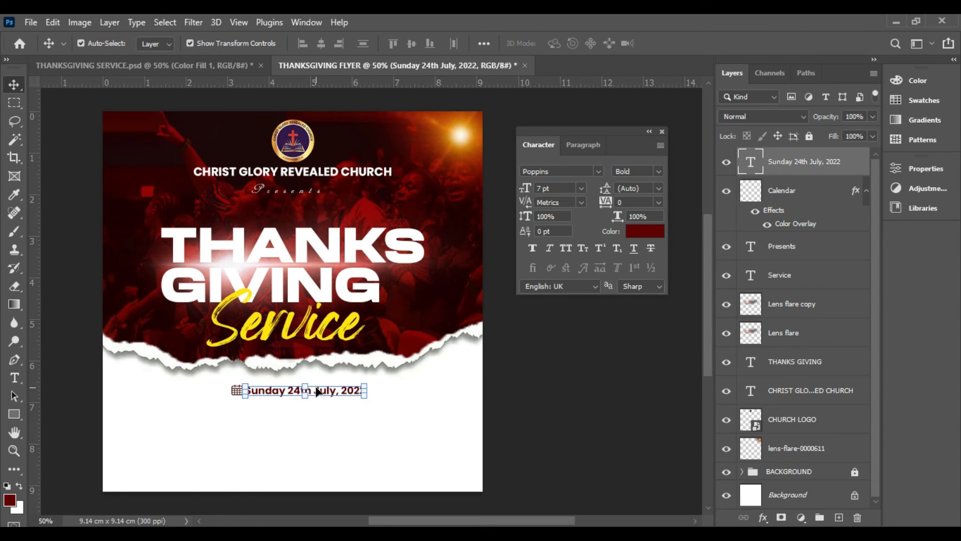
Select the date text and the Calendar layer together and shift them left beneath the Service title
{"action": "key", "text": "ctrl"}
{"action": "left_click", "coordinate": [786, 202], "text": "ctrl"}
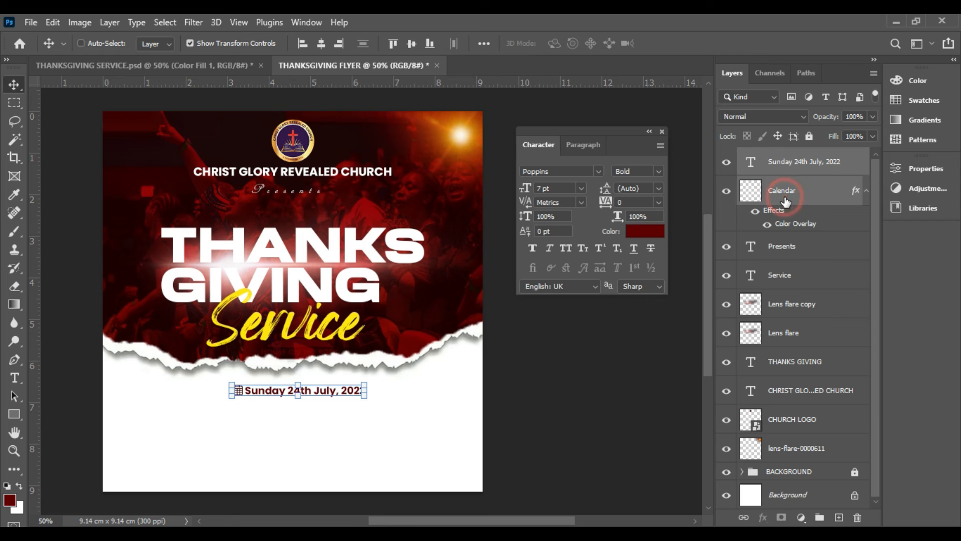
{"action": "key", "text": "Left"}
{"action": "key", "text": "Left"}
{"action": "key", "text": "Left"}
{"action": "key", "text": "Left"}
{"action": "key", "text": "Left"}
{"action": "key", "text": "Left"}
{"action": "key", "text": "Left"}
{"action": "key", "text": "Left"}
{"action": "key", "text": "Left"}
{"action": "key", "text": "Left"}
{"action": "key", "text": "Left"}
{"action": "key", "text": "Left"}
{"action": "key", "text": "Left"}
{"action": "key", "text": "Left"}
{"action": "key", "text": "Left"}
{"action": "key", "text": "Left"}
{"action": "key", "text": "Left"}
{"action": "key", "text": "Left"}
{"action": "key", "text": "Left"}
{"action": "key", "text": "Left"}
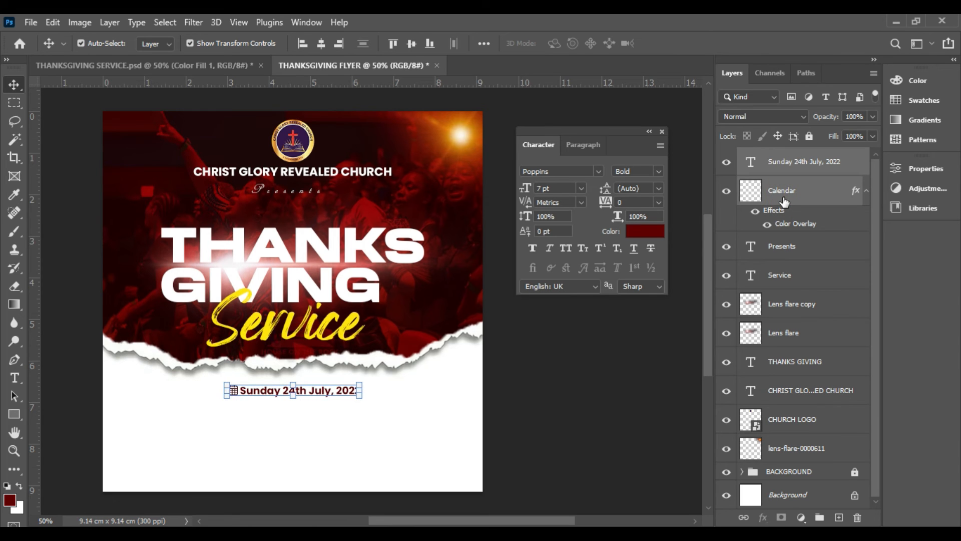
{"action": "key", "text": "Left"}
{"action": "key", "text": "Left"}
{"action": "key", "text": "Left"}
{"action": "key", "text": "Left"}
{"action": "key", "text": "Left"}
{"action": "key", "text": "Left"}
{"action": "key", "text": "Left"}
{"action": "key", "text": "Left"}
{"action": "key", "text": "Left"}
{"action": "key", "text": "Left"}
{"action": "key", "text": "Left"}
{"action": "key", "text": "Left"}
{"action": "key", "text": "Left"}
{"action": "key", "text": "Left"}
{"action": "key", "text": "Left"}
{"action": "key", "text": "Left"}
{"action": "key", "text": "Left"}
{"action": "key", "text": "Left"}
{"action": "key", "text": "Left"}
{"action": "key", "text": "Left"}
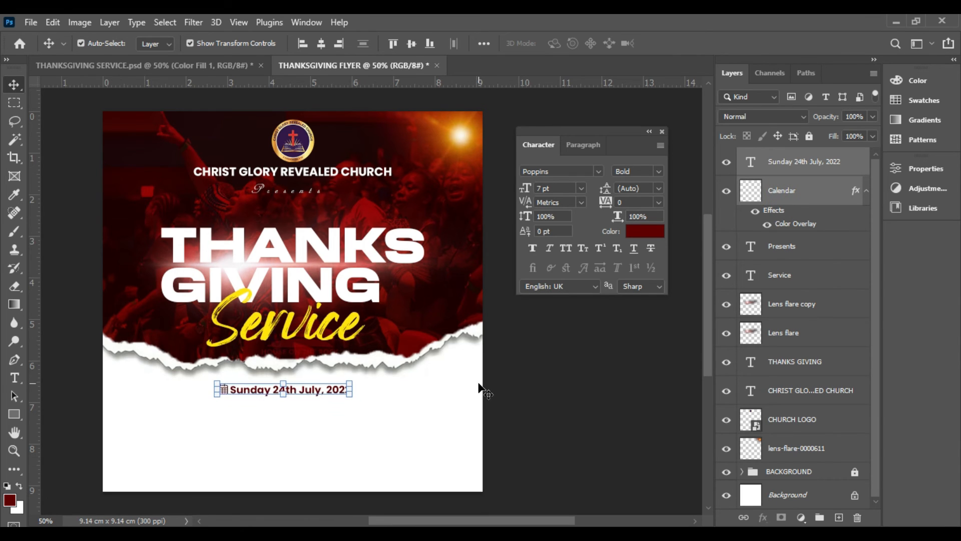
{"action": "left_click", "coordinate": [530, 397]}
Duplicate the date text and place the copy directly below the original in the white area
{"action": "left_click", "coordinate": [313, 391]}
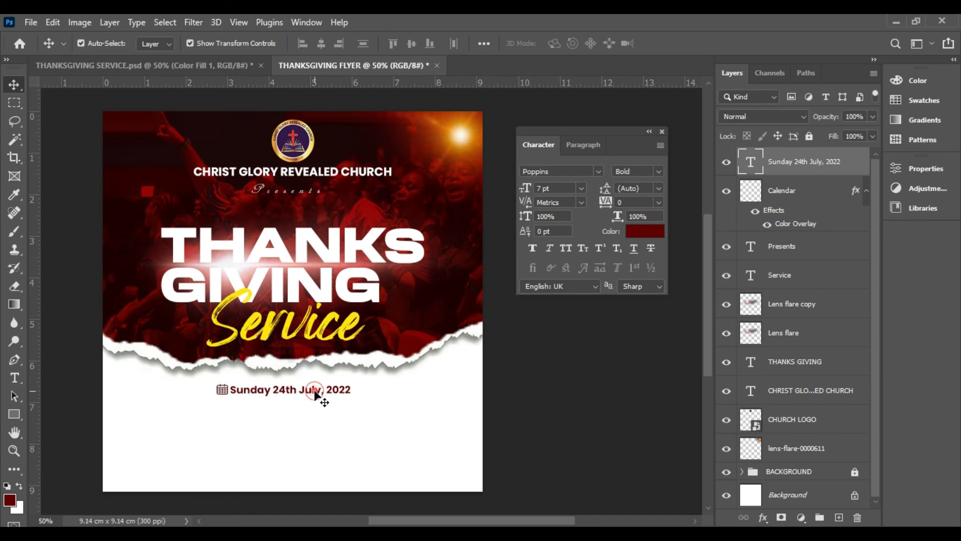
{"action": "key", "text": "ctrl+j"}
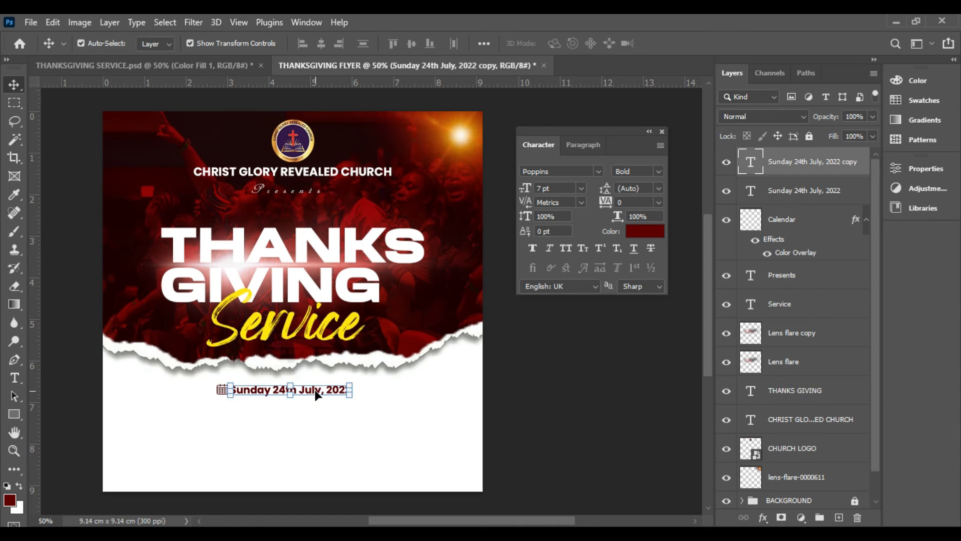
{"action": "left_click_drag", "start_coordinate": [317, 395], "coordinate": [318, 425]}
Replace the copied date text with "CHRIST GLORY REVEALED CHURCH"
{"action": "double_click", "coordinate": [318, 425]}
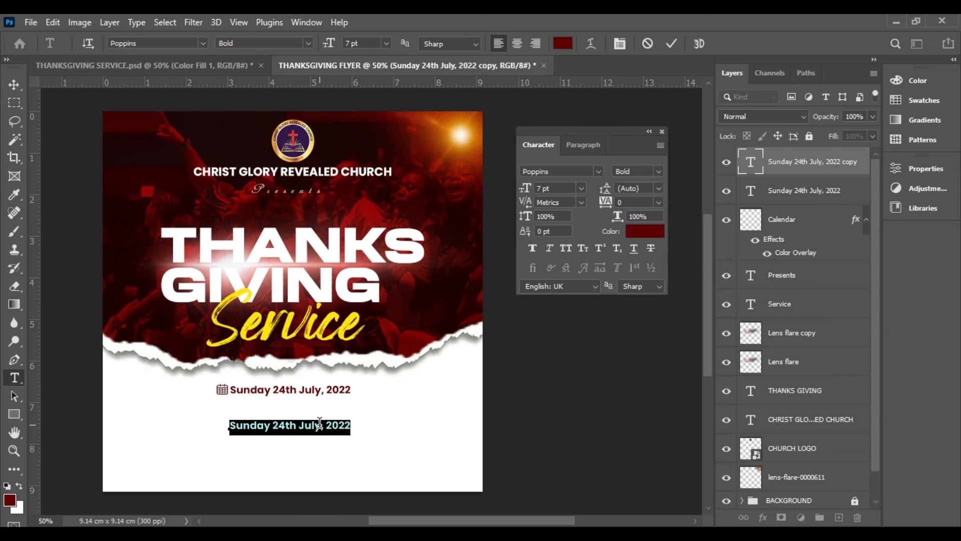
{"action": "type", "text": "CHRIST"}
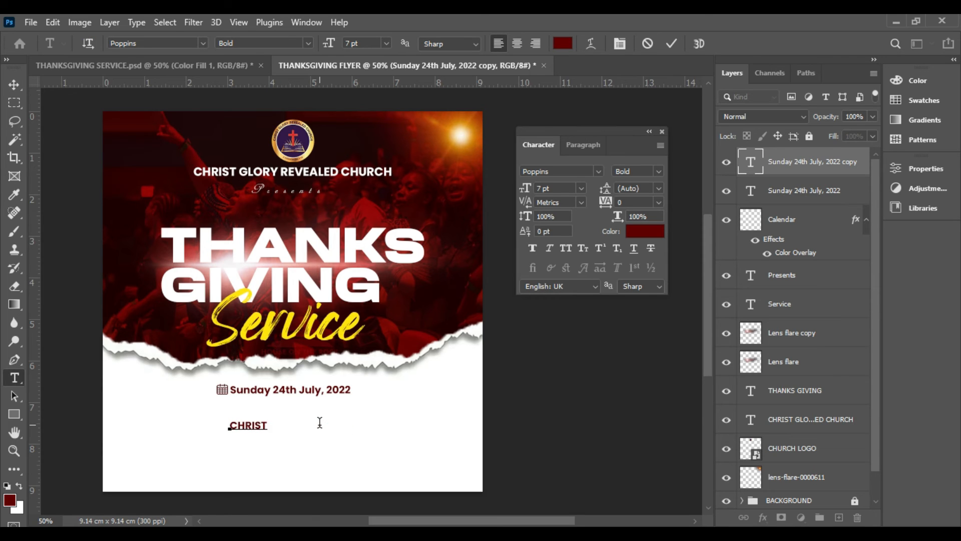
{"action": "type", "text": " GLORY REVEALED CHURCH"}
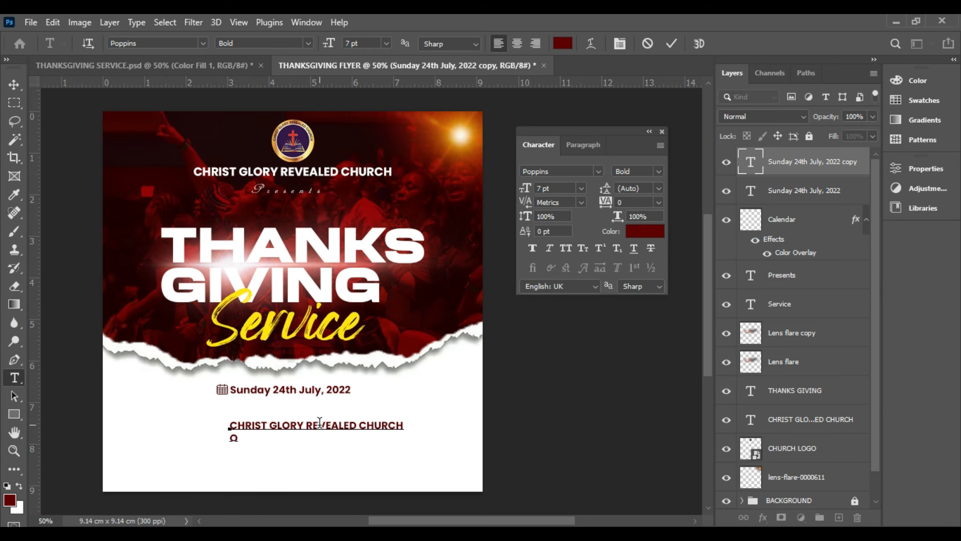
Add a second line reading "OPPOSITE ELMINA STATION" under the church name in the venue text
{"action": "type", "text": "OOPP"}
{"action": "key", "text": "BackSpace"}
{"action": "key", "text": "BackSpace"}
{"action": "key", "text": "BackSpace"}
{"action": "type", "text": "PPOSITE ELMINA"}
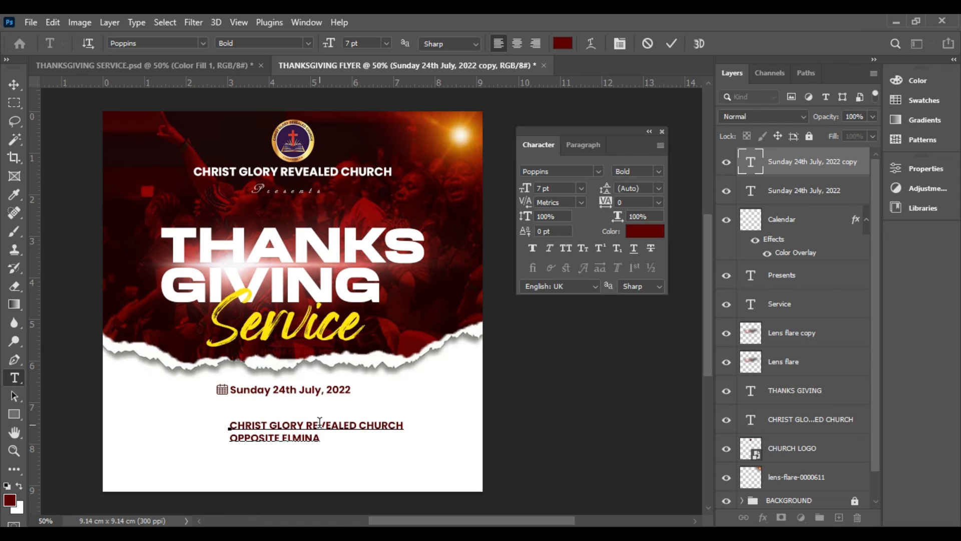
{"action": "type", "text": " FILLING STA"}
{"action": "key", "text": "BackSpace"}
{"action": "key", "text": "BackSpace"}
{"action": "key", "text": "BackSpace"}
{"action": "key", "text": "BackSpace"}
{"action": "key", "text": "BackSpace"}
{"action": "key", "text": "BackSpace"}
{"action": "key", "text": "BackSpace"}
{"action": "type", "text": "TIO"}
Centre-align both lines of the venue text
{"action": "left_click_drag", "start_coordinate": [376, 438], "coordinate": [167, 402]}
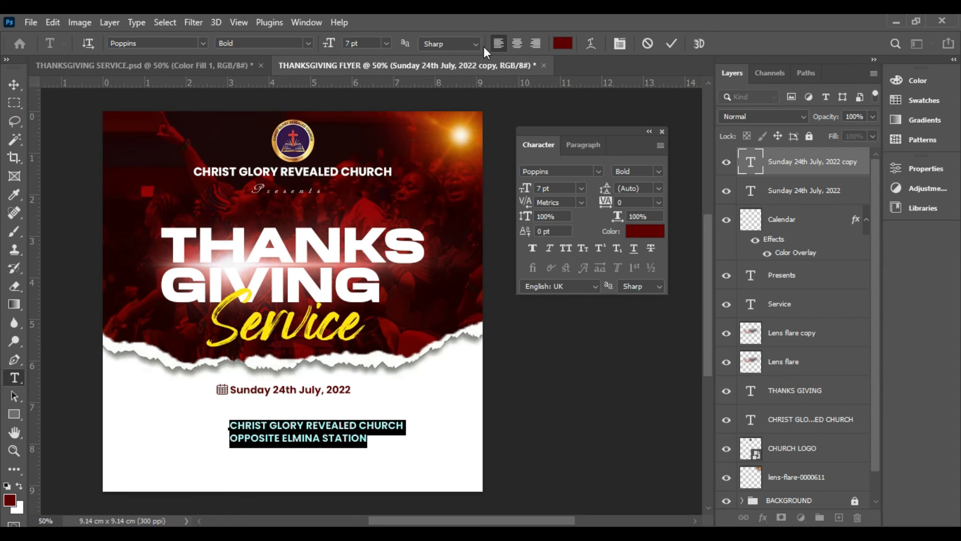
{"action": "left_click", "coordinate": [518, 43]}
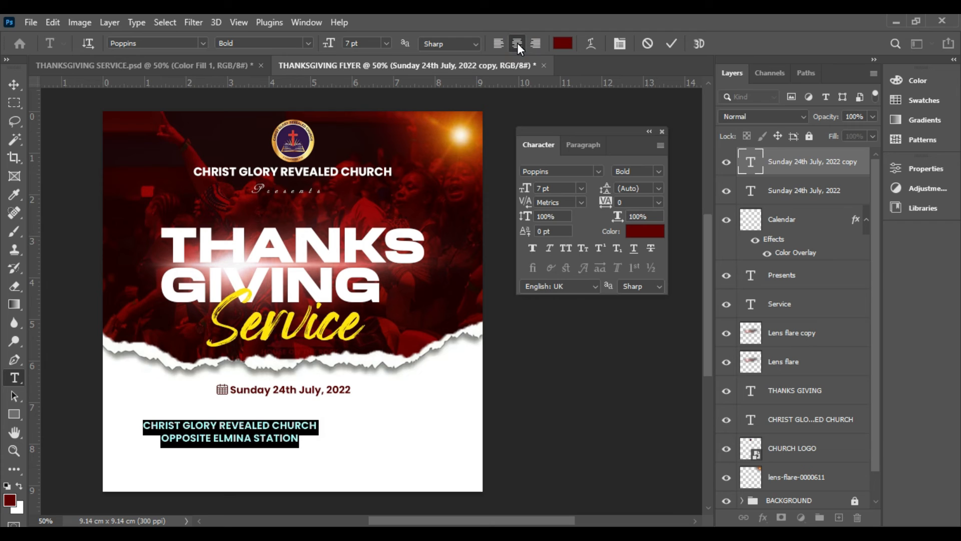
{"action": "left_click", "coordinate": [275, 427]}
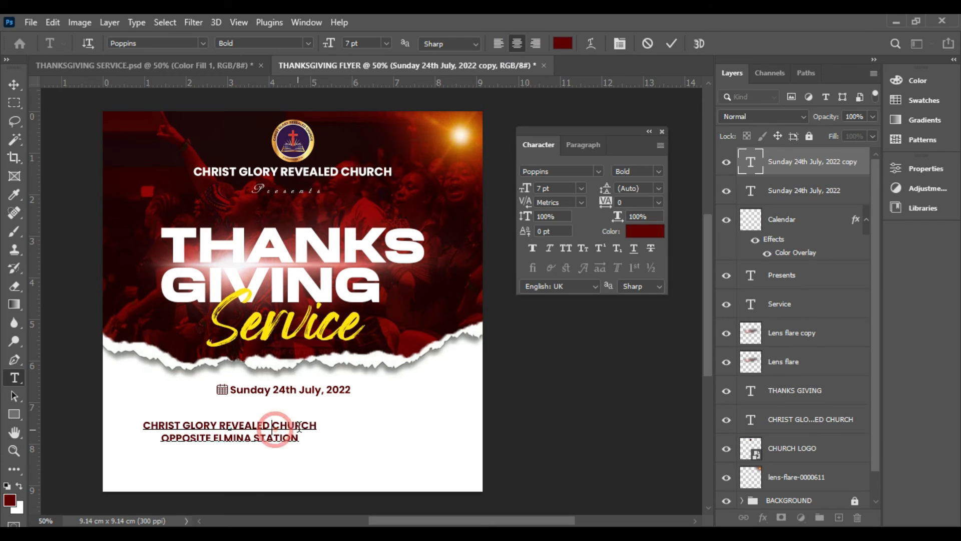
Set the venue text's church name line to Poppins Regular and move the two-line block beneath the date
{"action": "left_click_drag", "start_coordinate": [318, 426], "coordinate": [142, 426]}
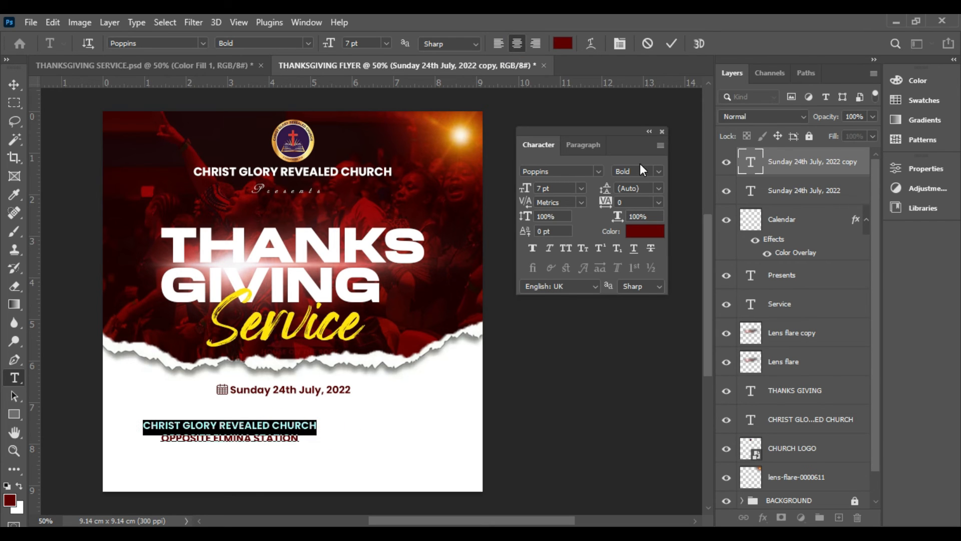
{"action": "left_click", "coordinate": [297, 426]}
{"action": "left_click_drag", "start_coordinate": [337, 431], "coordinate": [119, 425]}
{"action": "left_click", "coordinate": [297, 428]}
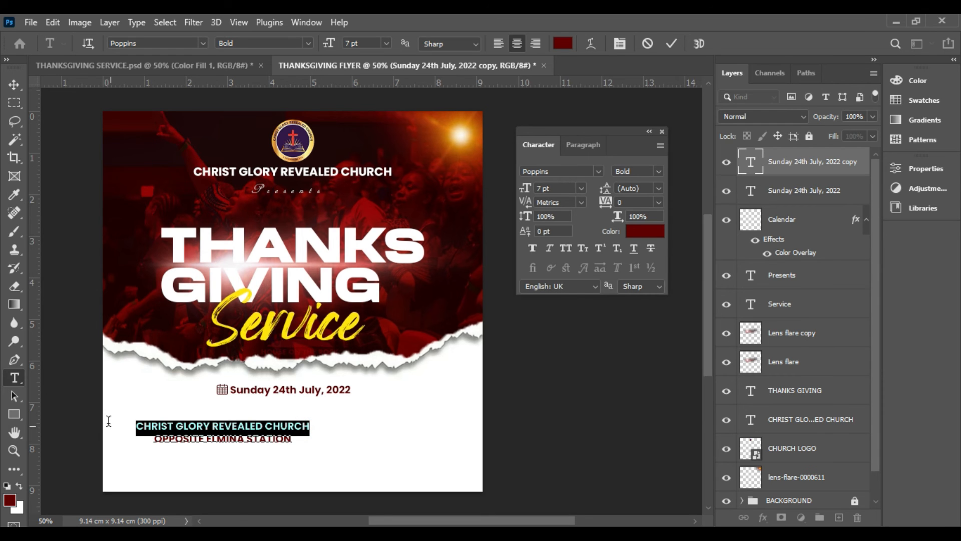
{"action": "left_click", "coordinate": [659, 172]}
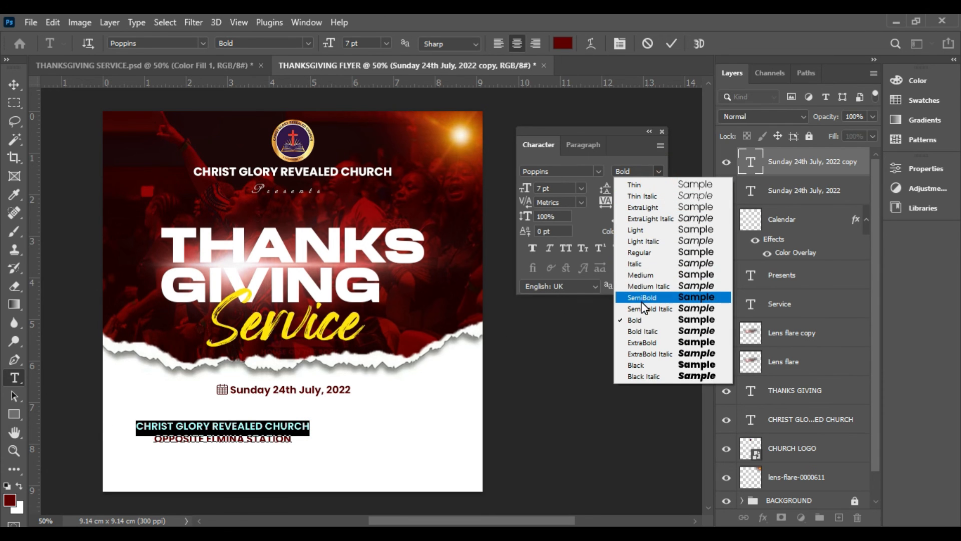
{"action": "left_click", "coordinate": [645, 252]}
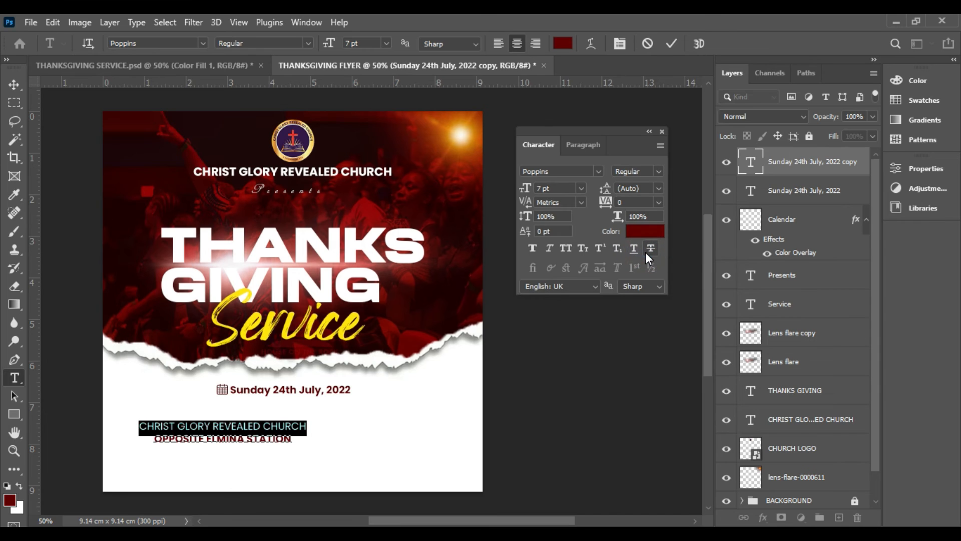
{"action": "left_click", "coordinate": [672, 43]}
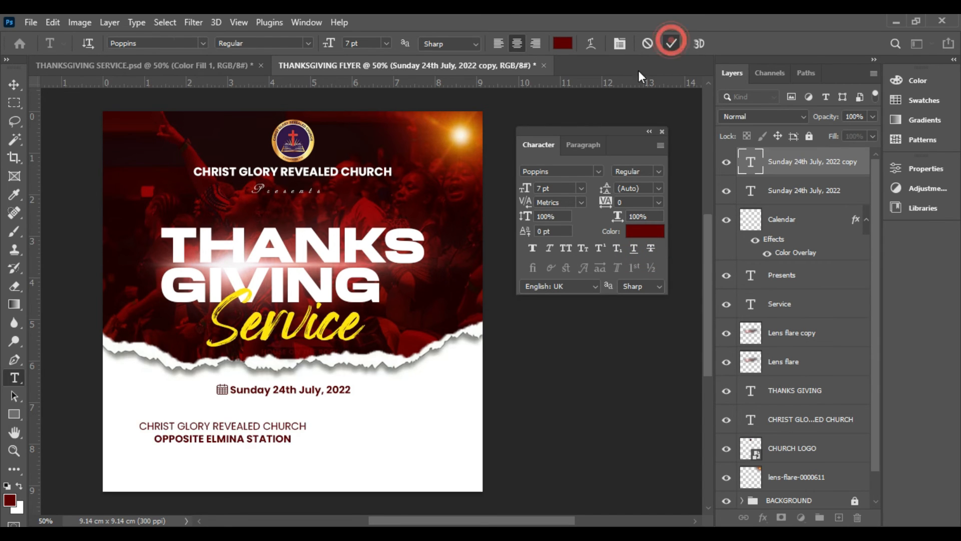
{"action": "key", "text": "v"}
{"action": "left_click_drag", "start_coordinate": [261, 438], "coordinate": [320, 436]}
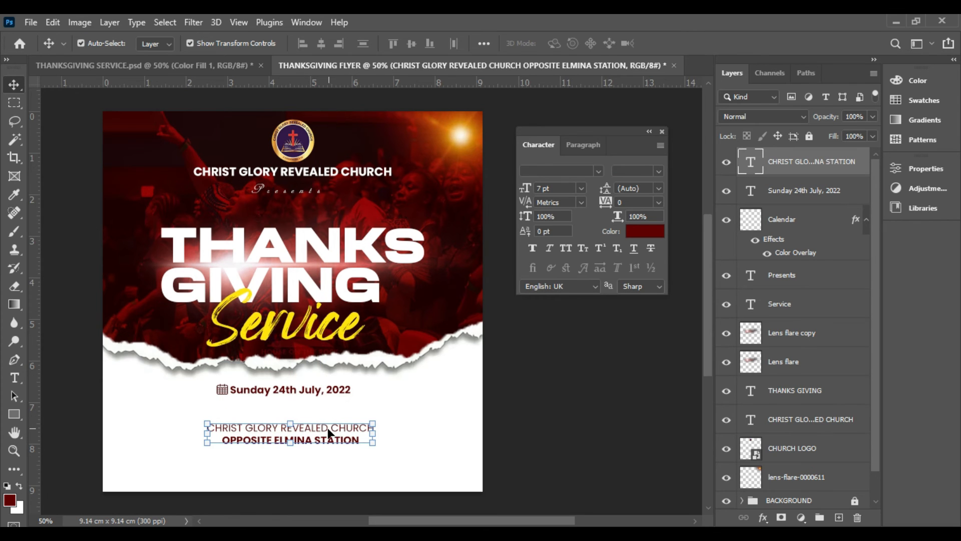
Enlarge the venue text's church name line to 8 pt and move the block up closer to the date
{"action": "double_click", "coordinate": [351, 430]}
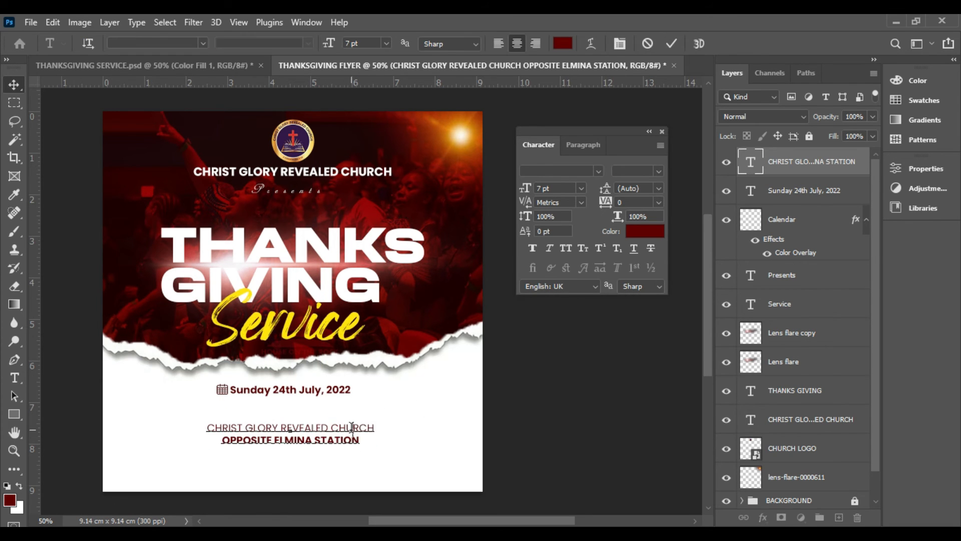
{"action": "left_click_drag", "start_coordinate": [381, 426], "coordinate": [149, 422]}
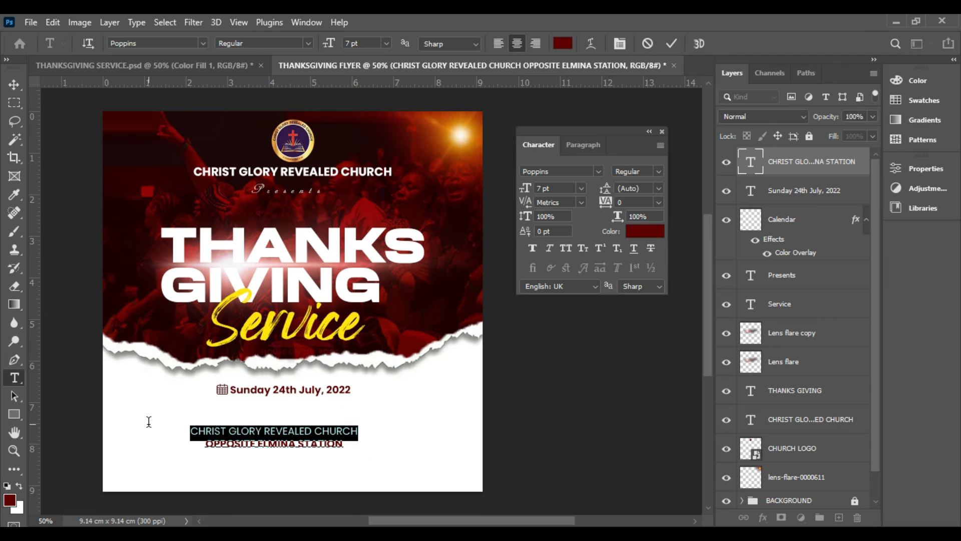
{"action": "left_click", "coordinate": [581, 188]}
{"action": "left_click", "coordinate": [568, 232]}
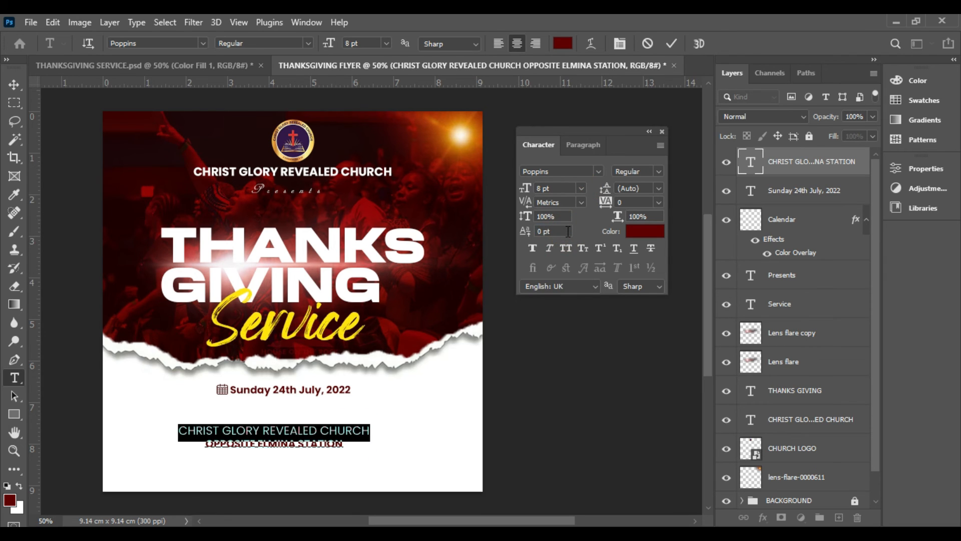
{"action": "left_click", "coordinate": [669, 46]}
{"action": "key", "text": "v"}
{"action": "mouse_move", "coordinate": [309, 446]}
{"action": "left_mouse_down"}
{"action": "mouse_move", "coordinate": [322, 431]}
{"action": "mouse_move", "coordinate": [307, 438]}
{"action": "mouse_move", "coordinate": [311, 429]}
{"action": "mouse_move", "coordinate": [331, 434]}
{"action": "mouse_move", "coordinate": [321, 434]}
{"action": "left_mouse_up"}
{"action": "left_click", "coordinate": [533, 423]}
{"action": "left_click", "coordinate": [265, 458]}
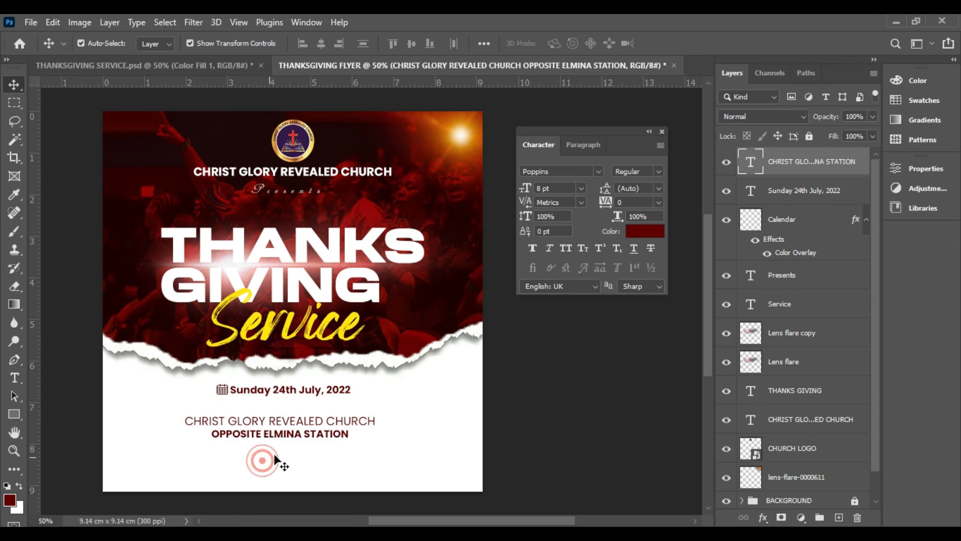
Draw a thin rectangle about 4.78 cm wide and 0.02 cm high as a divider line under the venue text
{"action": "left_click", "coordinate": [13, 413]}
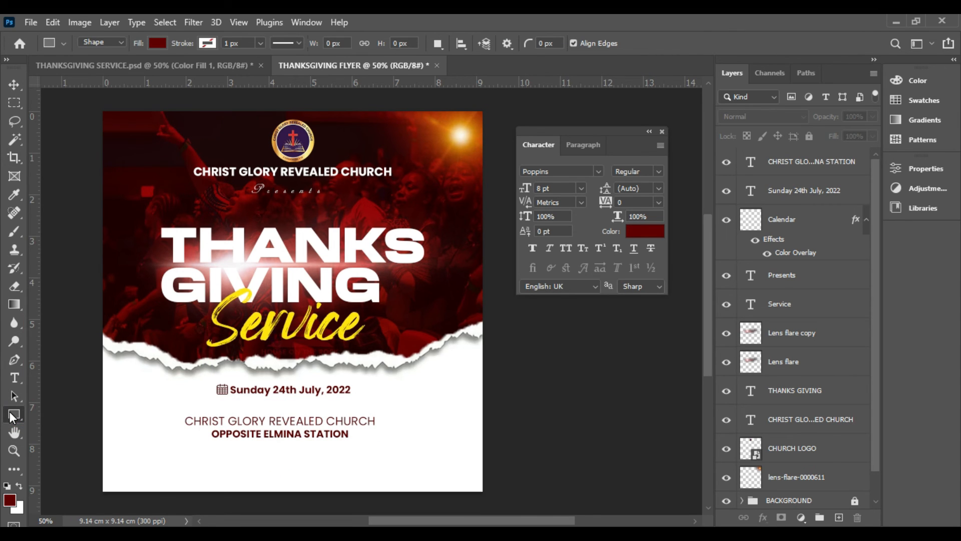
{"action": "left_click_drag", "start_coordinate": [184, 442], "coordinate": [381, 441]}
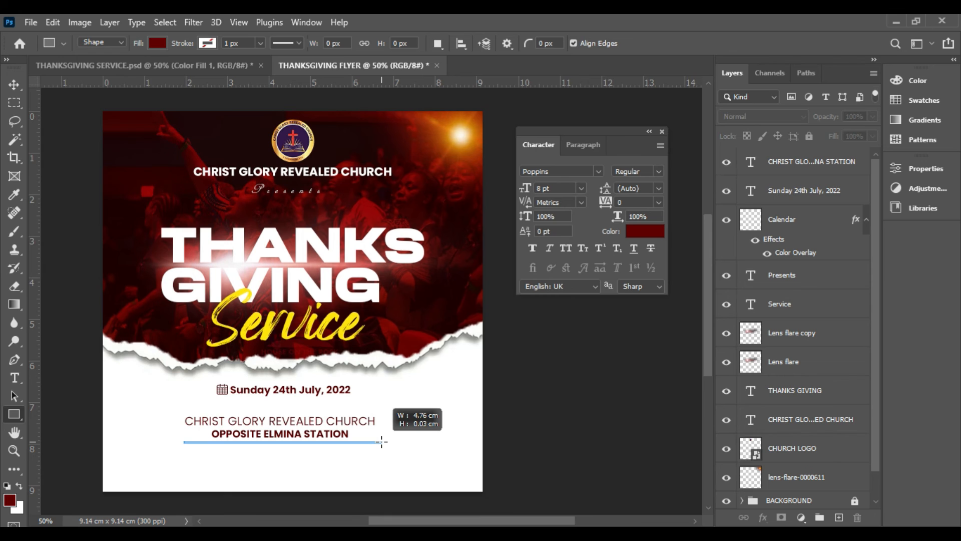
{"action": "left_click_drag", "start_coordinate": [382, 441], "coordinate": [382, 442]}
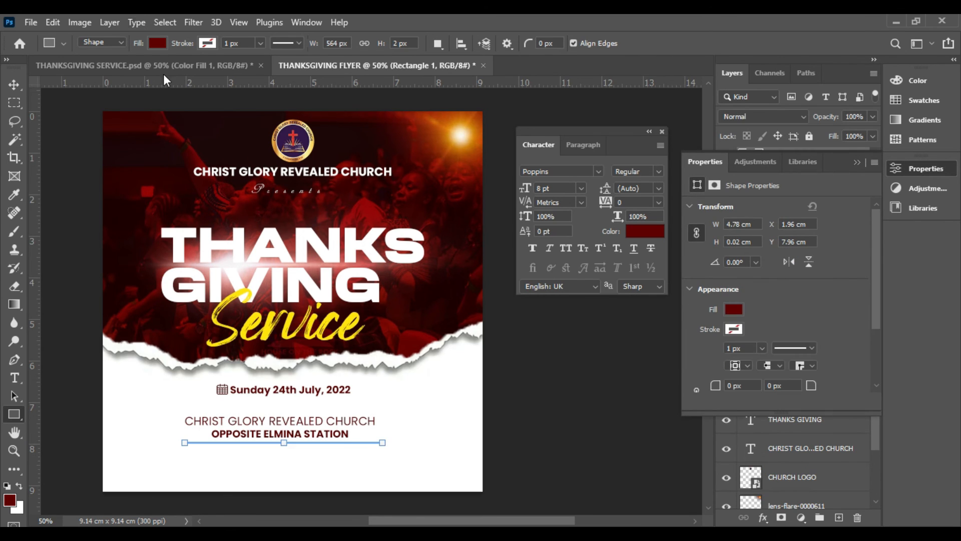
Set the divider line's fill colour to black 000000
{"action": "left_click", "coordinate": [157, 43]}
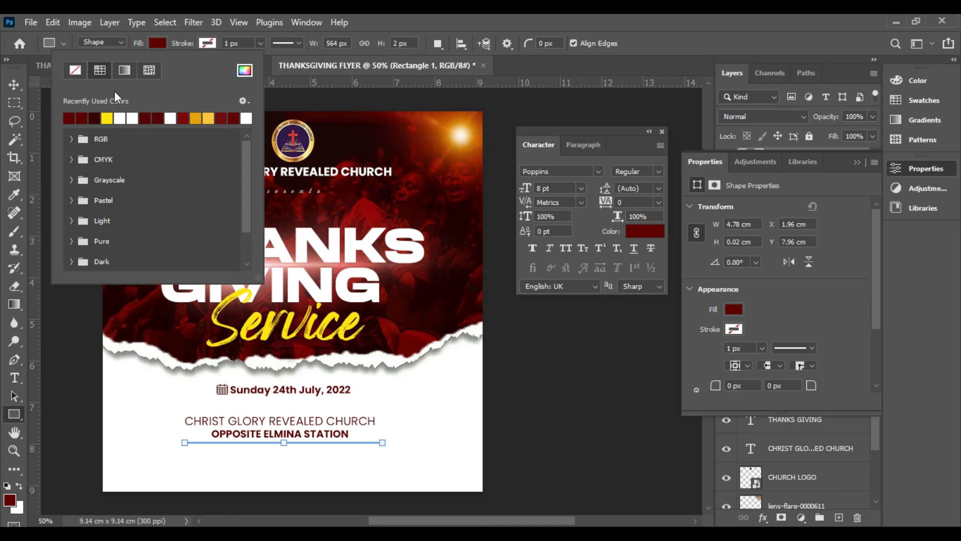
{"action": "left_click", "coordinate": [244, 71]}
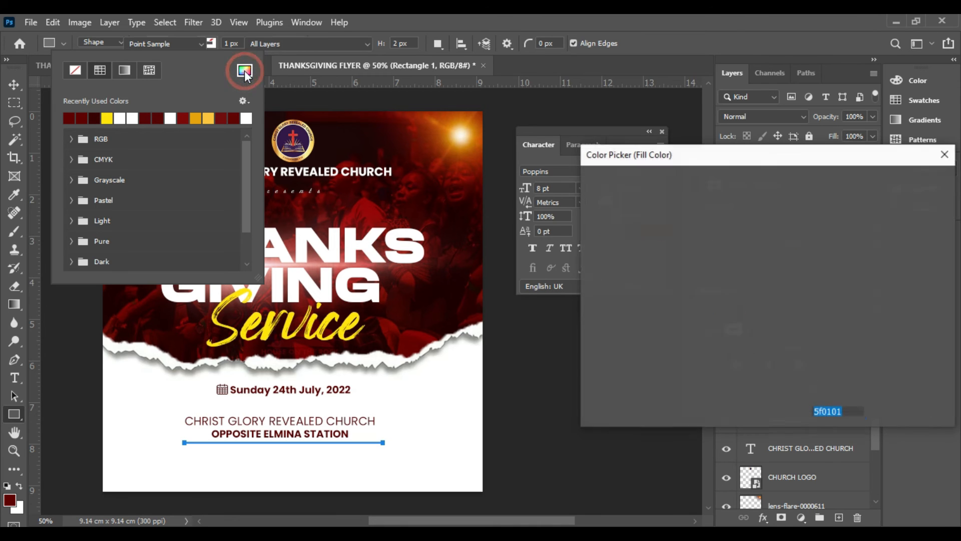
{"action": "type", "text": "000000"}
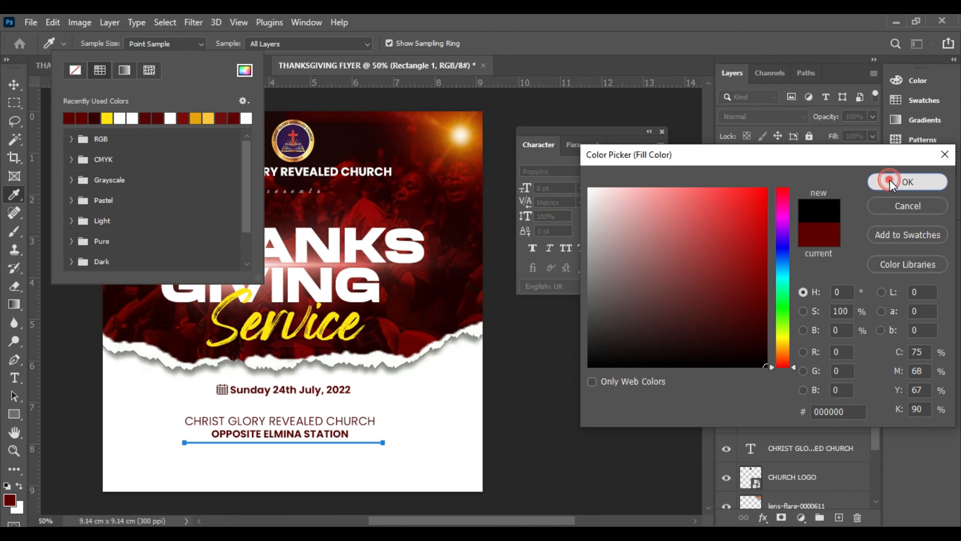
{"action": "left_click", "coordinate": [905, 181]}
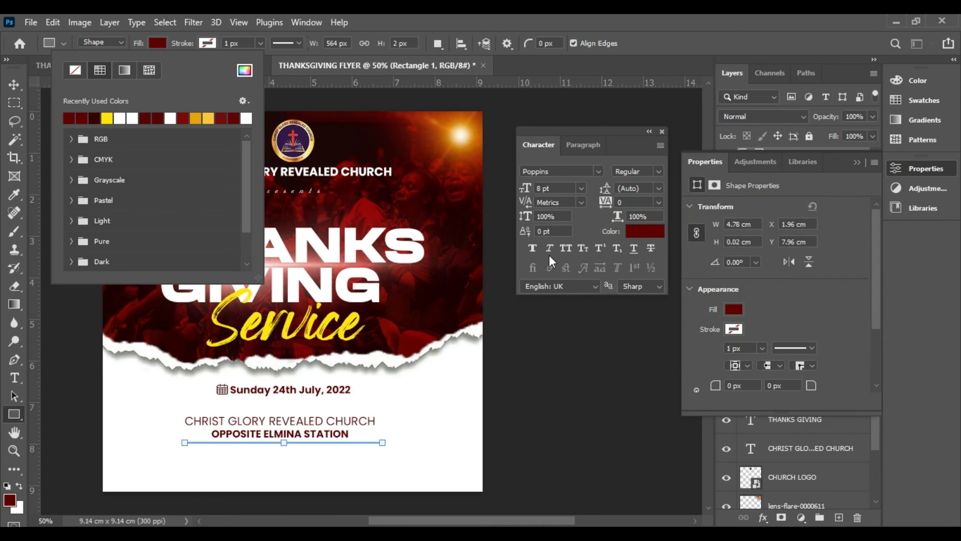
Set the two-line venue text's colour to black 000000
{"action": "left_click", "coordinate": [14, 84]}
{"action": "left_click", "coordinate": [318, 423]}
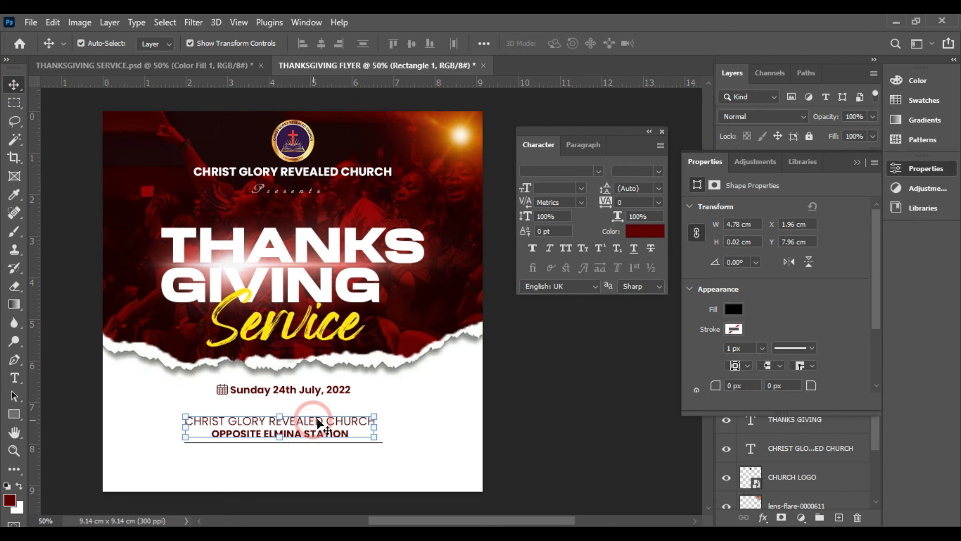
{"action": "left_click", "coordinate": [634, 233]}
{"action": "type", "text": "000000"}
{"action": "left_click", "coordinate": [887, 187]}
{"action": "left_click", "coordinate": [540, 379]}
Set the Sunday 24th July, 2022 date text's colour to black 000000
{"action": "left_click", "coordinate": [307, 396]}
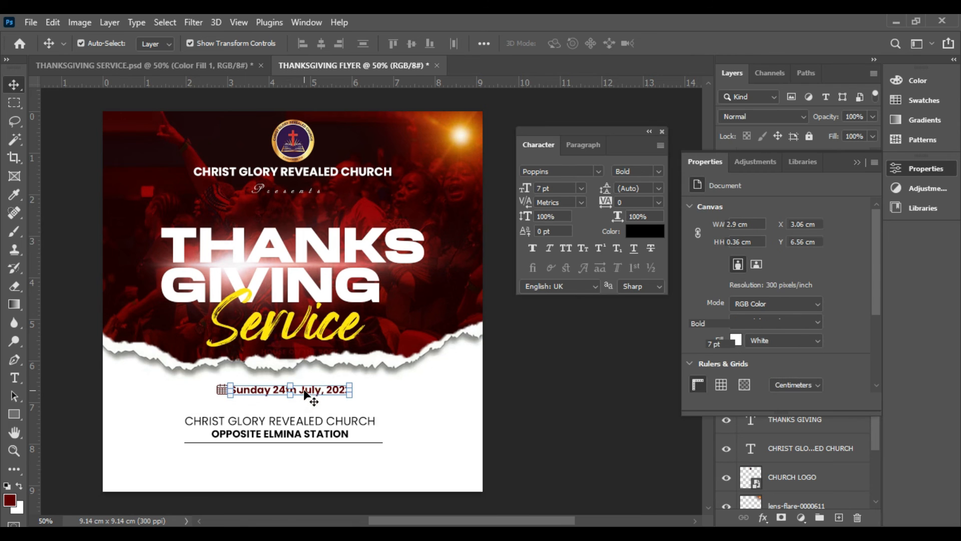
{"action": "left_click", "coordinate": [645, 231]}
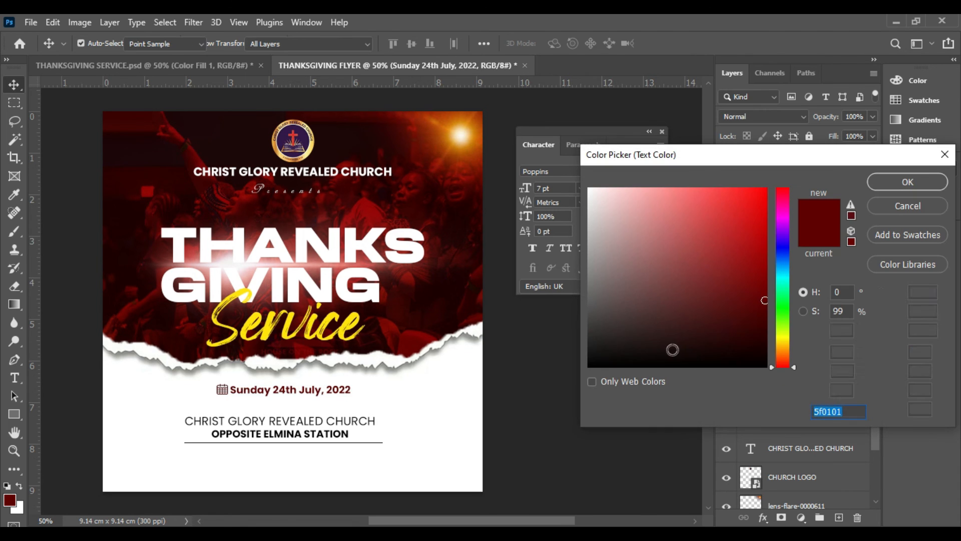
{"action": "type", "text": "000000"}
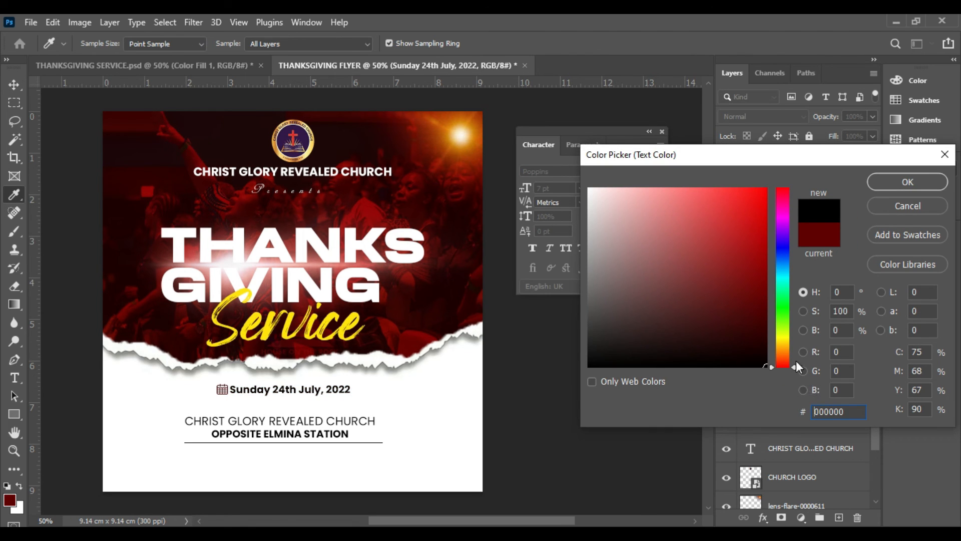
{"action": "left_click", "coordinate": [889, 182]}
{"action": "left_click", "coordinate": [610, 406]}
{"action": "left_click", "coordinate": [310, 425]}
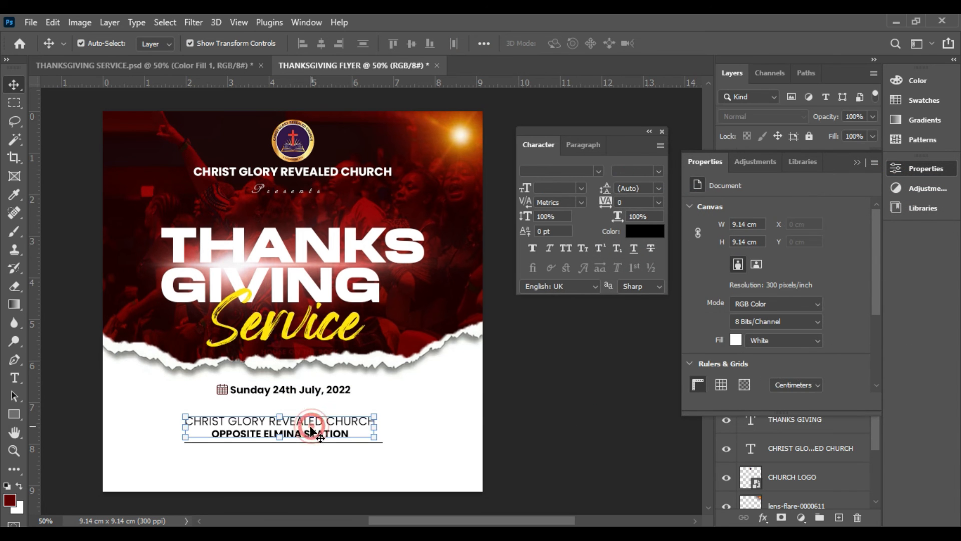
{"action": "left_click", "coordinate": [549, 454]}
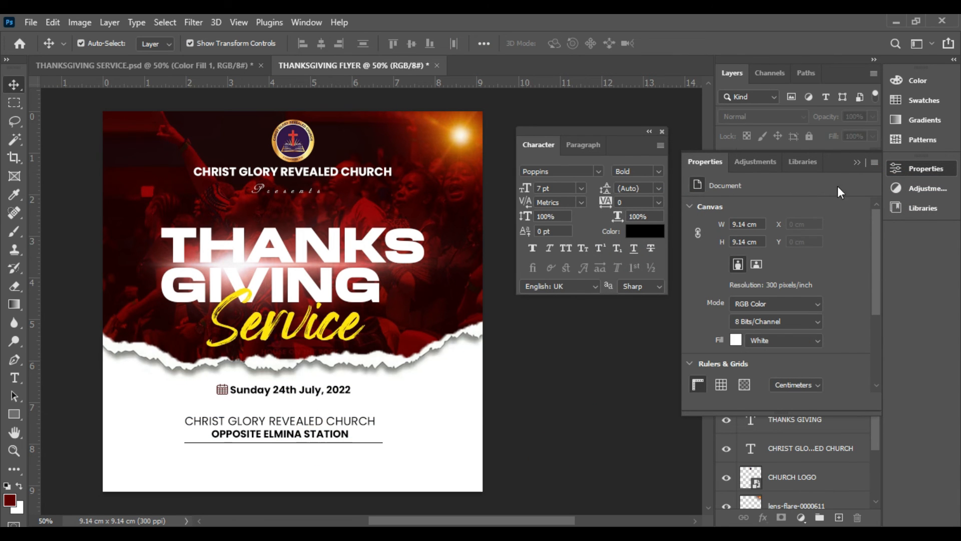
Nudge the divider line up slightly so it sits closer beneath the OPPOSITE ELMINA STATION line
{"action": "left_click", "coordinate": [857, 163]}
{"action": "left_click", "coordinate": [796, 161]}
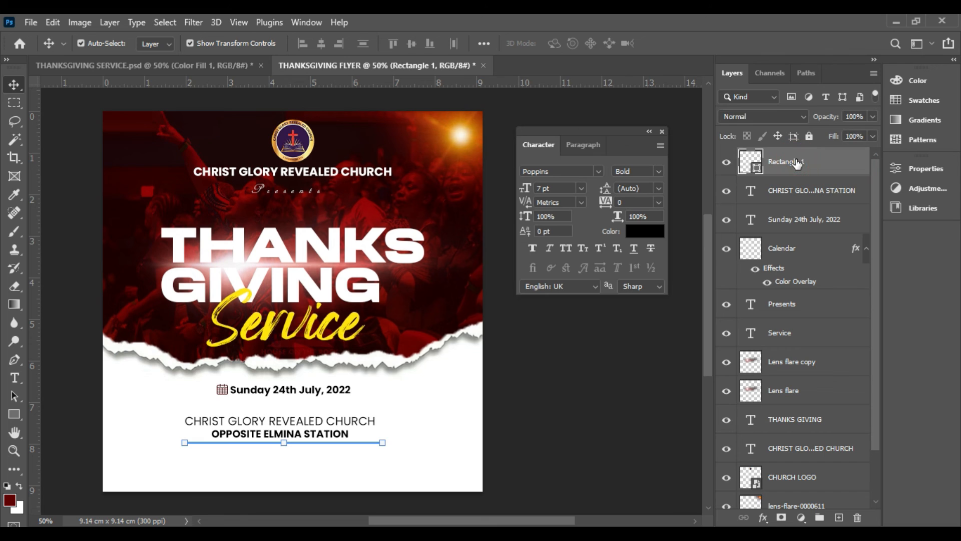
{"action": "key", "text": "Up"}
{"action": "key", "text": "Up"}
{"action": "key", "text": "Up"}
{"action": "key", "text": "Up"}
{"action": "key", "text": "Up"}
{"action": "key", "text": "Up"}
{"action": "key", "text": "Up"}
{"action": "key", "text": "Up"}
{"action": "key", "text": "Up"}
{"action": "key", "text": "Up"}
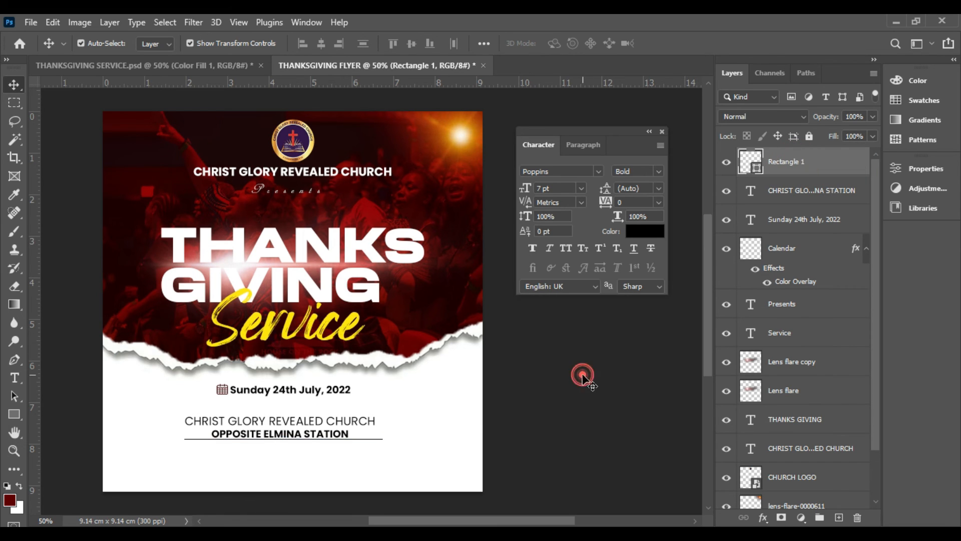
{"action": "left_click", "coordinate": [580, 391]}
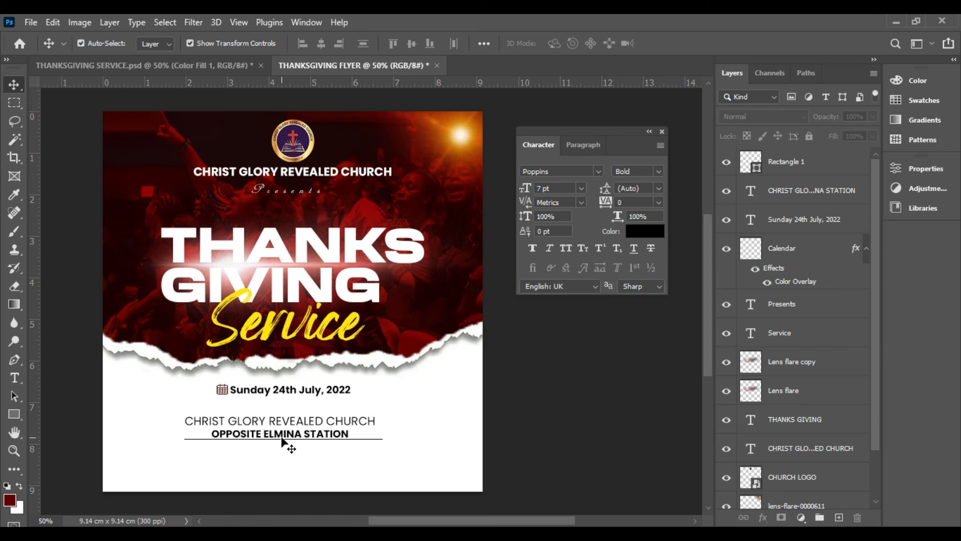
Rasterize the divider line's layer and fade out both ends with a large soft Eraser brush
{"action": "left_click", "coordinate": [788, 169]}
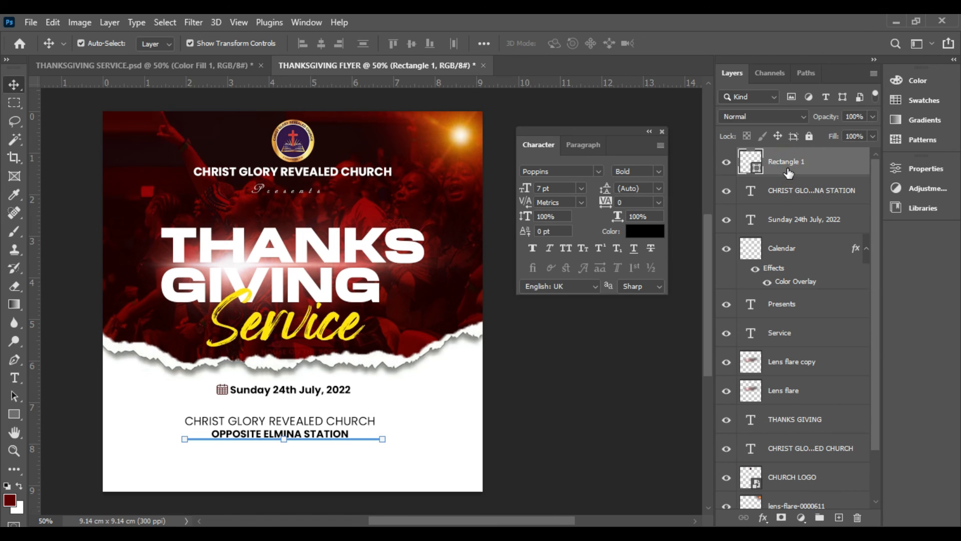
{"action": "right_click", "coordinate": [789, 174]}
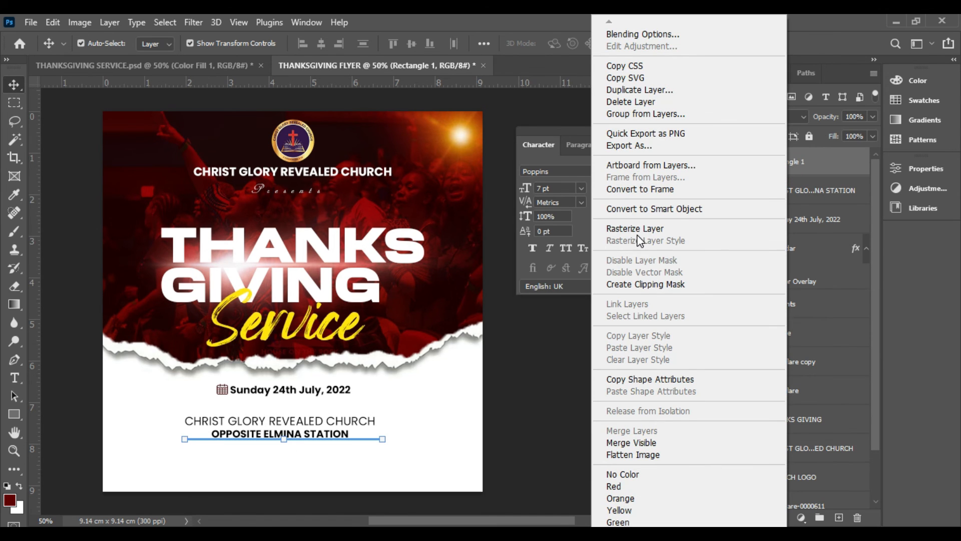
{"action": "left_click", "coordinate": [621, 234]}
{"action": "left_click", "coordinate": [14, 287]}
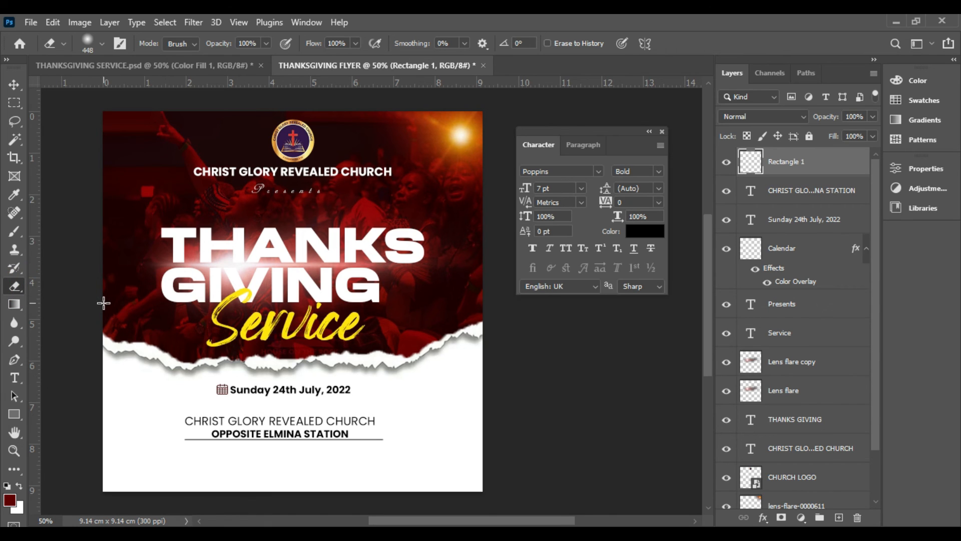
{"action": "left_click", "coordinate": [116, 433]}
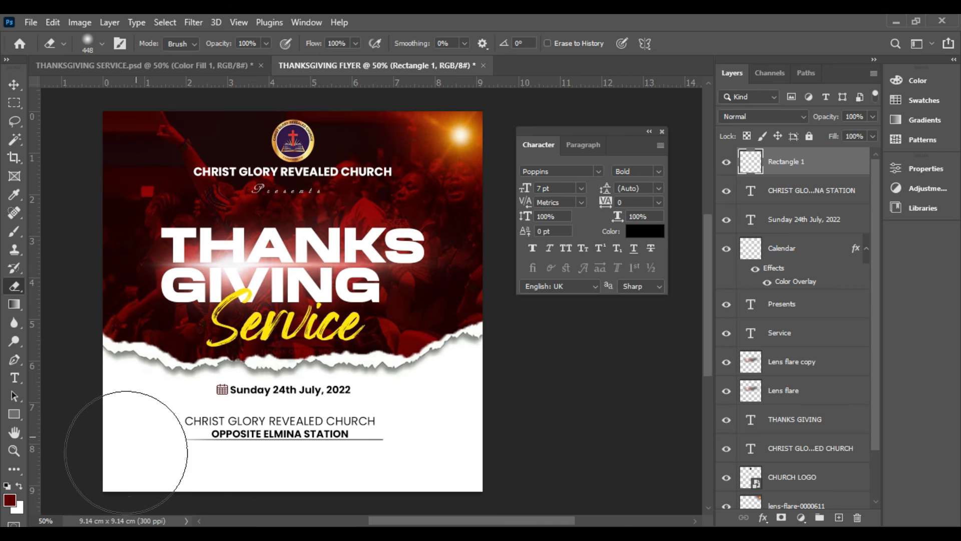
{"action": "left_click", "coordinate": [429, 468]}
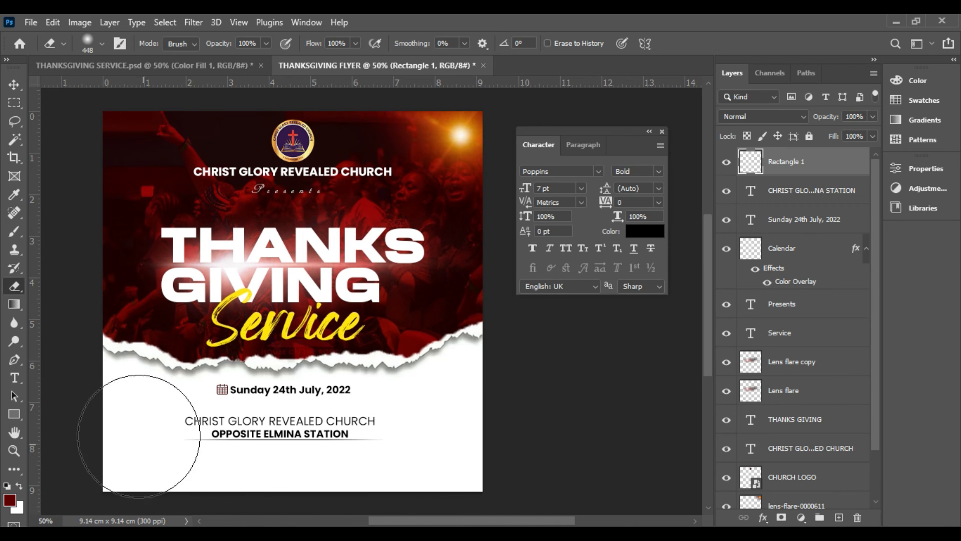
Enlarge the faded divider line proportionally to about 103.5%
{"action": "left_click", "coordinate": [16, 84]}
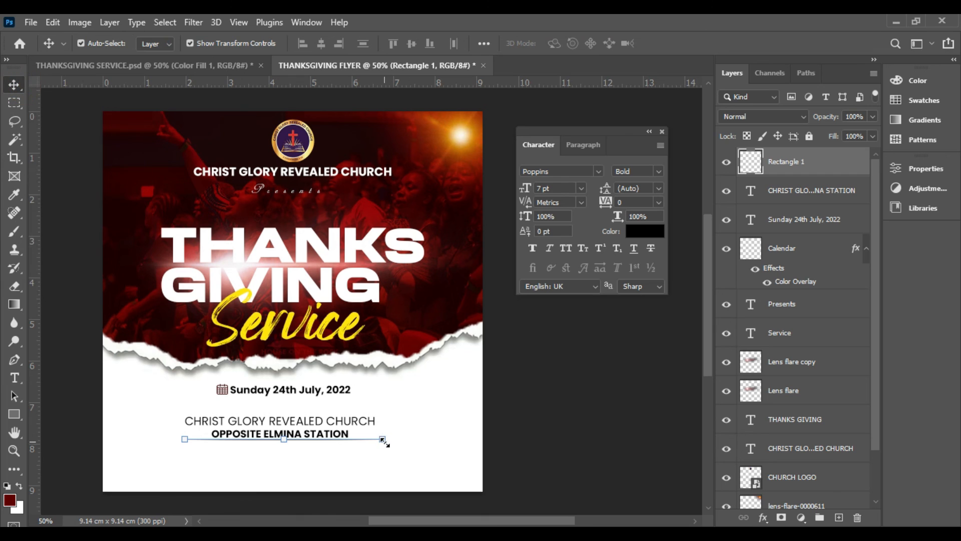
{"action": "left_click_drag", "start_coordinate": [383, 438], "coordinate": [389, 439]}
{"action": "key", "text": "Return"}
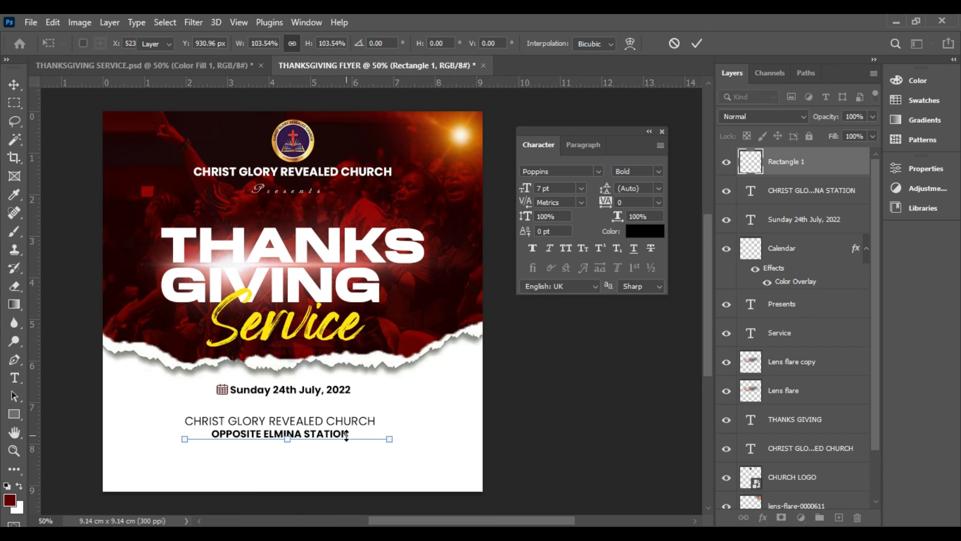
{"action": "left_click", "coordinate": [633, 423]}
Align the date text, the venue text and the divider line on their horizontal centres
{"action": "left_click", "coordinate": [310, 434]}
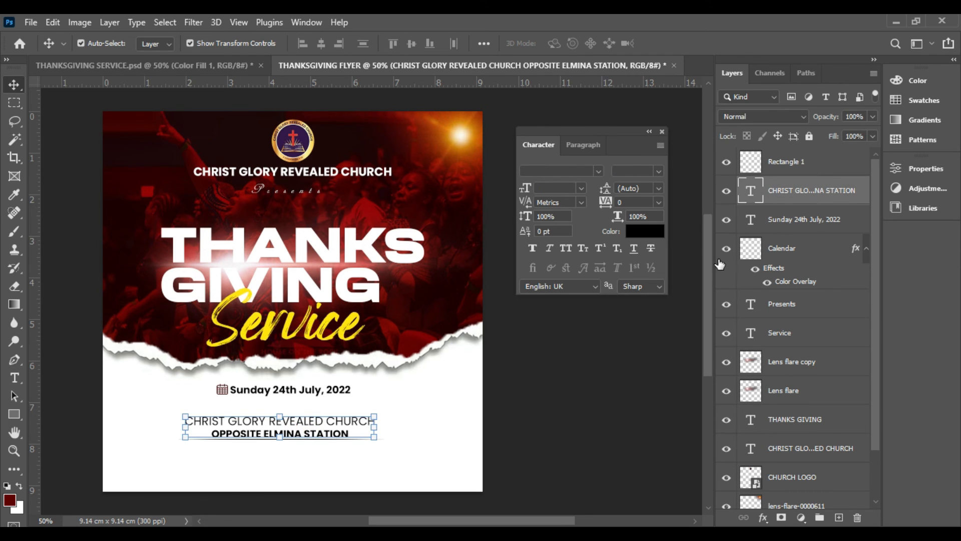
{"action": "left_click", "coordinate": [792, 220], "text": "shift"}
{"action": "left_click", "coordinate": [787, 165], "text": "shift"}
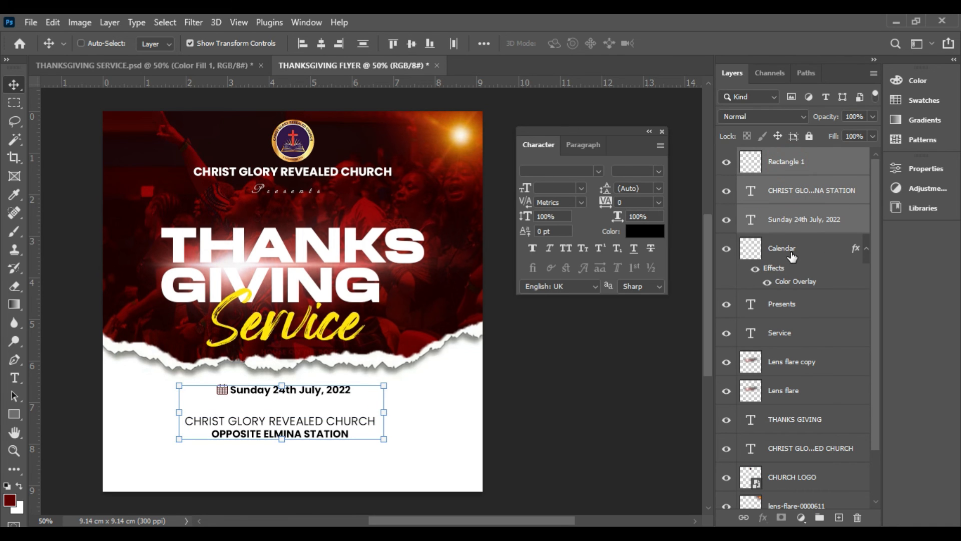
{"action": "left_click", "coordinate": [320, 44]}
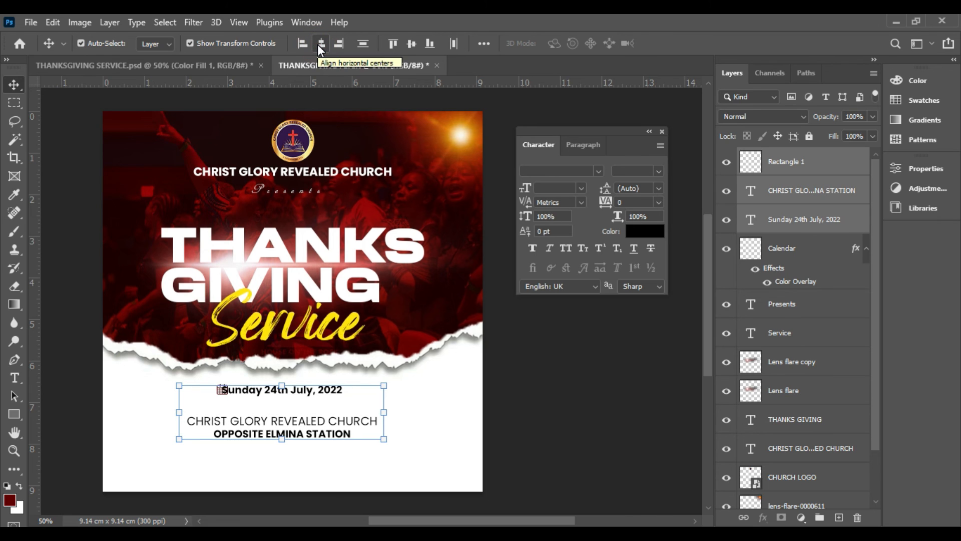
Move the calendar icon left, clear of the date text, and scale it down to about 87.5%
{"action": "left_click", "coordinate": [796, 253]}
{"action": "key", "text": "Left"}
{"action": "key", "text": "Left"}
{"action": "key", "text": "Left"}
{"action": "key", "text": "Left"}
{"action": "key", "text": "Left"}
{"action": "key", "text": "Left"}
{"action": "key", "text": "Left"}
{"action": "key", "text": "Left"}
{"action": "key", "text": "Left"}
{"action": "key", "text": "Left"}
{"action": "key", "text": "Left"}
{"action": "key", "text": "Left"}
{"action": "key", "text": "Left"}
{"action": "key", "text": "Left"}
{"action": "key", "text": "Left"}
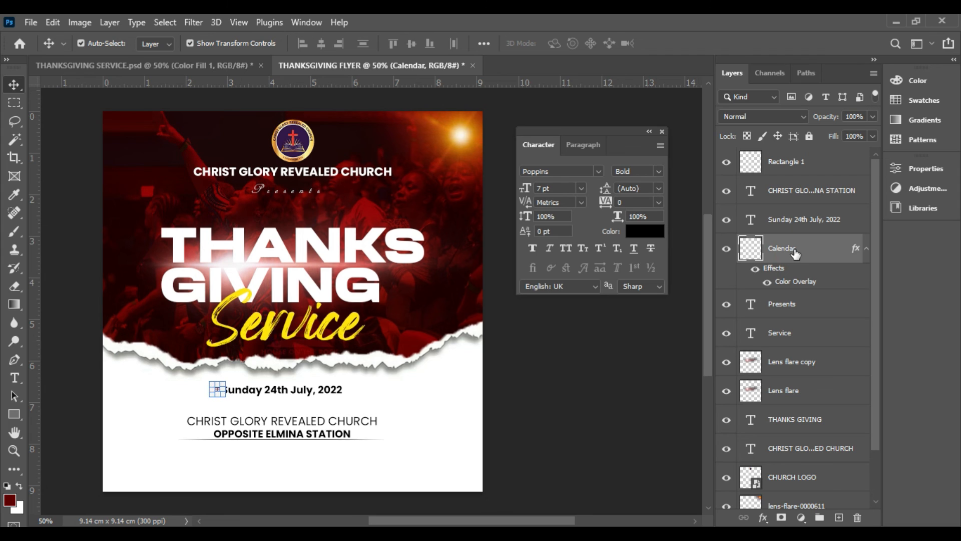
{"action": "left_click", "coordinate": [560, 339]}
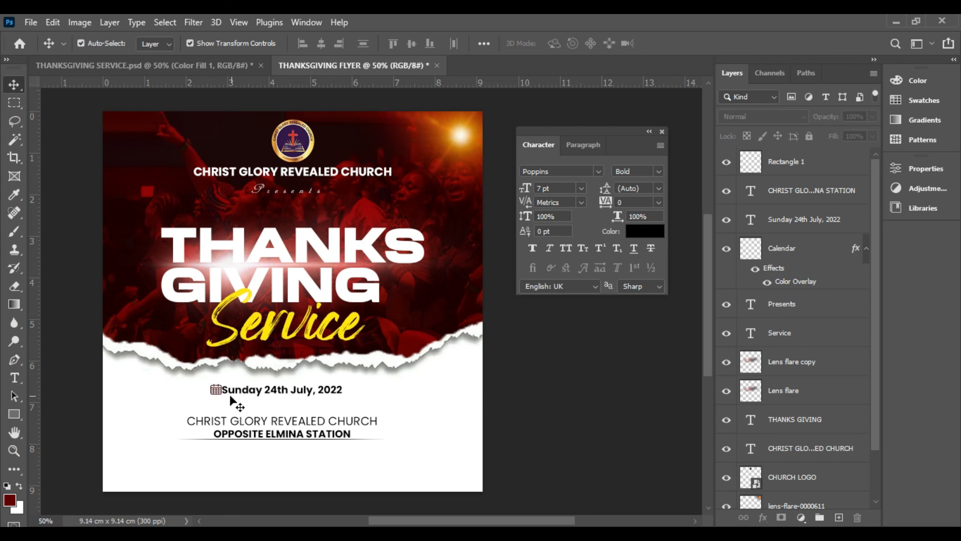
{"action": "left_click", "coordinate": [216, 390]}
{"action": "left_click", "coordinate": [215, 390]}
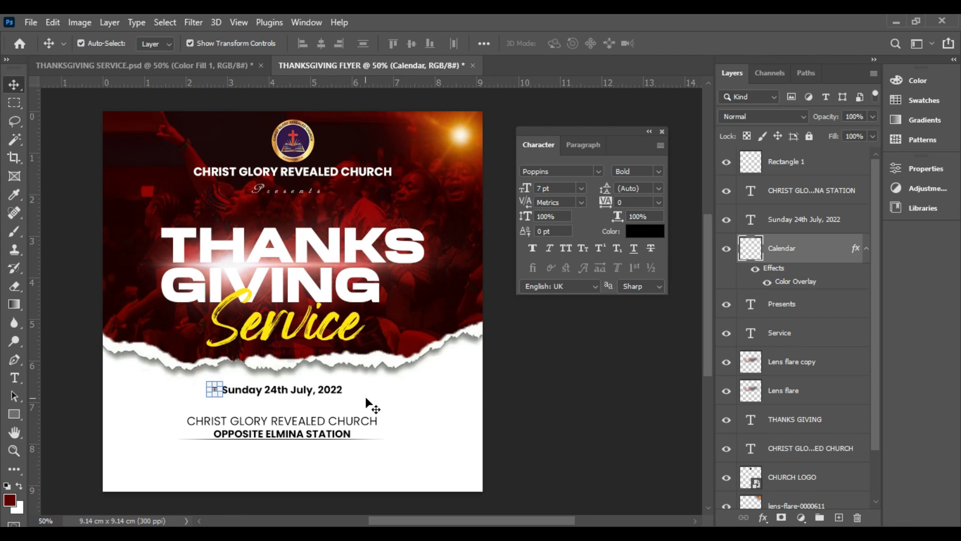
{"action": "left_click_drag", "start_coordinate": [220, 379], "coordinate": [220, 384]}
{"action": "key", "text": "Return"}
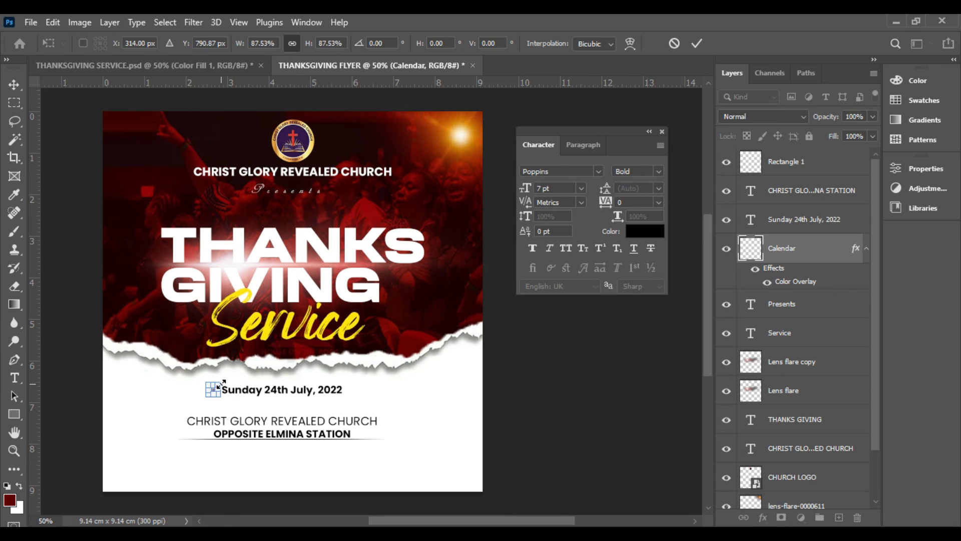
Change the calendar icon's Color Overlay to black
{"action": "left_click", "coordinate": [763, 517]}
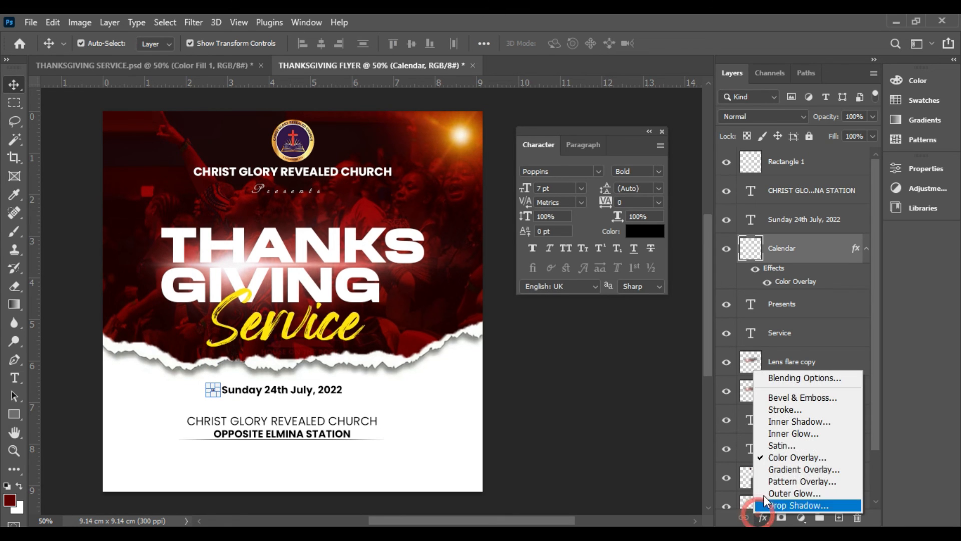
{"action": "left_click", "coordinate": [771, 457]}
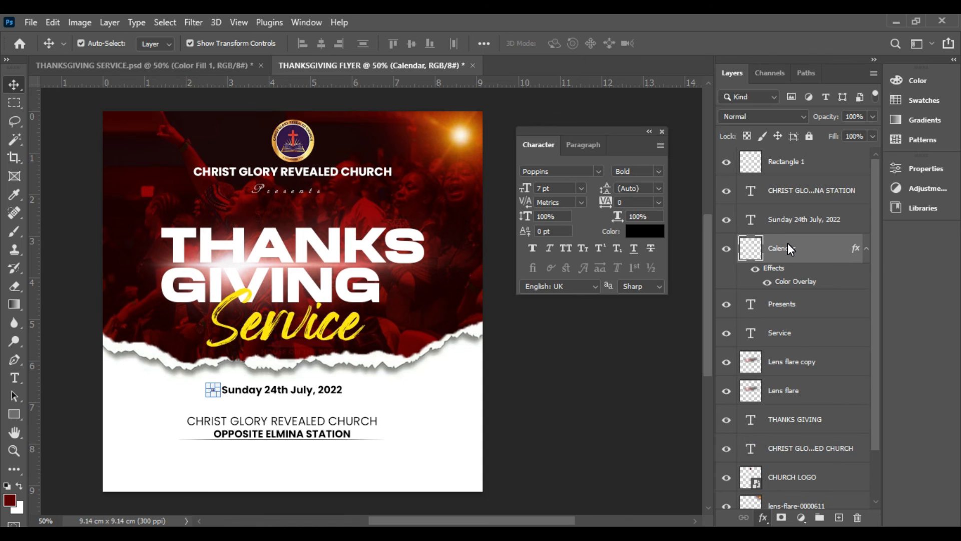
{"action": "left_click", "coordinate": [749, 234]}
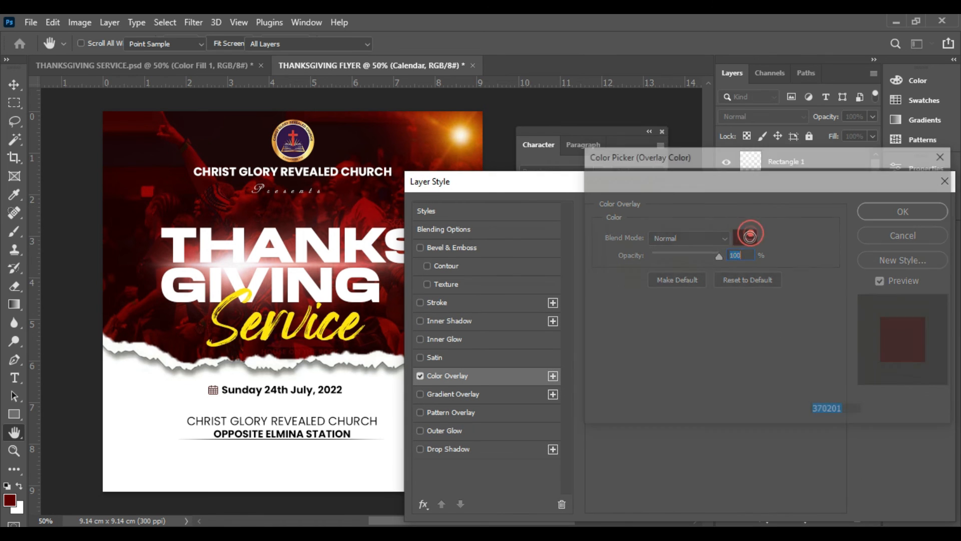
{"action": "left_click_drag", "start_coordinate": [746, 339], "coordinate": [768, 369]}
{"action": "left_click", "coordinate": [889, 181]}
{"action": "left_click", "coordinate": [882, 209]}
{"action": "left_click", "coordinate": [553, 412]}
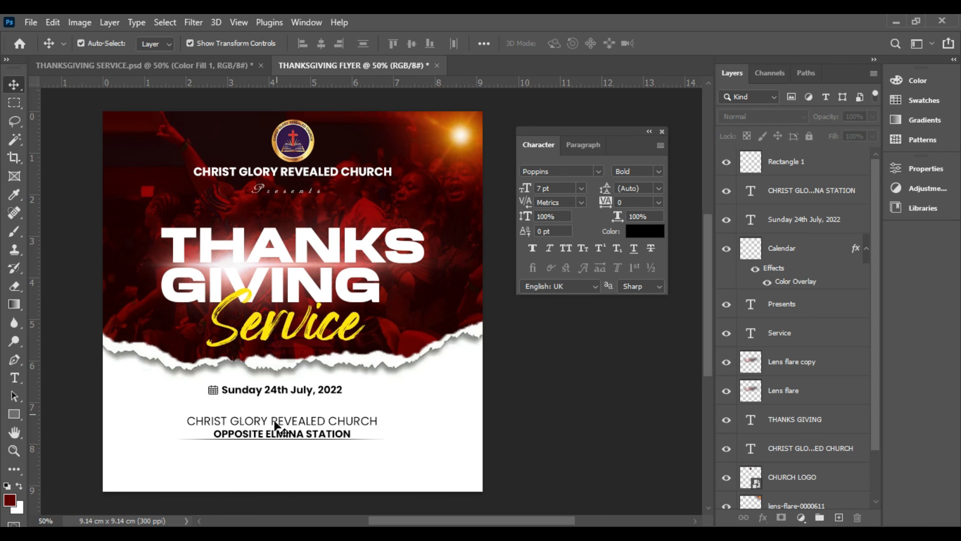
Duplicate the date text below the divider line and replace the copy's wording with COME AND LET WORSHIP GOD!
{"action": "left_click", "coordinate": [310, 392]}
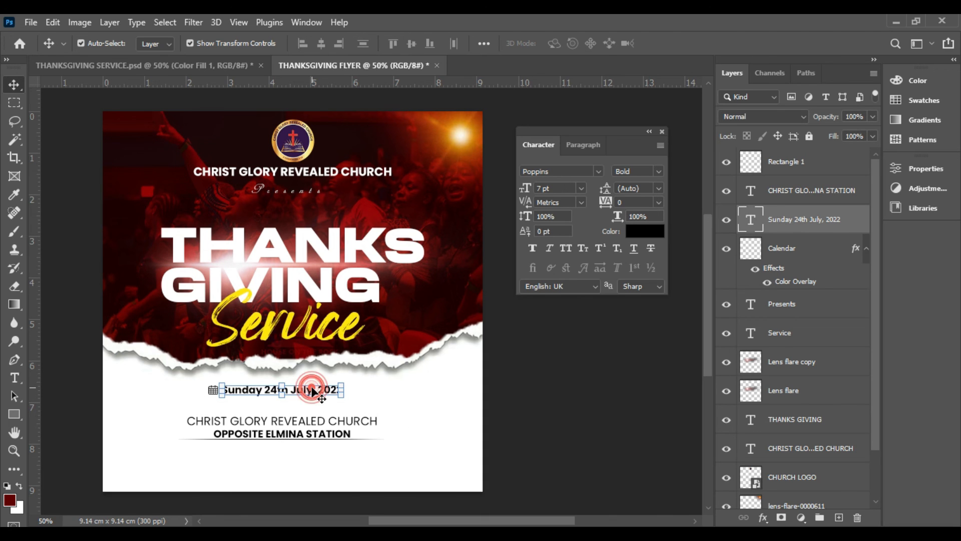
{"action": "key", "text": "ctrl+j"}
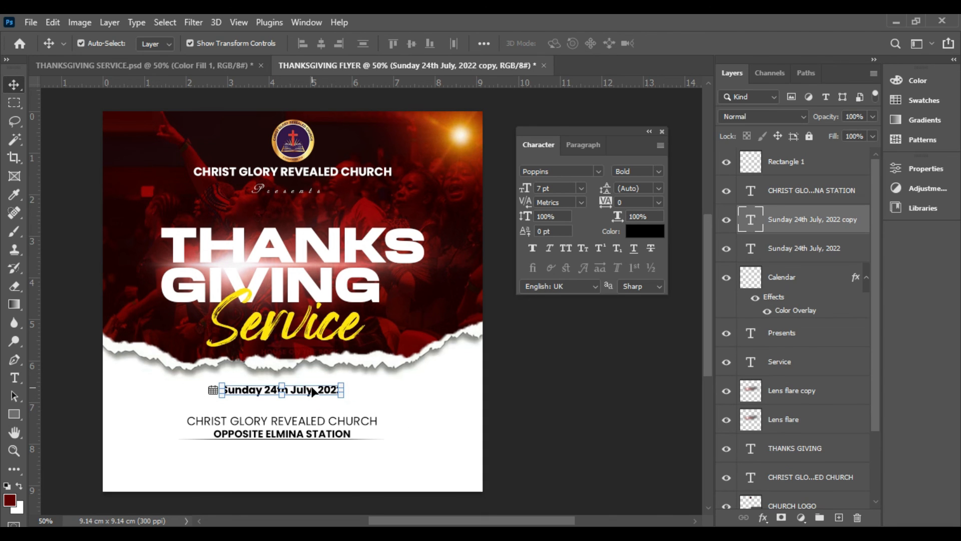
{"action": "left_click_drag", "start_coordinate": [311, 392], "coordinate": [311, 465]}
{"action": "double_click", "coordinate": [310, 466]}
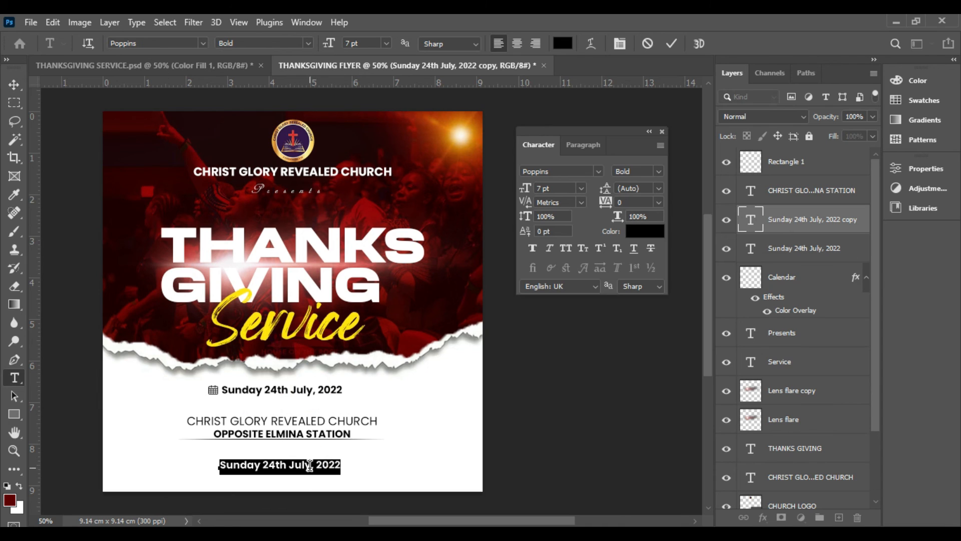
{"action": "type", "text": "Info"}
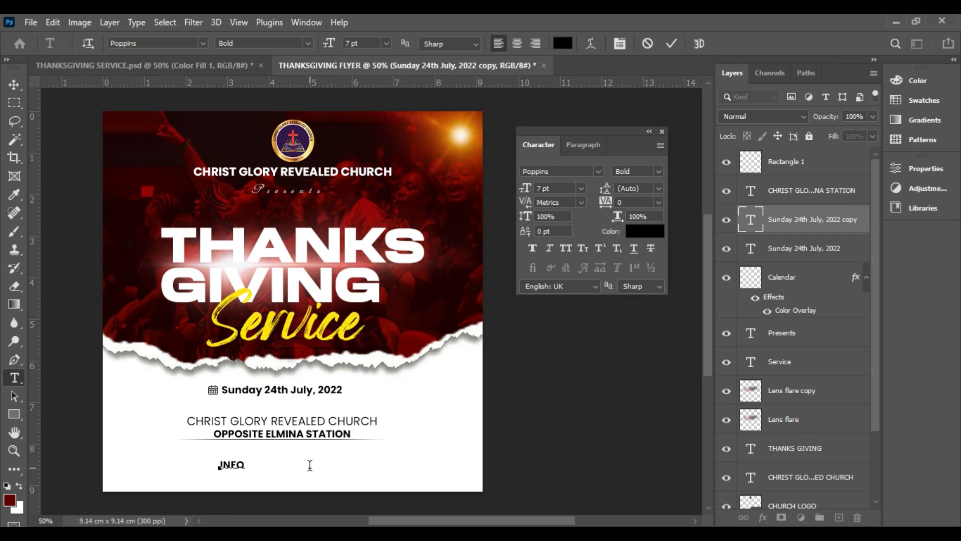
{"action": "key", "text": "Delete"}
{"action": "key", "text": "Delete"}
{"action": "key", "text": "Delete"}
{"action": "key", "text": "Delete"}
{"action": "type", "text": "COME AND LET WOR"}
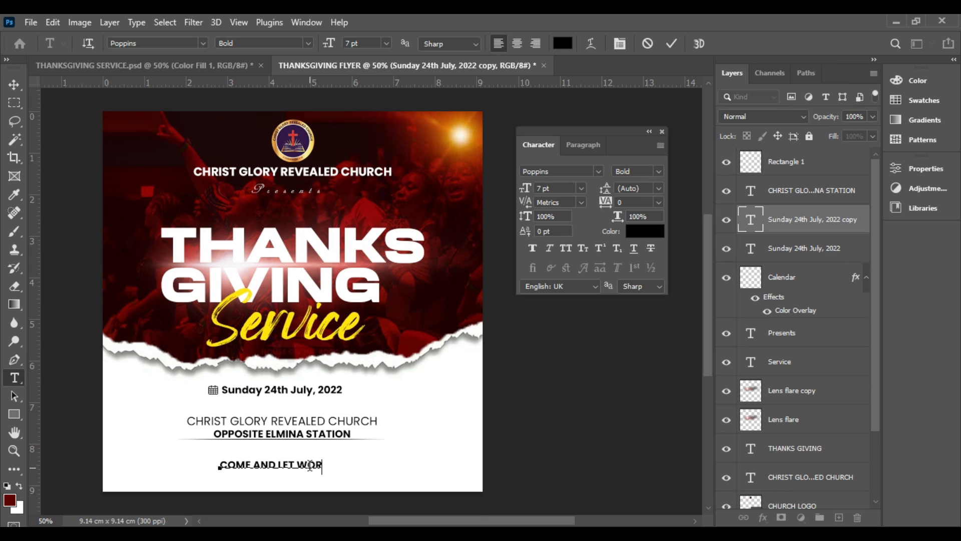
{"action": "type", "text": "SHIP GOD!"}
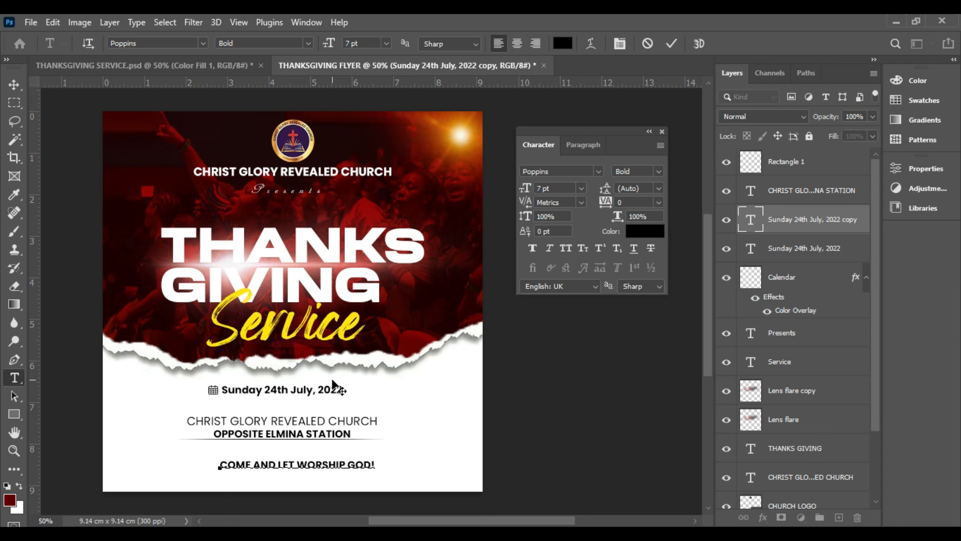
{"action": "left_click", "coordinate": [673, 43]}
{"action": "key", "text": "v"}
Restyle the COME AND LET WORSHIP GOD! tagline in Regular weight with 320 tracking, and shift it slightly lower and further left
{"action": "left_click", "coordinate": [658, 171]}
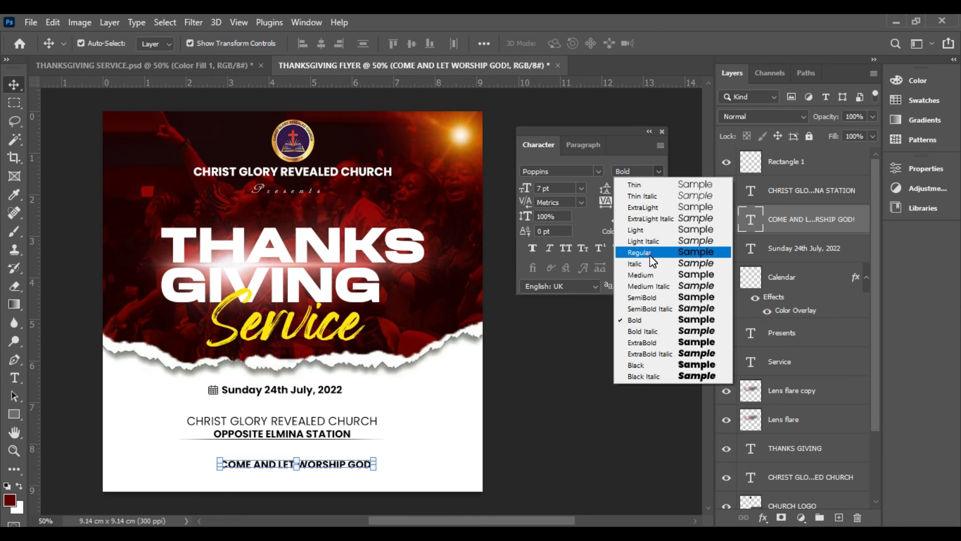
{"action": "left_click", "coordinate": [640, 252]}
{"action": "left_click_drag", "start_coordinate": [355, 471], "coordinate": [322, 475]}
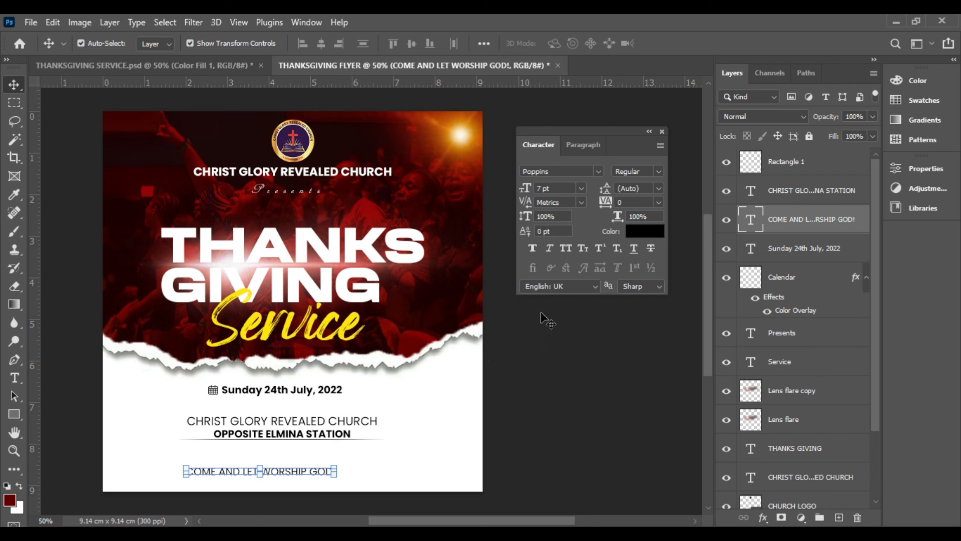
{"action": "left_click_drag", "start_coordinate": [605, 202], "coordinate": [624, 202]}
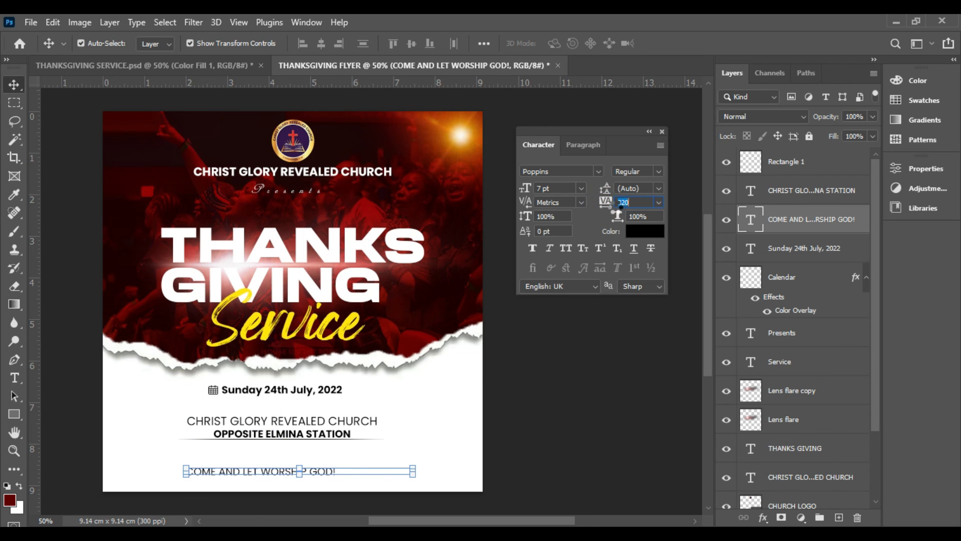
Shift the tagline lower and left, and scale the venue text together with its divider line to about 112%
{"action": "left_click_drag", "start_coordinate": [383, 468], "coordinate": [363, 481]}
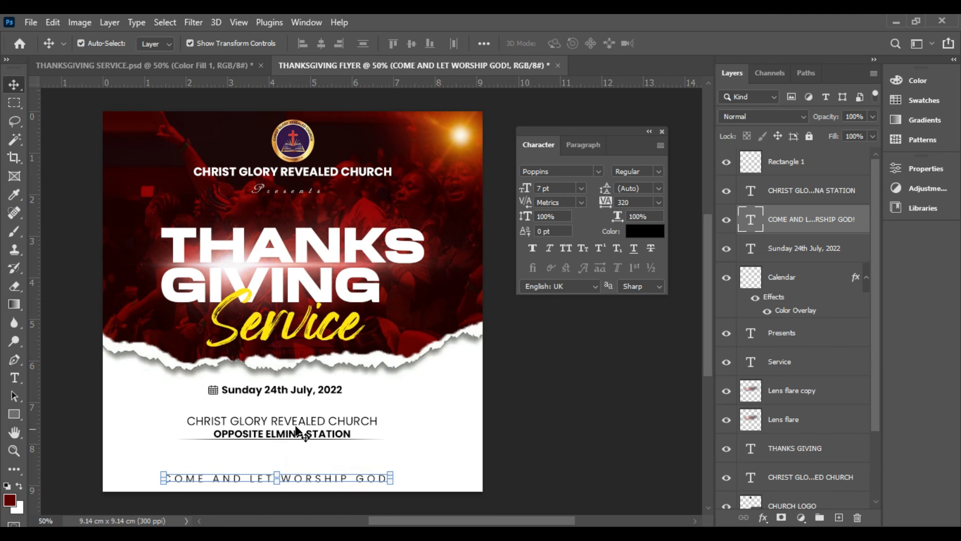
{"action": "left_click_drag", "start_coordinate": [171, 406], "coordinate": [398, 454]}
{"action": "left_click_drag", "start_coordinate": [180, 440], "coordinate": [168, 441]}
{"action": "left_click_drag", "start_coordinate": [385, 441], "coordinate": [398, 442]}
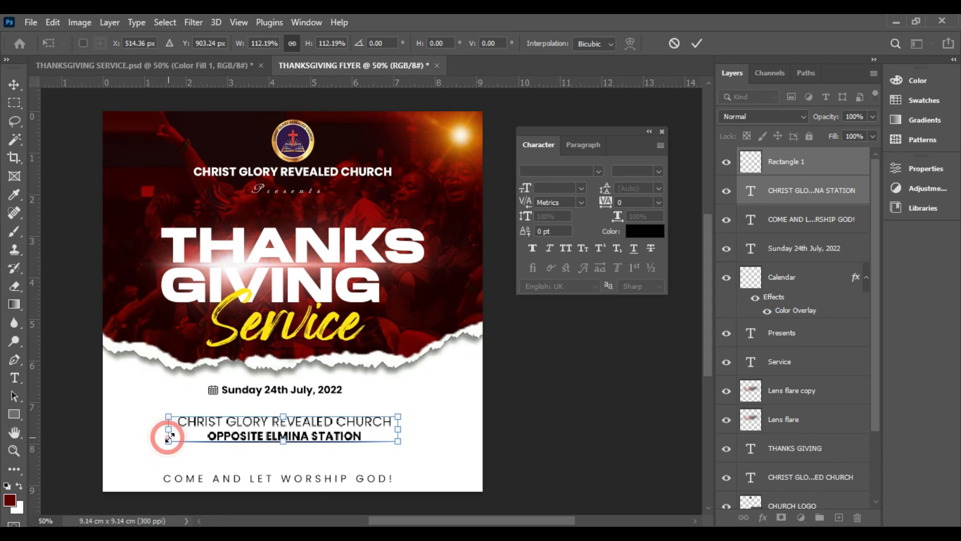
{"action": "key", "text": "Return"}
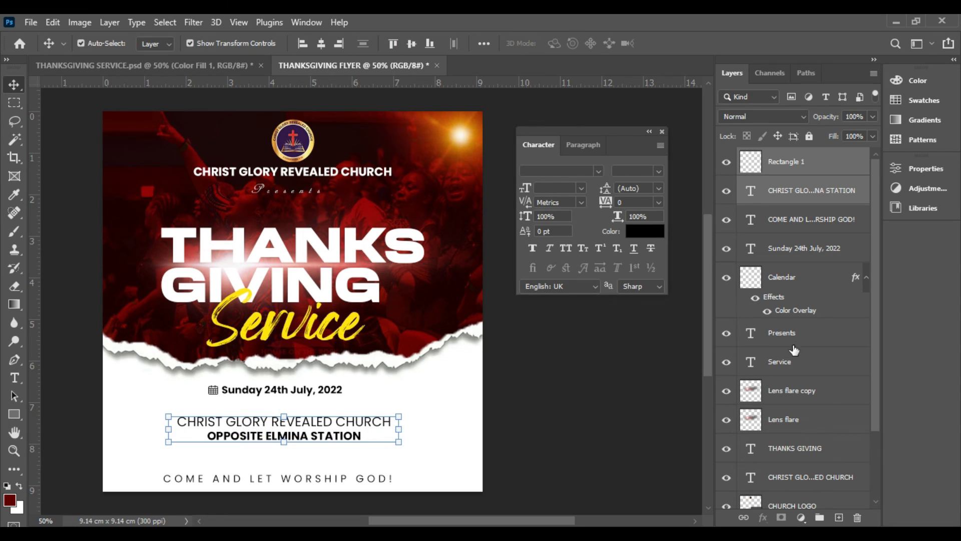
Centre the venue text and divider line horizontally on the canvas
{"action": "left_click_drag", "start_coordinate": [749, 343], "coordinate": [782, 496]}
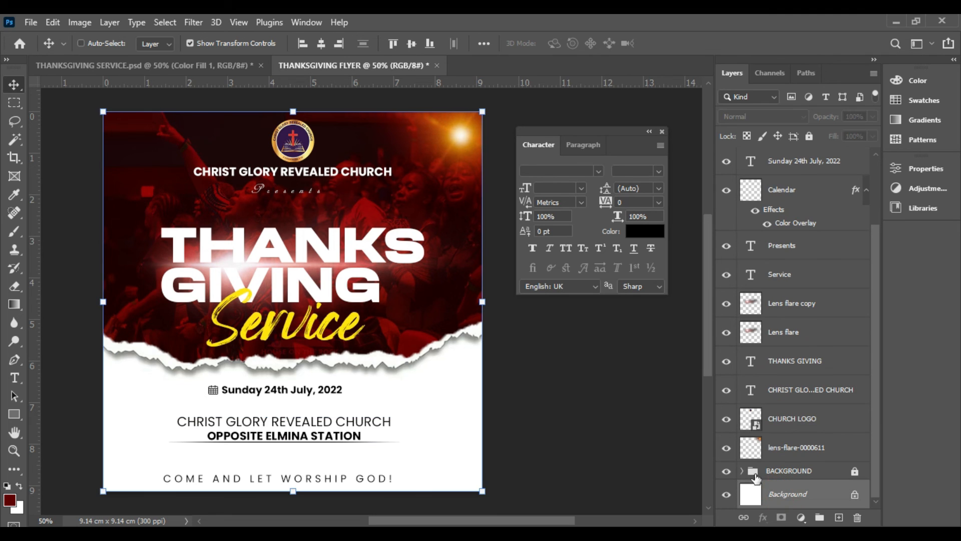
{"action": "left_click", "coordinate": [319, 44]}
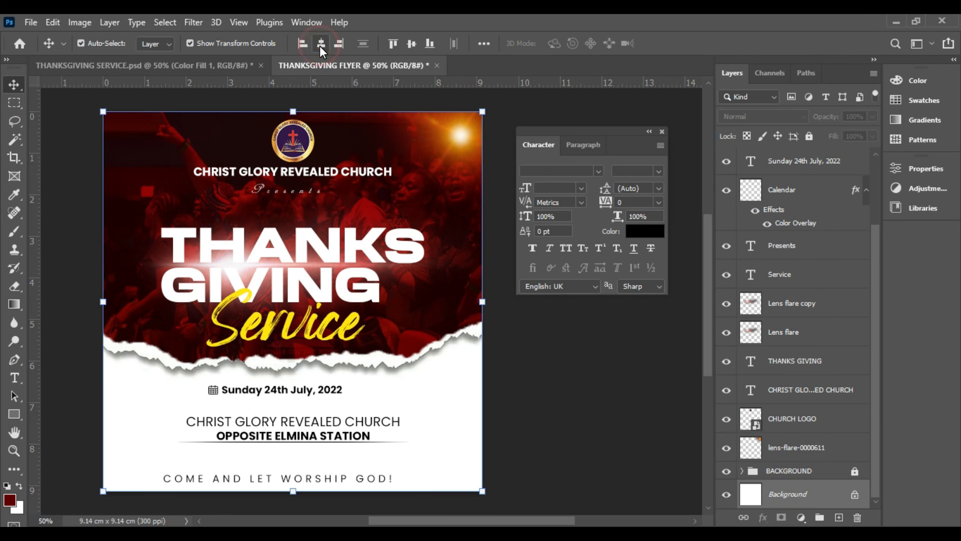
{"action": "left_click", "coordinate": [594, 423]}
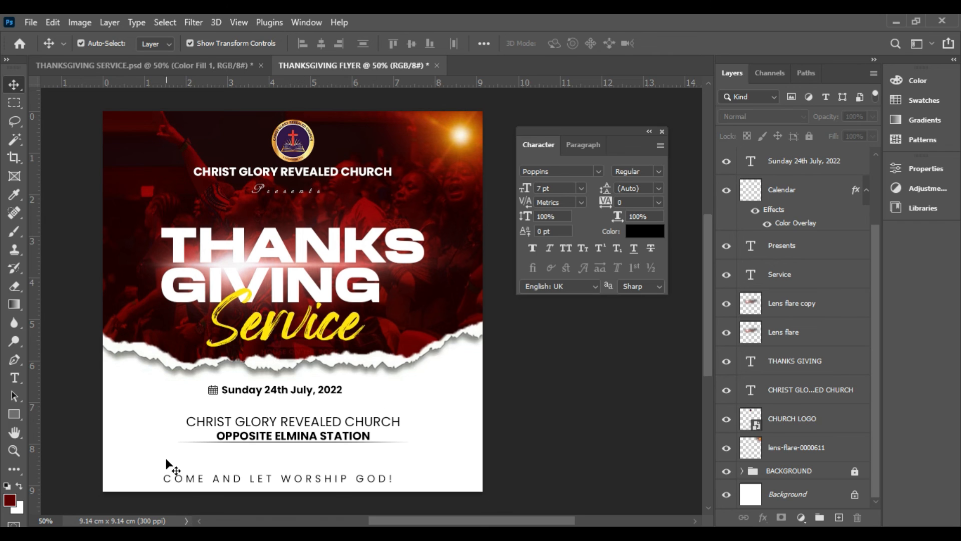
Draw a circle about 0.76 cm (90 px) wide with the Ellipse tool, just left of the venue text
{"action": "left_click", "coordinate": [14, 413]}
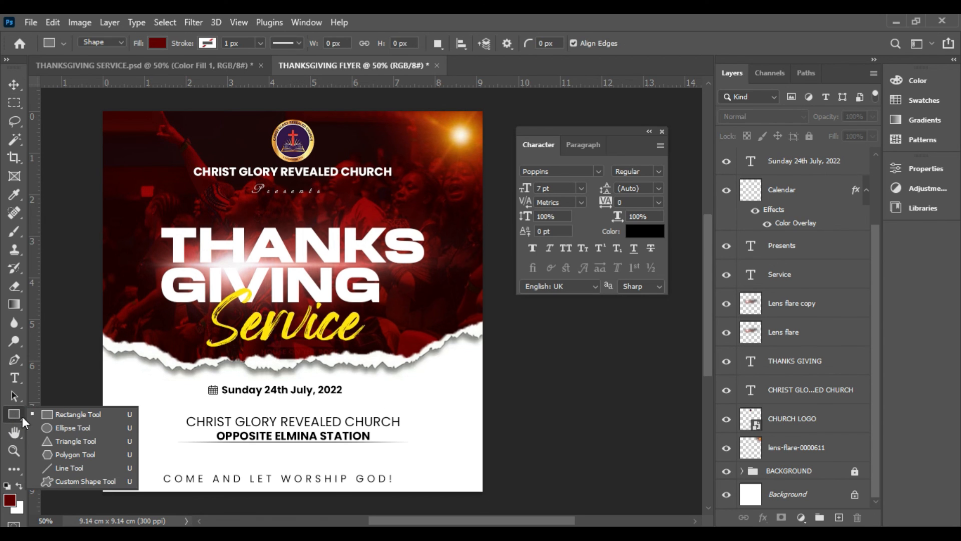
{"action": "left_click", "coordinate": [60, 429]}
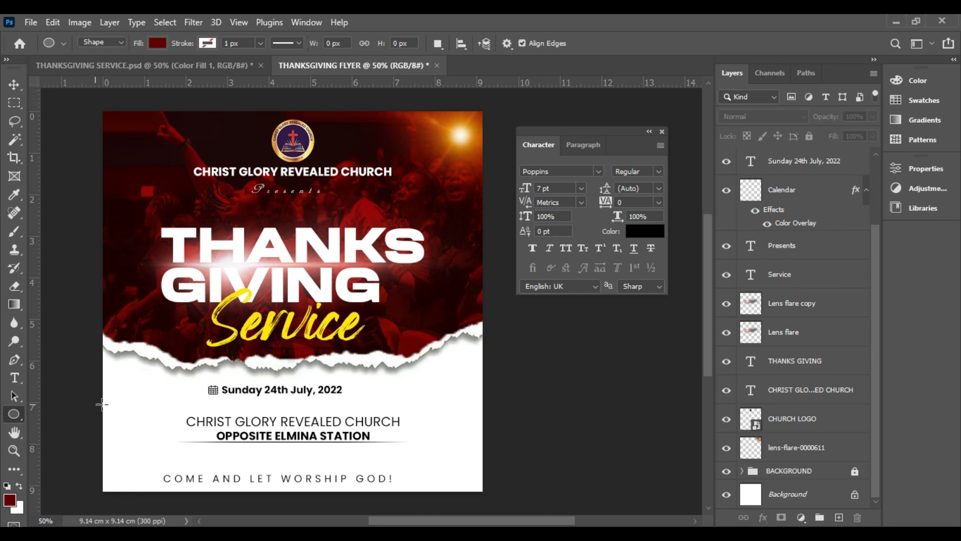
{"action": "left_click_drag", "start_coordinate": [140, 401], "coordinate": [169, 441]}
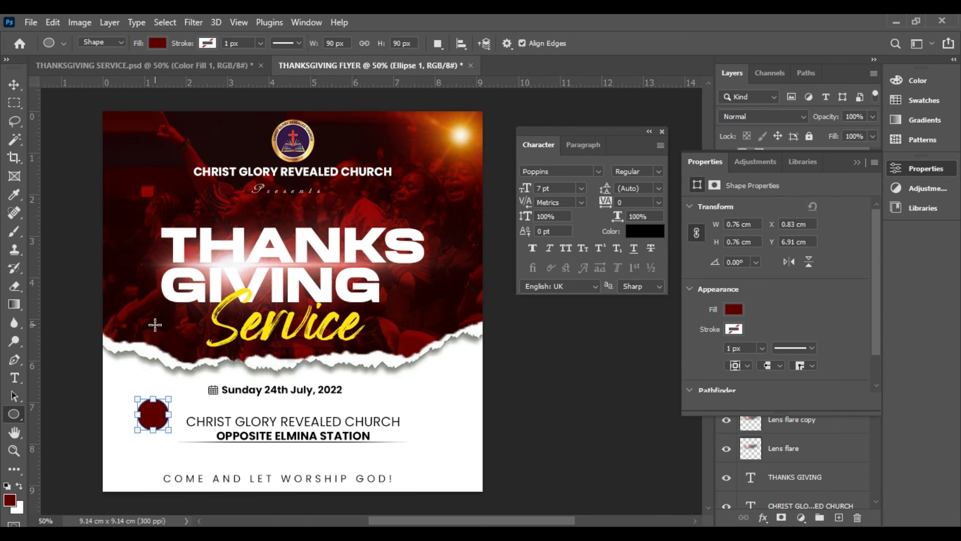
Set the circle's fill to dark red #6e0201, sampled from the flyer's red background
{"action": "left_click", "coordinate": [734, 309]}
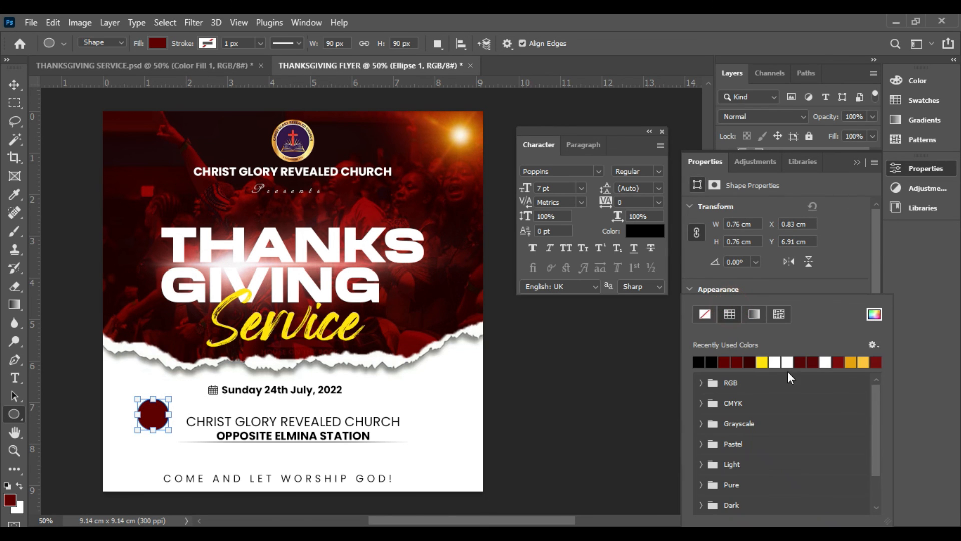
{"action": "left_click", "coordinate": [875, 314]}
{"action": "mouse_move", "coordinate": [753, 221]}
{"action": "left_mouse_down"}
{"action": "mouse_move", "coordinate": [769, 236]}
{"action": "mouse_move", "coordinate": [767, 256]}
{"action": "left_mouse_up"}
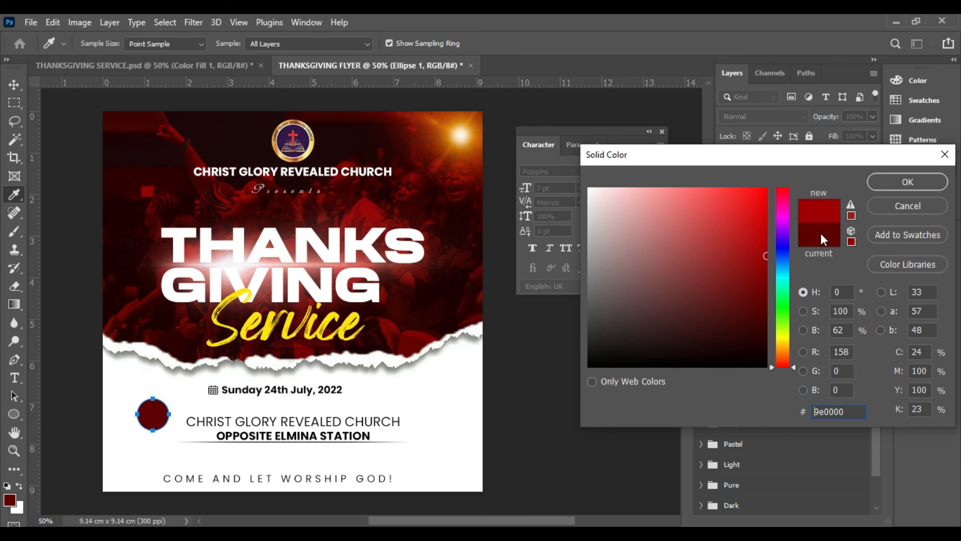
{"action": "left_click", "coordinate": [415, 336]}
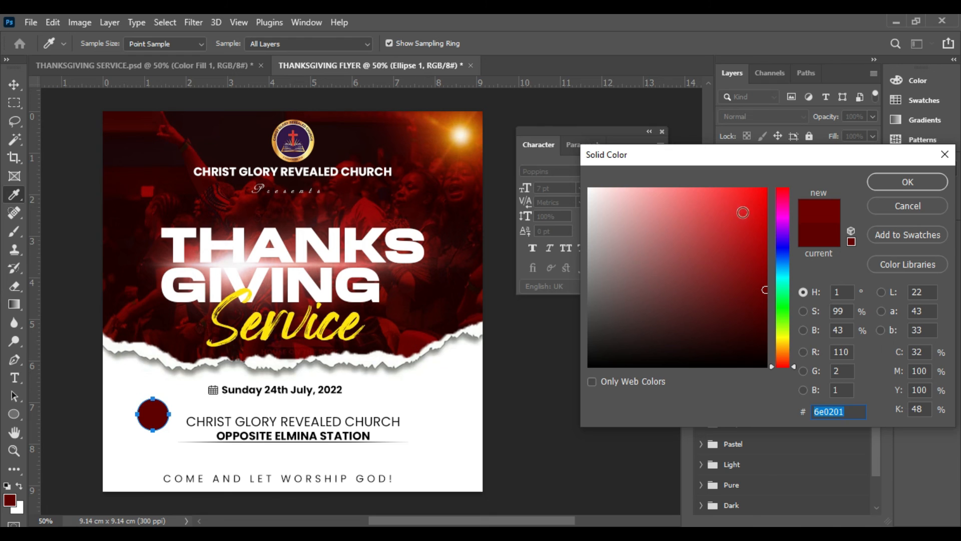
{"action": "left_click", "coordinate": [907, 183]}
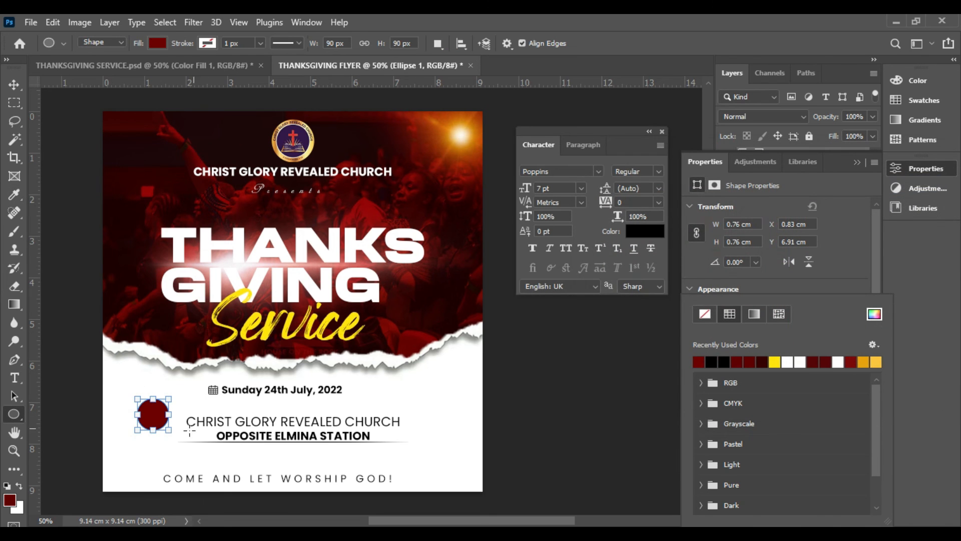
Move the circle slightly down and right so it sits level with the two-line venue text
{"action": "left_click", "coordinate": [14, 84]}
{"action": "mouse_move", "coordinate": [159, 423]}
{"action": "left_mouse_down"}
{"action": "mouse_move", "coordinate": [150, 430]}
{"action": "mouse_move", "coordinate": [160, 435]}
{"action": "left_mouse_up"}
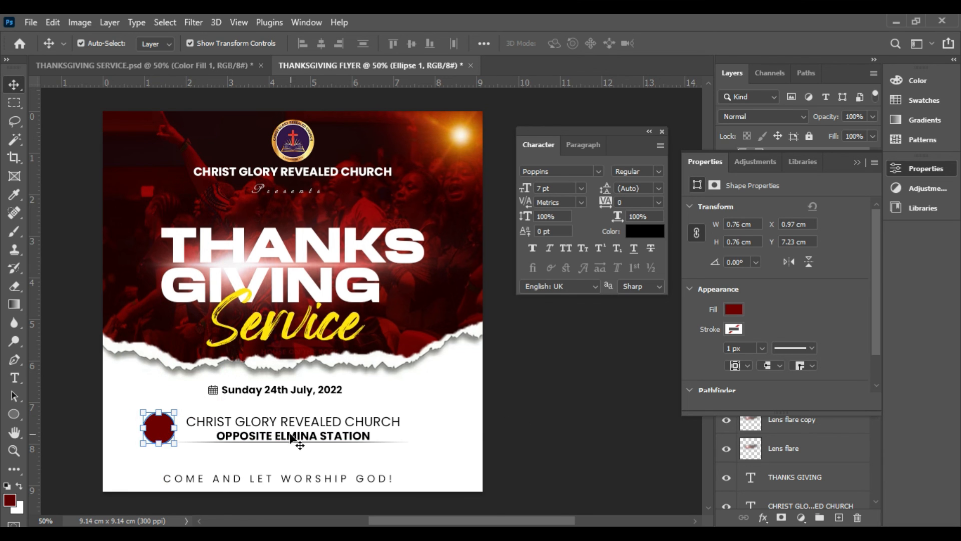
{"action": "left_click", "coordinate": [157, 387]}
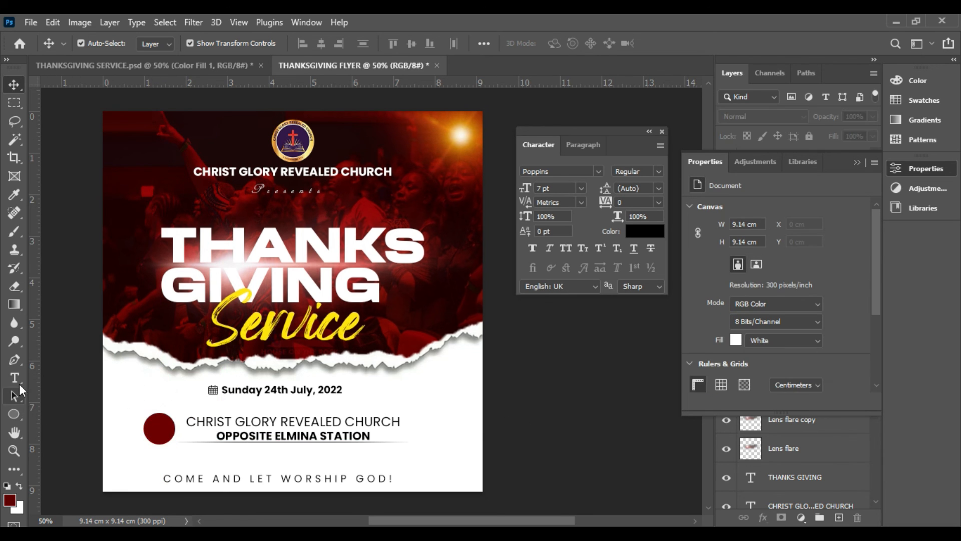
Add a new text layer reading 8AM to the right of the date
{"action": "left_click", "coordinate": [16, 377]}
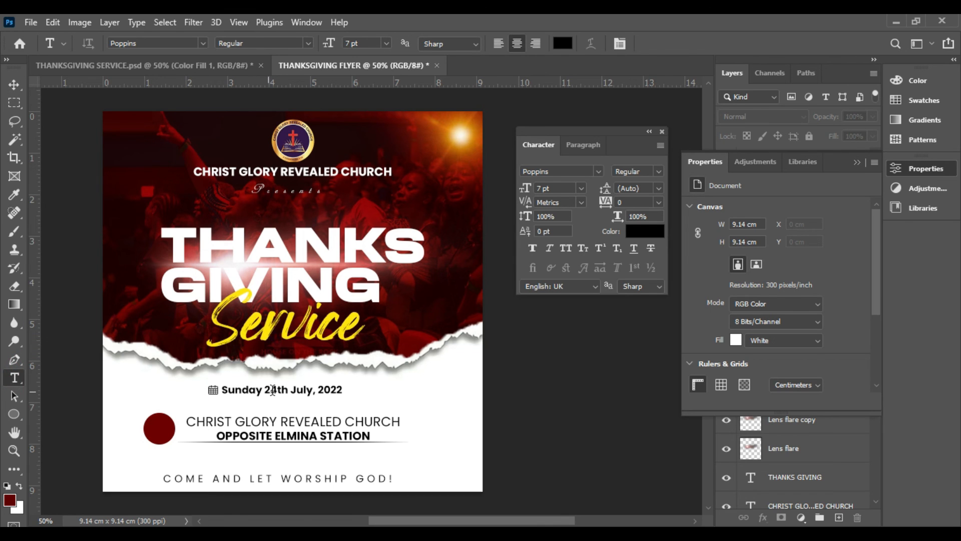
{"action": "left_click", "coordinate": [416, 390]}
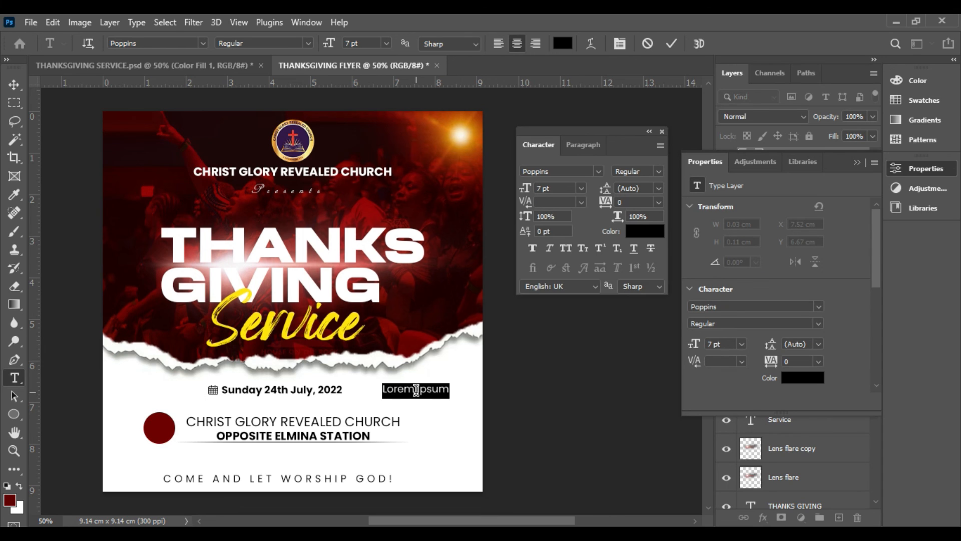
{"action": "key", "text": "BackSpace"}
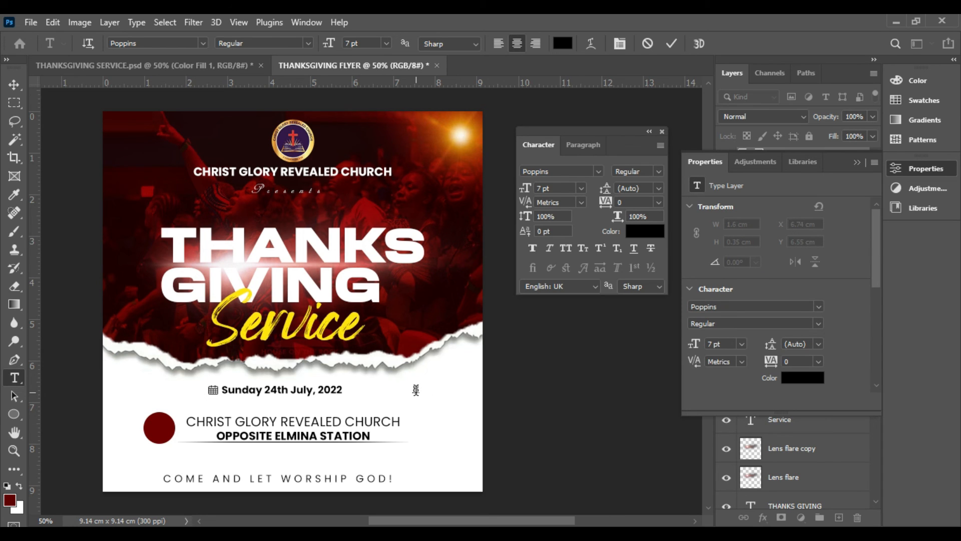
{"action": "type", "text": "8AM"}
{"action": "left_click", "coordinate": [671, 43]}
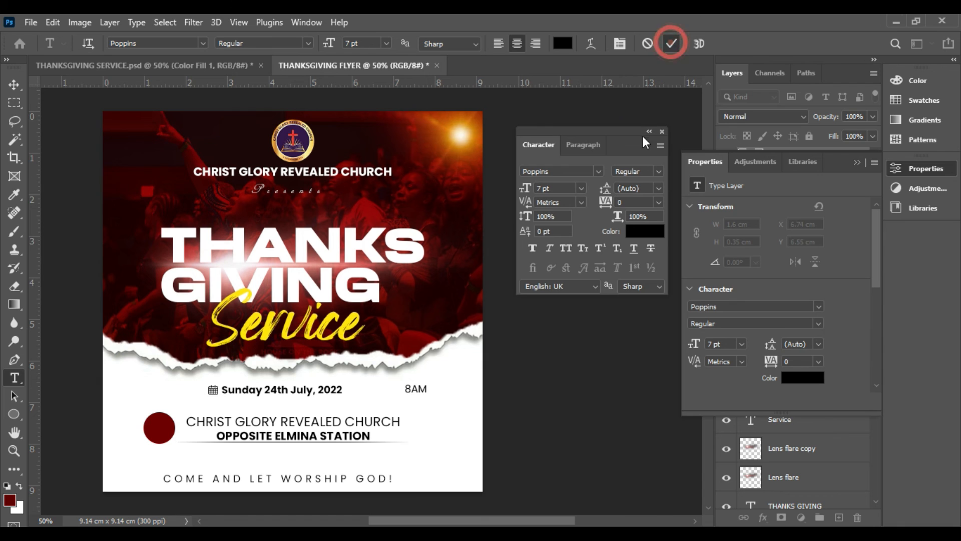
Set the 8AM text to Poppins Bold at 9 pt
{"action": "left_click", "coordinate": [658, 172]}
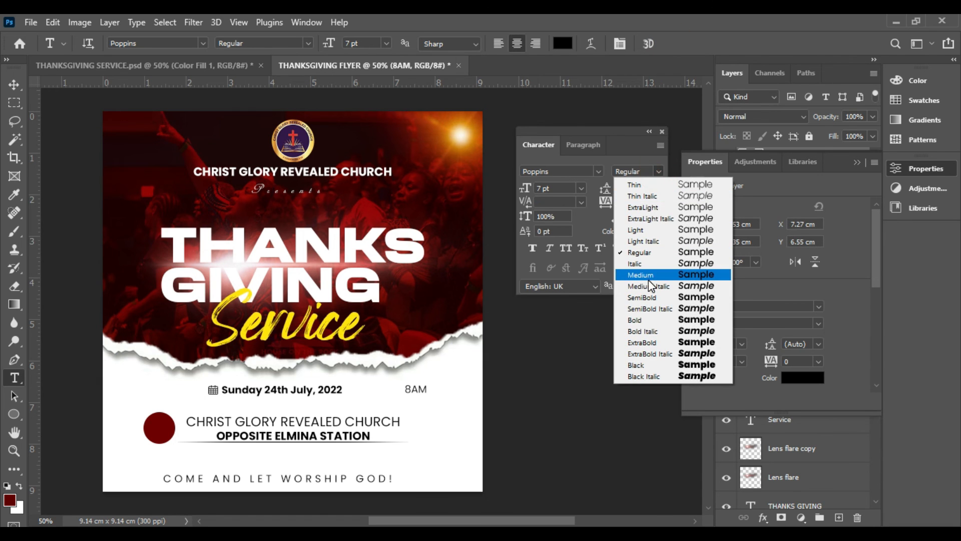
{"action": "left_click", "coordinate": [647, 319]}
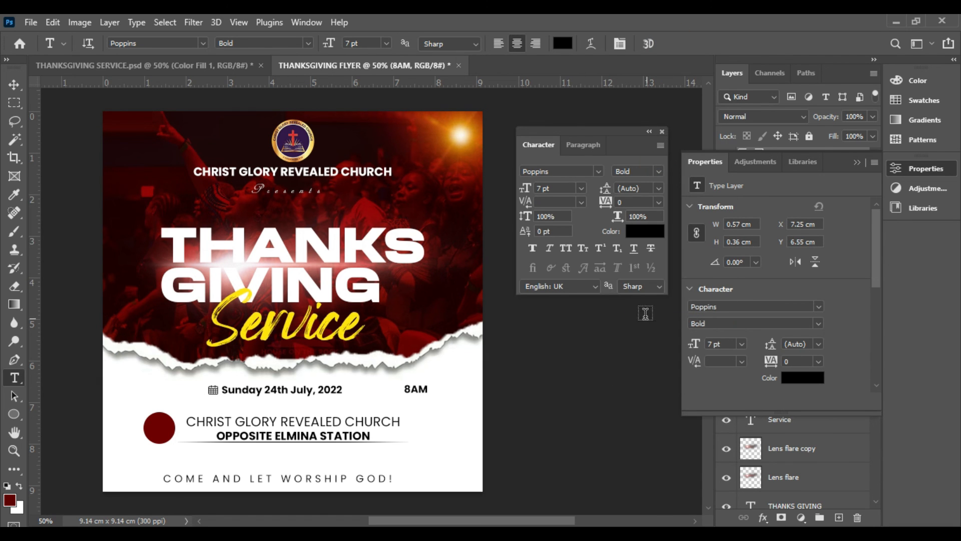
{"action": "left_click", "coordinate": [582, 189]}
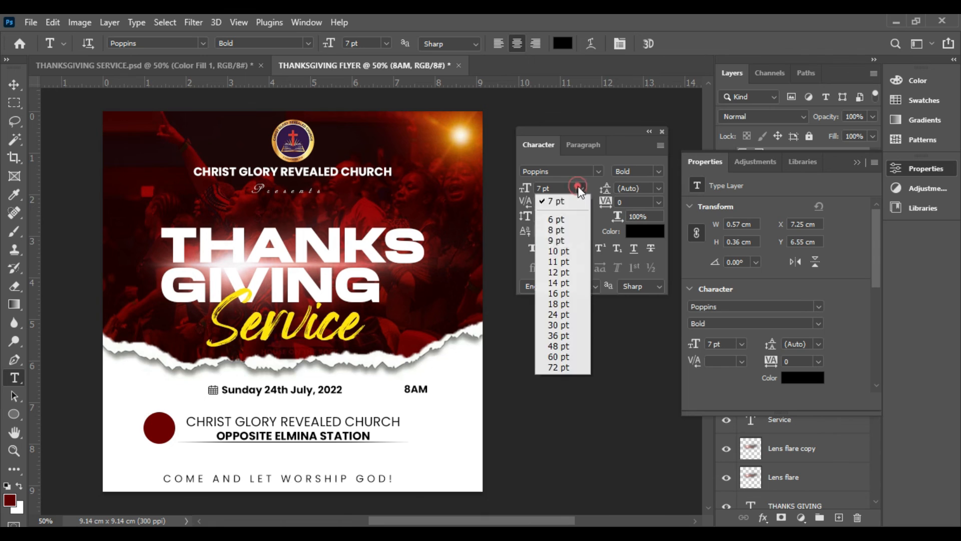
{"action": "left_click", "coordinate": [566, 240]}
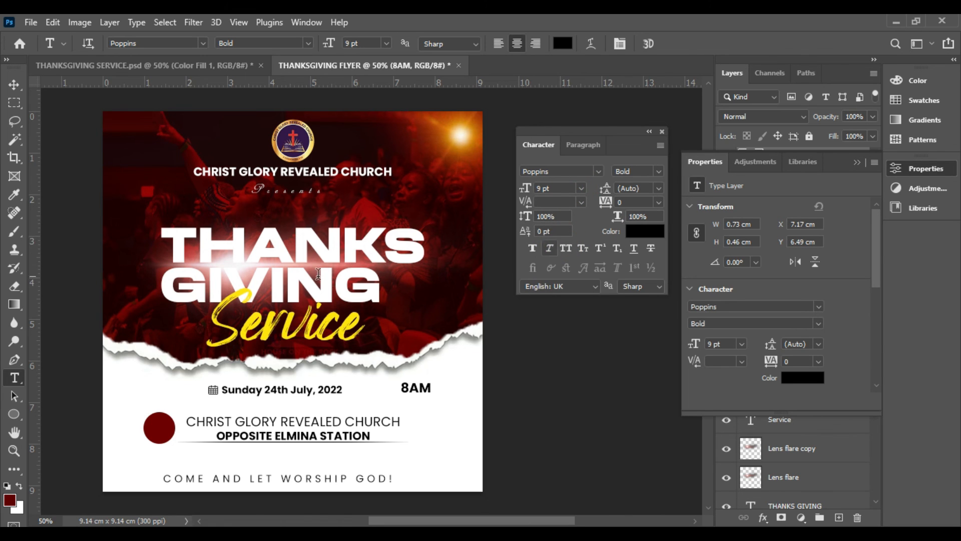
Move the 8AM text onto the dark red circle and change its colour to white
{"action": "left_click", "coordinate": [13, 84]}
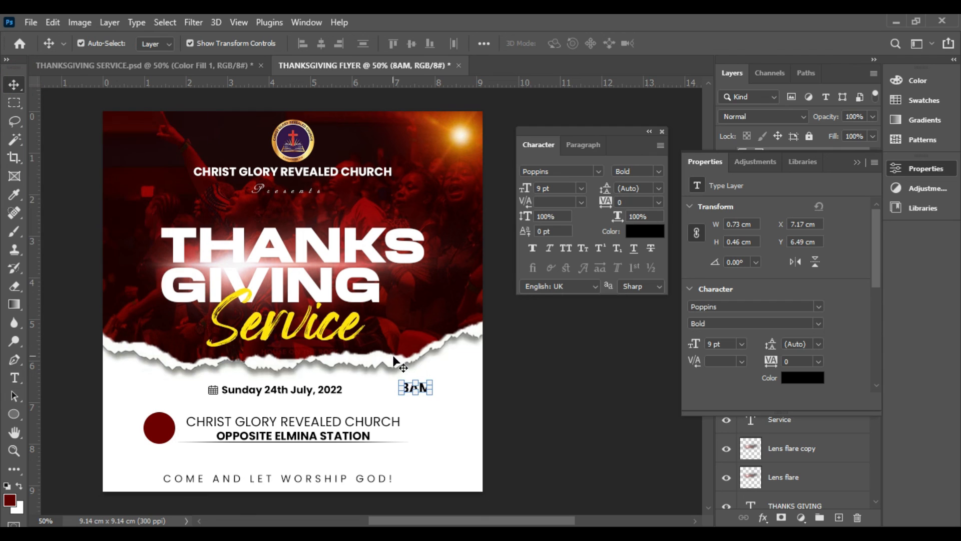
{"action": "left_click_drag", "start_coordinate": [422, 389], "coordinate": [172, 430]}
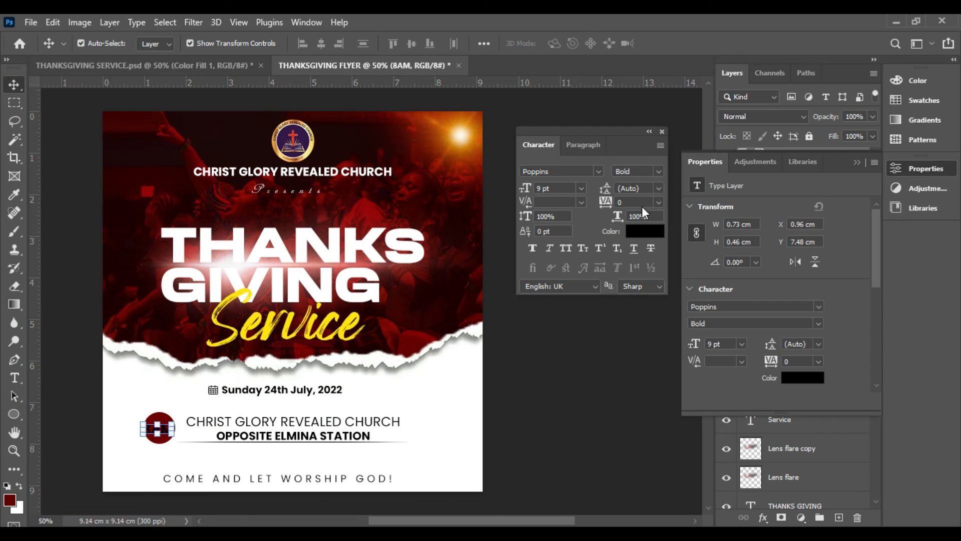
{"action": "left_click", "coordinate": [644, 226]}
{"action": "left_click_drag", "start_coordinate": [611, 220], "coordinate": [581, 187]}
{"action": "left_click", "coordinate": [907, 183]}
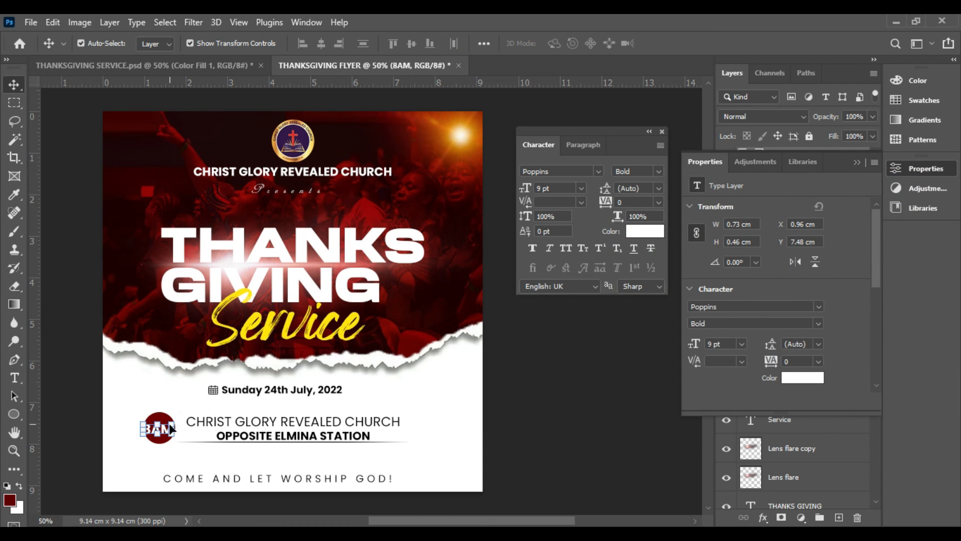
Set the 8AM text size to 8 pt and nudge it into the centre of the circle
{"action": "left_click", "coordinate": [581, 188]}
{"action": "left_click", "coordinate": [564, 231]}
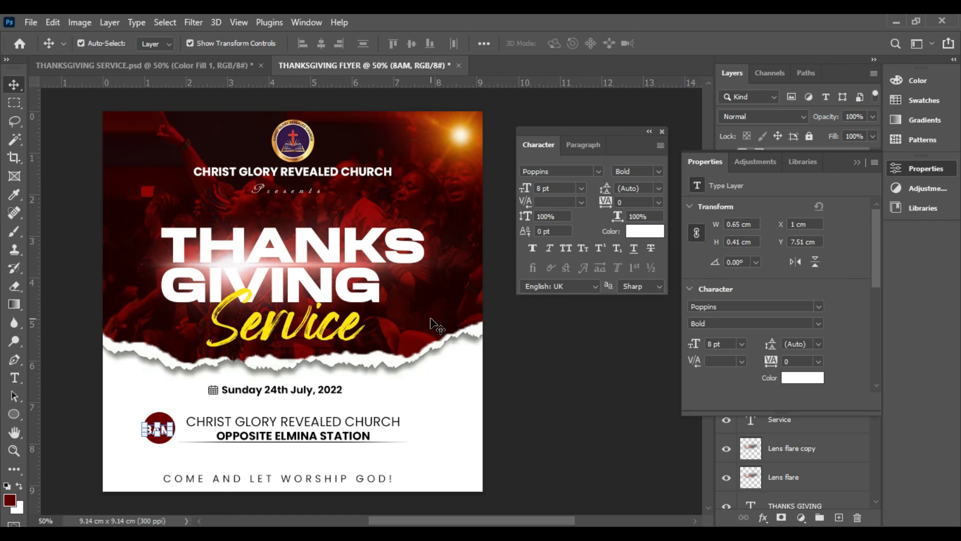
{"action": "key", "text": "Right"}
{"action": "key", "text": "Right"}
{"action": "key", "text": "Right"}
{"action": "key", "text": "Up"}
{"action": "key", "text": "Up"}
{"action": "key", "text": "Up"}
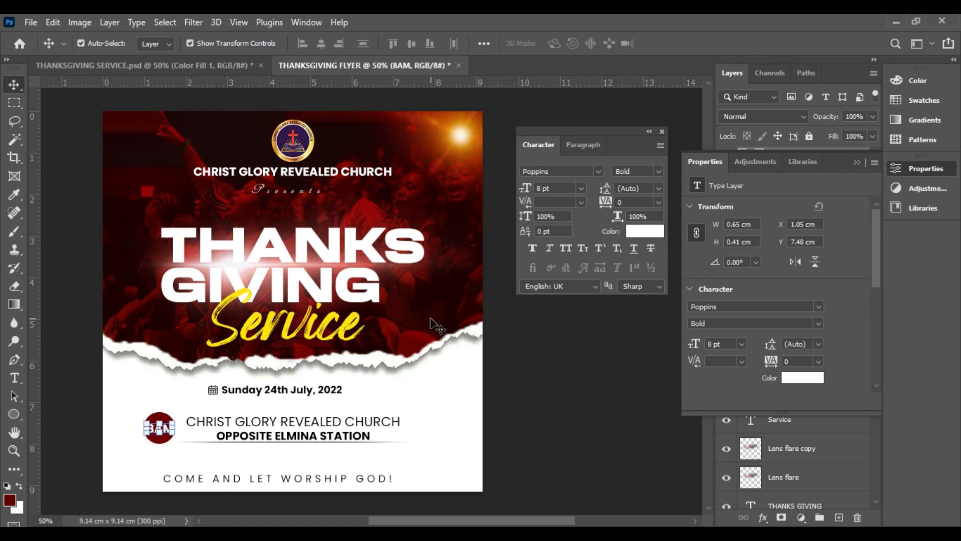
{"action": "left_click", "coordinate": [576, 383]}
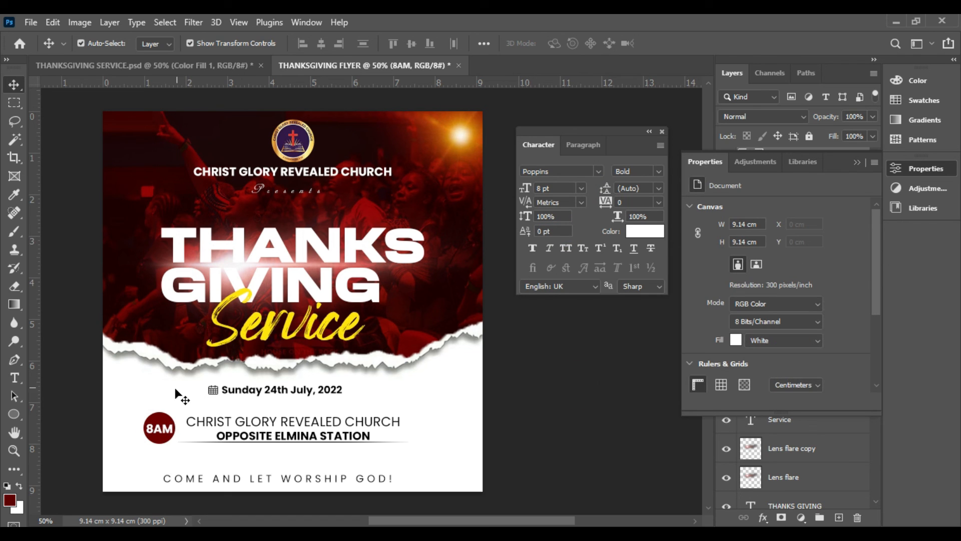
{"action": "left_click", "coordinate": [158, 430]}
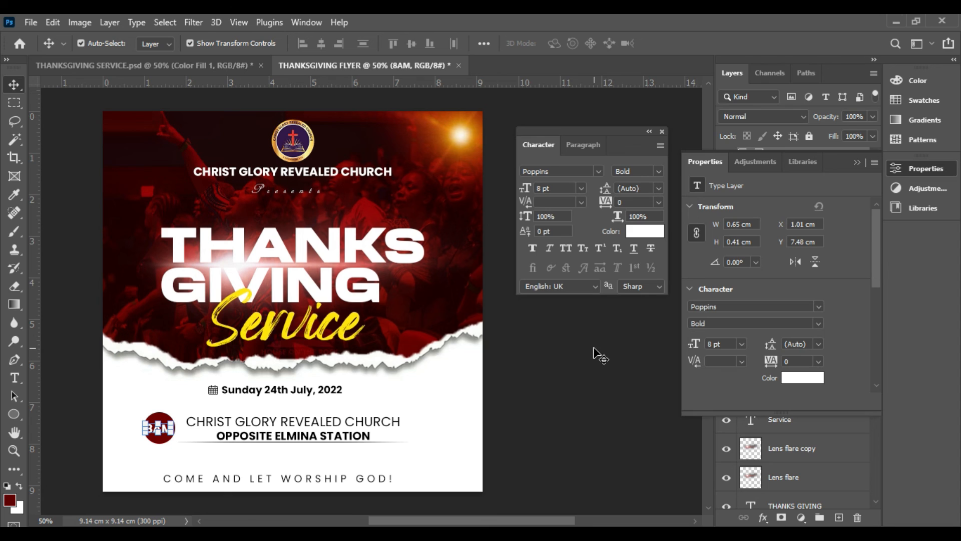
{"action": "left_click", "coordinate": [576, 383]}
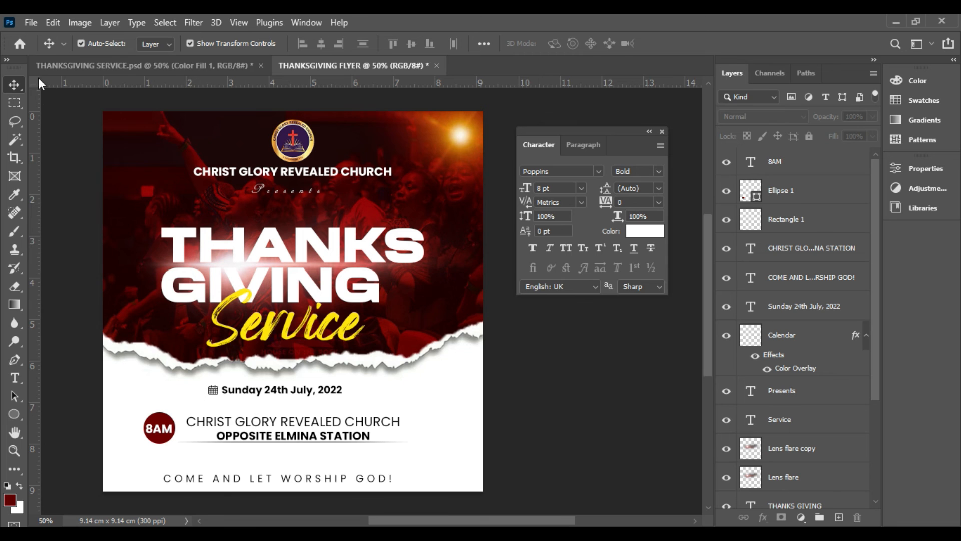
Start saving a copy of the flyer named THANKSGIVING FLYER and choose JPEG as its file format
{"action": "left_click", "coordinate": [30, 22]}
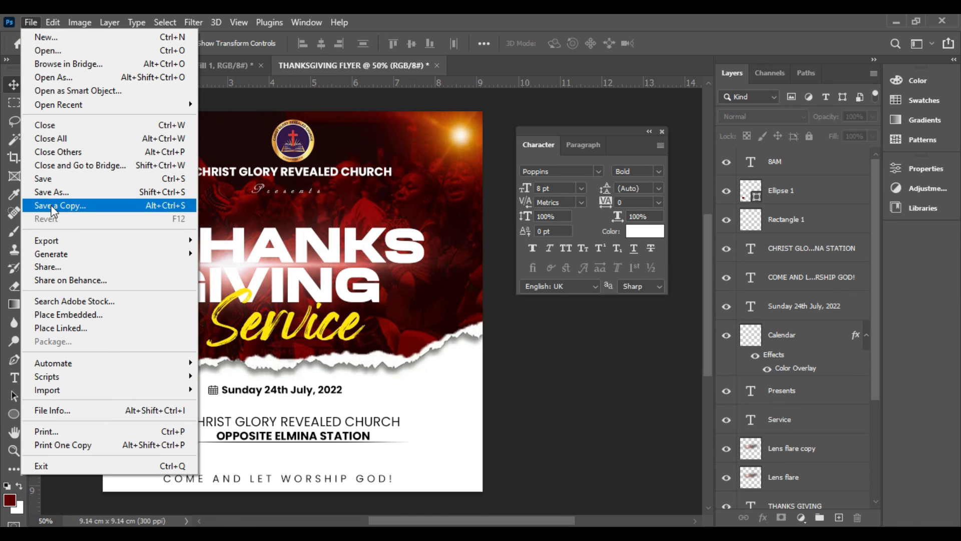
{"action": "left_click", "coordinate": [77, 208]}
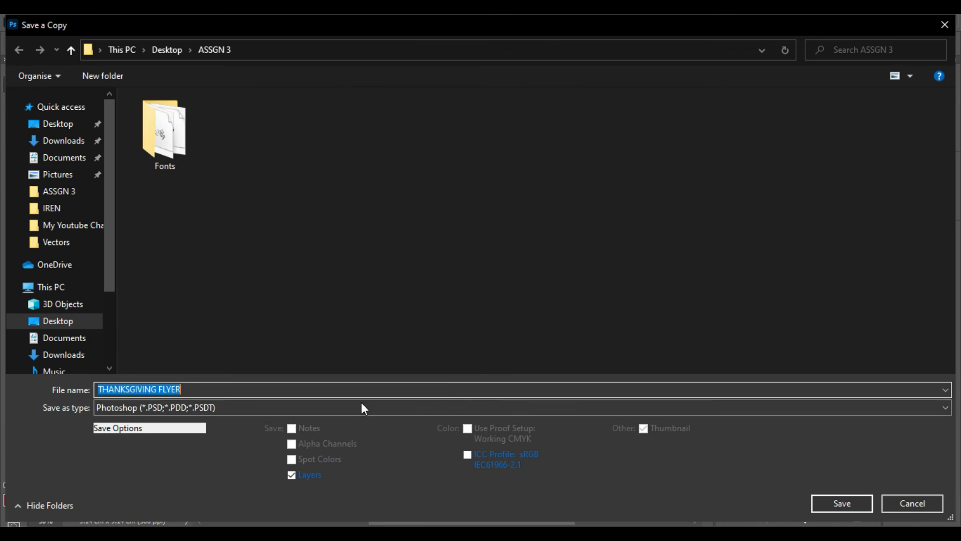
{"action": "left_click", "coordinate": [350, 406]}
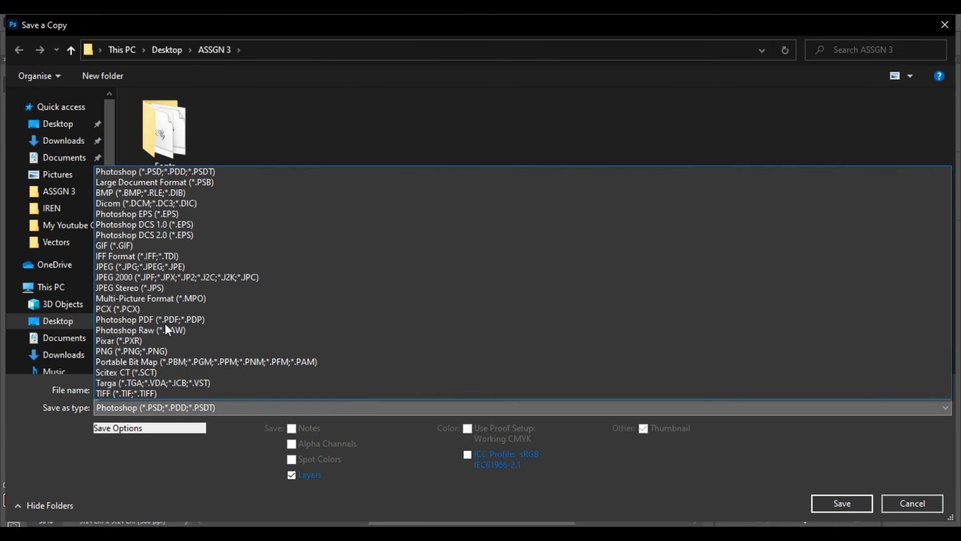
{"action": "left_click", "coordinate": [158, 409]}
{"action": "left_click", "coordinate": [158, 409]}
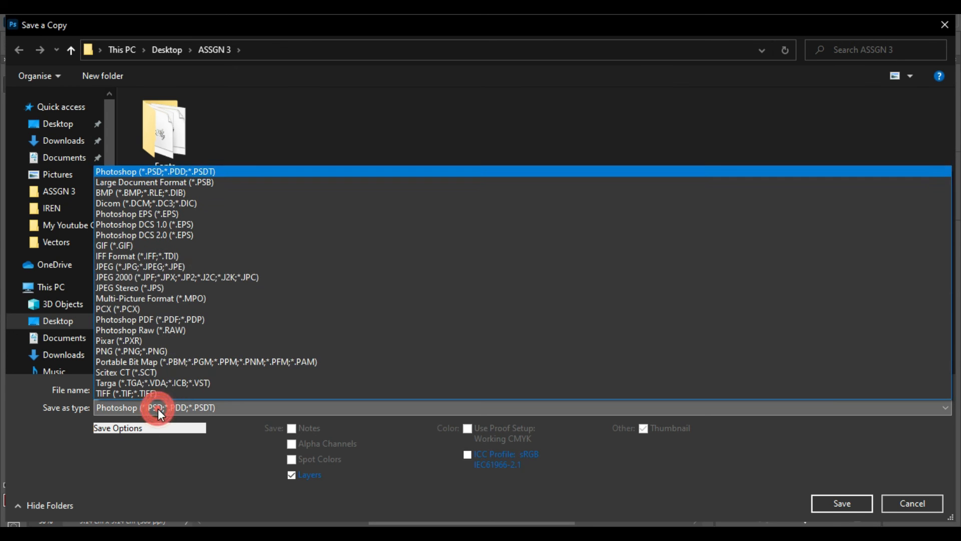
{"action": "left_click", "coordinate": [141, 268]}
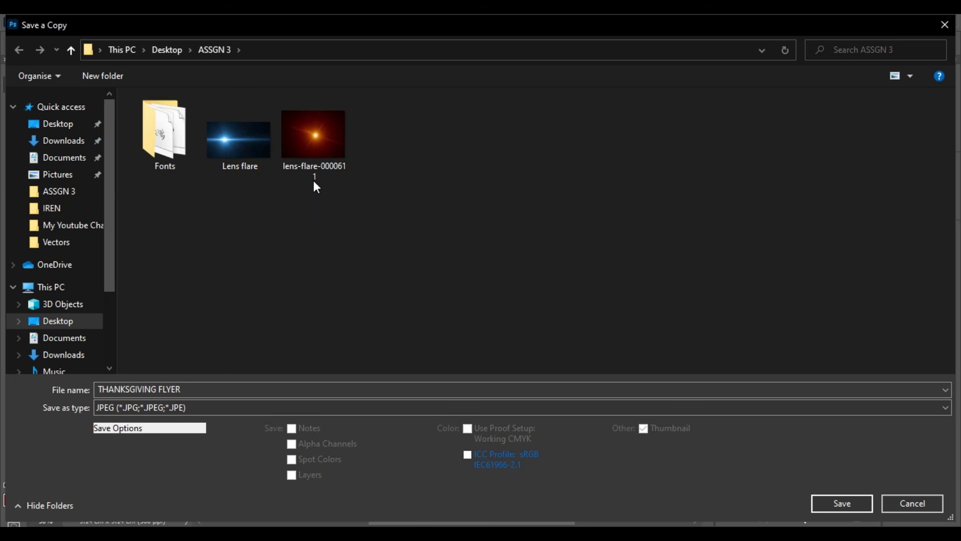
Save the JPEG copy in the ASSGN 3 folder with the Baseline ("Standard") format option
{"action": "left_click", "coordinate": [63, 189]}
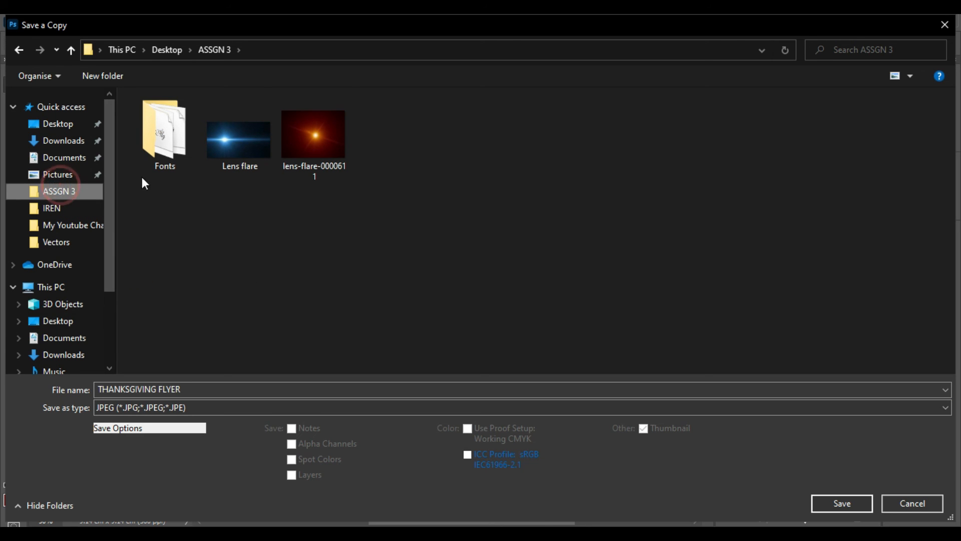
{"action": "left_click", "coordinate": [60, 193]}
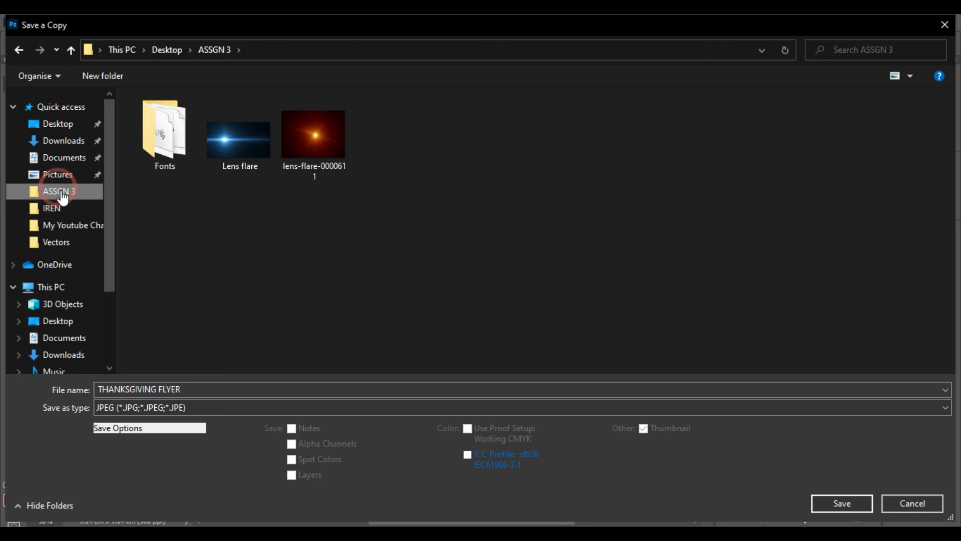
{"action": "left_click", "coordinate": [48, 192]}
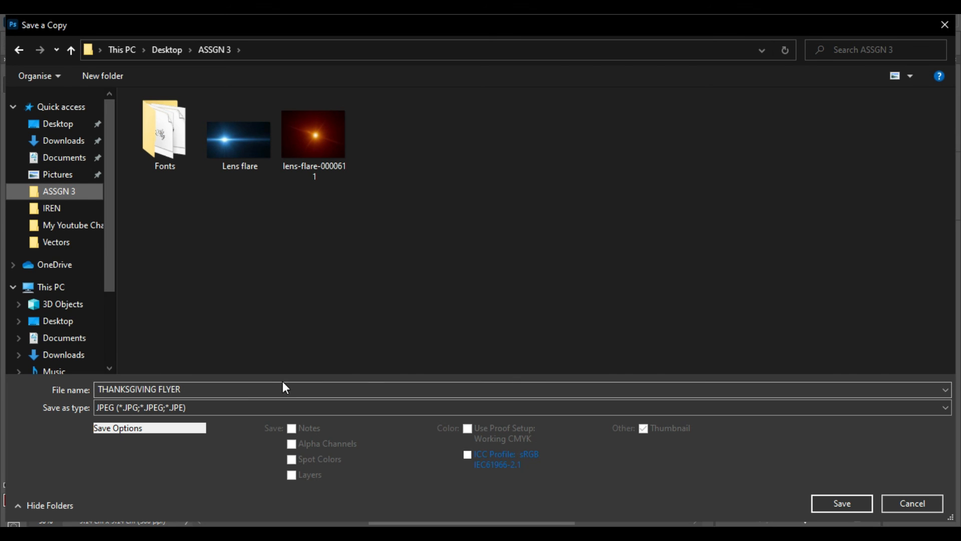
{"action": "left_click", "coordinate": [862, 507]}
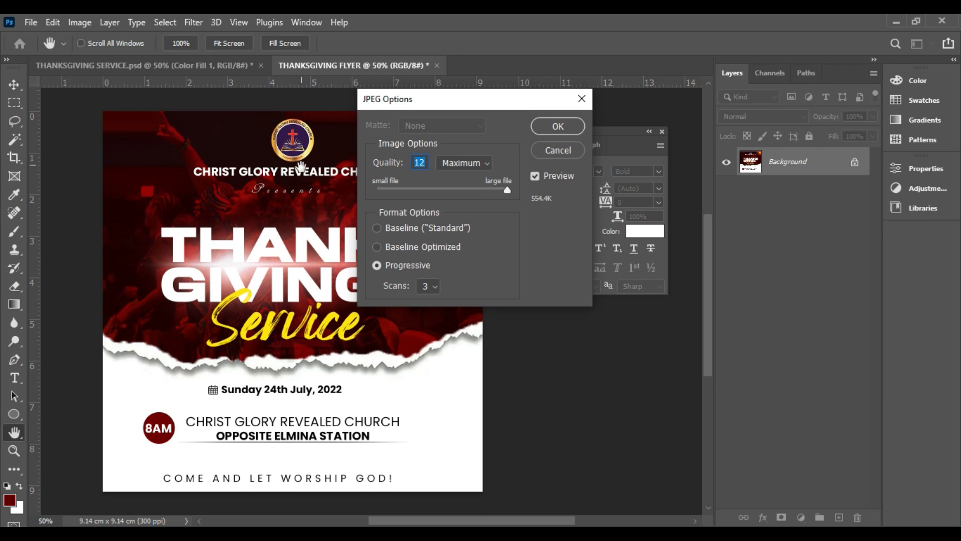
{"action": "left_click", "coordinate": [376, 229]}
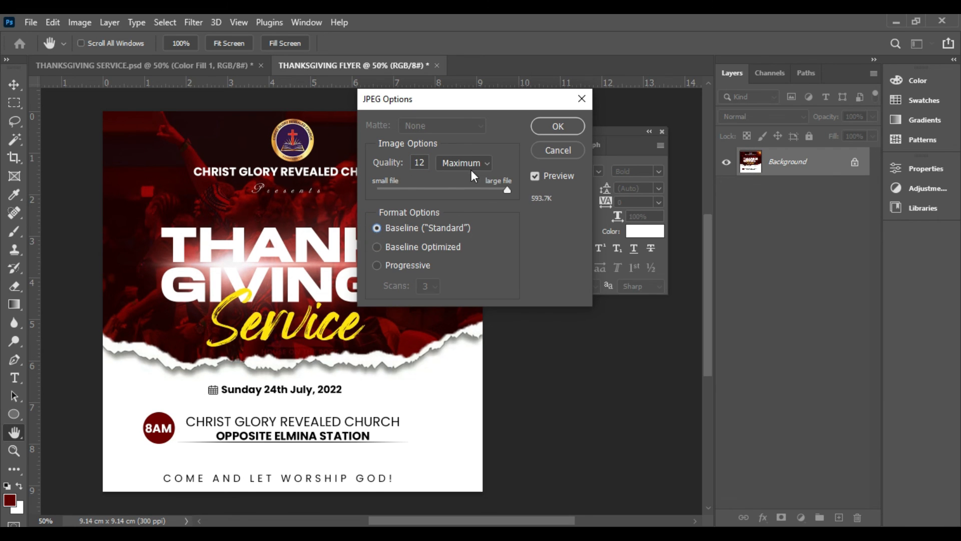
{"action": "left_click", "coordinate": [567, 123]}
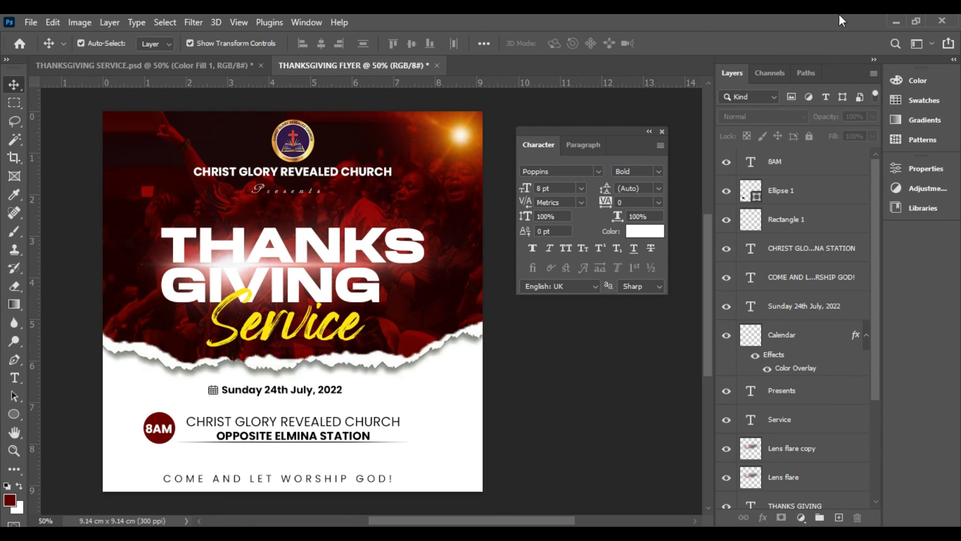
Switch to the desktop, open the ASSGN 3 folder in a maximized File Explorer window and open the THANKSGIVING FLYER image
{"action": "left_click", "coordinate": [894, 20]}
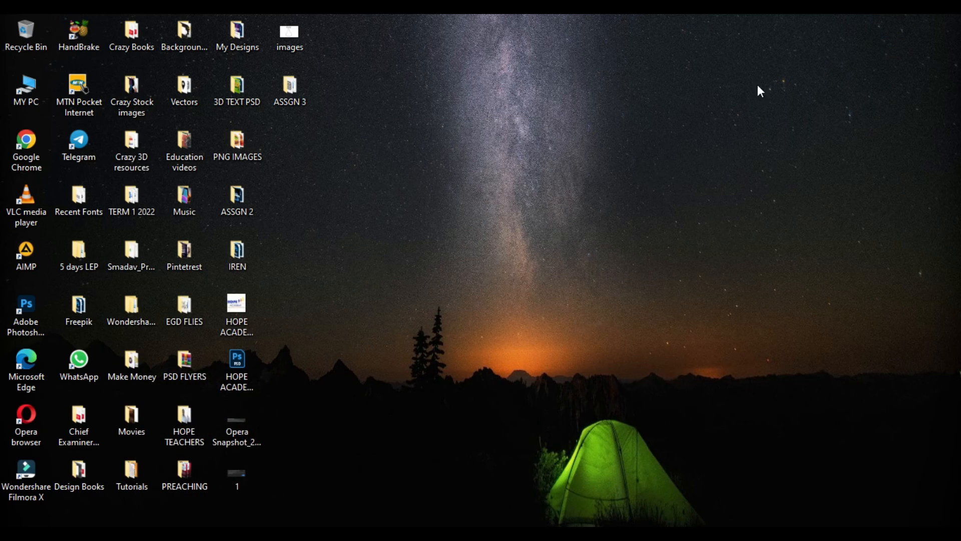
{"action": "double_click", "coordinate": [288, 95]}
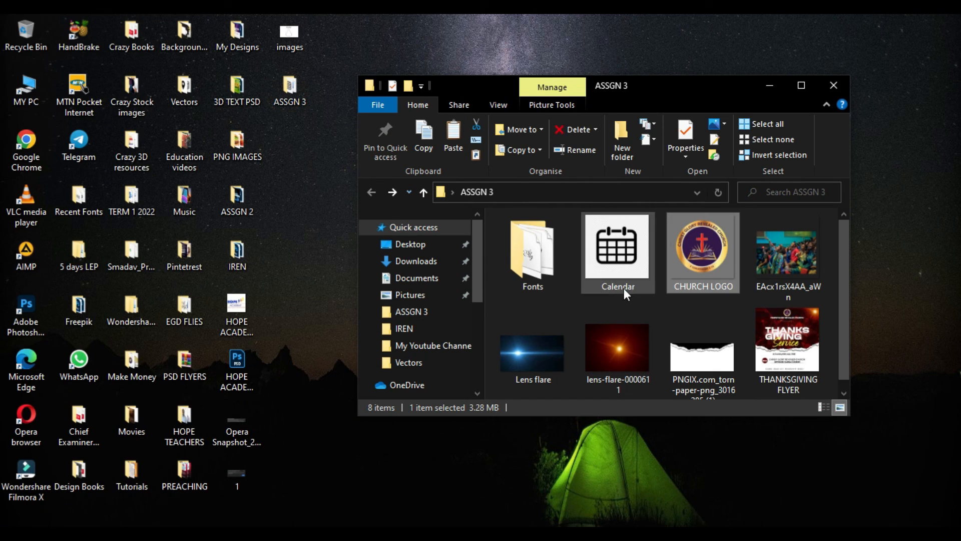
{"action": "double_click", "coordinate": [704, 92]}
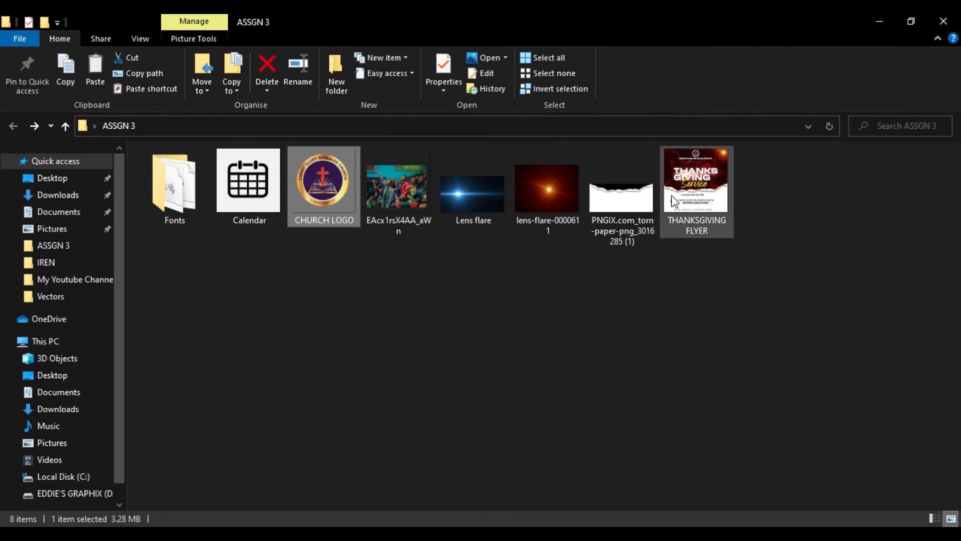
{"action": "left_click", "coordinate": [691, 196]}
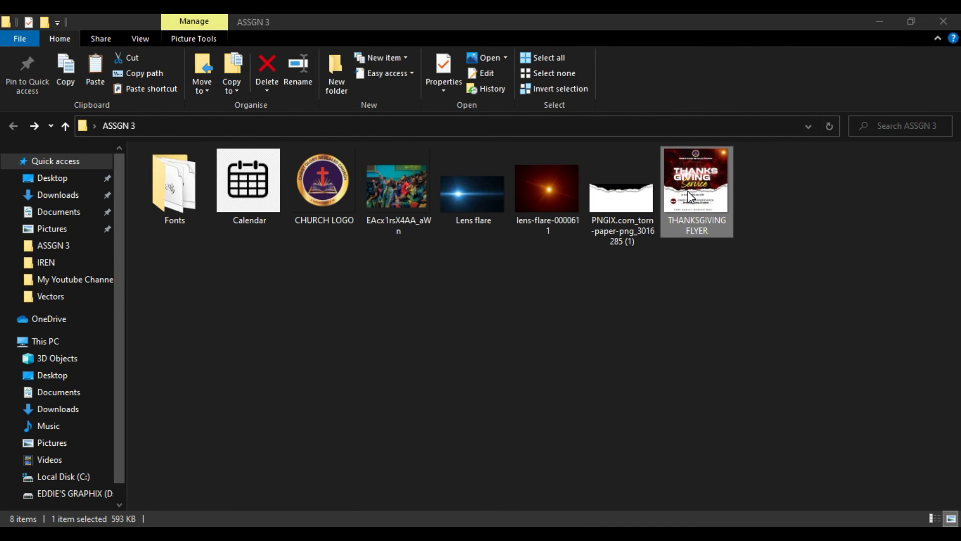